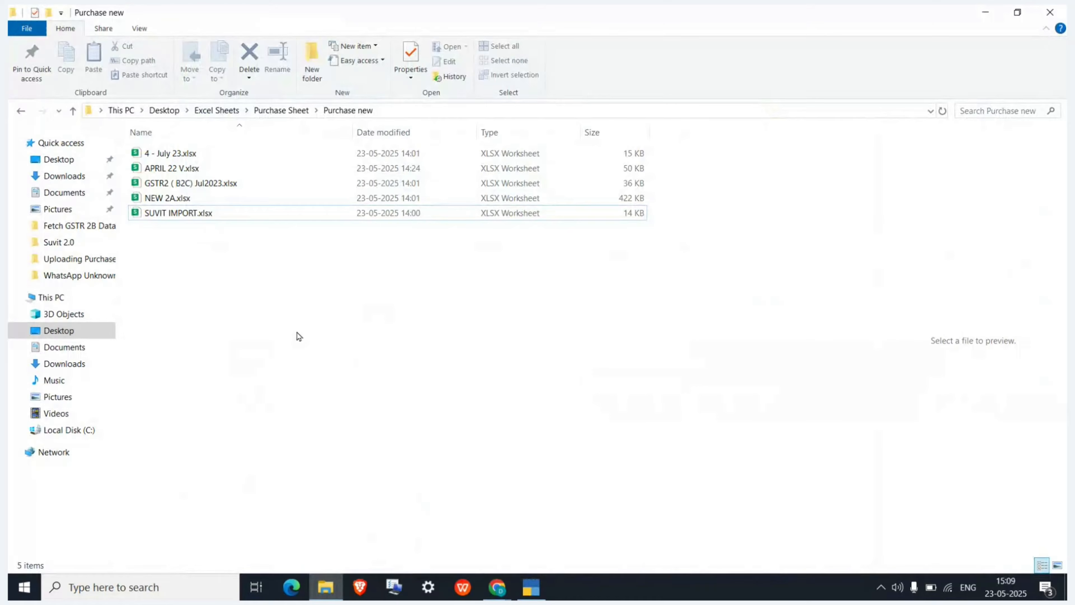
- Open SUVIT IMPORT.xlsx and widen the date, bill number, party name, stock item, GST rate and ledger columns
click(213, 212)
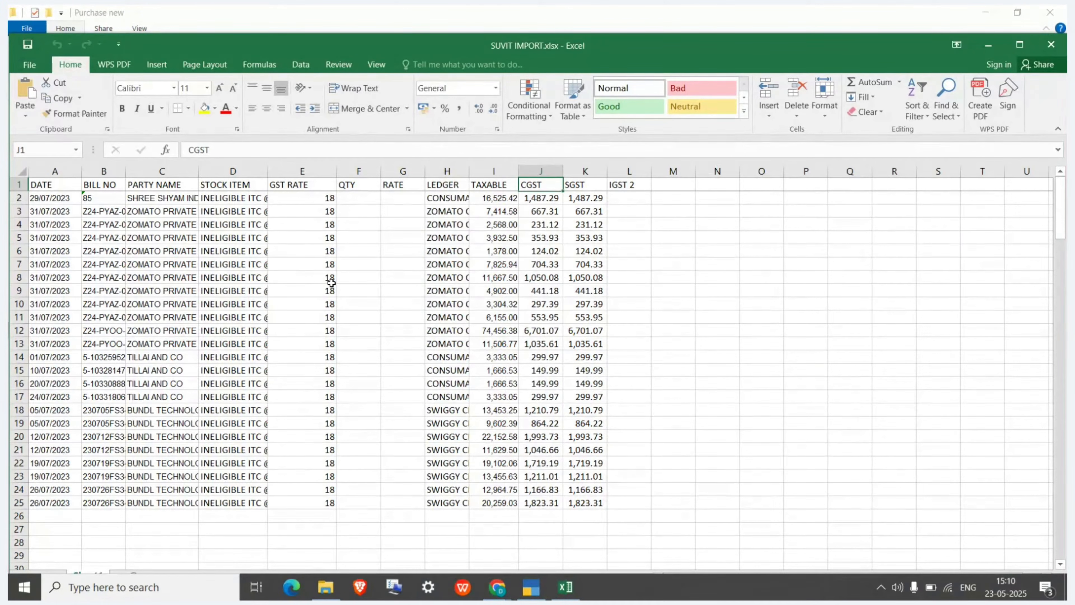
drag(82, 173, 199, 173)
drag(283, 172, 331, 173)
drag(400, 173, 439, 173)
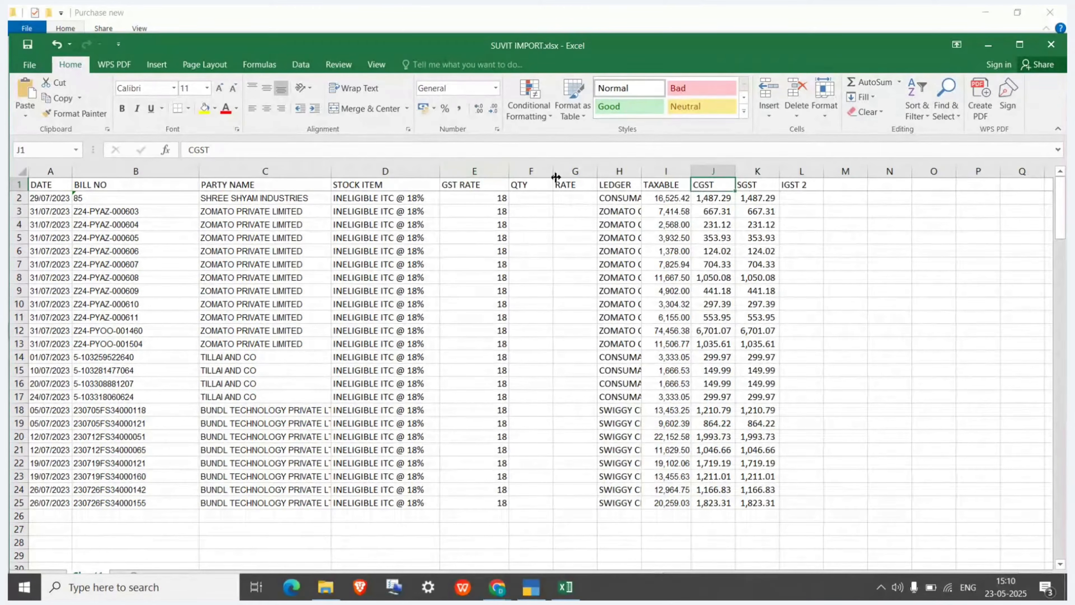
drag(641, 173, 711, 171)
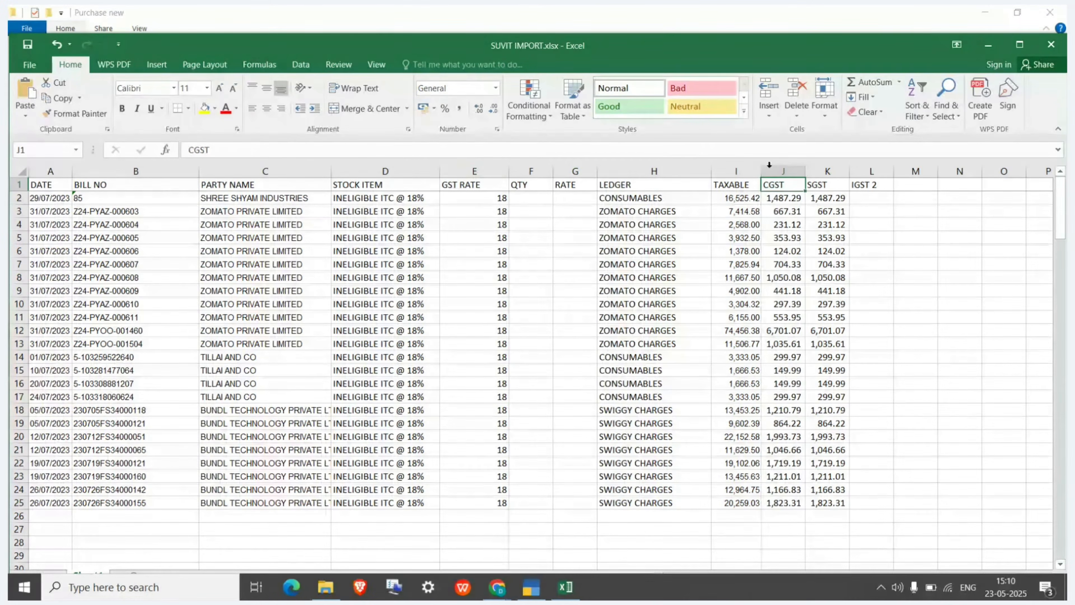
click(783, 171)
click(828, 171)
click(866, 171)
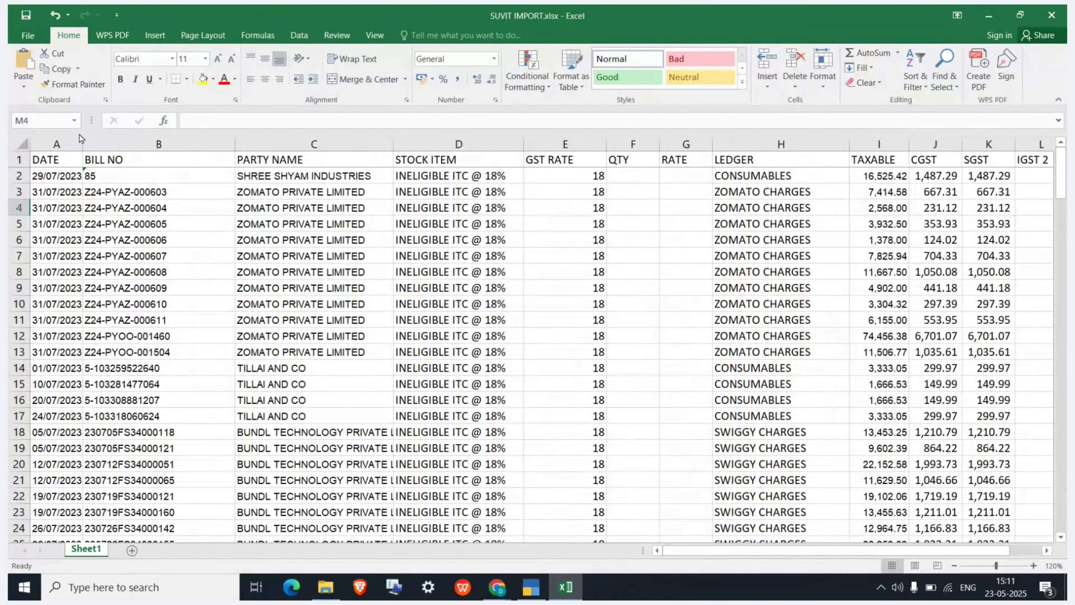
drag(84, 137, 107, 140)
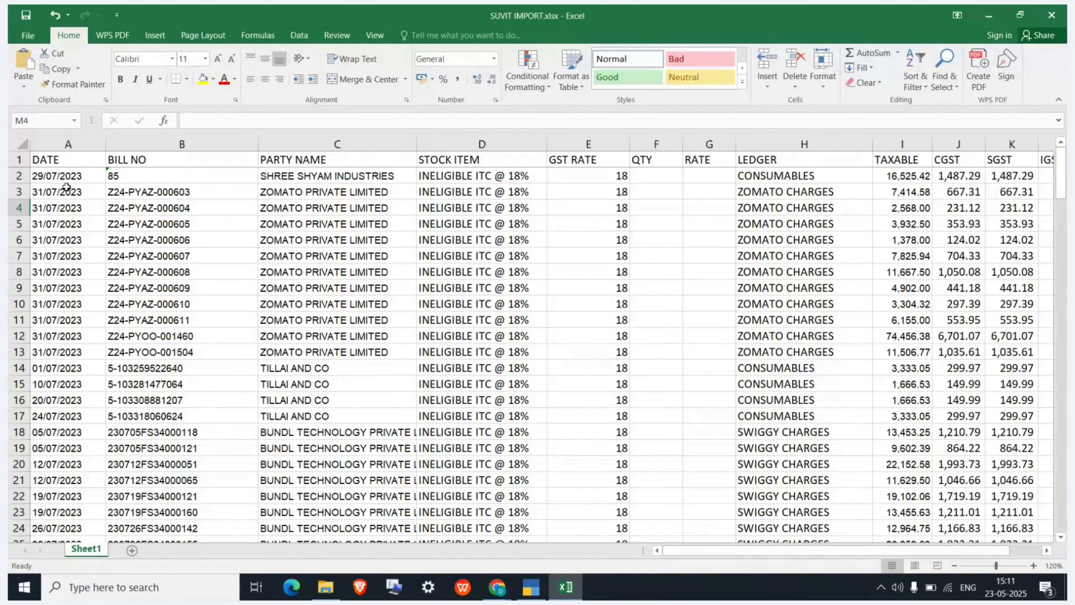
- Fill the DATE, BILL NO and PARTY NAME columns with yellow
click(68, 144)
click(201, 82)
click(182, 144)
click(204, 82)
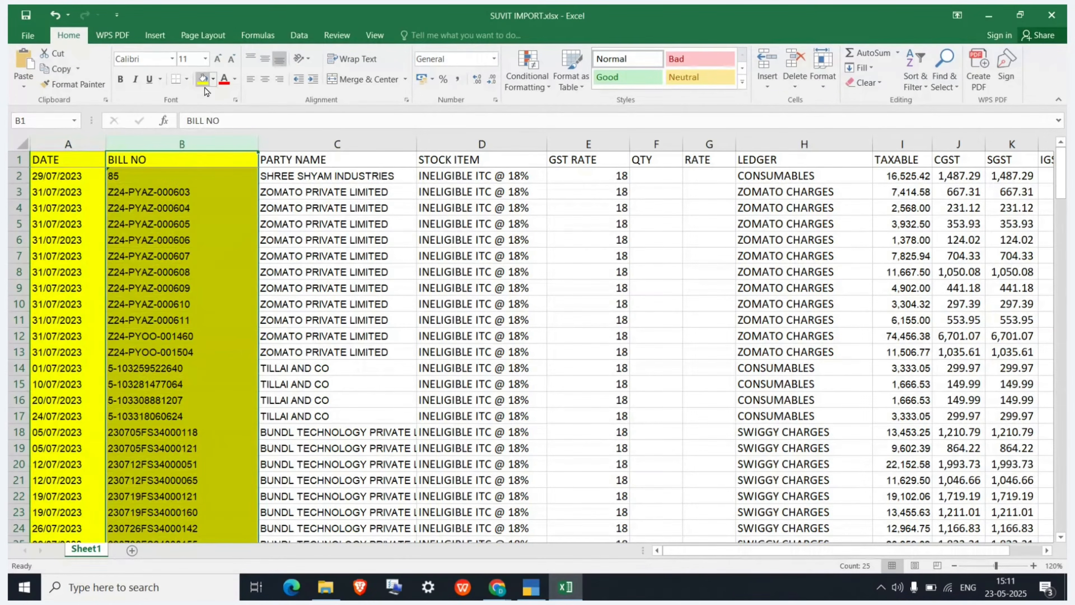
click(337, 143)
click(204, 82)
- Fill the TAXABLE and LEDGER columns with yellow
click(827, 143)
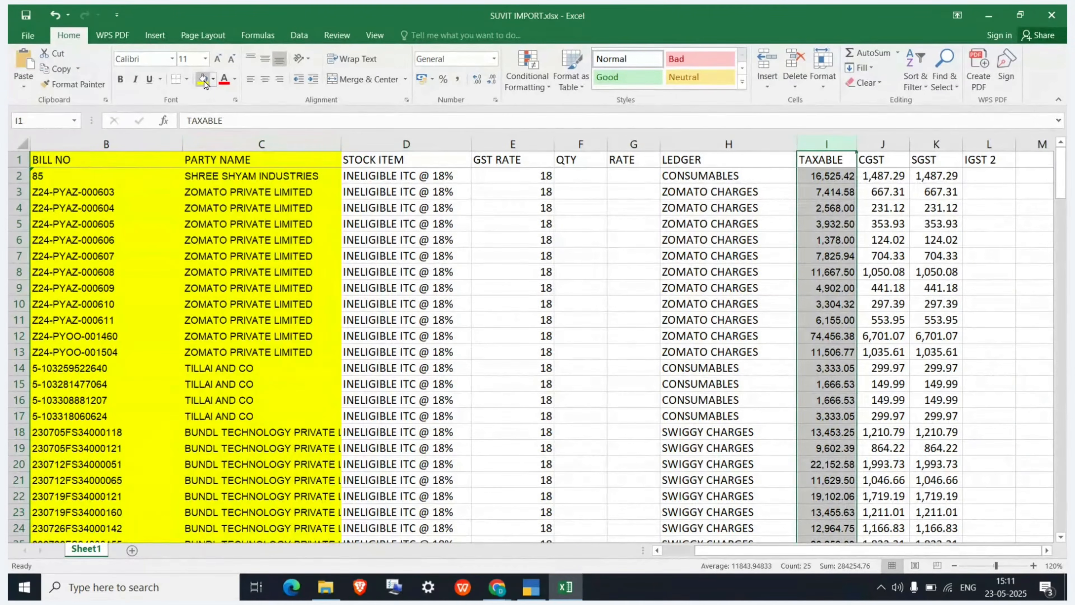
click(204, 82)
scroll(449, 305, left, 1)
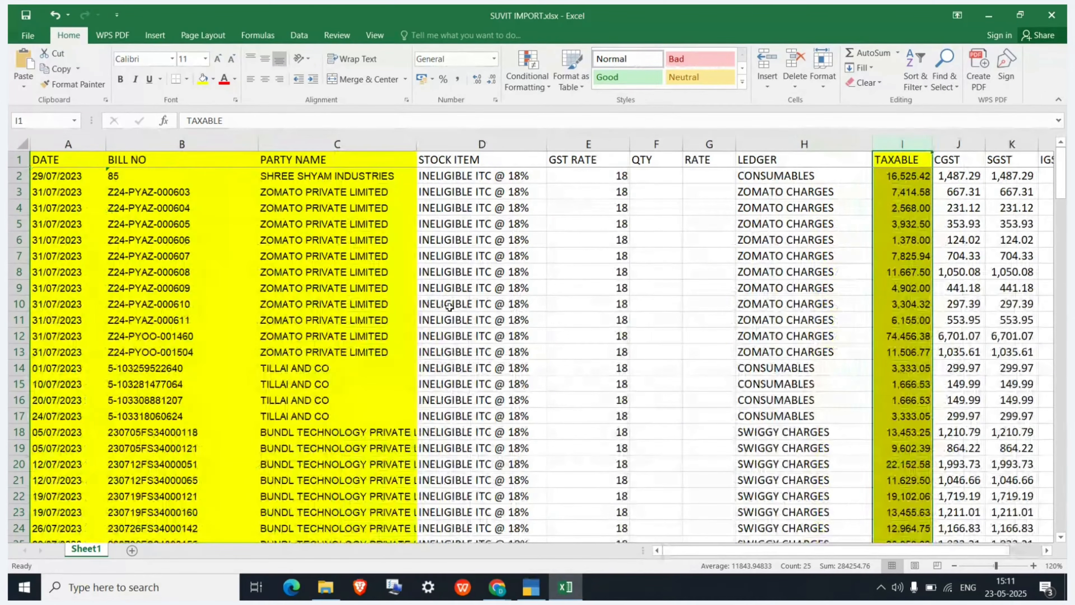
click(796, 145)
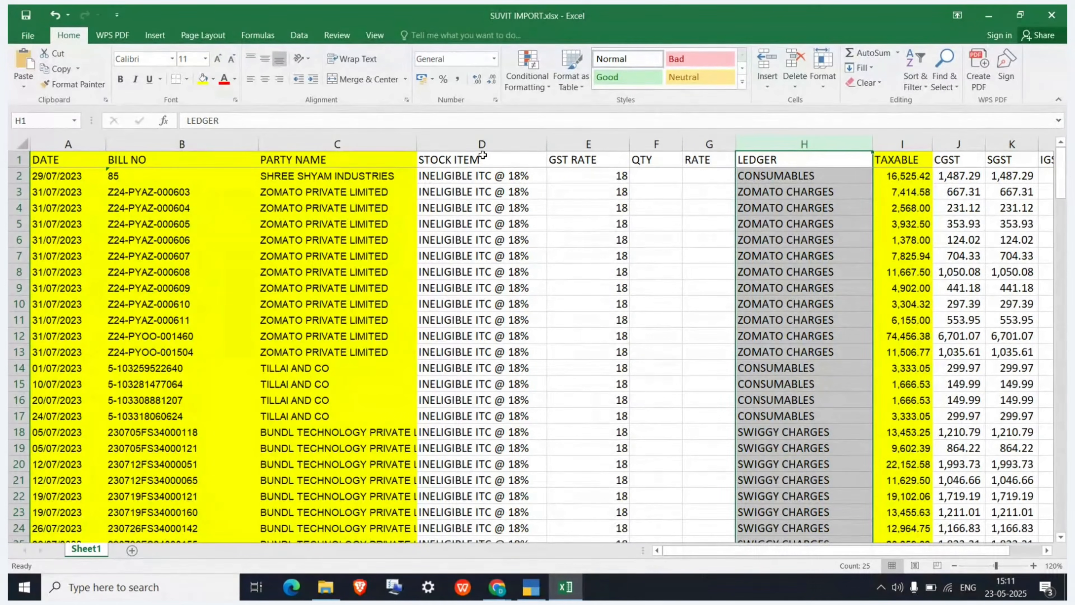
click(204, 80)
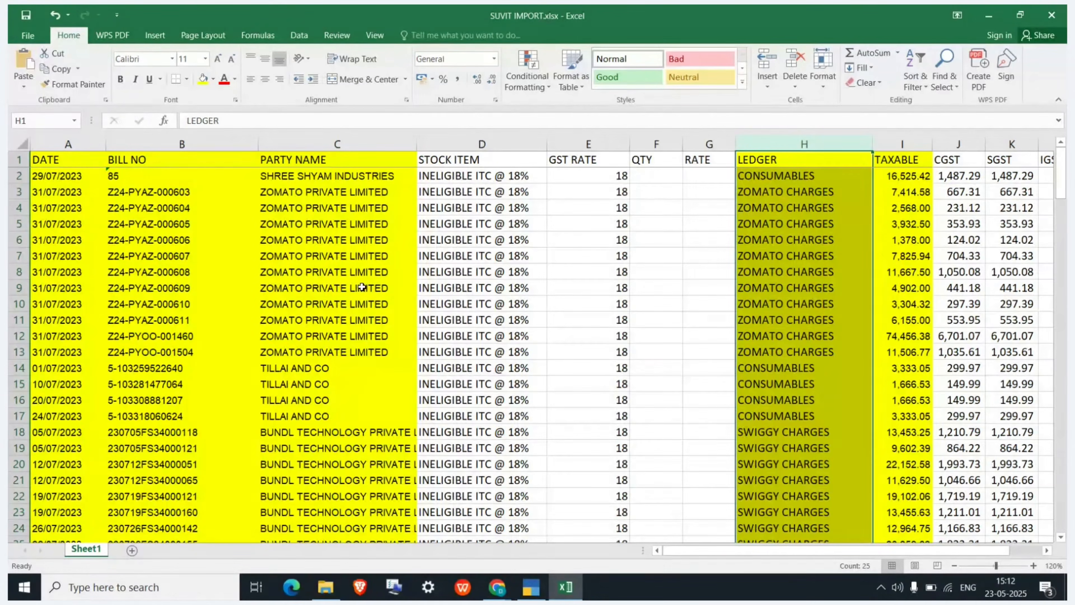
- Switch to Suvit in Chrome, open the purchase sample file without items, examine its mandatory invoice, party, particulars and amount columns, and close it
mouse_move(497, 587)
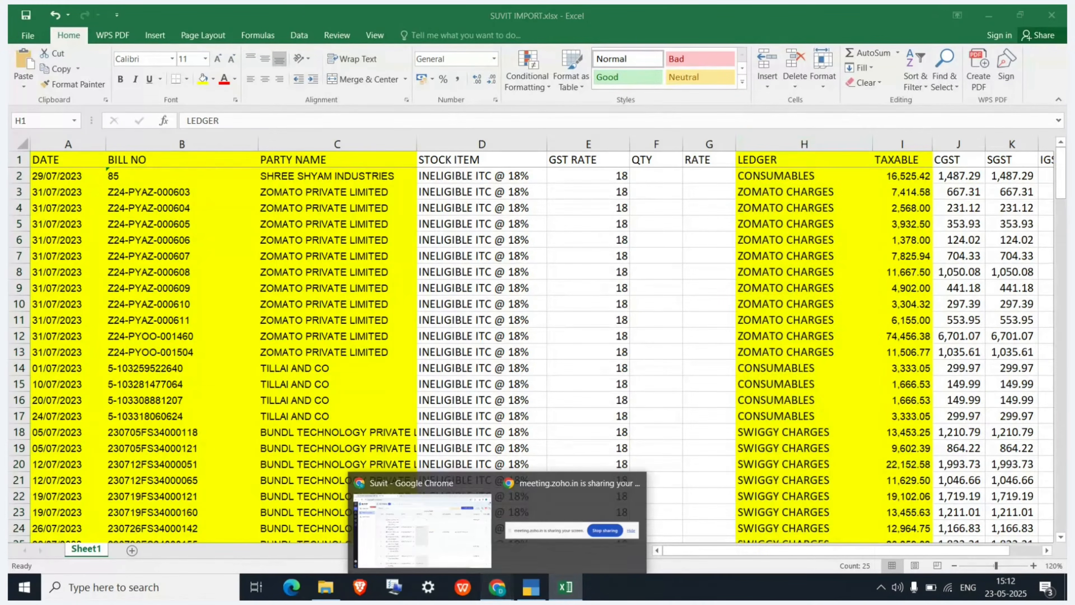
click(444, 558)
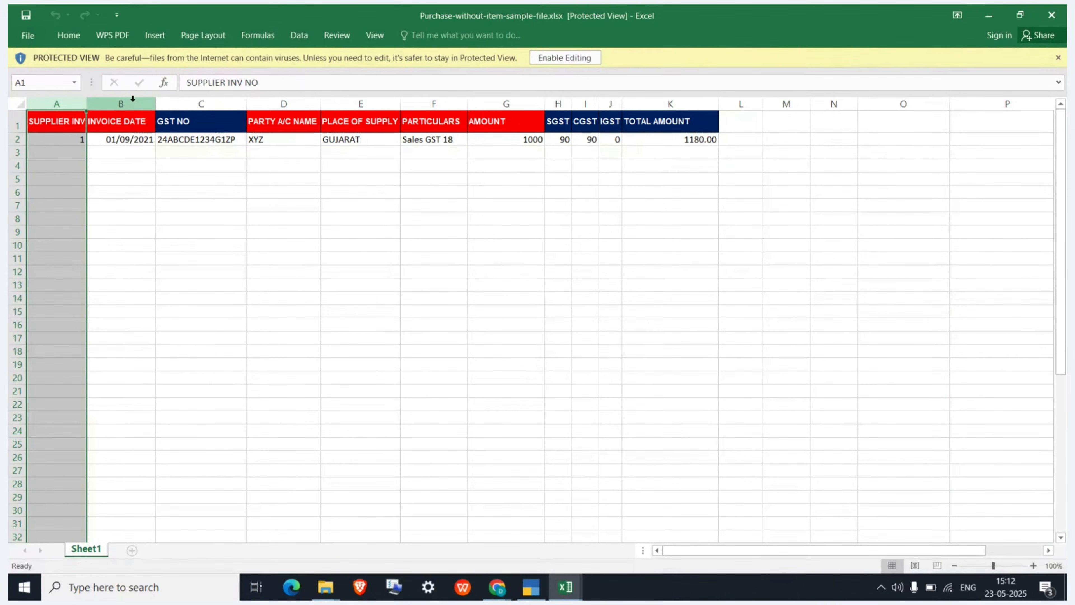
click(102, 105)
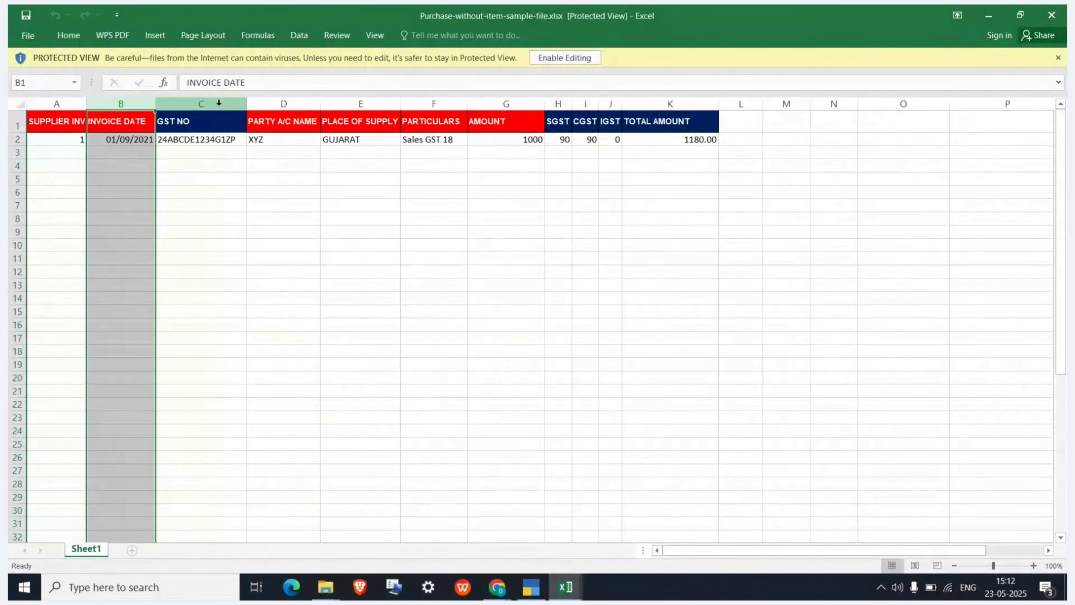
click(265, 103)
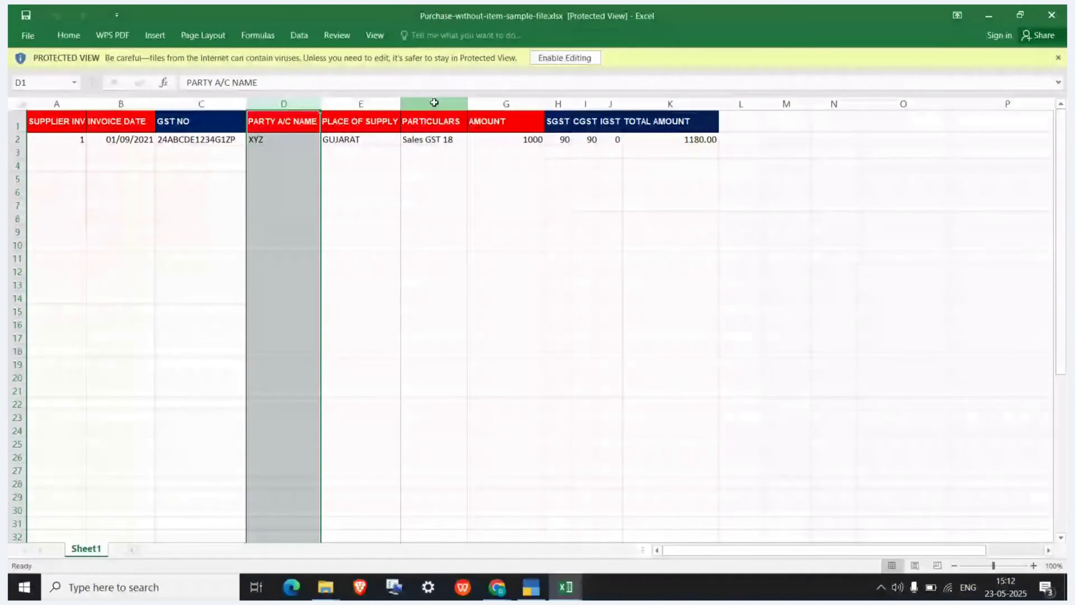
click(433, 102)
click(494, 102)
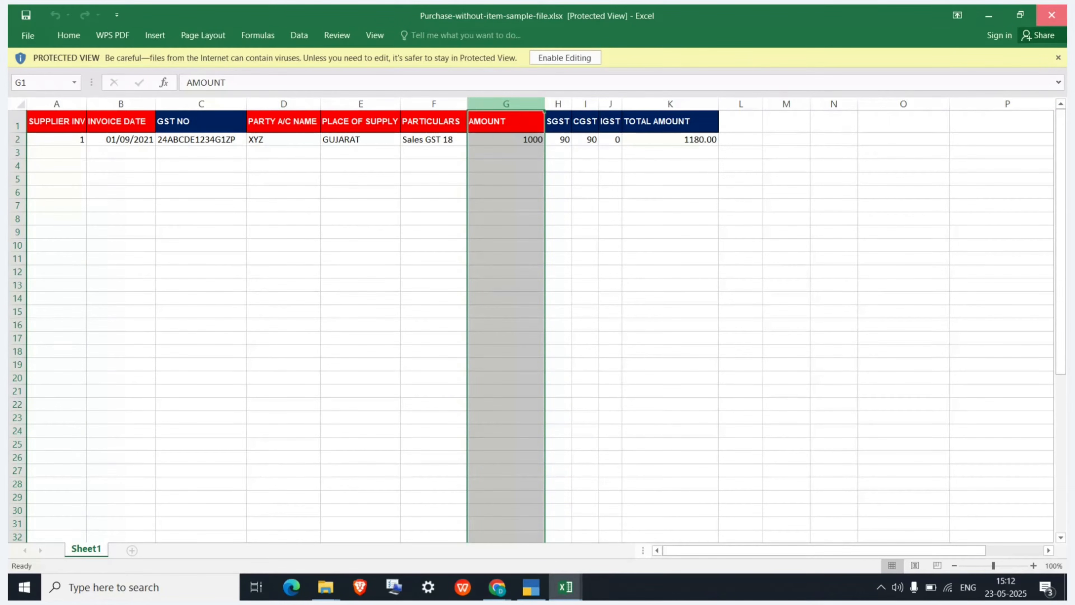
click(1051, 15)
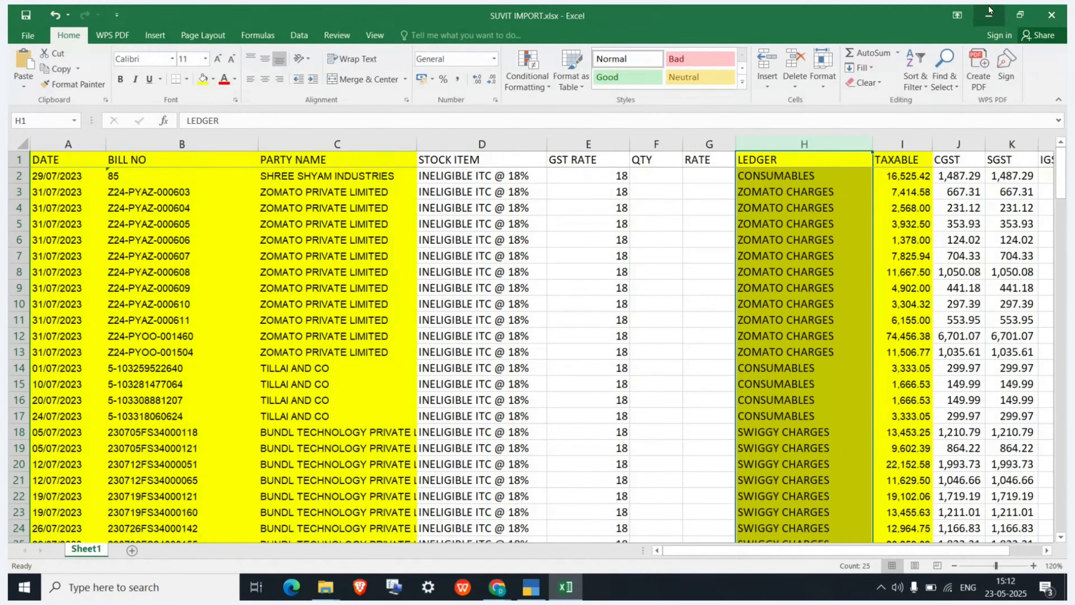
- Return to Suvit, download the Item Invoice (With Item) purchase sample, open it in Excel and enable editing
click(988, 15)
click(677, 96)
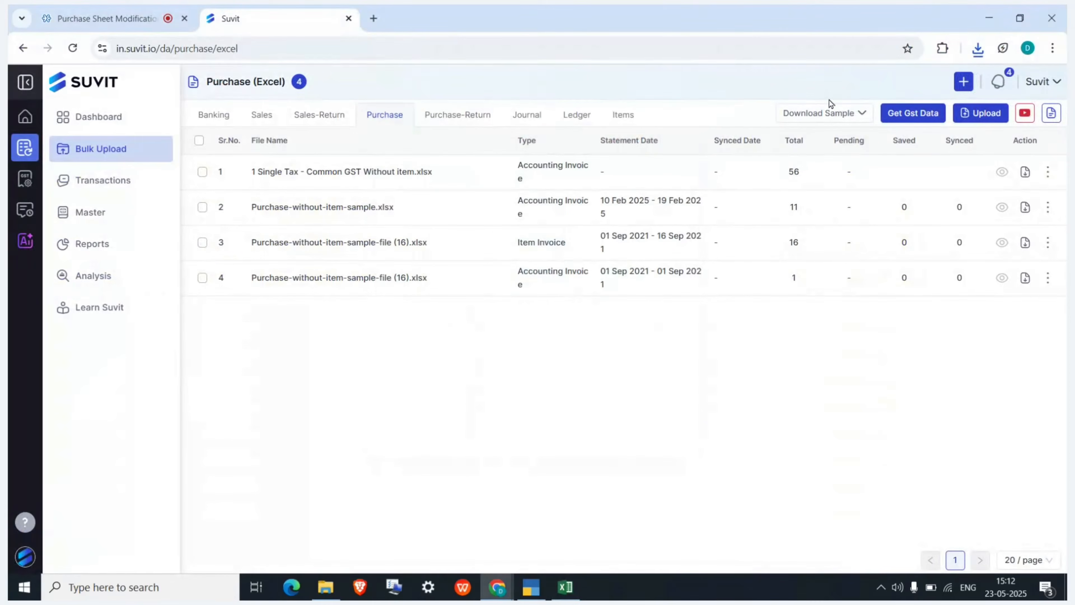
click(832, 116)
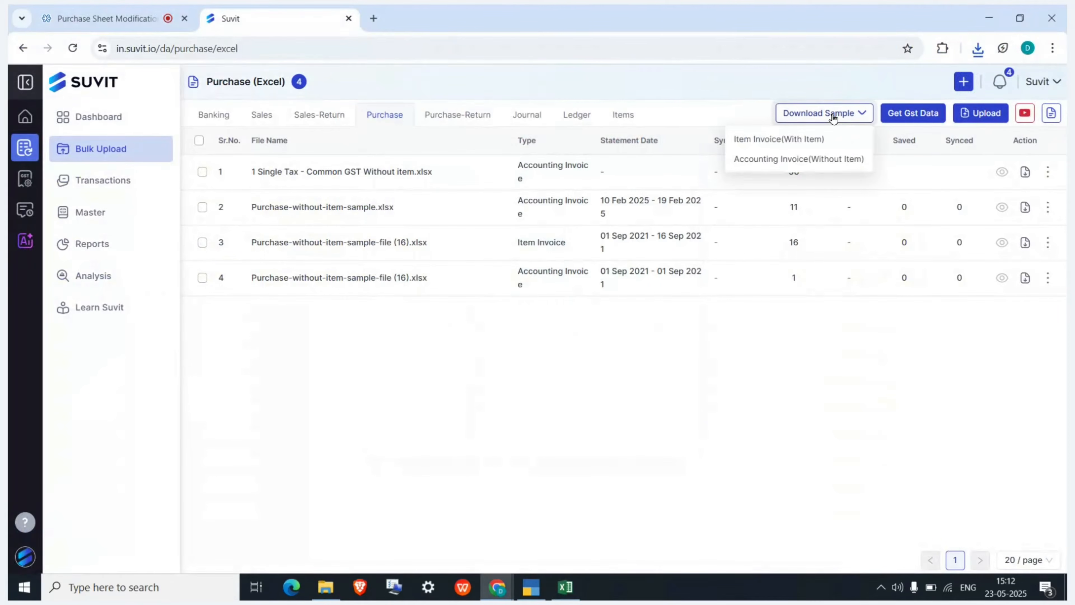
click(786, 140)
click(843, 80)
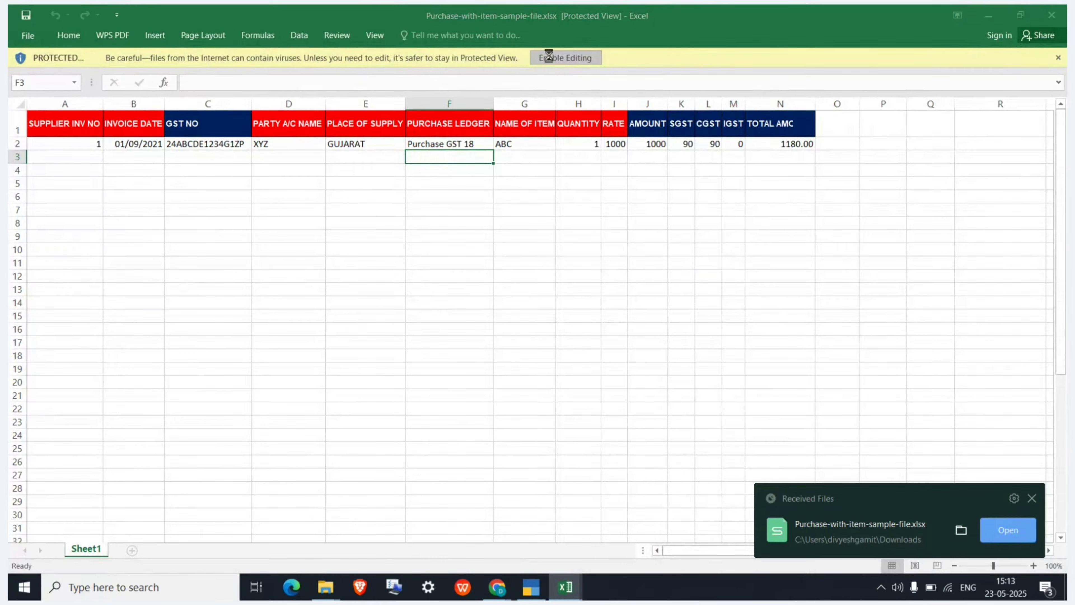
click(549, 55)
- Set the font colour of the SUPPLIER INV NO, INVOICE DATE and PARTY A/C NAME headers to green
click(67, 143)
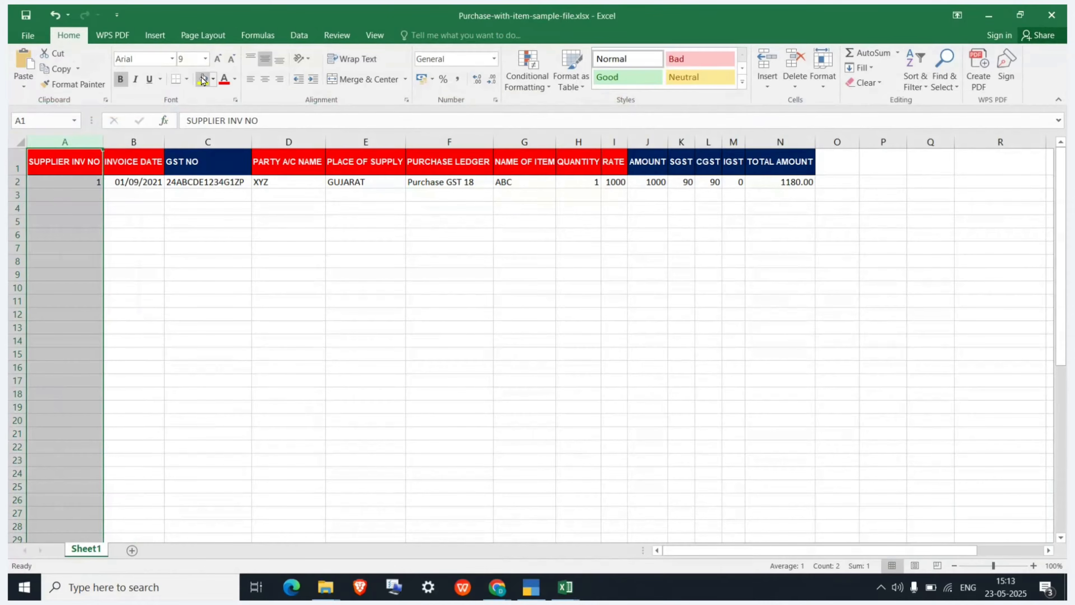
drag(65, 142, 148, 143)
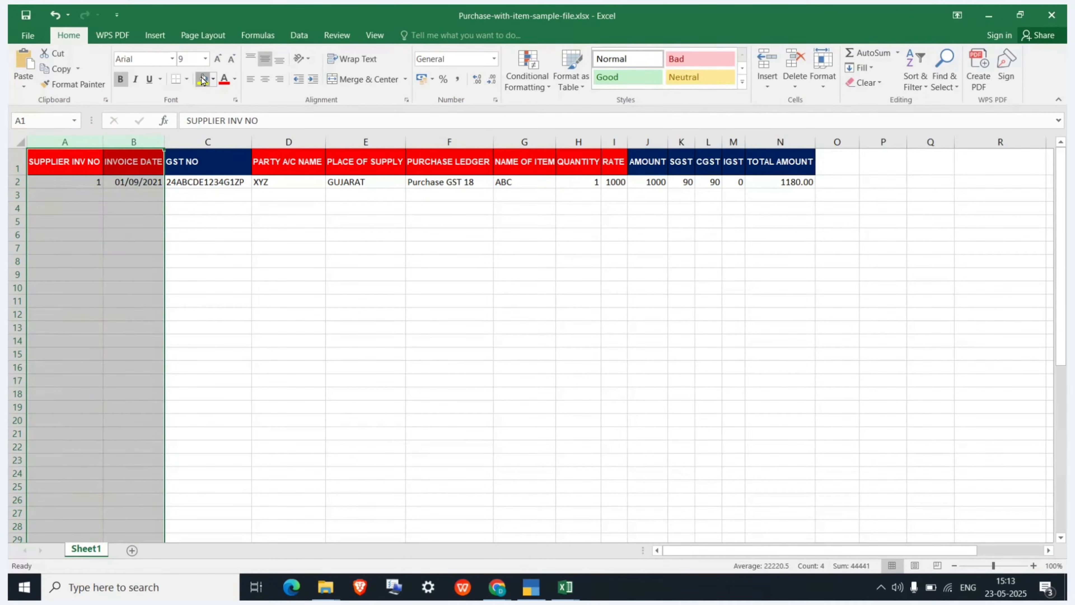
click(203, 80)
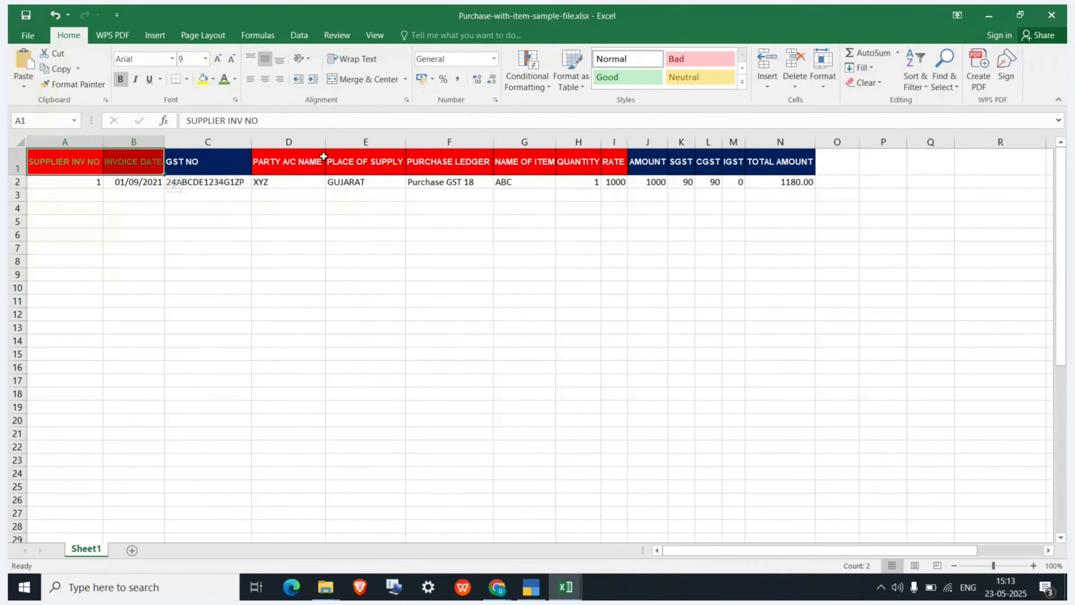
click(323, 157)
click(224, 79)
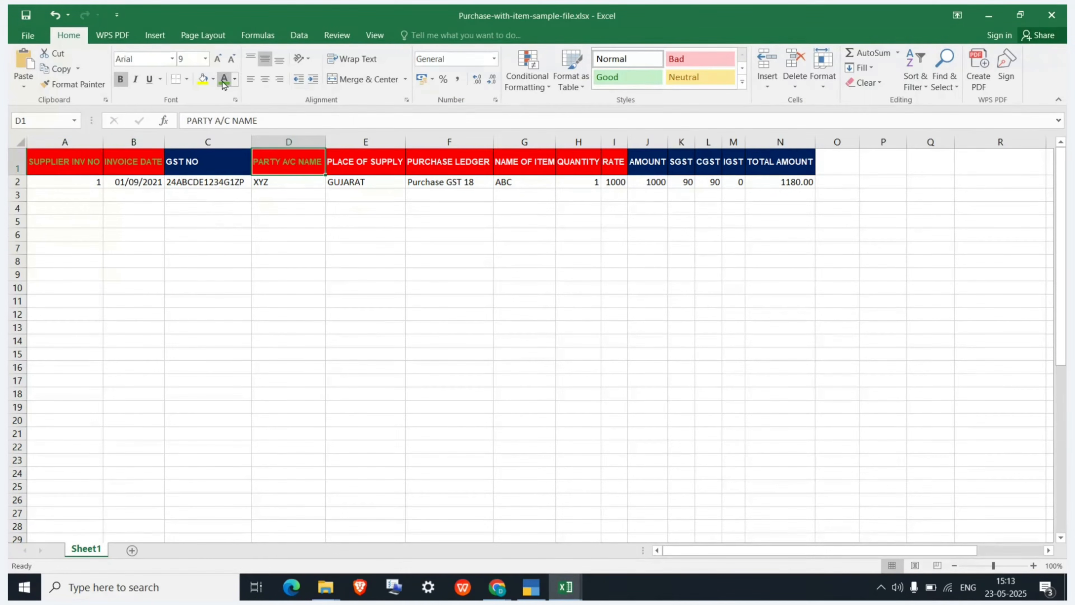
- Set the font colour of the PURCHASE LEDGER and NAME OF ITEM headers to green
click(420, 171)
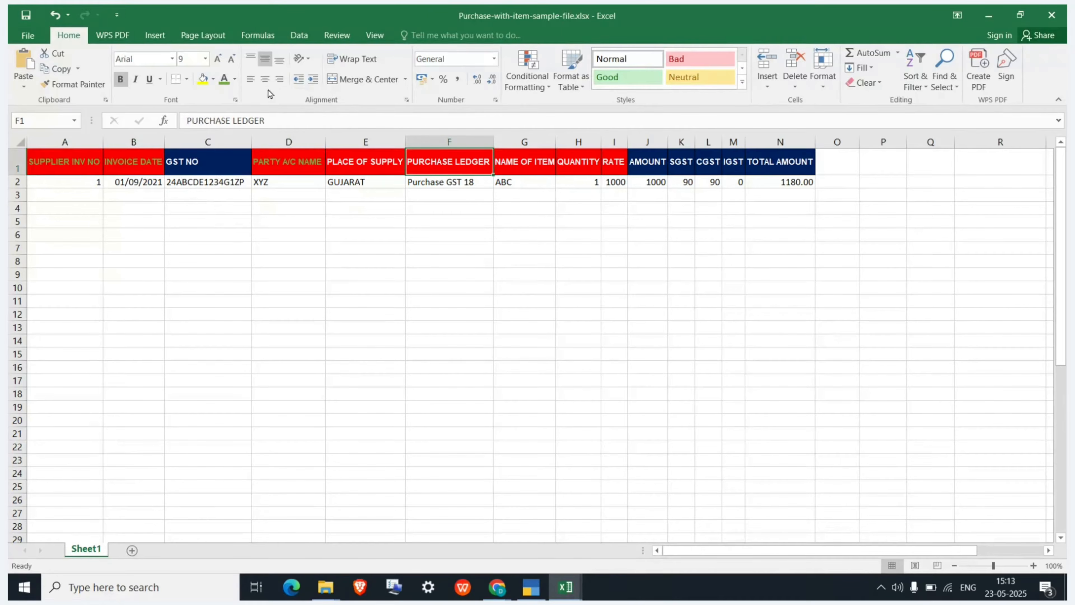
click(224, 79)
click(529, 163)
click(224, 79)
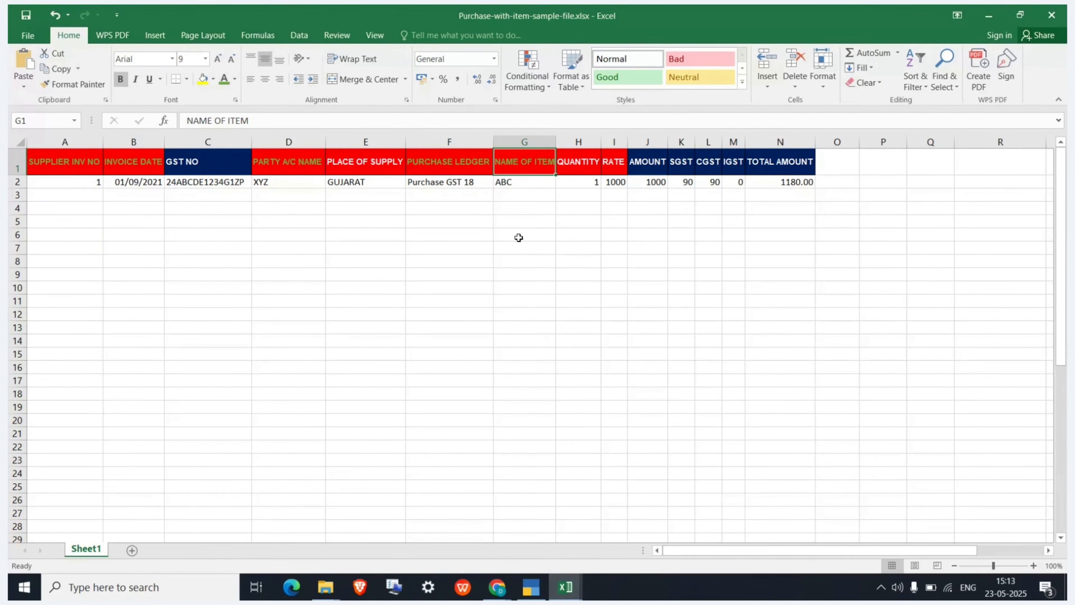
- Set the QUANTITY and RATE headers' font colour to green and widen both columns
click(586, 163)
key(shift+Right)
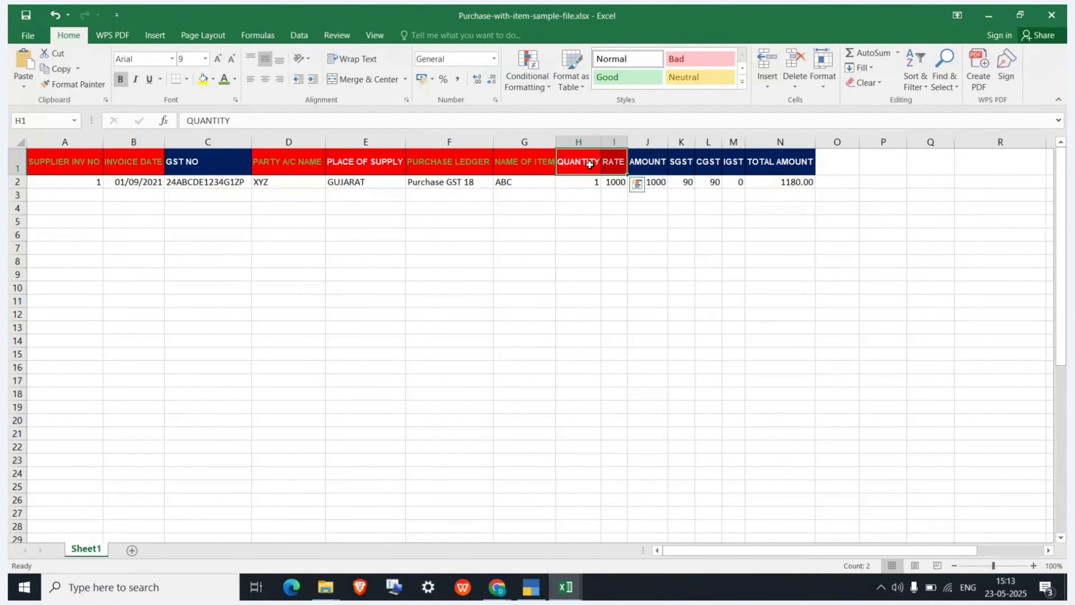
click(224, 79)
drag(625, 144, 674, 144)
drag(601, 142, 636, 142)
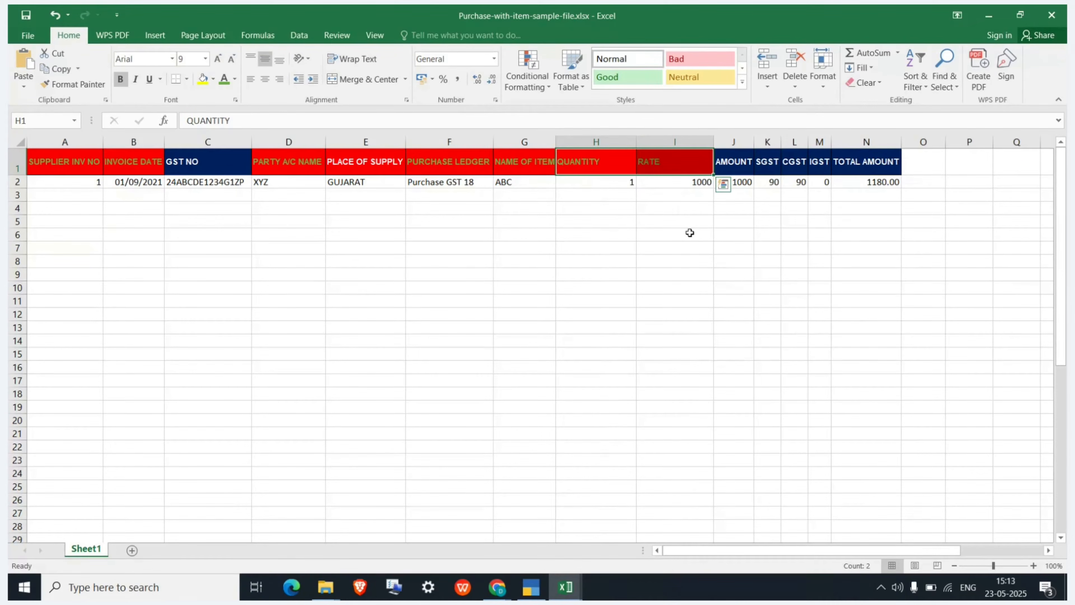
- Review the QUANTITY, RATE and AMOUNT columns together and set the AMOUNT header's font colour to green
click(747, 172)
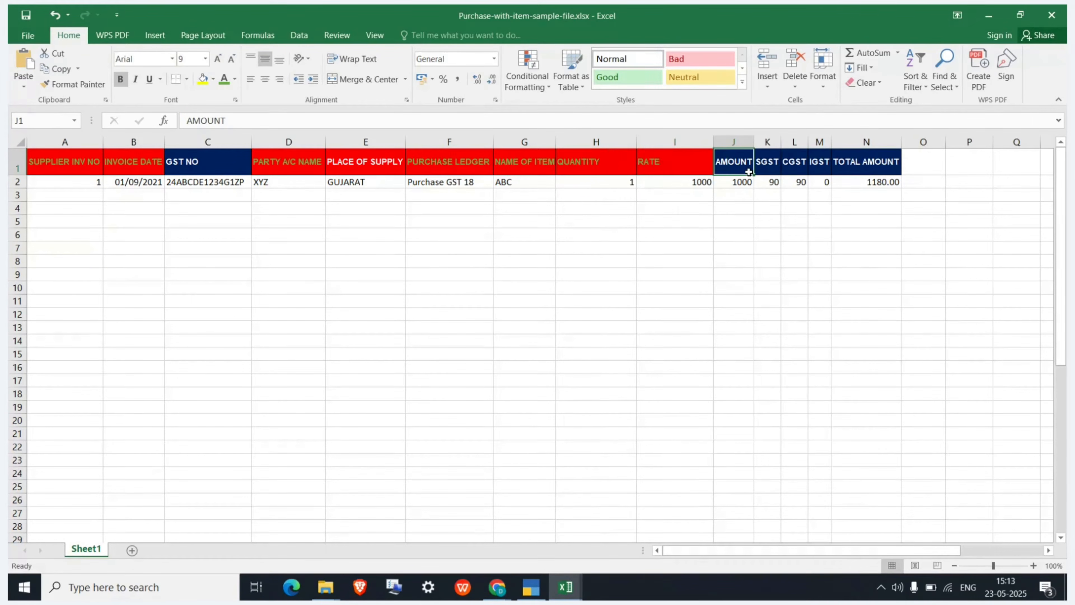
click(615, 162)
click(729, 158)
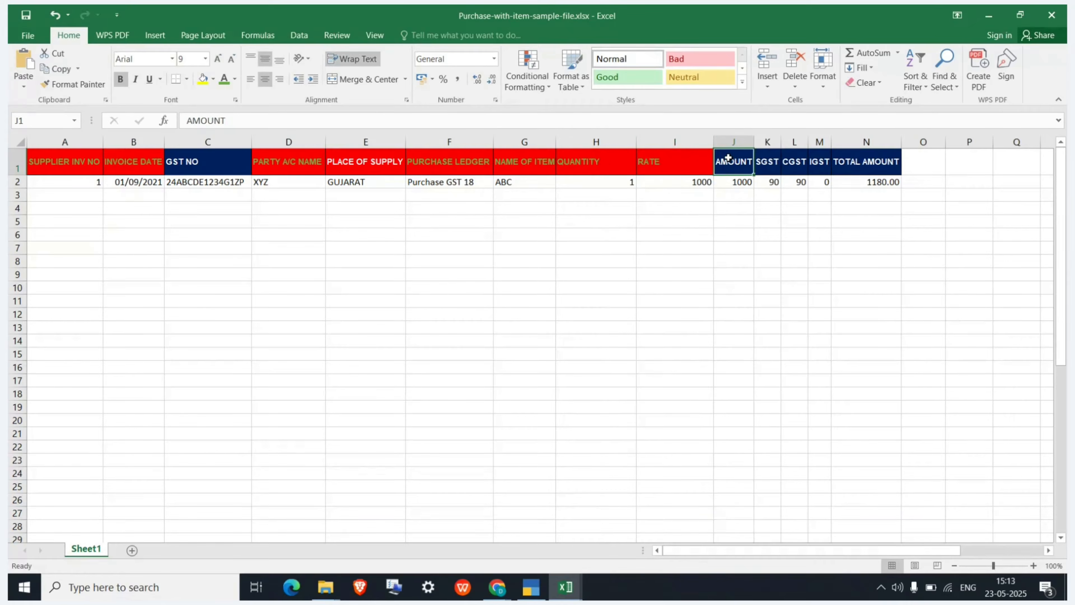
click(681, 136)
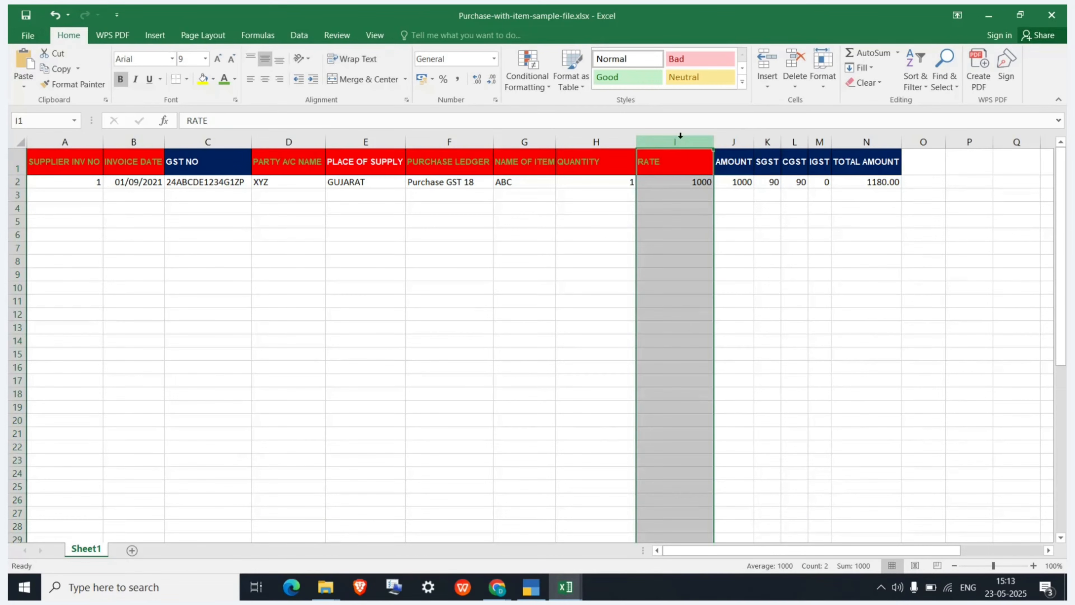
click(734, 161)
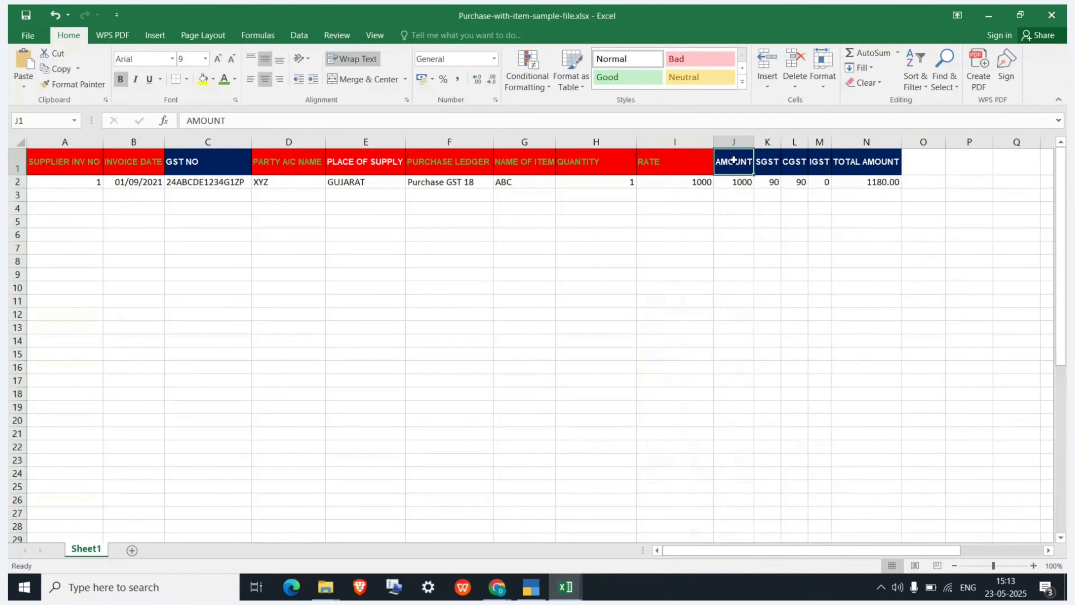
key(shift+Left)
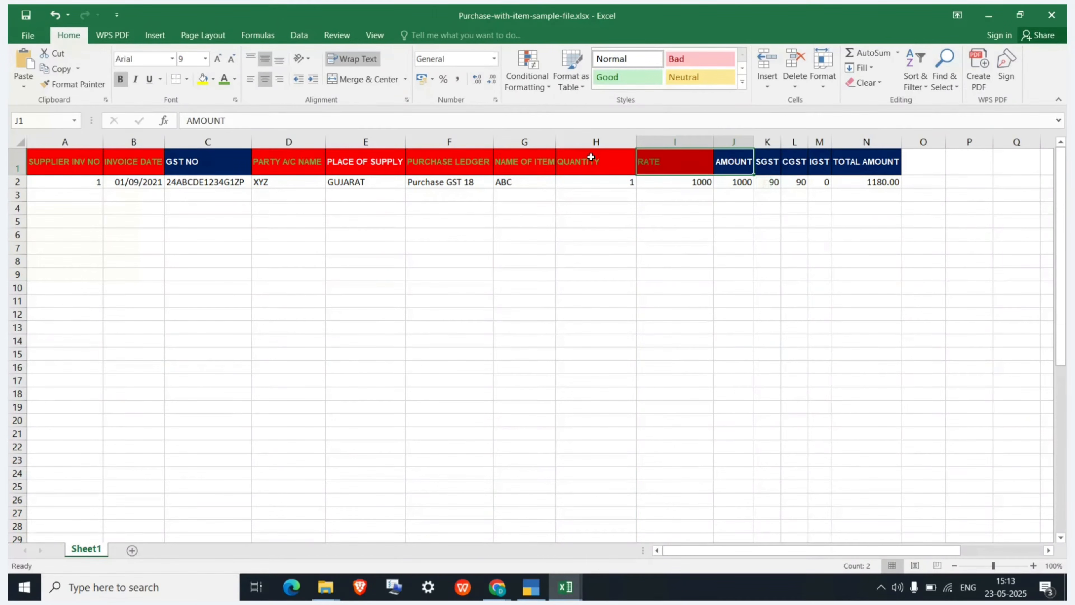
click(590, 144)
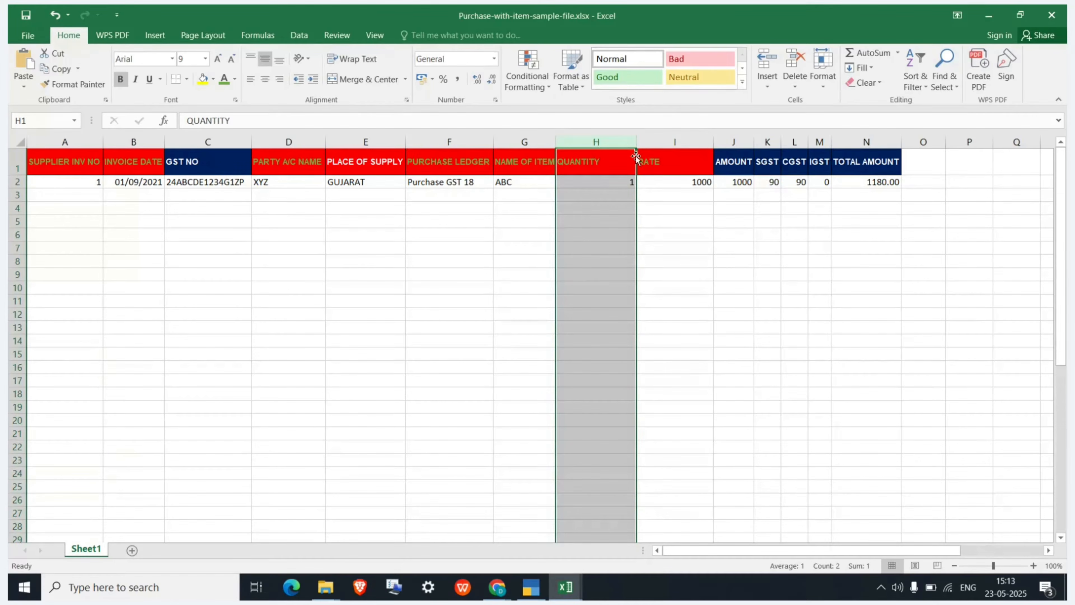
click(653, 157)
key(shift+Right)
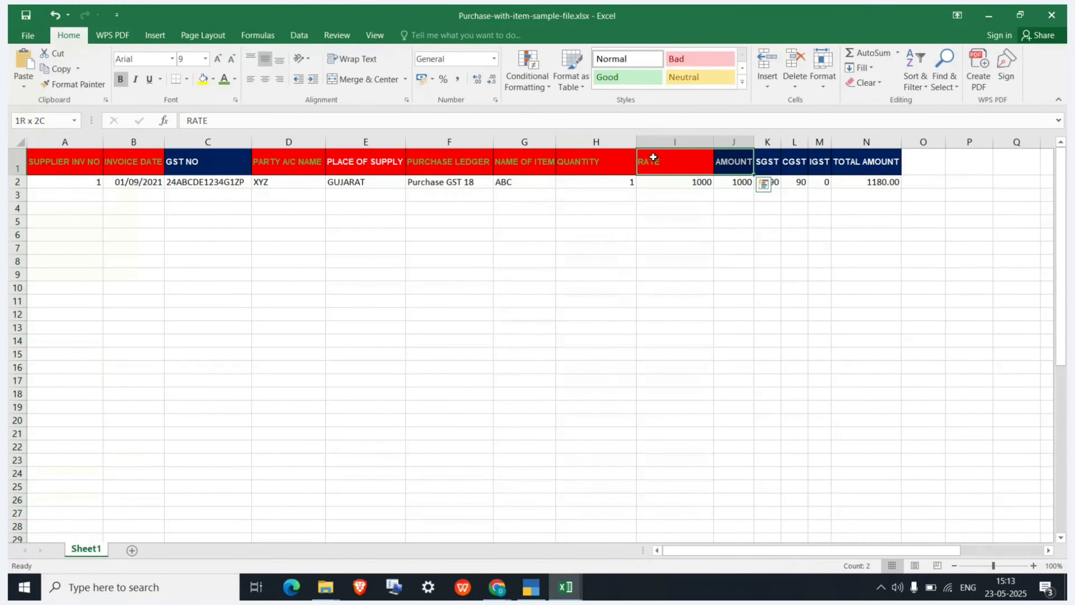
click(430, 231)
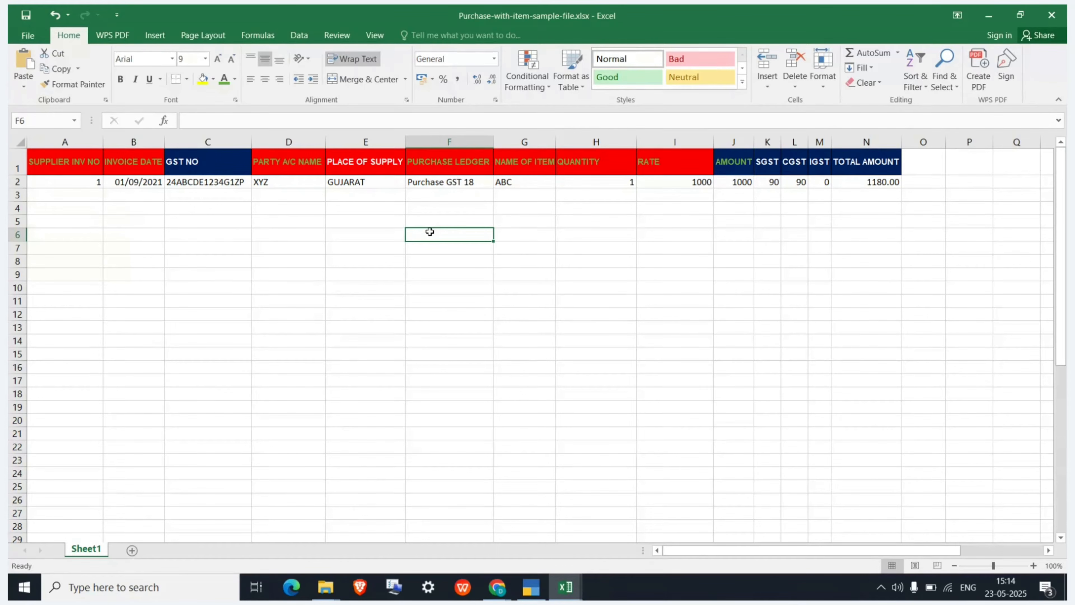
- Add cess and tds column headers after TOTAL AMOUNT in the sample purchase sheet, and close the workbook
click(925, 158)
text(cess)
key(Tab)
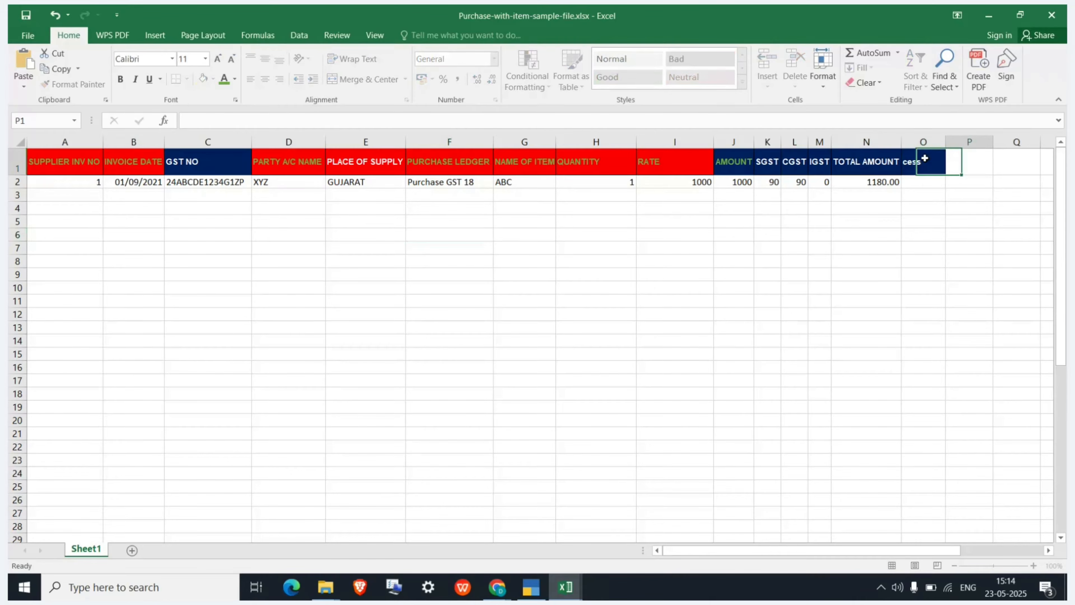
text(tds)
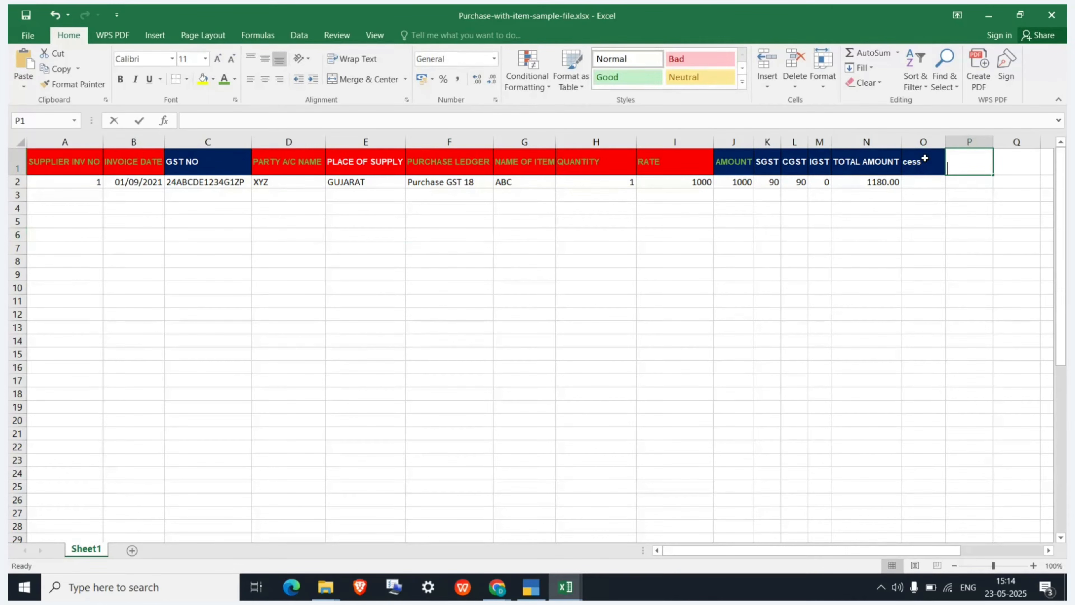
key(Tab)
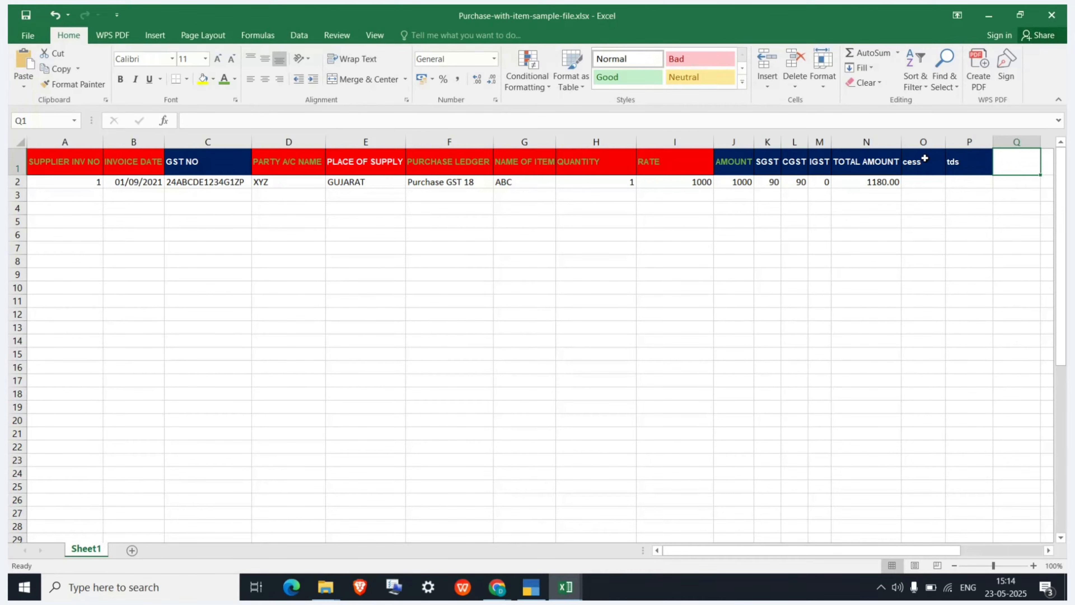
click(1052, 15)
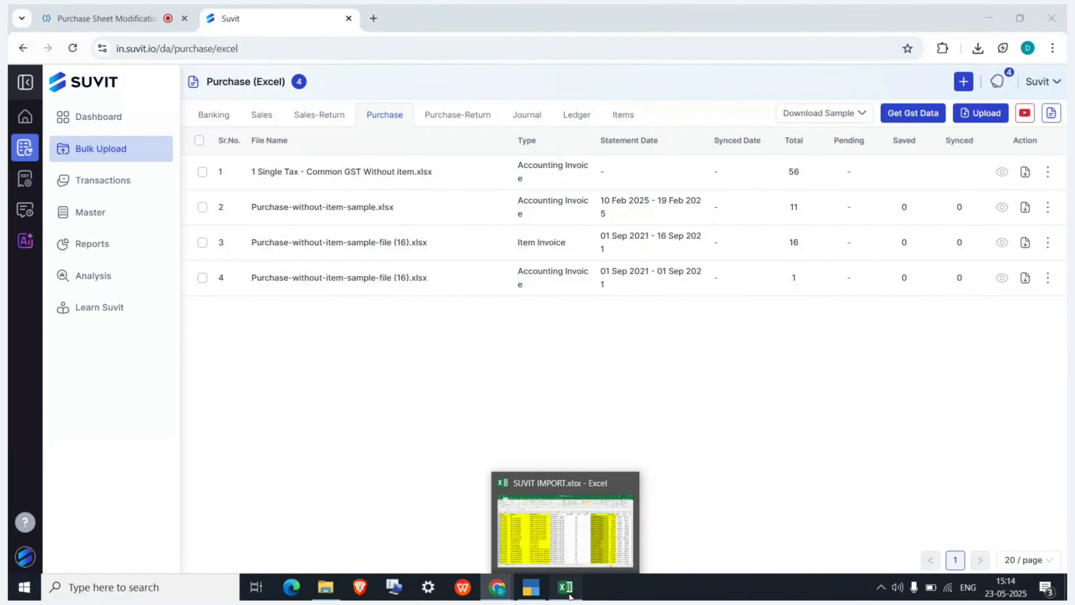
- Switch to the SUVIT IMPORT.xlsx workbook and highlight the STOCK ITEM and QTY columns in yellow
click(570, 596)
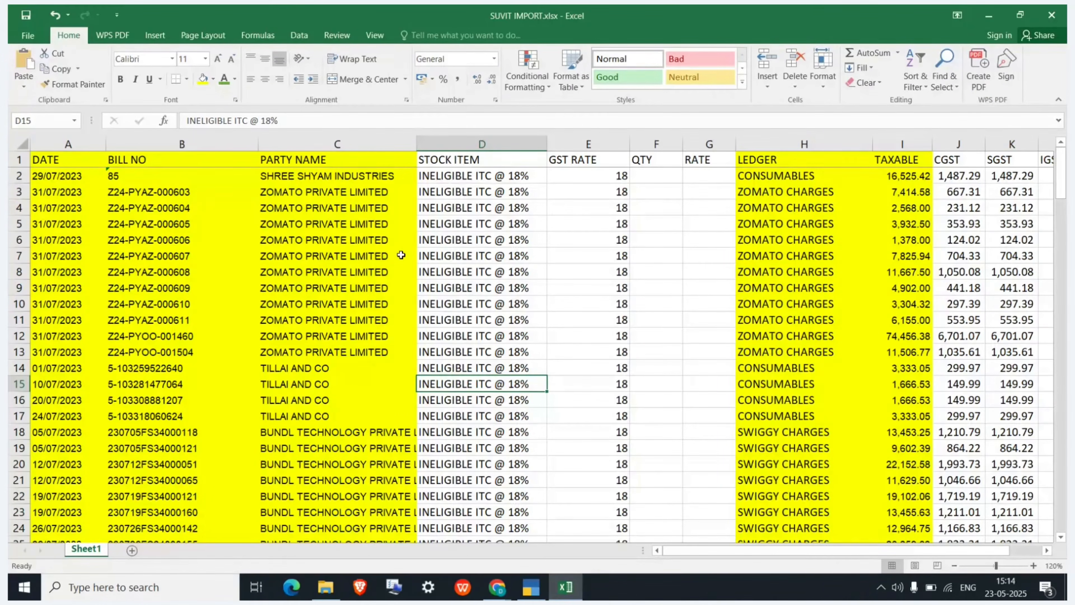
click(476, 135)
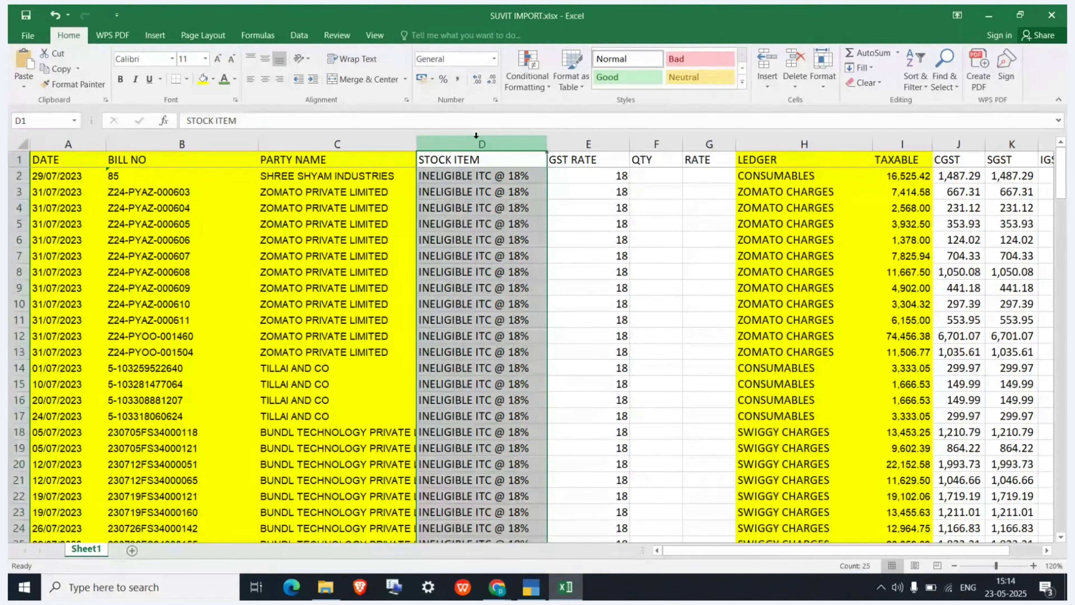
click(203, 79)
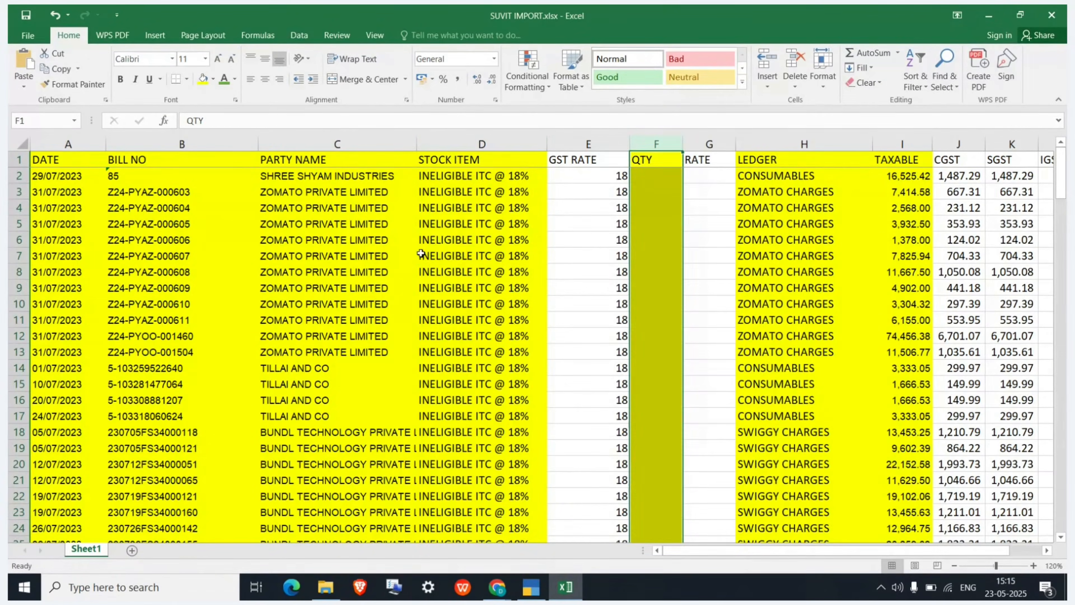
click(421, 254)
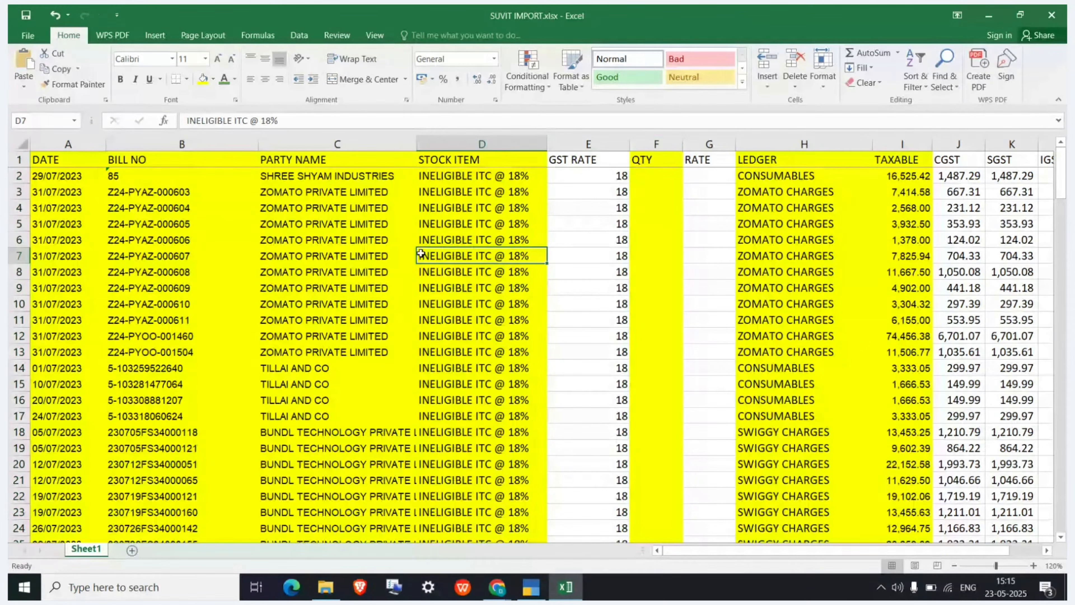
click(655, 145)
click(654, 159)
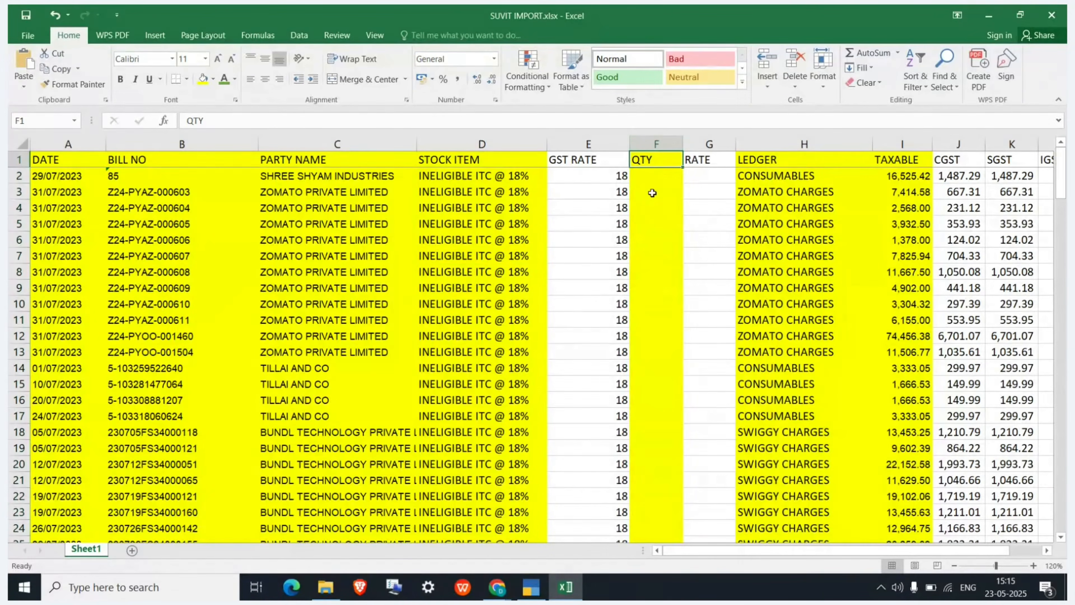
- Enter a quantity of 1 in the first three data rows of the QTY column
click(658, 185)
text(1)
key(Return)
key(Return)
text(1)
key(Return)
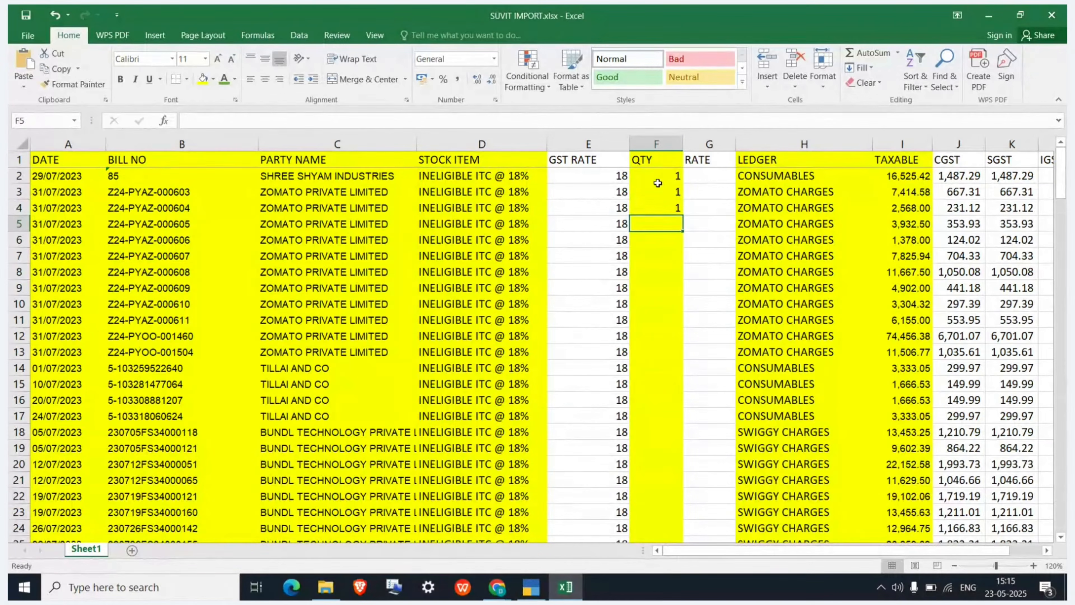
- Fill the quantity 1 from the first three QTY cells down through all remaining data rows
key(shift+Up)
key(shift+Up)
key(Up)
key(Up)
key(Up)
key(shift+Down)
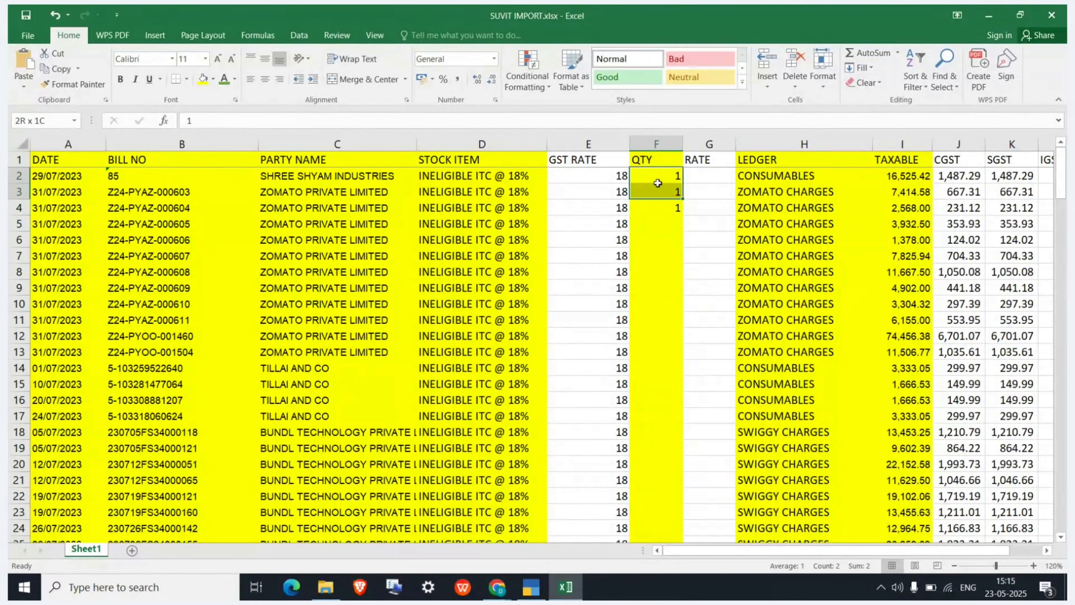
key(shift+Down)
double_click(682, 215)
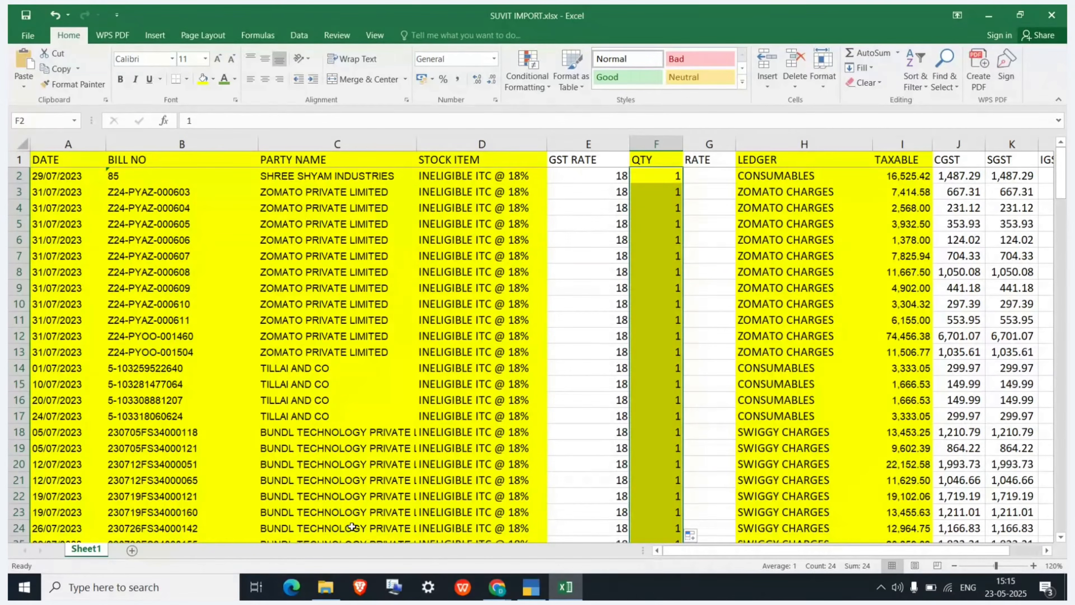
- Examine the Supplier Name, Invoice No, Invoice Date, Taxable Value and PARTICULARS columns in NEW 2A.xlsx
key(alt+Tab)
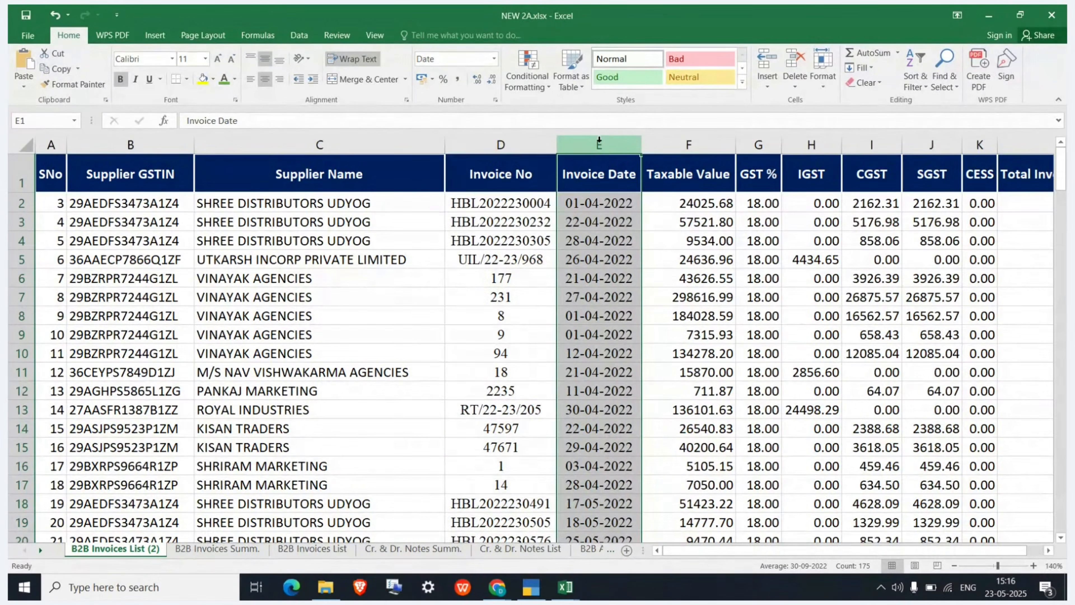
key(shift+Left)
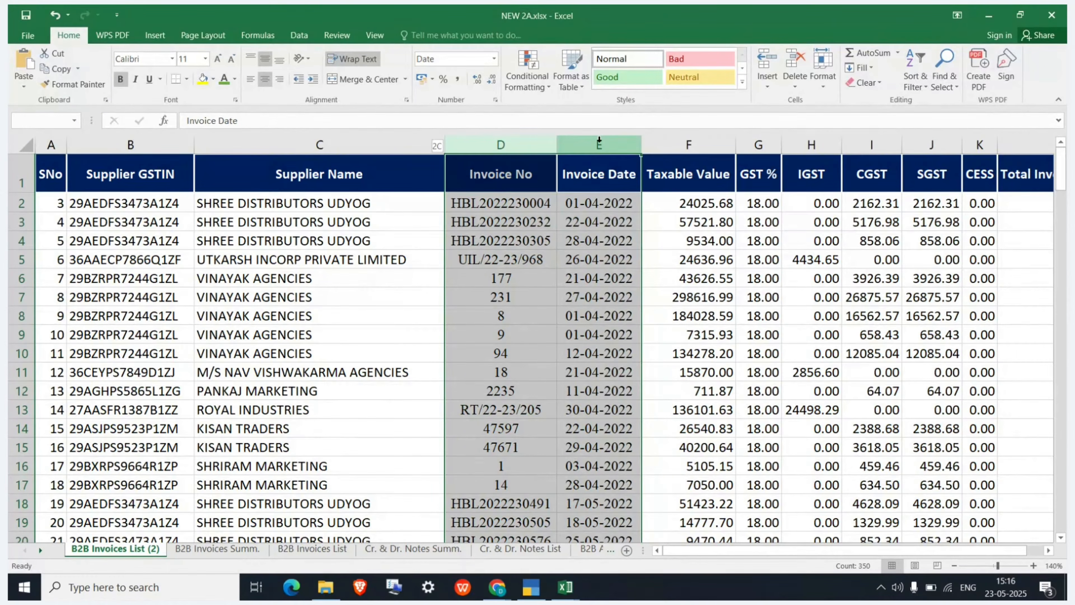
key(shift+Left)
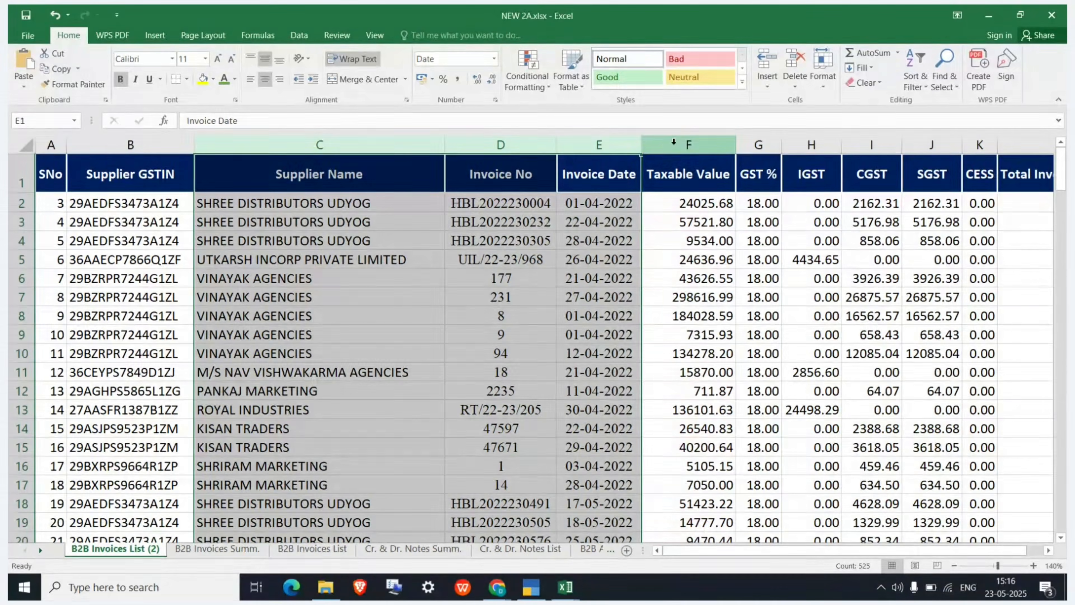
click(674, 142)
key(shift+Left)
key(shift+Left)
key(shift+Left)
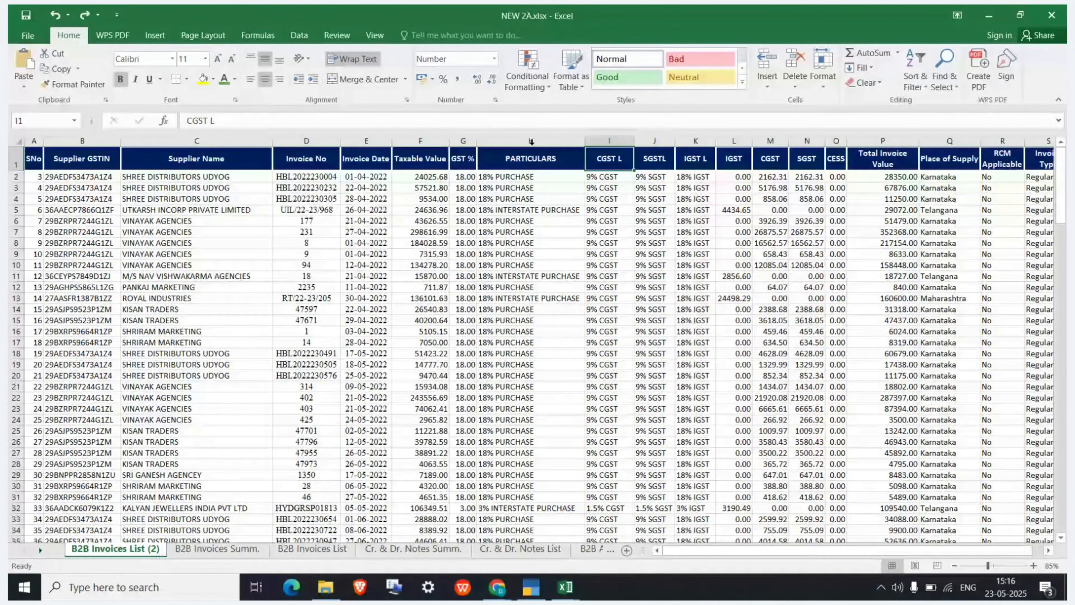
click(531, 141)
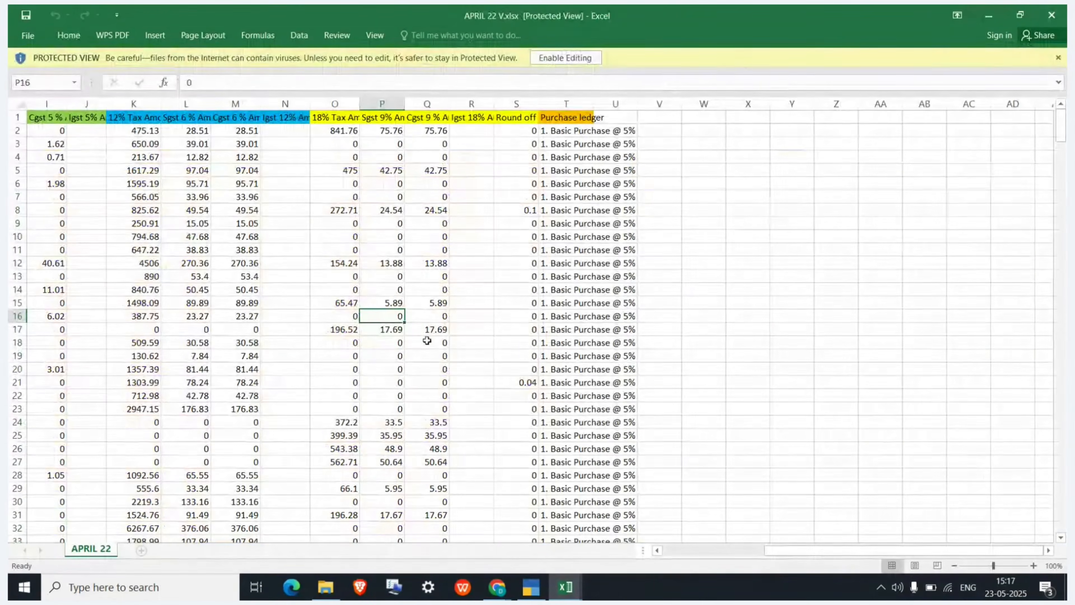
- Enable editing in APRIL 22 V.xlsx and auto-fit the widths of all its data columns
click(576, 58)
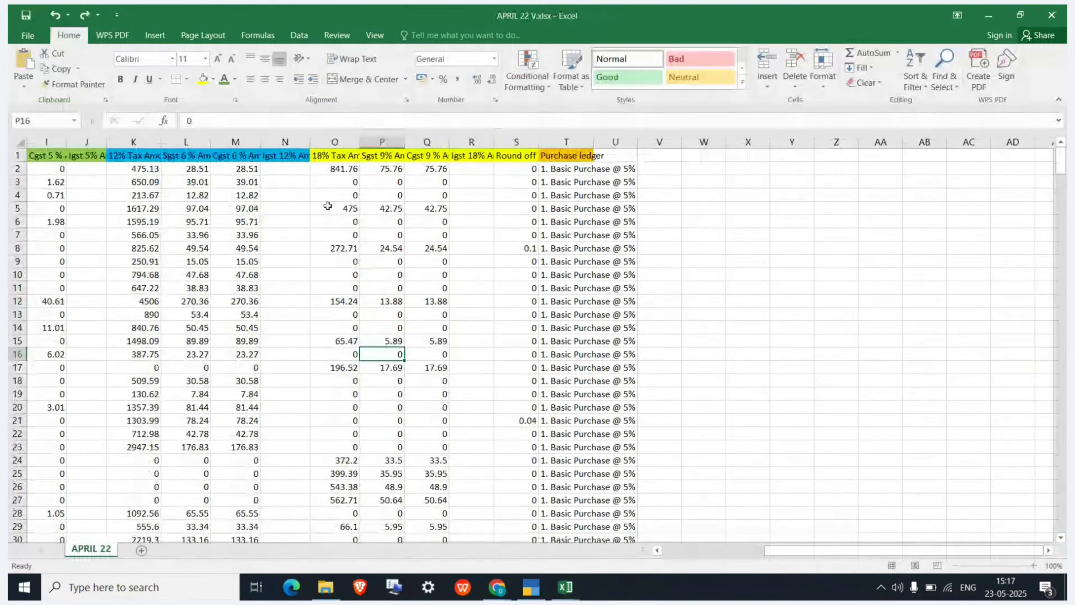
scroll(327, 205, left, 4)
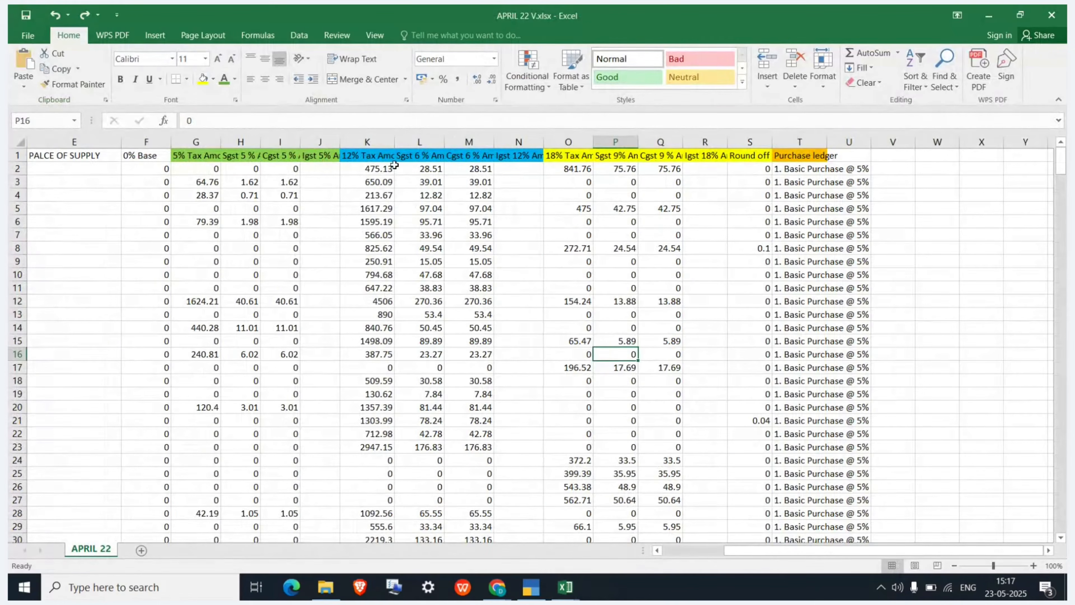
click(476, 275)
key(ctrl+a)
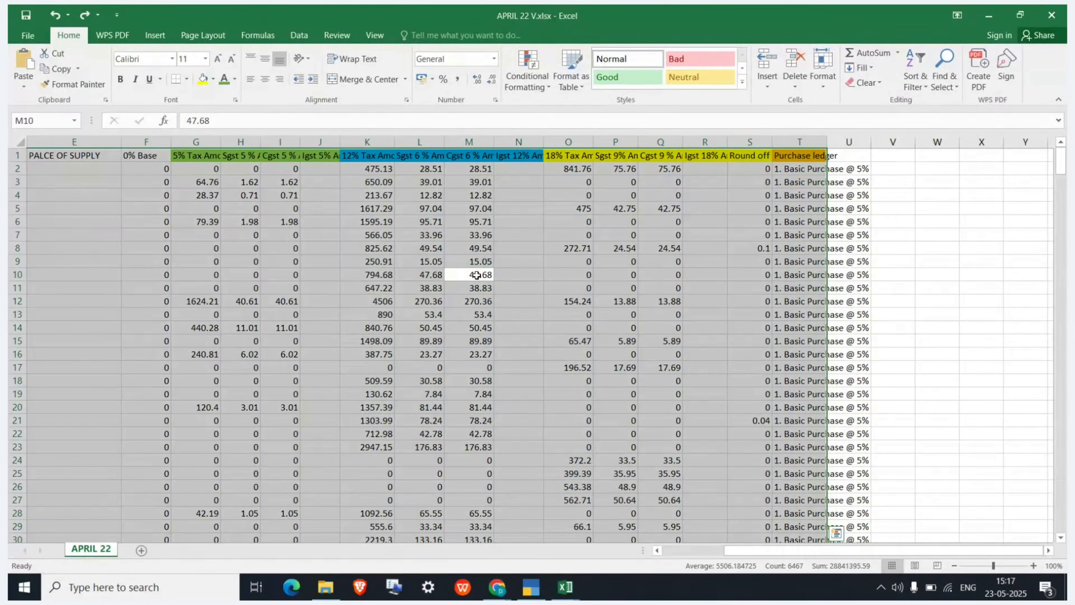
key(alt+h)
key(o)
key(i)
click(171, 193)
- Examine the 5% tax group, from the 5% Tax Amount column through the Igst 5% Amount column
scroll(171, 185, left, 1)
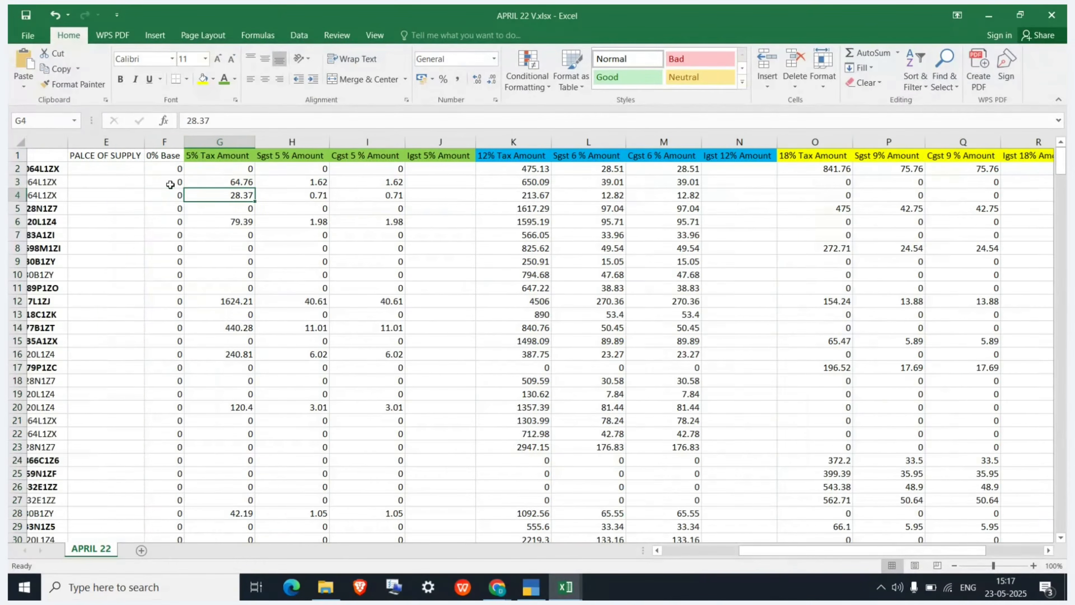
scroll(169, 181, left, 3)
scroll(169, 182, right, 2)
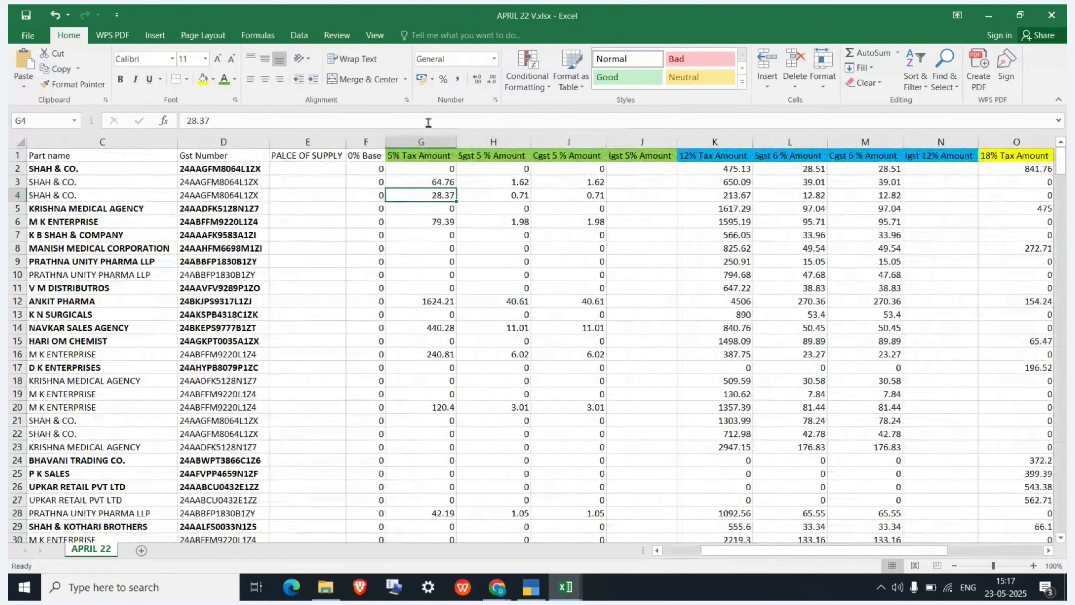
click(419, 140)
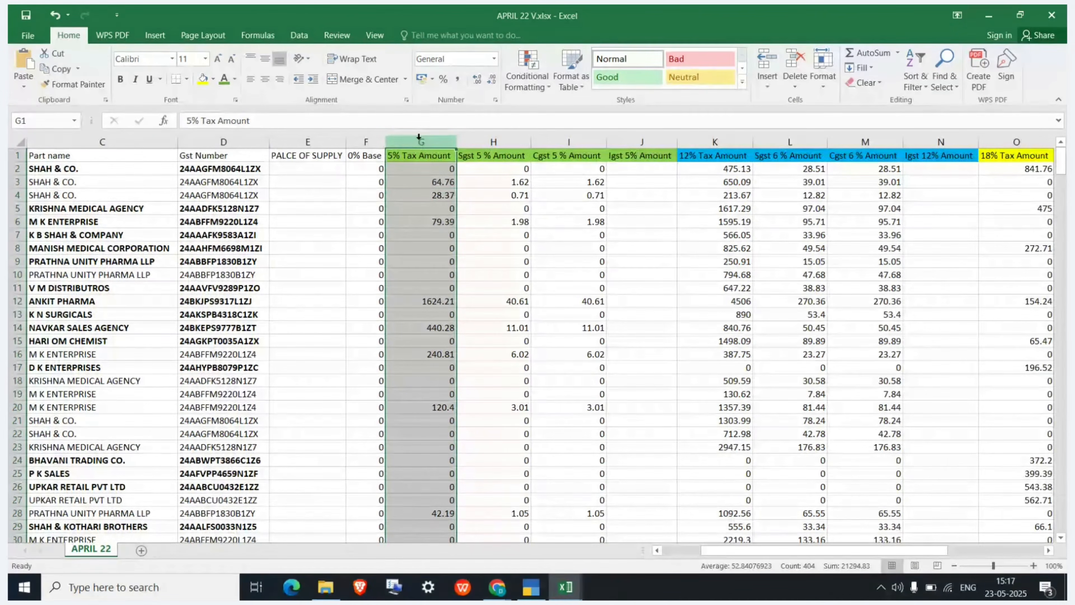
key(shift+Right)
key(shift+Right)
key(shift+Right)
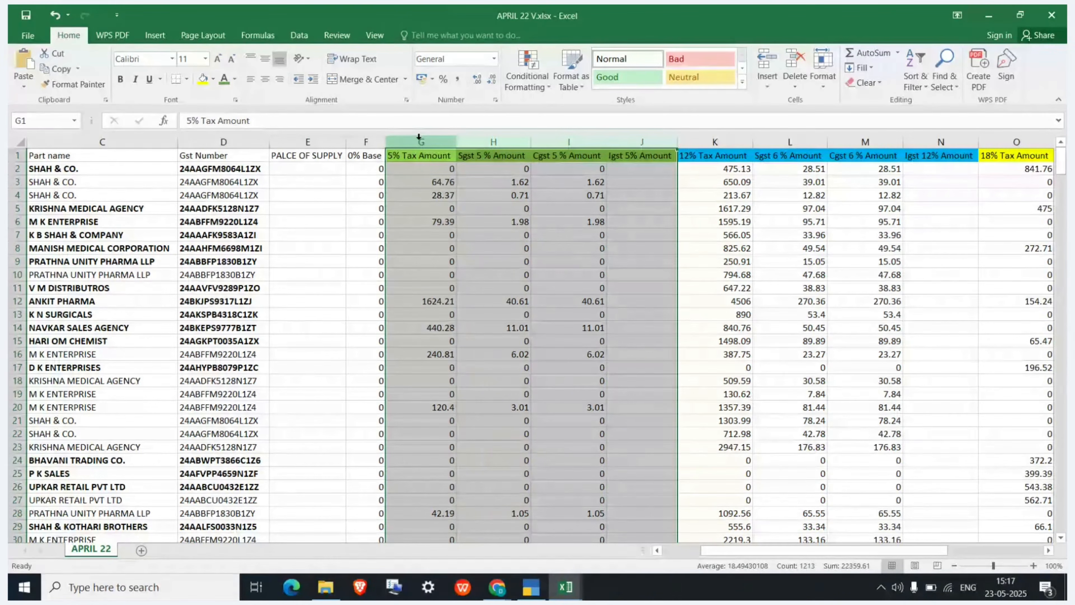
key(Right)
key(Right)
key(Right)
key(Right)
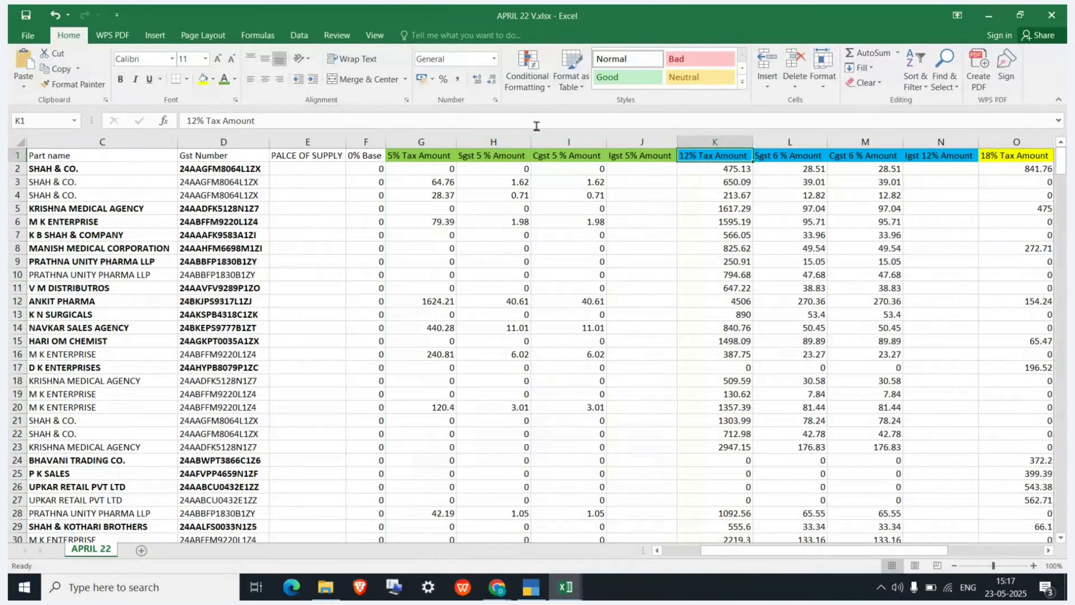
- Examine the 12% tax group, from the 12% Tax Amount column through the Igst 12% Amount column
click(708, 137)
key(shift+Right)
key(shift+Right)
key(shift+Right)
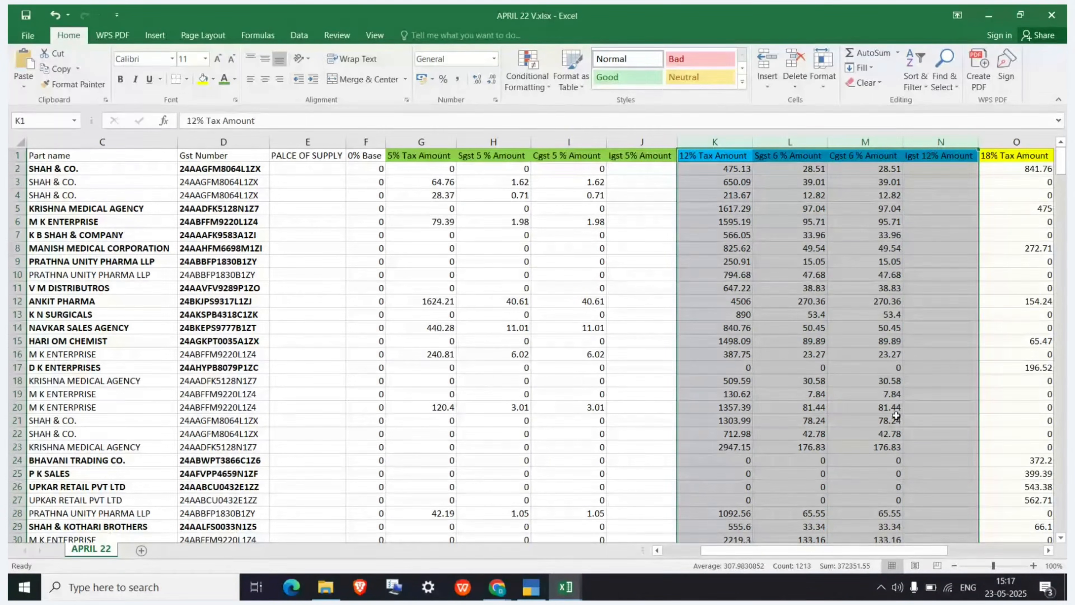
- Examine the 18% tax group, from the 18% Tax Amount column through the Igst 18% Amount column
click(1033, 566)
click(1033, 566)
click(1033, 566)
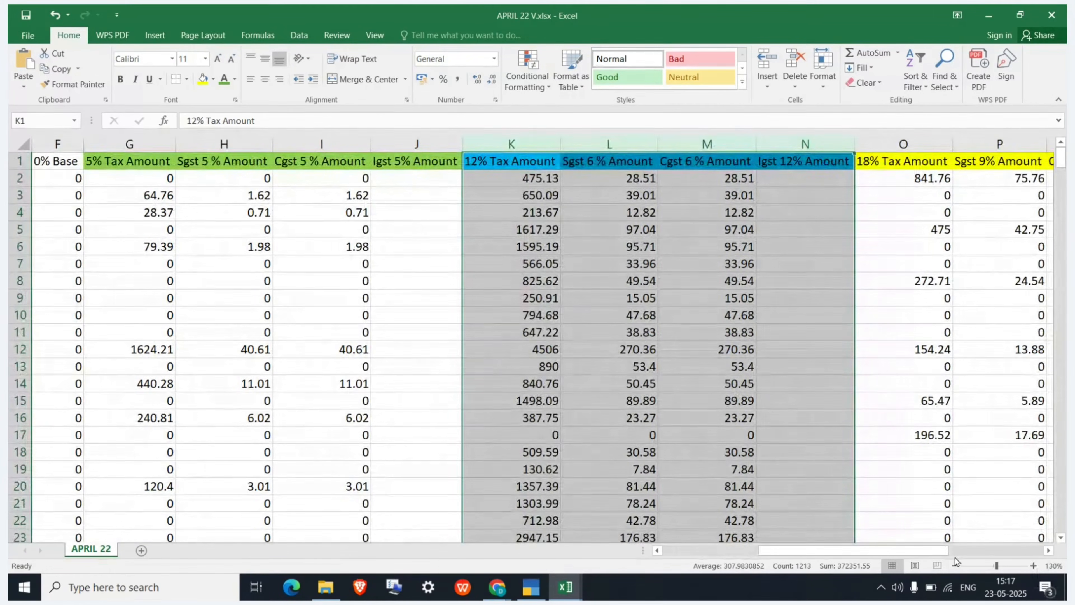
drag(898, 550, 1048, 552)
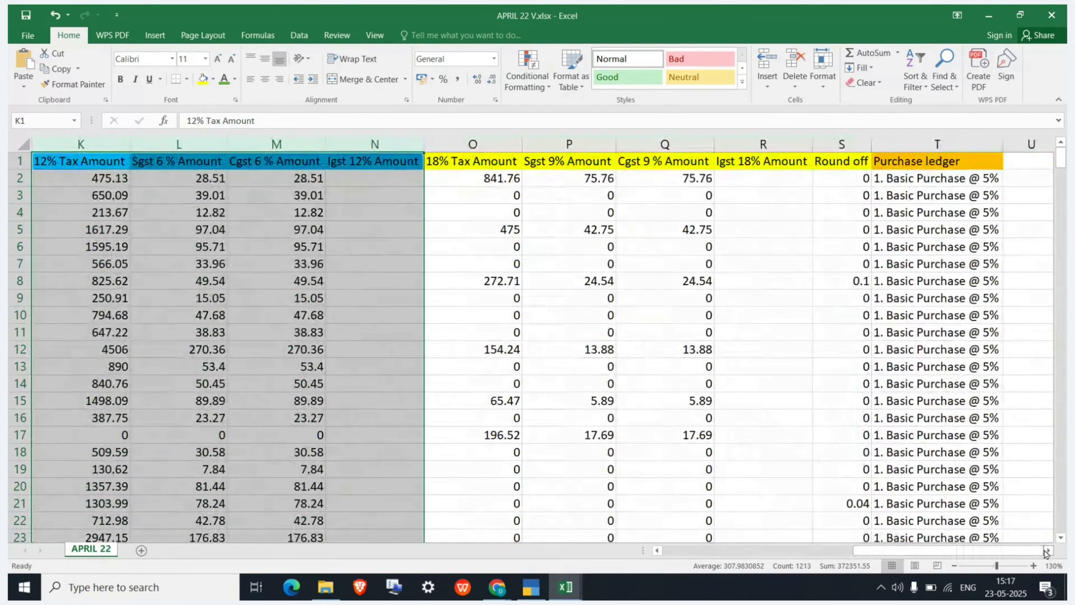
drag(502, 139, 677, 144)
key(shift+Right)
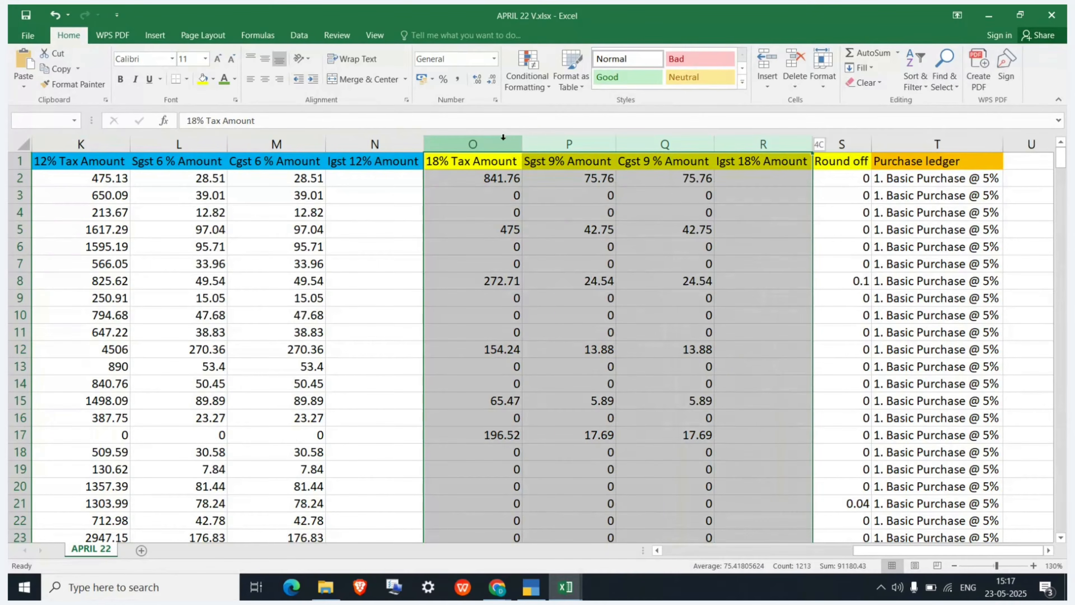
key(Right)
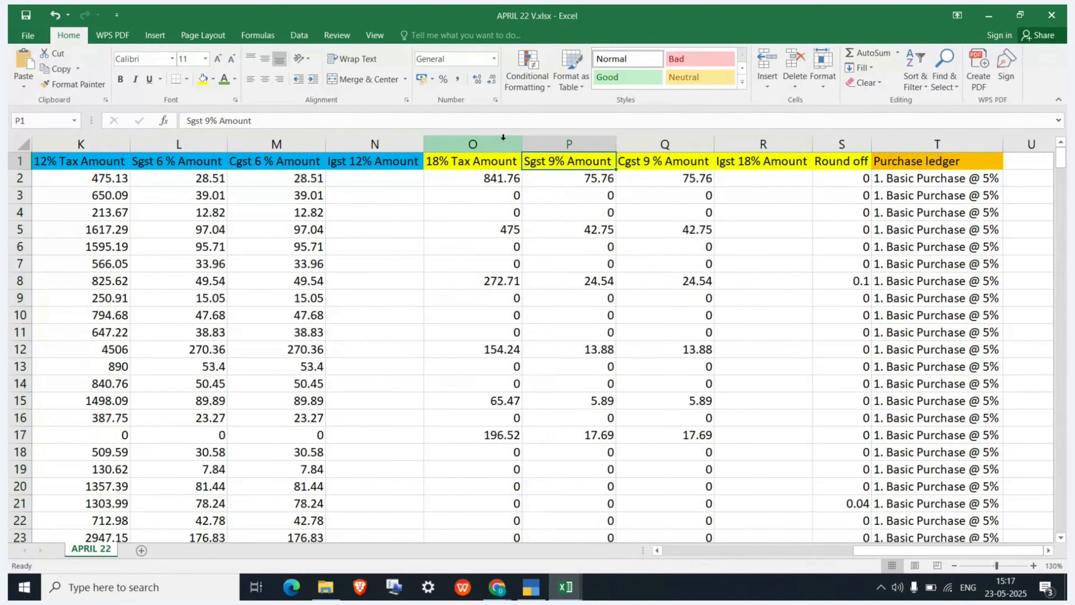
- Review the 5% Tax Amount column together with the Purchase ledger column at the end of the sheet
key(ctrl+Home)
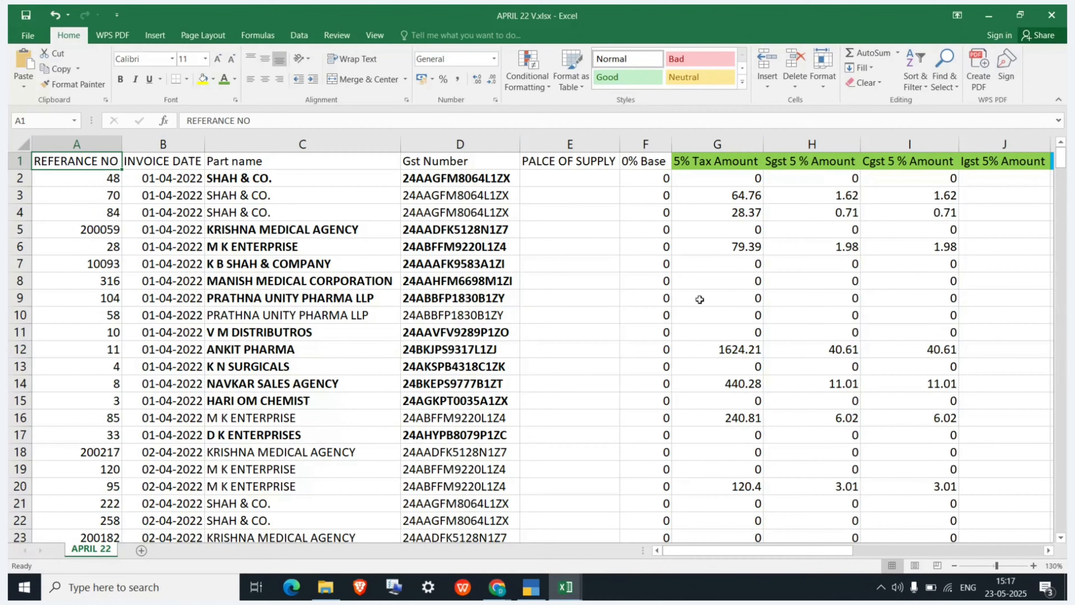
click(717, 143)
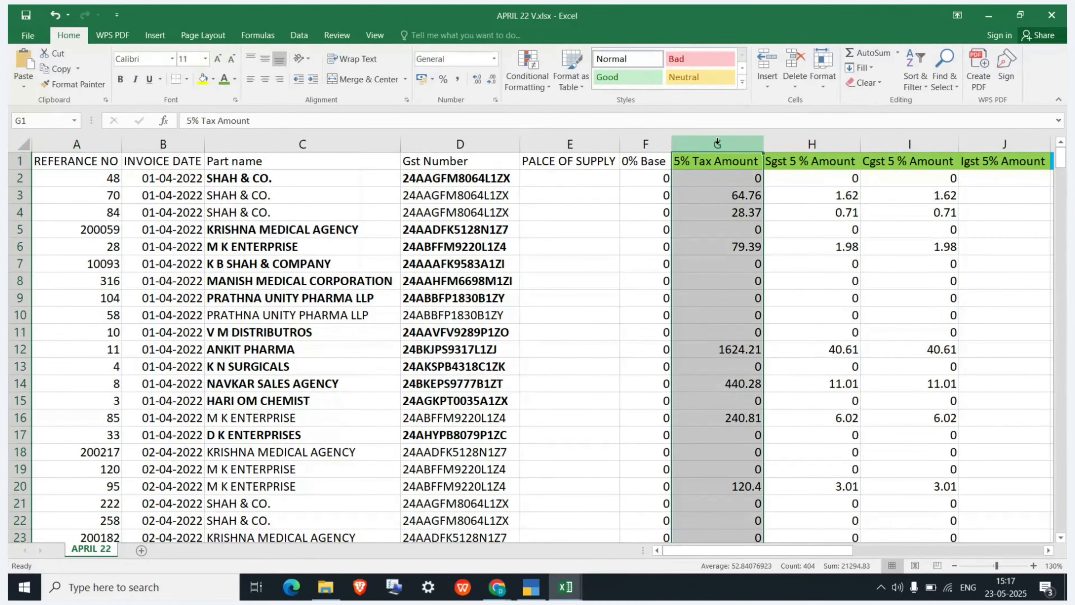
click(711, 164)
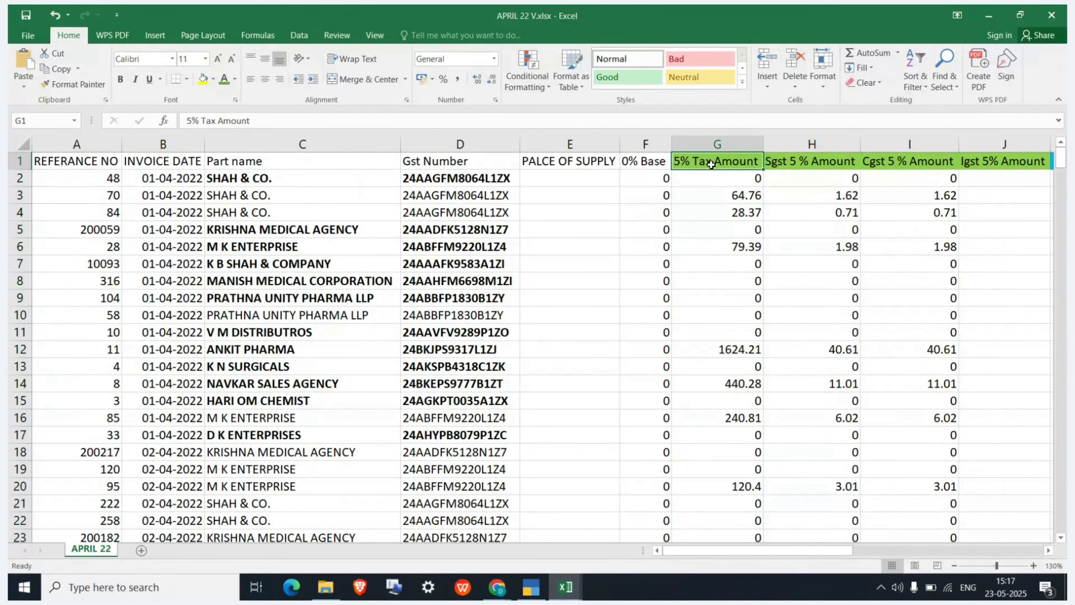
key(ctrl+Right)
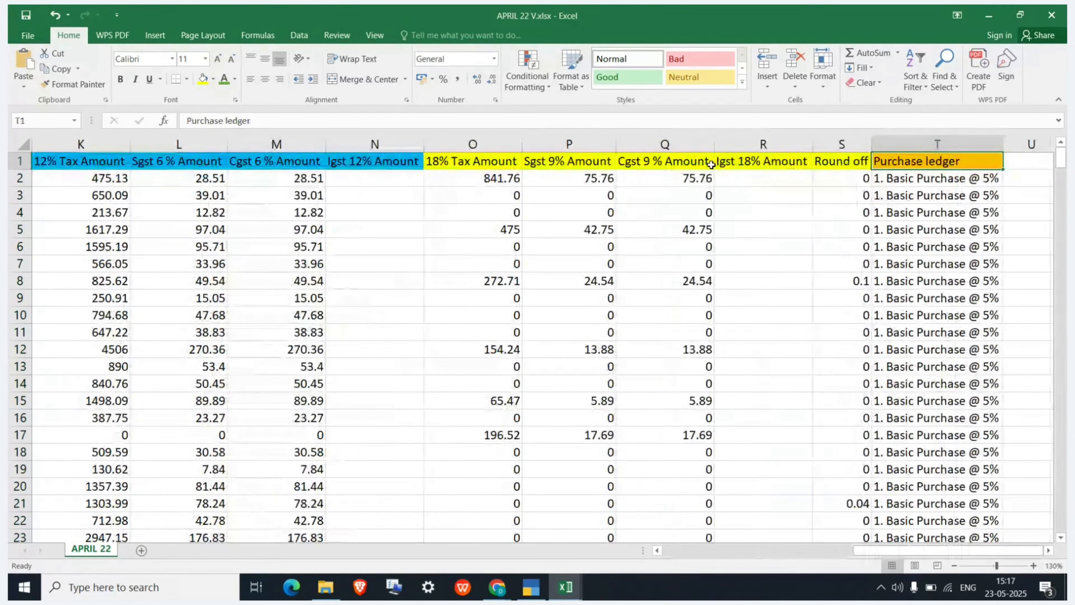
click(927, 148)
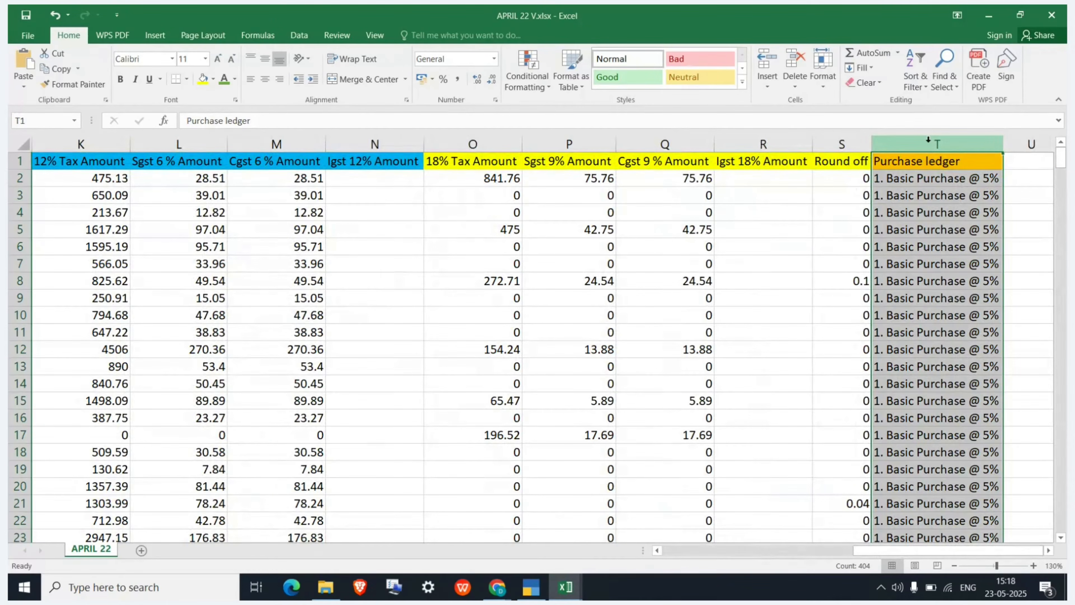
- Review the first purchase row from the Purchase ledger column back to the REFERANCE NO header
click(934, 191)
click(935, 178)
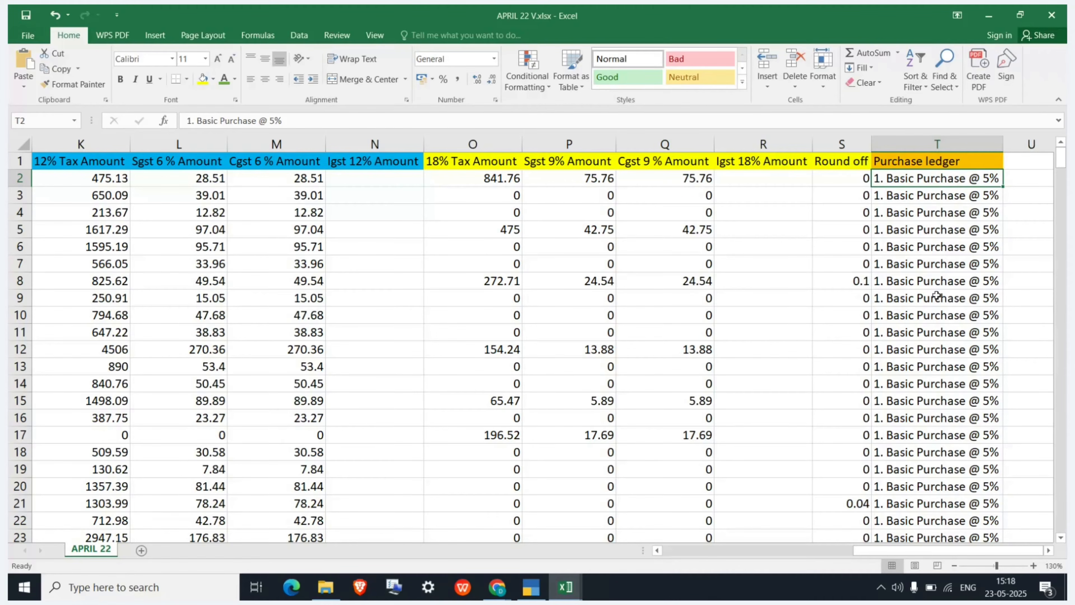
key(Left)
key(Left)
key(Left)
key(Left)
key(Left)
key(Left)
key(Left)
key(Left)
key(Left)
key(Left)
key(Left)
key(Left)
key(Left)
key(Left)
key(Left)
key(Left)
key(Left)
key(Left)
key(Left)
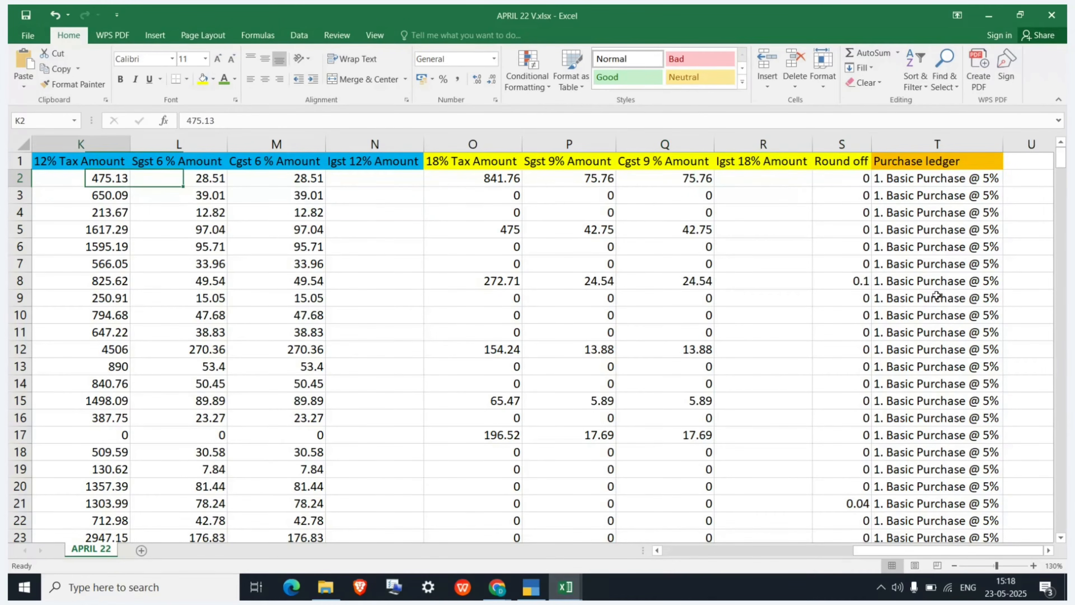
key(Up)
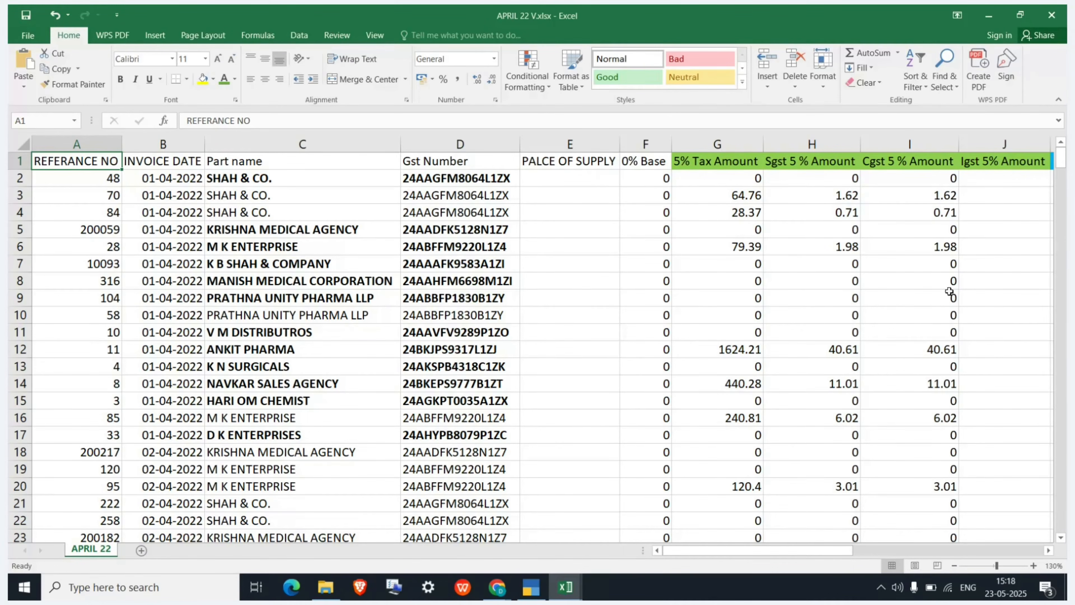
- Examine the INVOICE DATE column, the header row and the first data row of the sheet
click(176, 143)
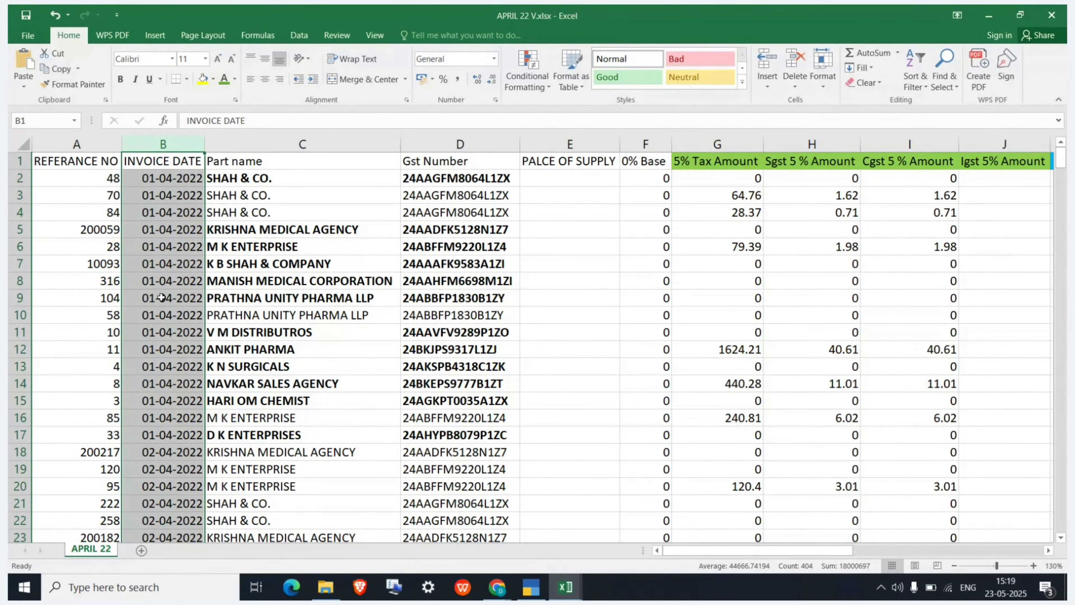
scroll(160, 292, down, 2)
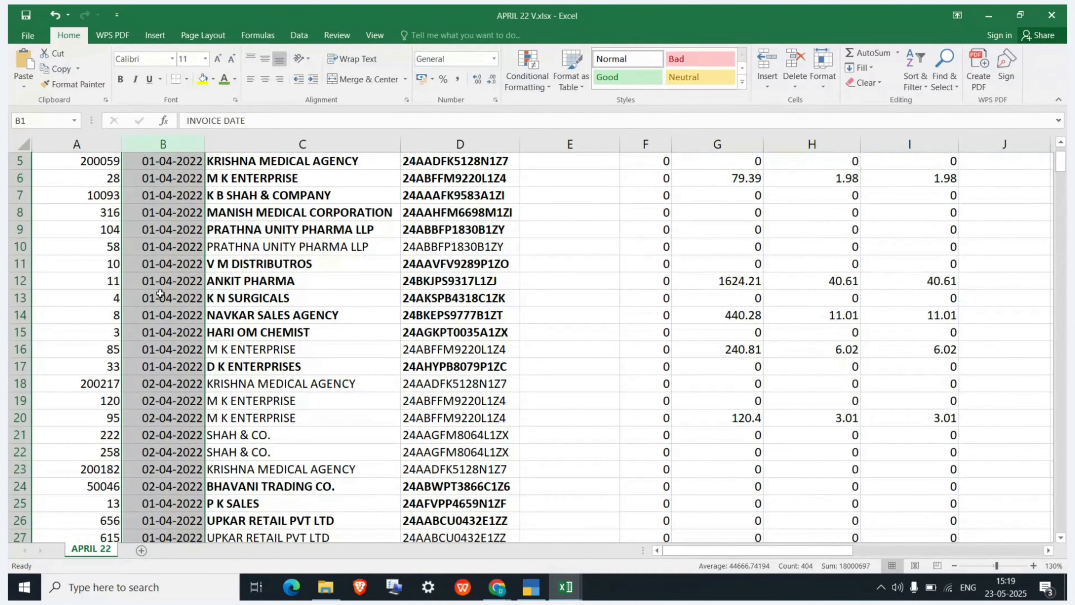
scroll(106, 233, up, 2)
click(17, 160)
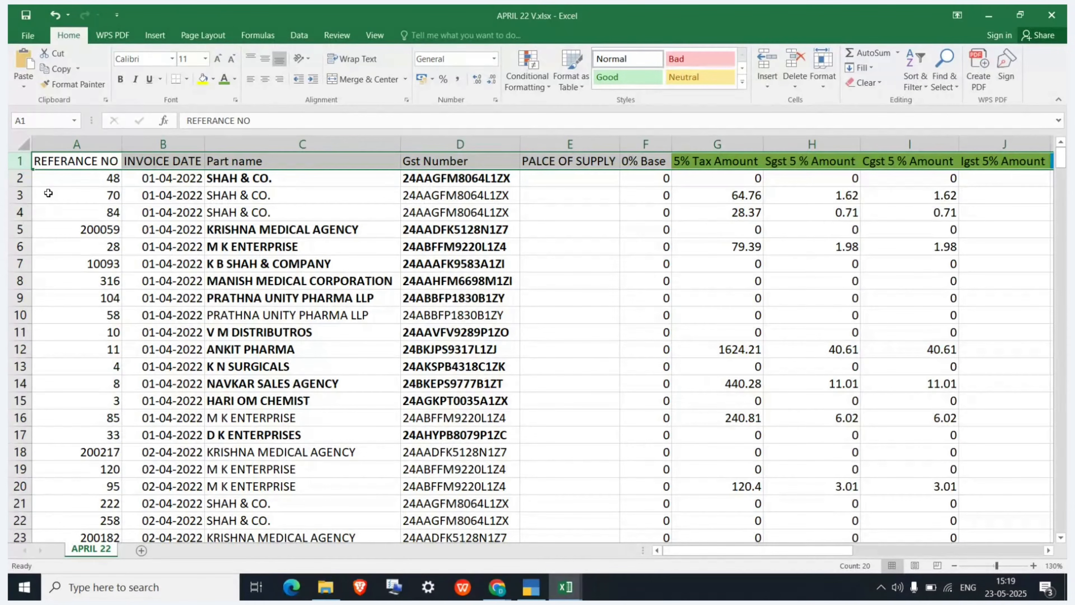
click(17, 178)
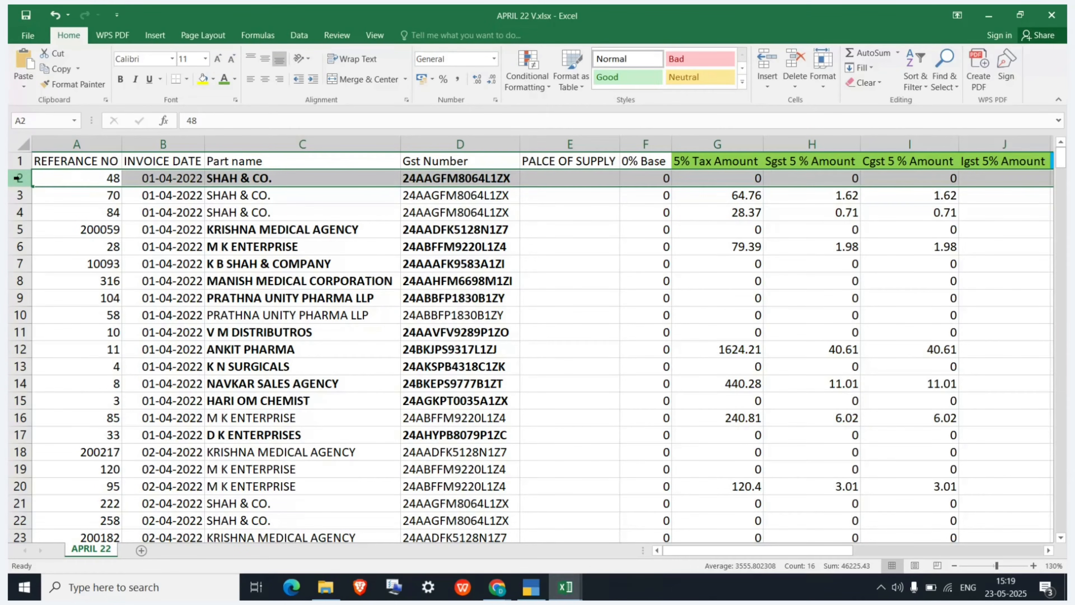
- Rename the Part name header in C1 to "Client name" and check its column
click(276, 164)
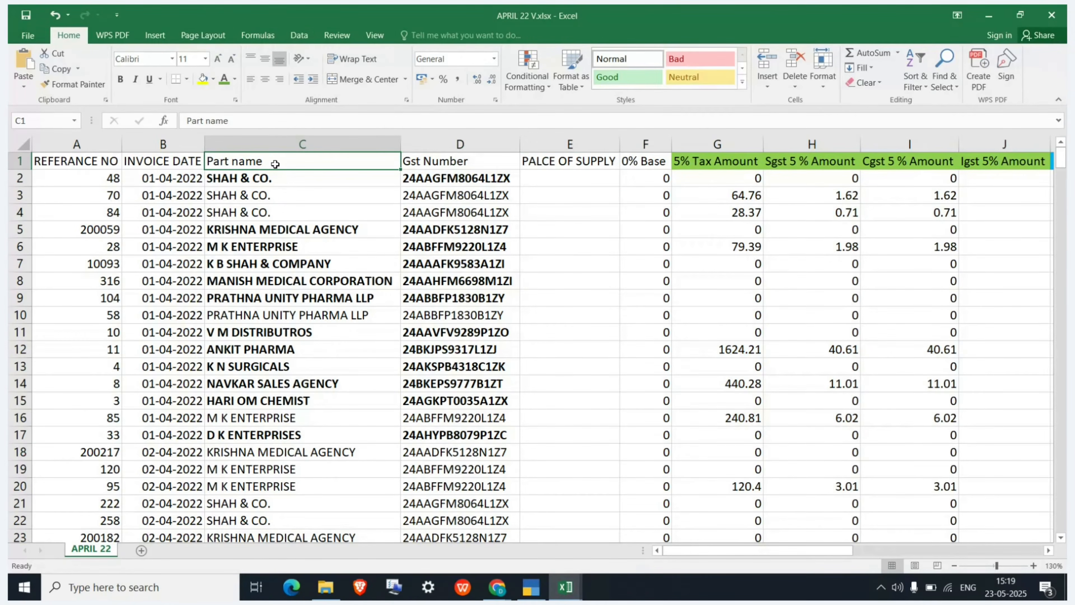
double_click(275, 164)
key(BackSpace)
key(BackSpace)
key(BackSpace)
key(BackSpace)
key(BackSpace)
key(BackSpace)
key(BackSpace)
key(BackSpace)
key(BackSpace)
text(Client name)
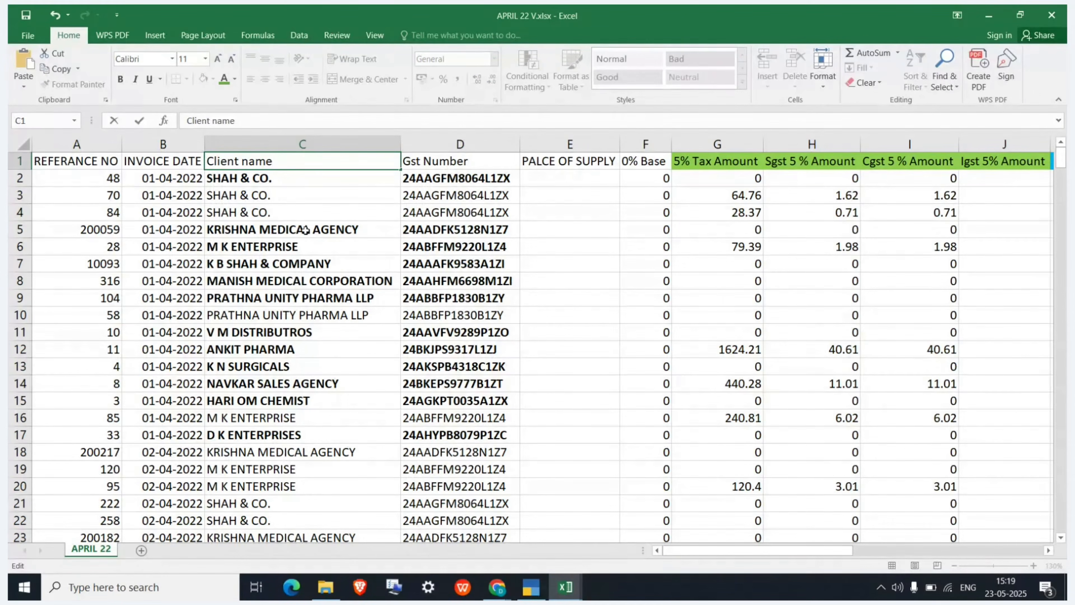
click(285, 137)
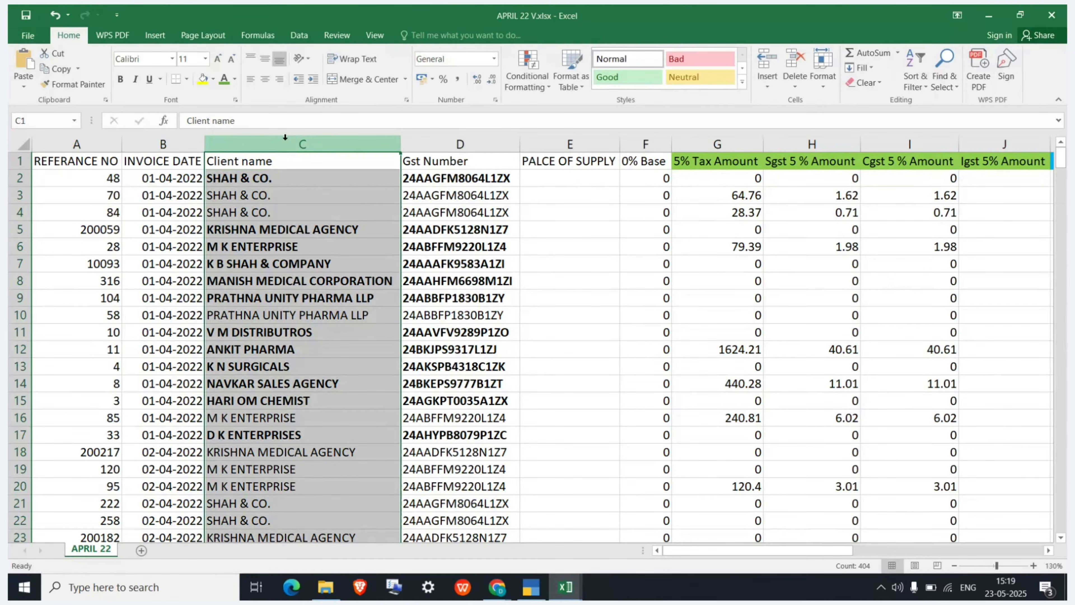
click(288, 162)
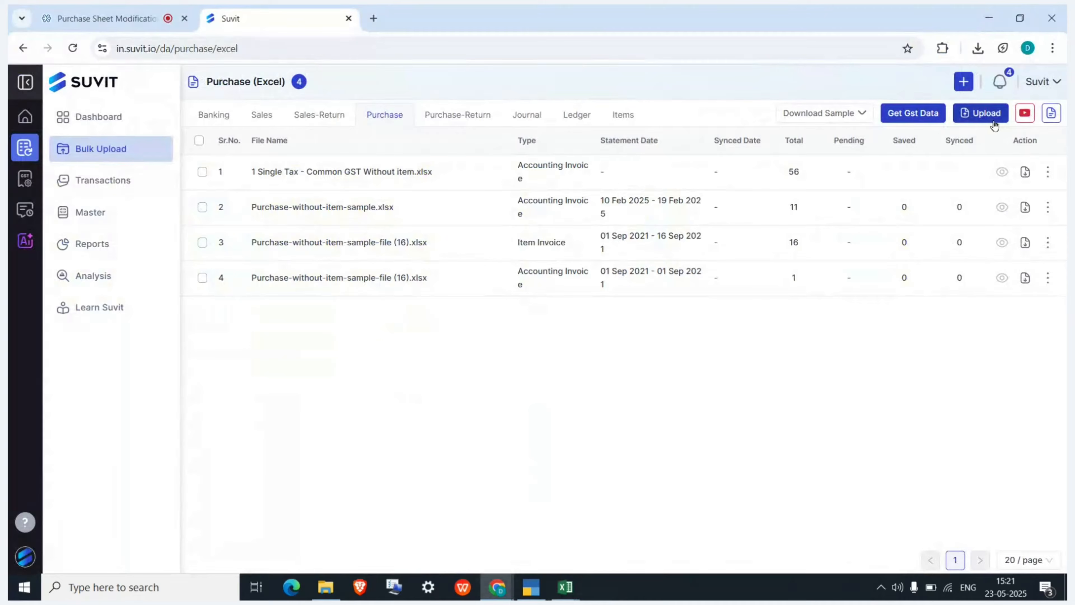
- In Suvit in the browser, view the purchase upload dialog, close it without choosing a file, and open the company list
click(988, 120)
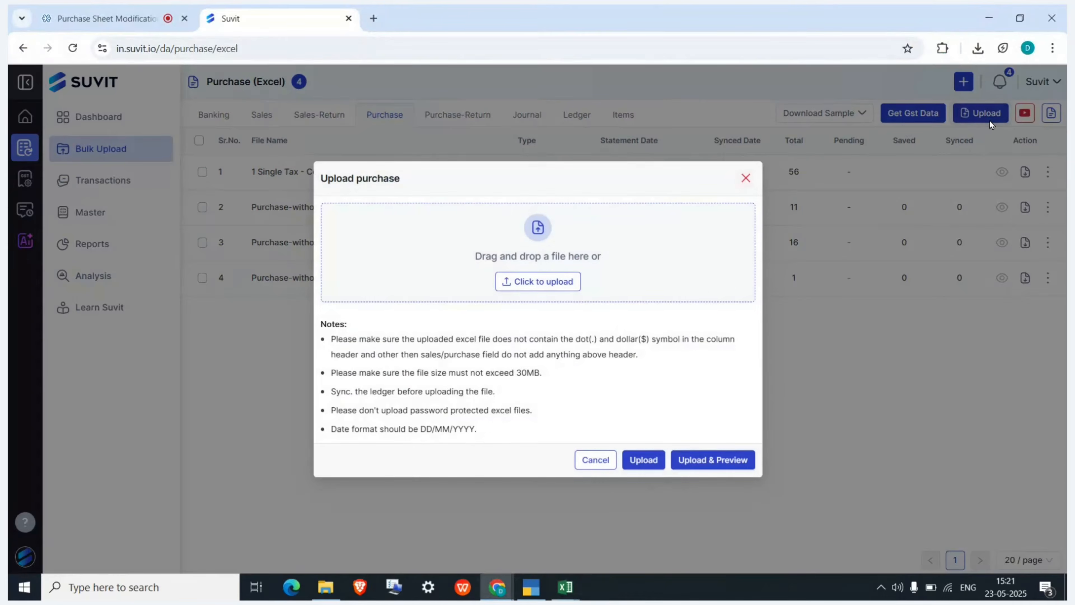
click(746, 180)
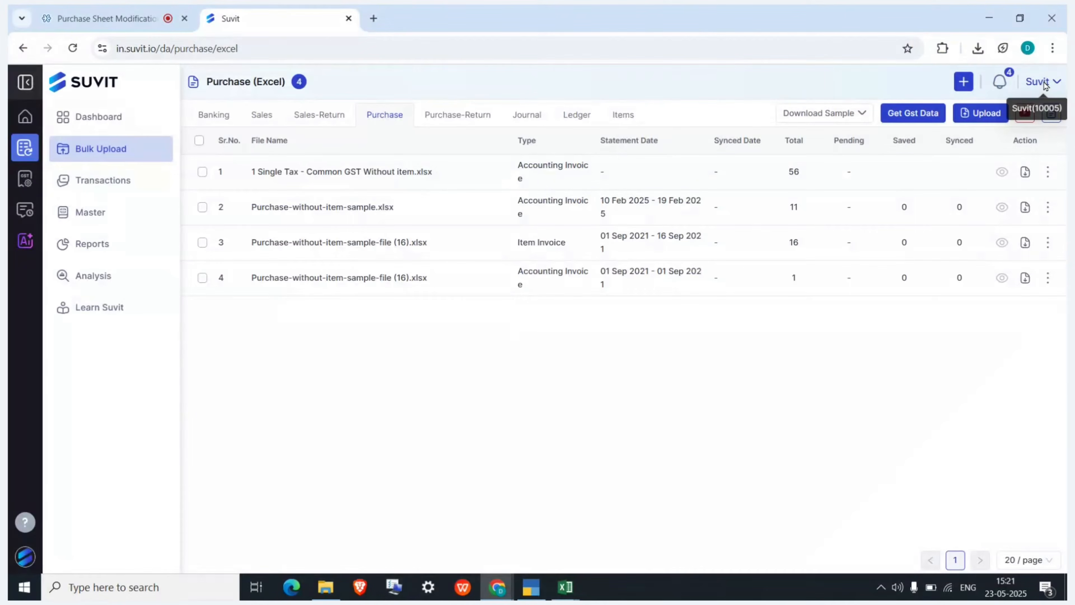
click(1043, 82)
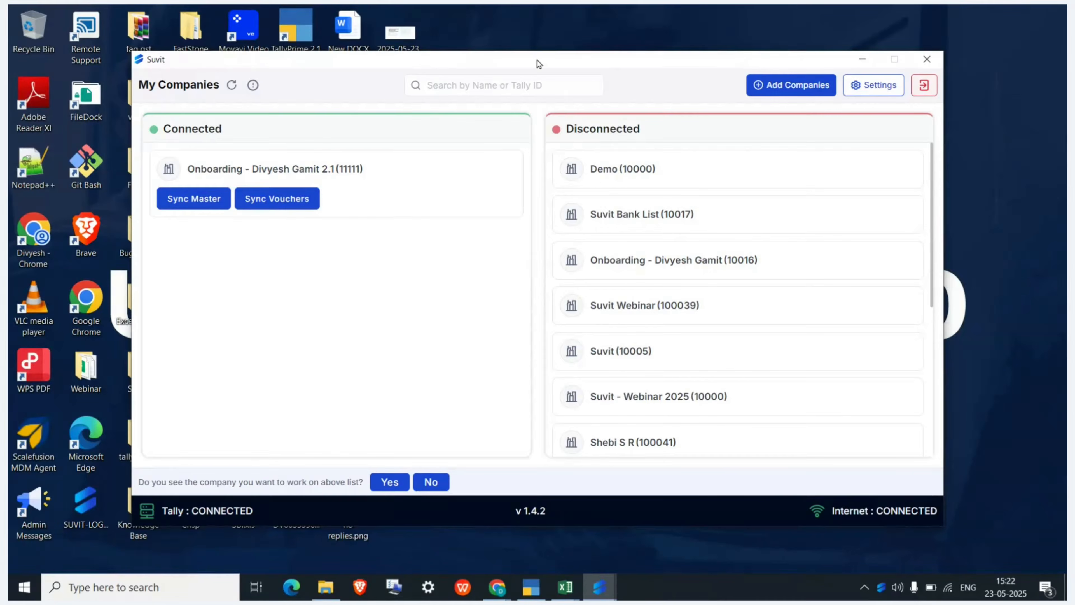
- In the Suvit desktop app, review the connected companies, the Tally host and port configuration, and the Auto Sync settings
drag(537, 61, 814, 58)
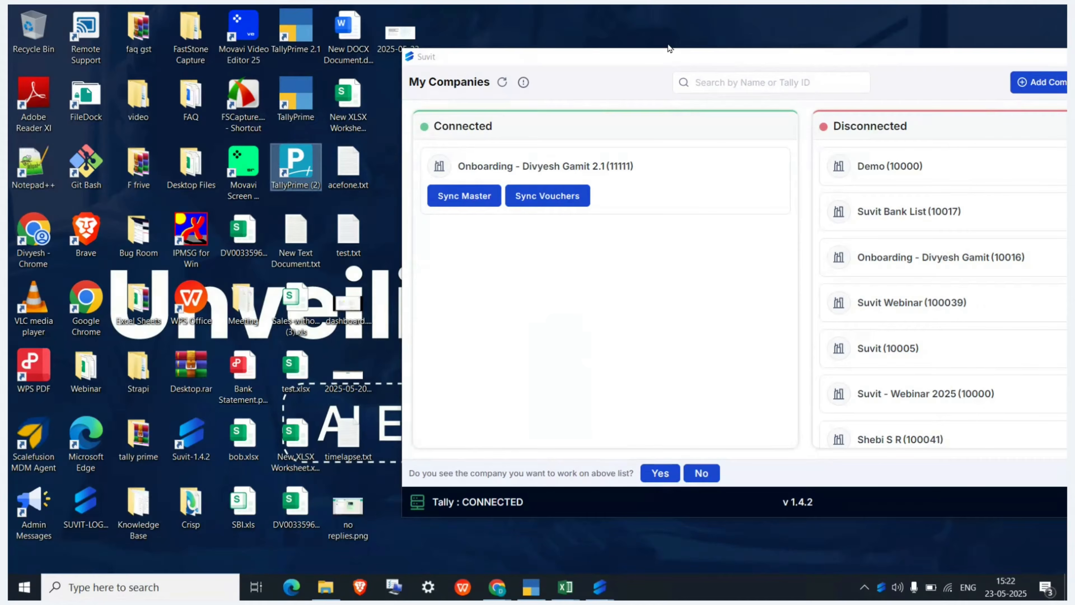
drag(653, 64, 338, 46)
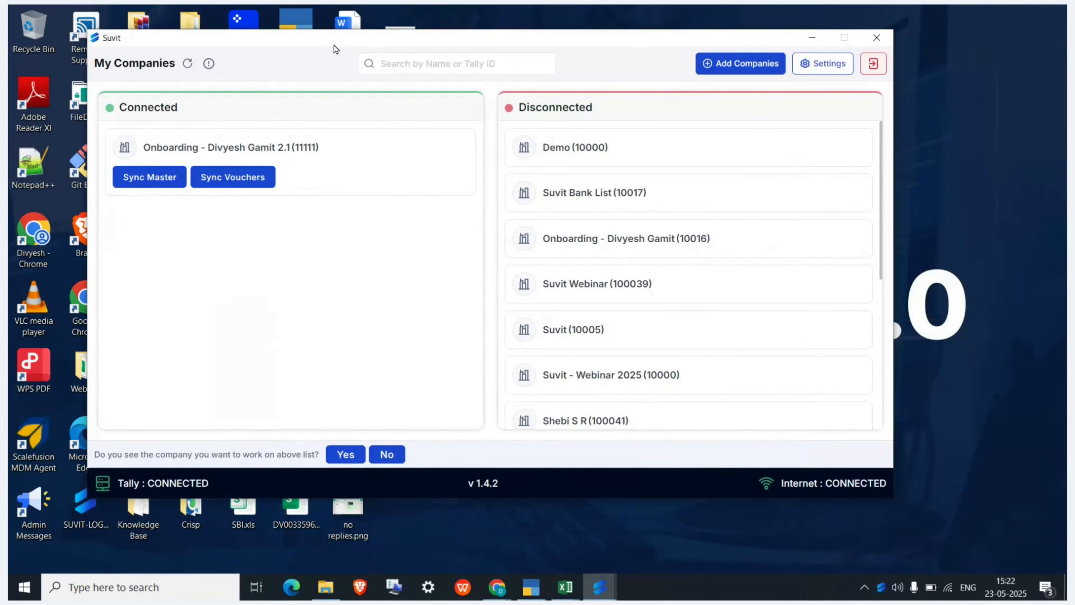
click(816, 62)
click(532, 194)
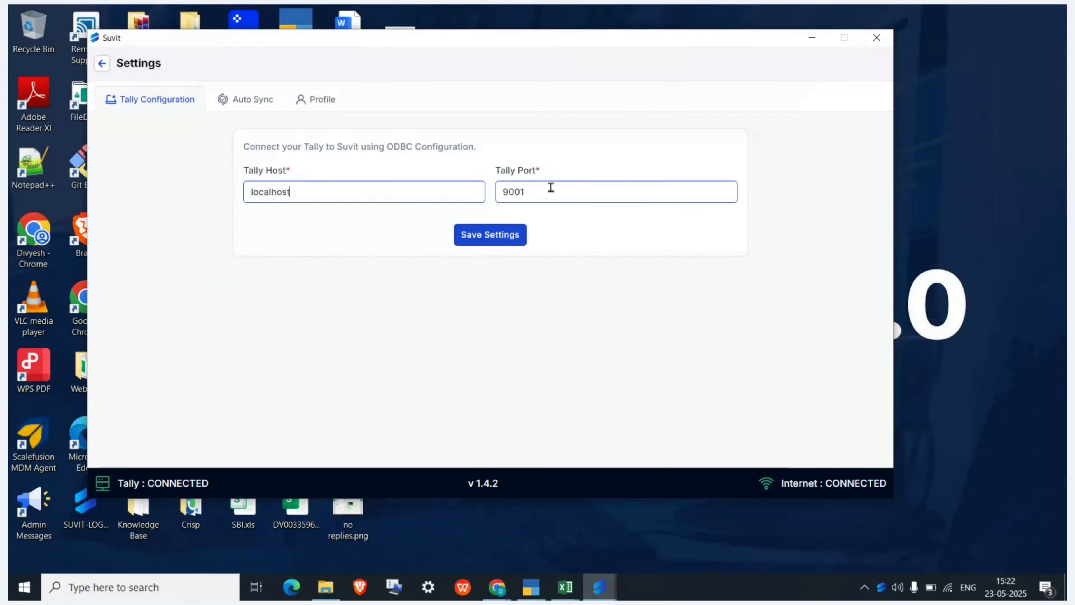
drag(447, 72, 520, 94)
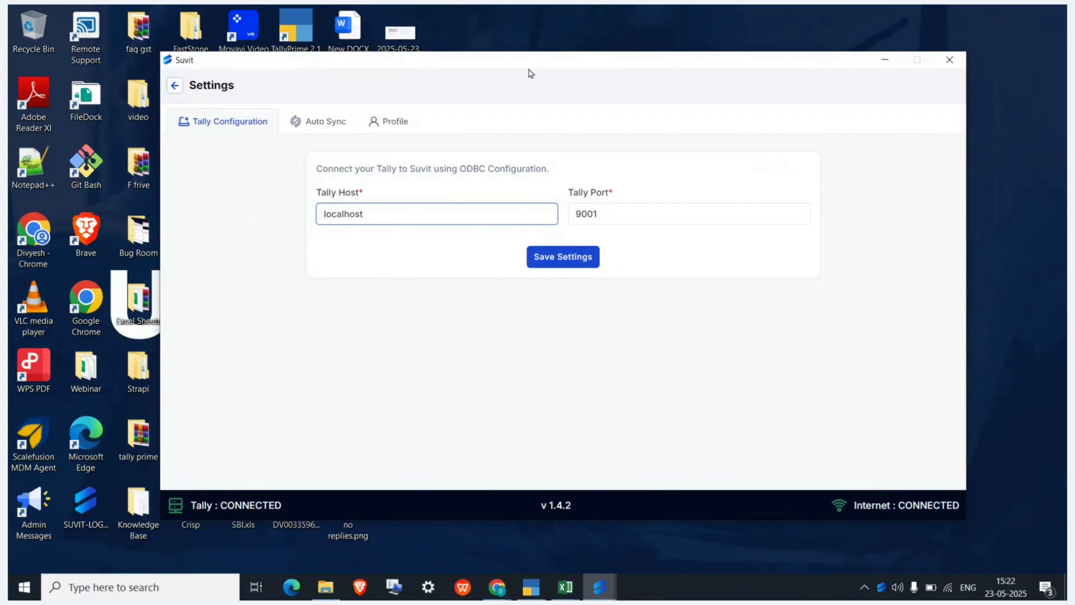
click(674, 223)
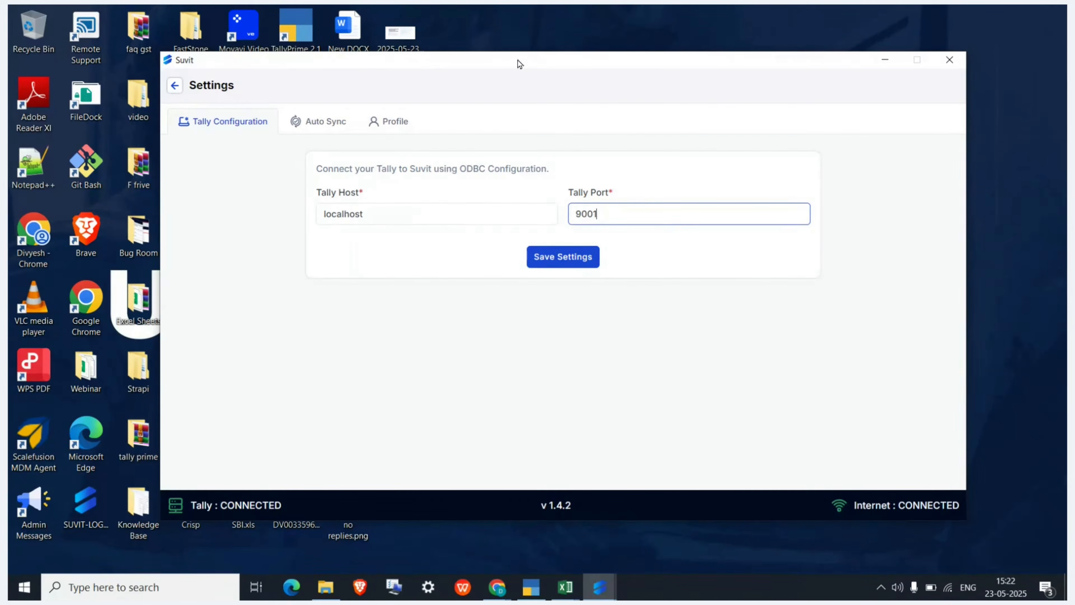
drag(517, 61, 606, 68)
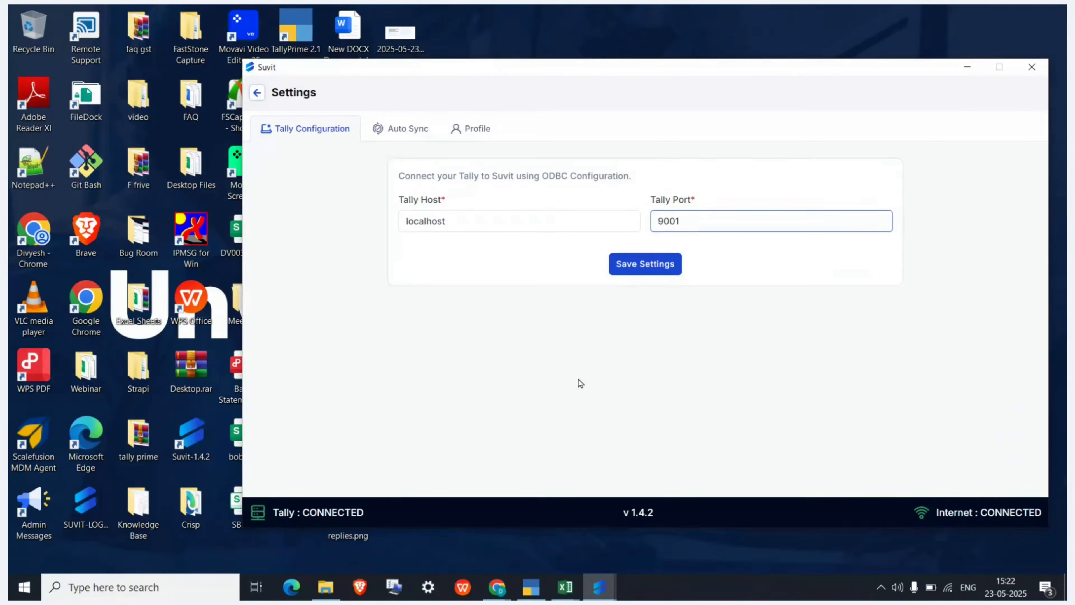
click(400, 128)
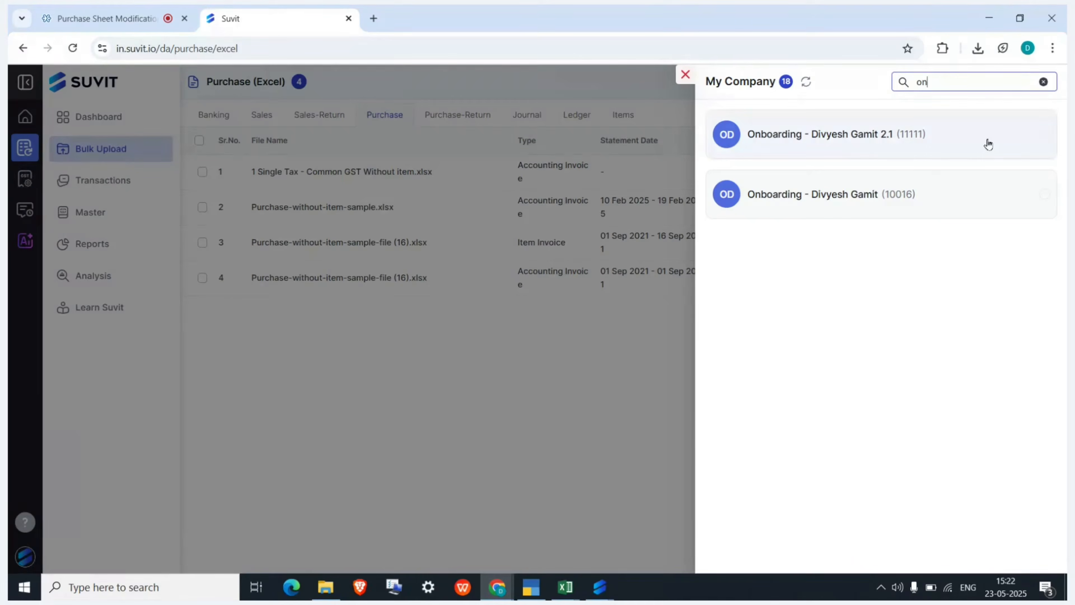
- In Suvit in the browser, change the active company to the Onboarding 2.1 company and confirm the change
click(988, 144)
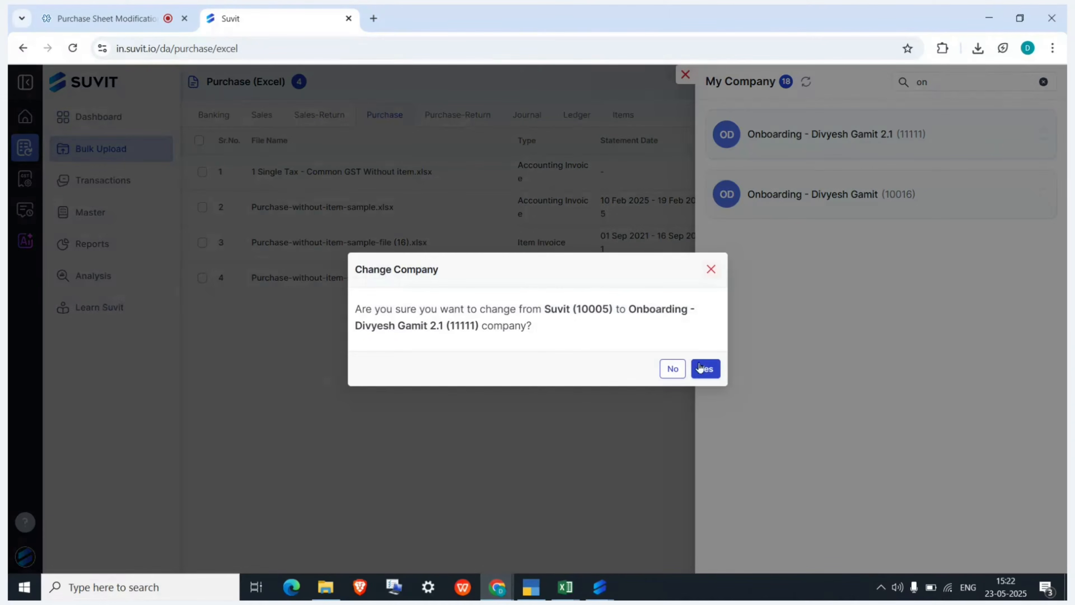
click(700, 367)
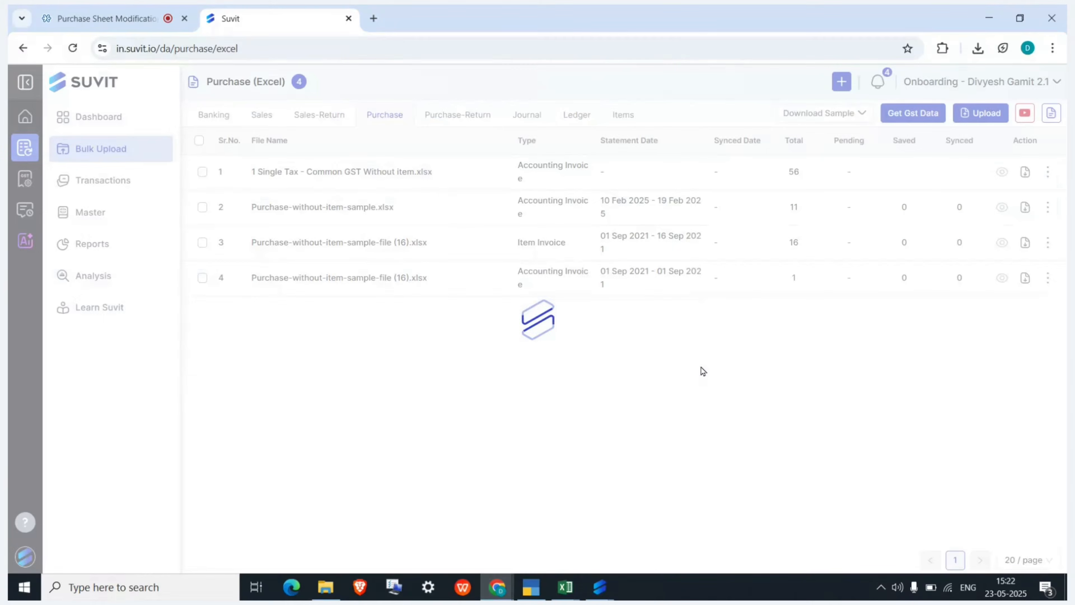
- Start a purchase file upload and browse to the Purchase Sheet folder inside Excel Sheets on the Desktop
click(981, 113)
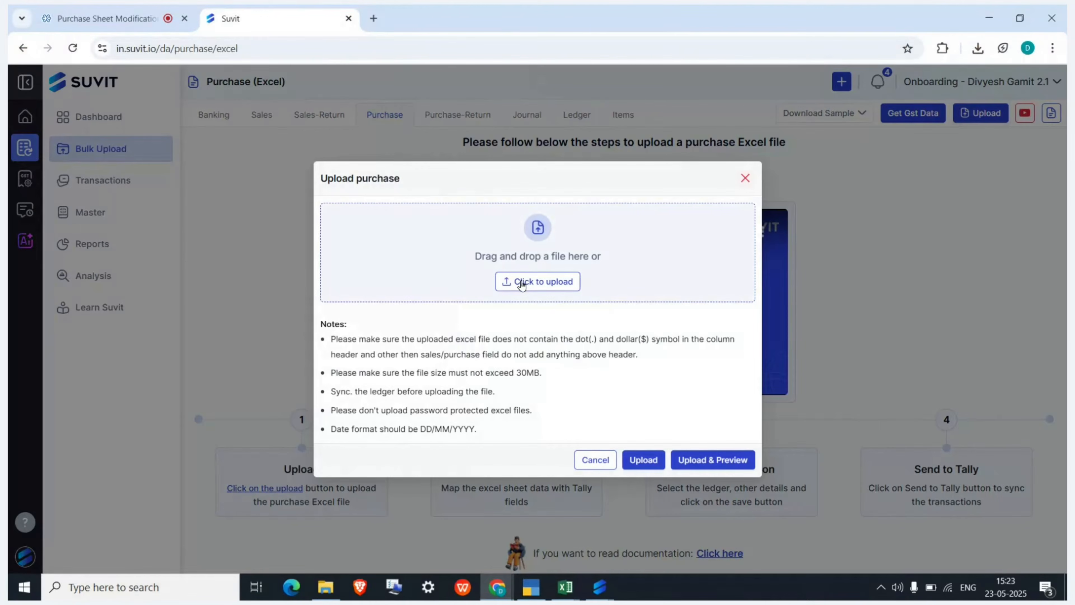
click(521, 285)
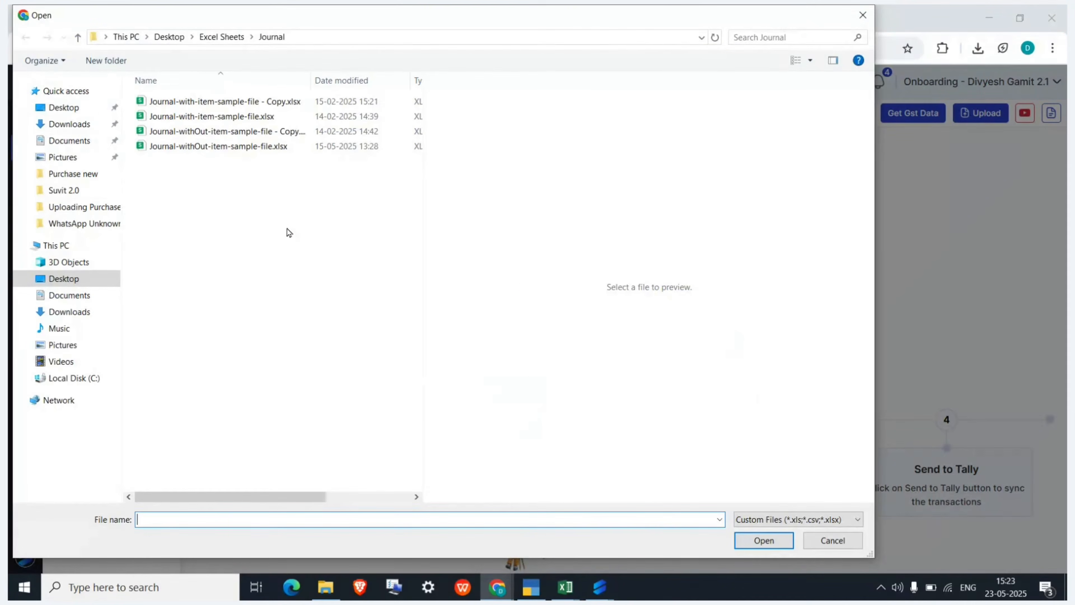
click(79, 109)
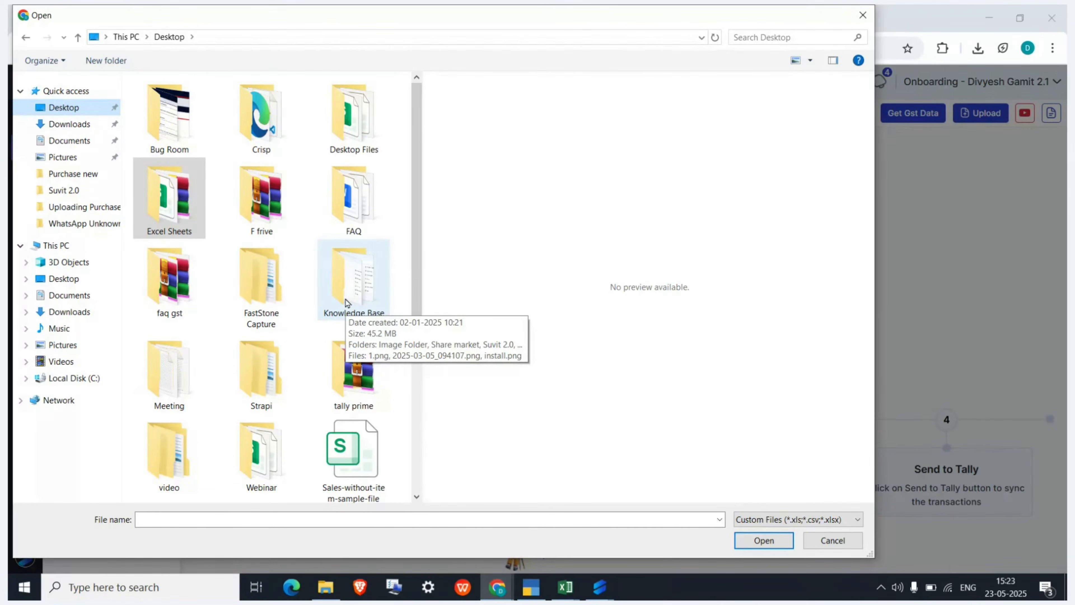
double_click(185, 212)
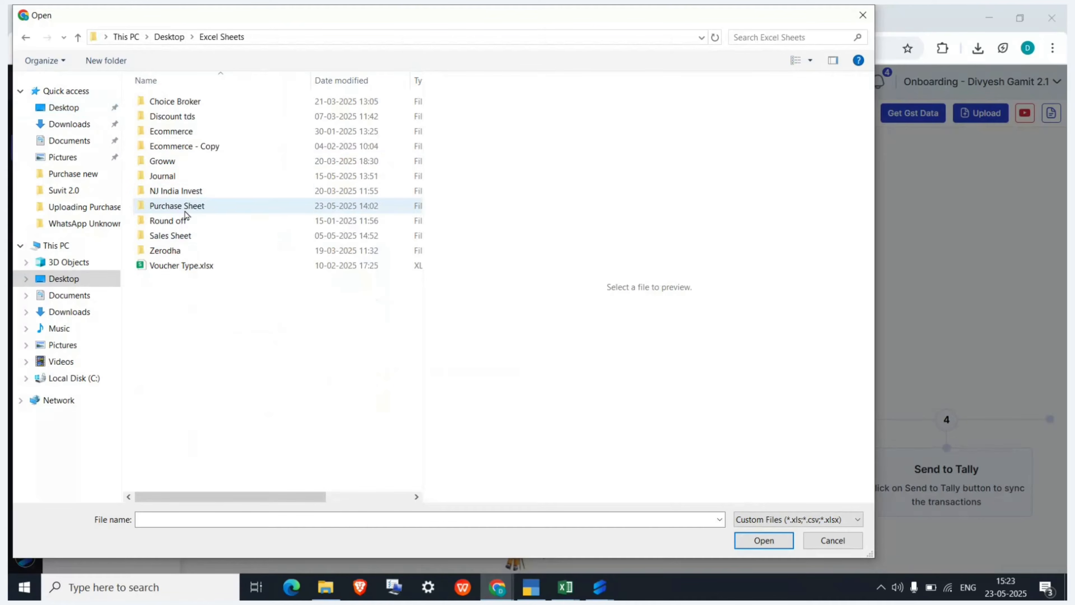
double_click(205, 210)
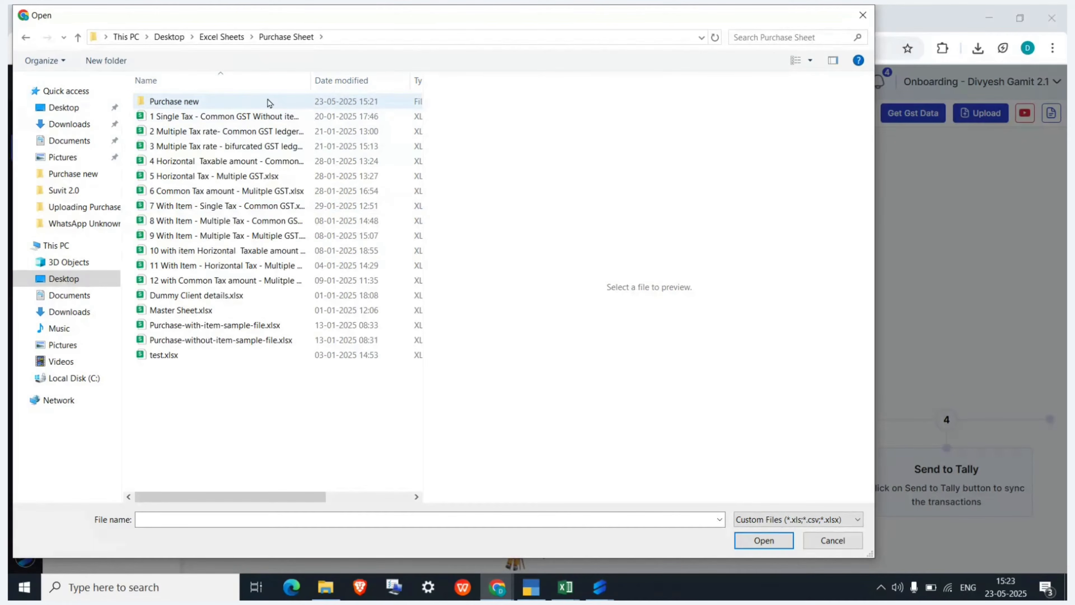
- Select the twelve numbered purchase workbooks, from the single-tax file 1 to file 12, and widen the Name column to read their full names
click(258, 116)
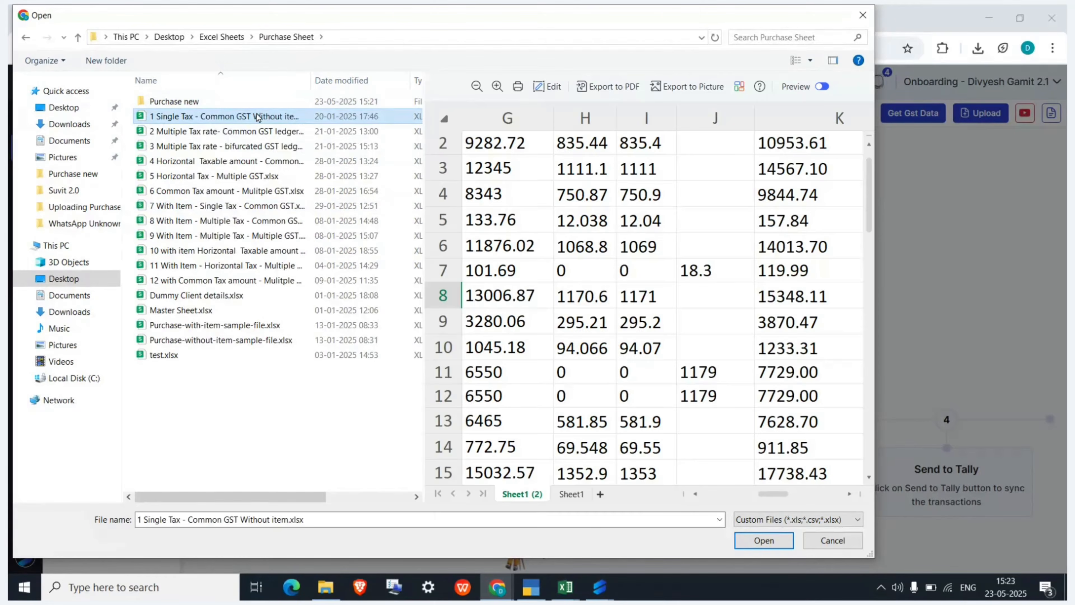
key(shift+Down)
key(shift+Down)
key(shift+Down)
key(shift+Down)
key(shift+Down)
key(shift+Down)
key(shift+Down)
key(shift+Down)
key(shift+Down)
key(shift+Down)
key(shift+Down)
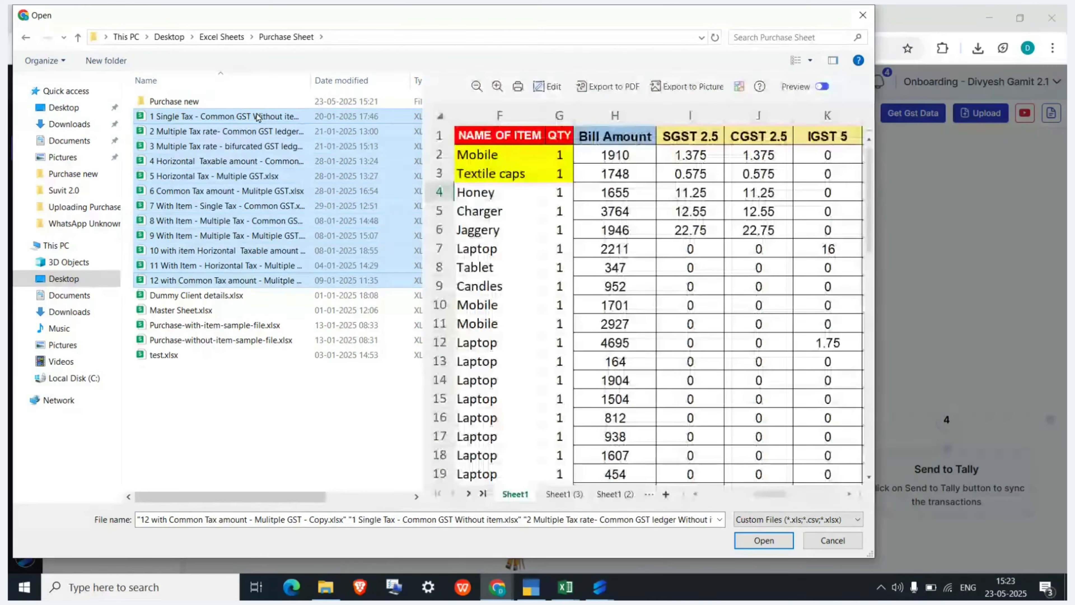
drag(309, 80, 438, 89)
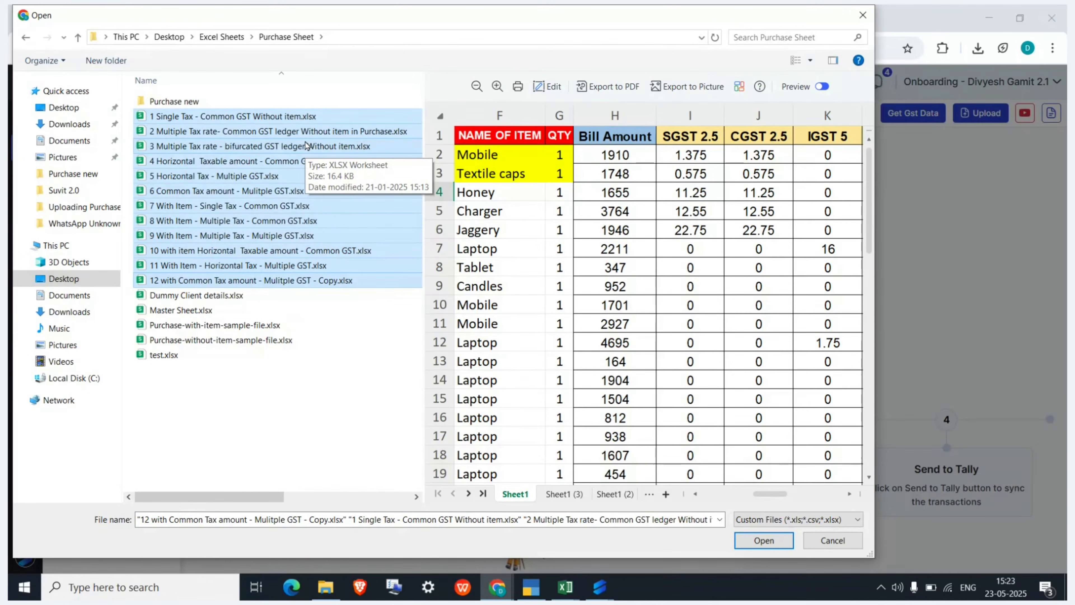
- Switch to the APRIL 22 V.xlsx workbook in Excel and select the row 1 headers from 5% Tax Amount through Igst 18% Amount
click(565, 586)
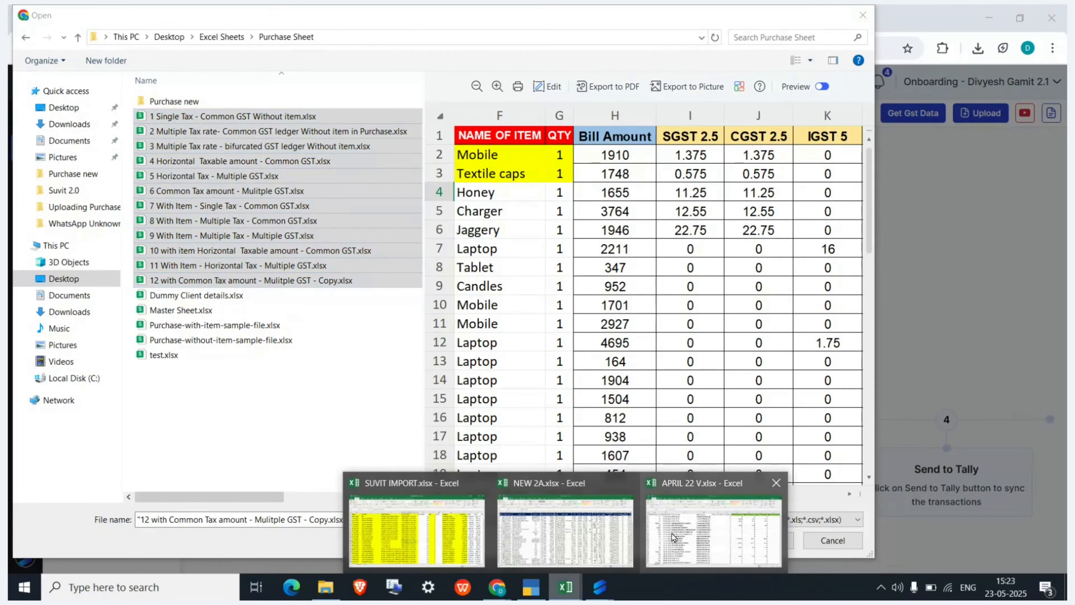
click(670, 538)
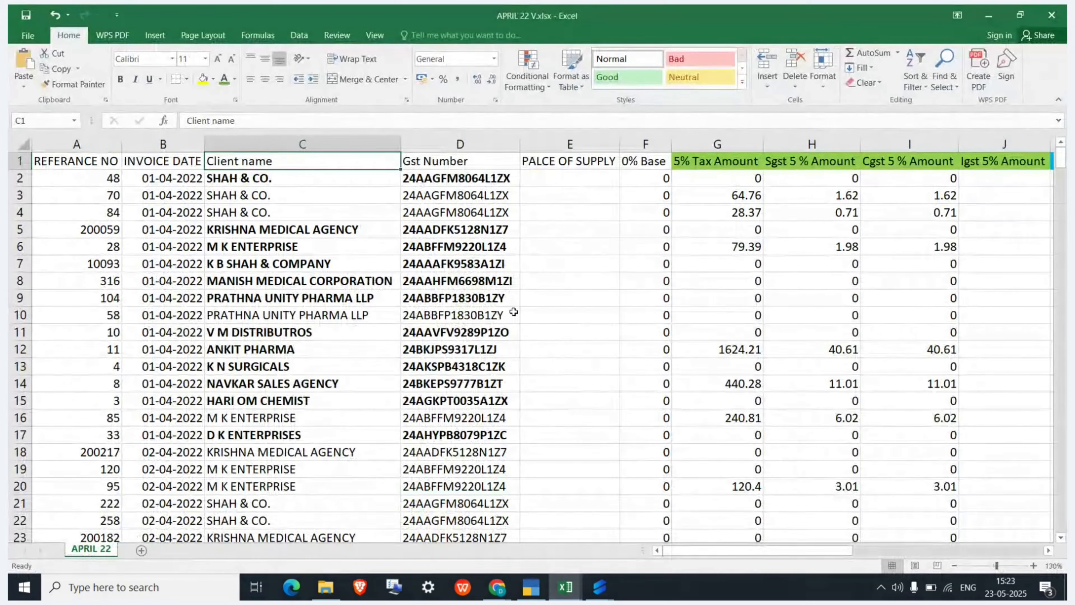
scroll(513, 312, right, 2)
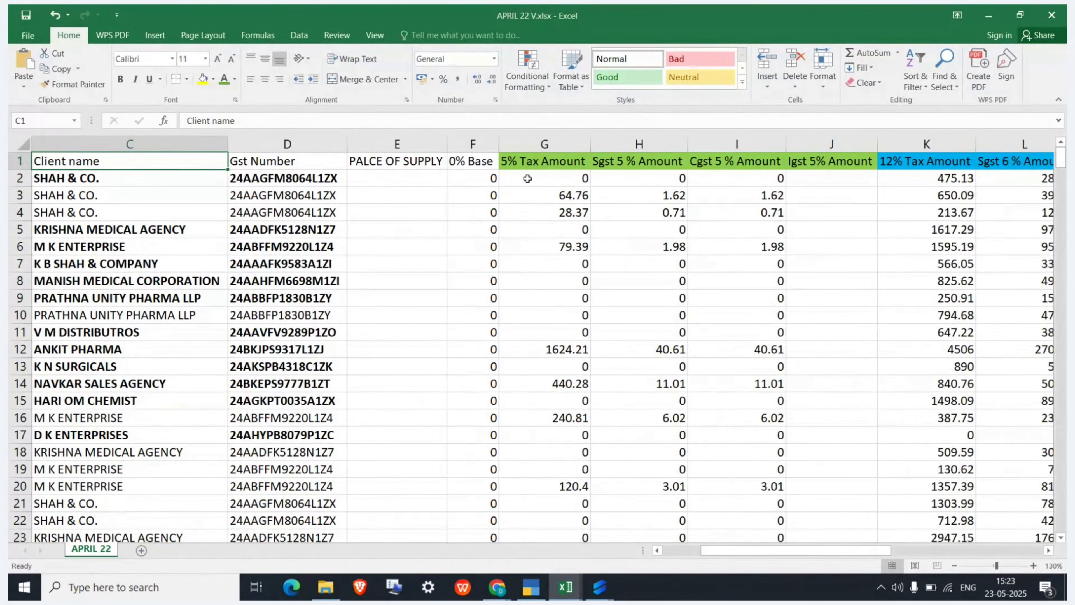
click(528, 162)
key(shift+Right)
key(shift+Right)
key(shift+Right)
key(shift+Right)
key(shift+Right)
key(shift+Right)
key(shift+Right)
key(shift+Right)
key(shift+Right)
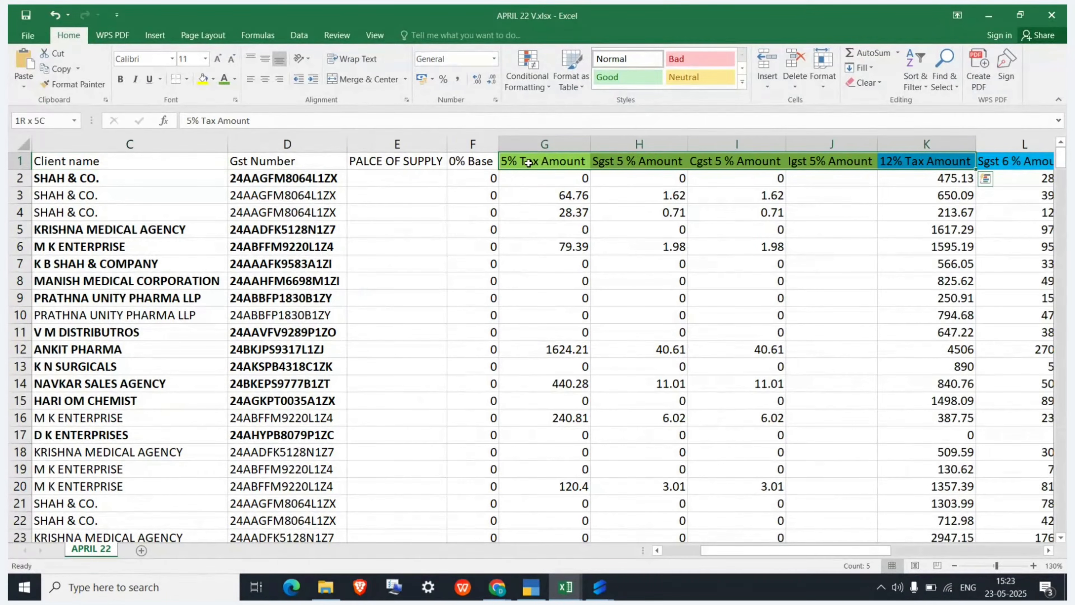
key(shift+Right)
key(shift+Right)
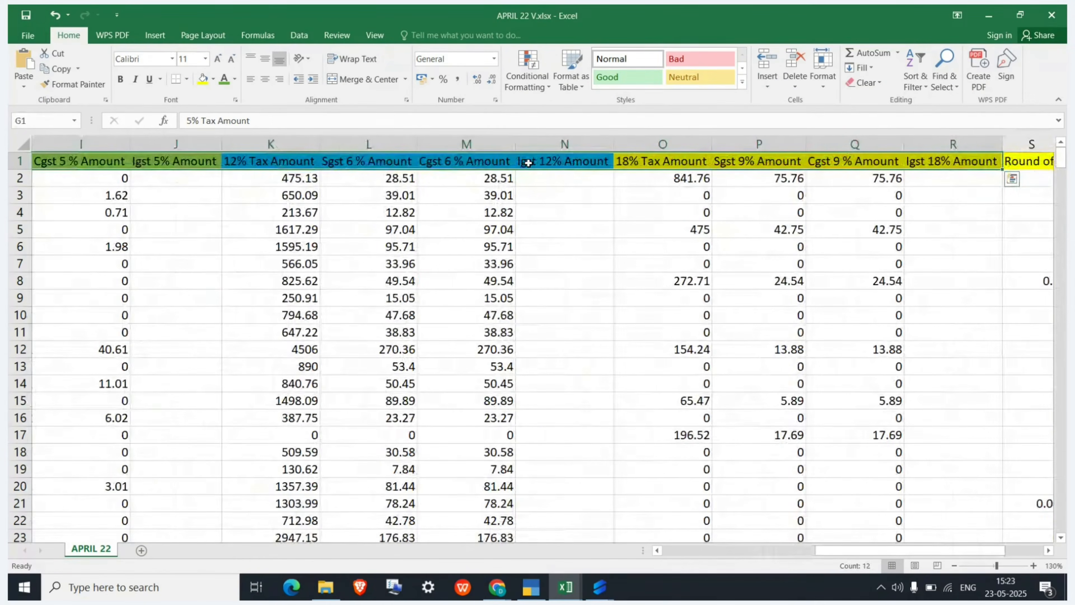
- Back in Suvit's file chooser in Chrome, pick APRIL 22 V.xlsx, NEW 2A.xlsx and SUVIT IMPORT.xlsx from the Purchase new folder and upload them
click(497, 587)
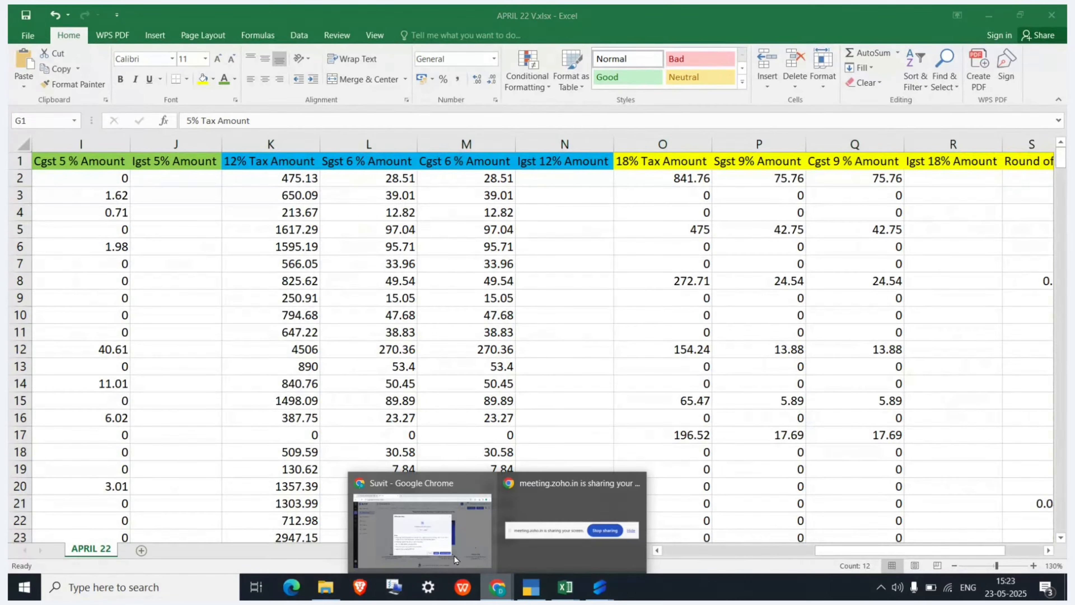
click(454, 556)
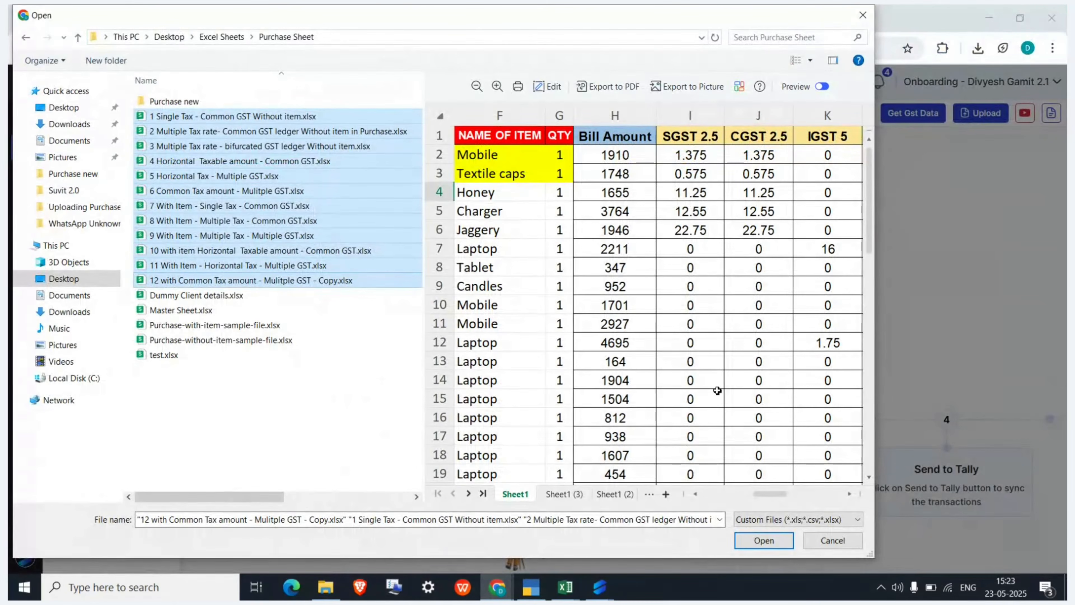
double_click(212, 103)
click(212, 103)
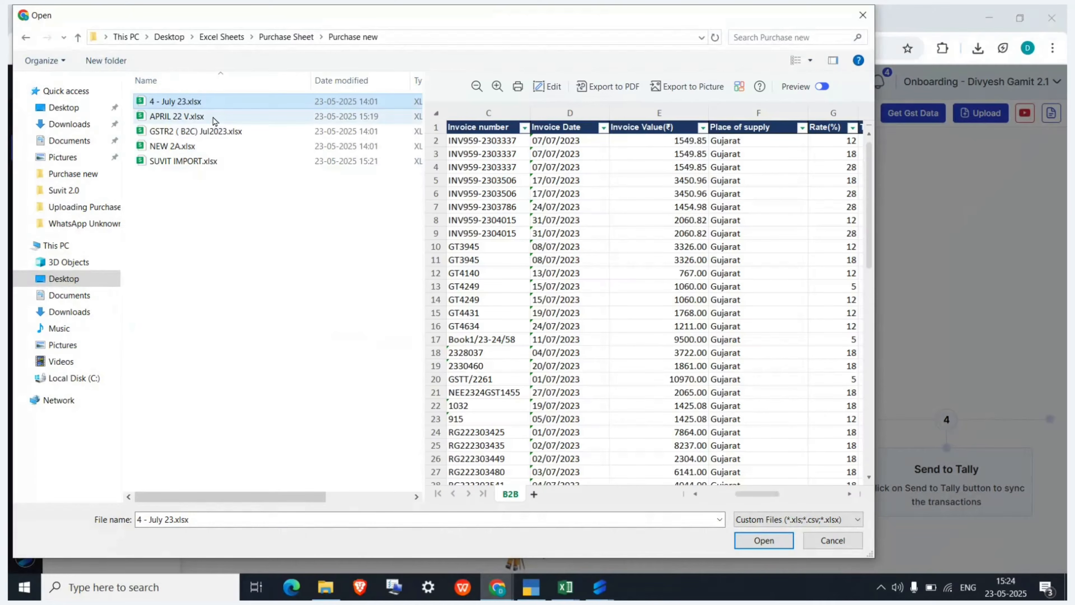
click(214, 120)
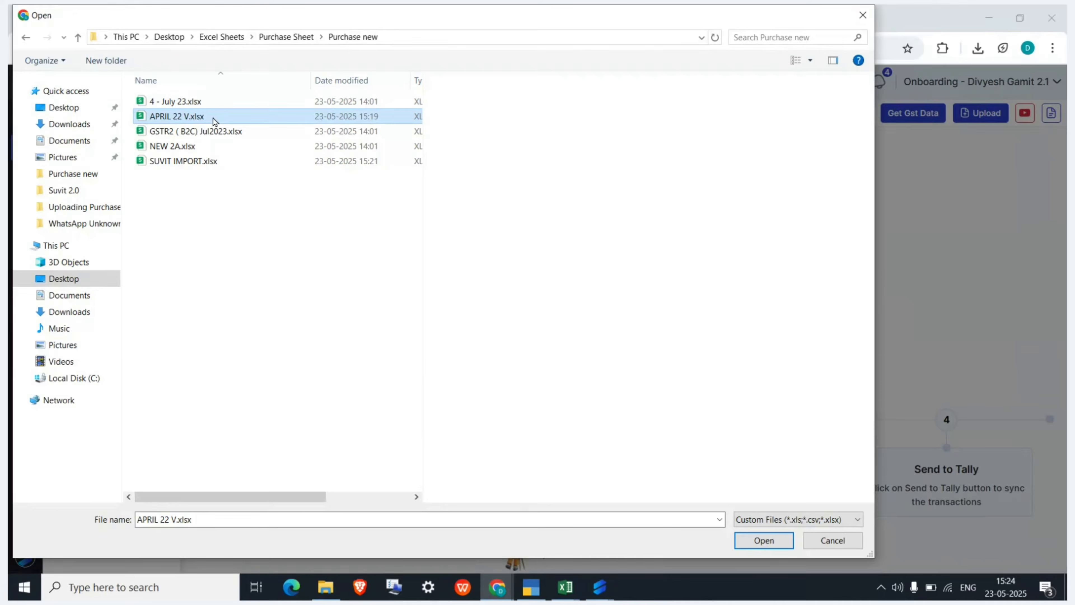
ctrl+click(191, 161)
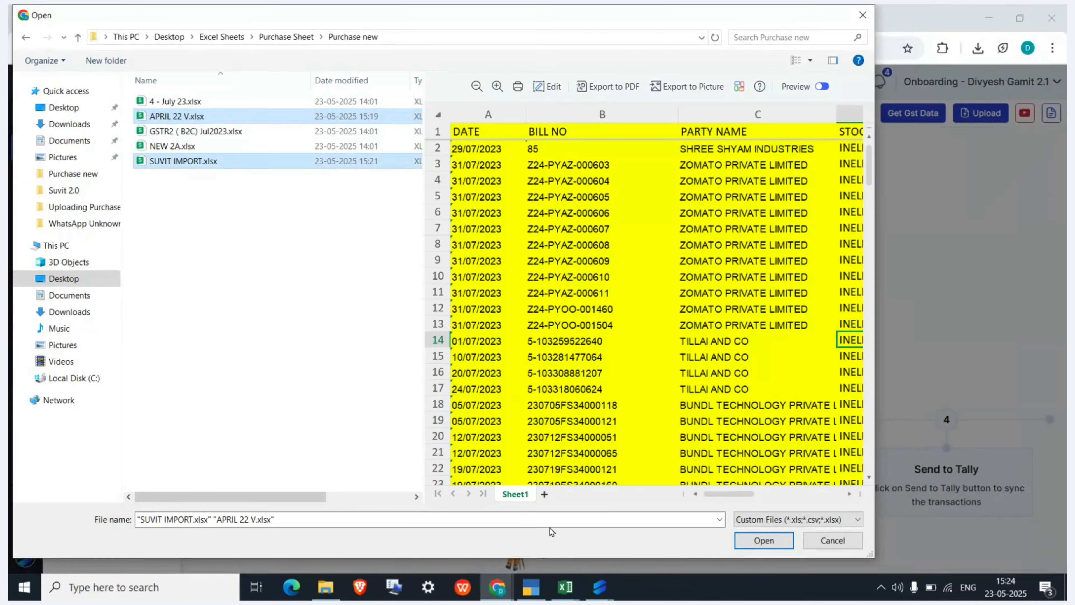
mouse_move(565, 586)
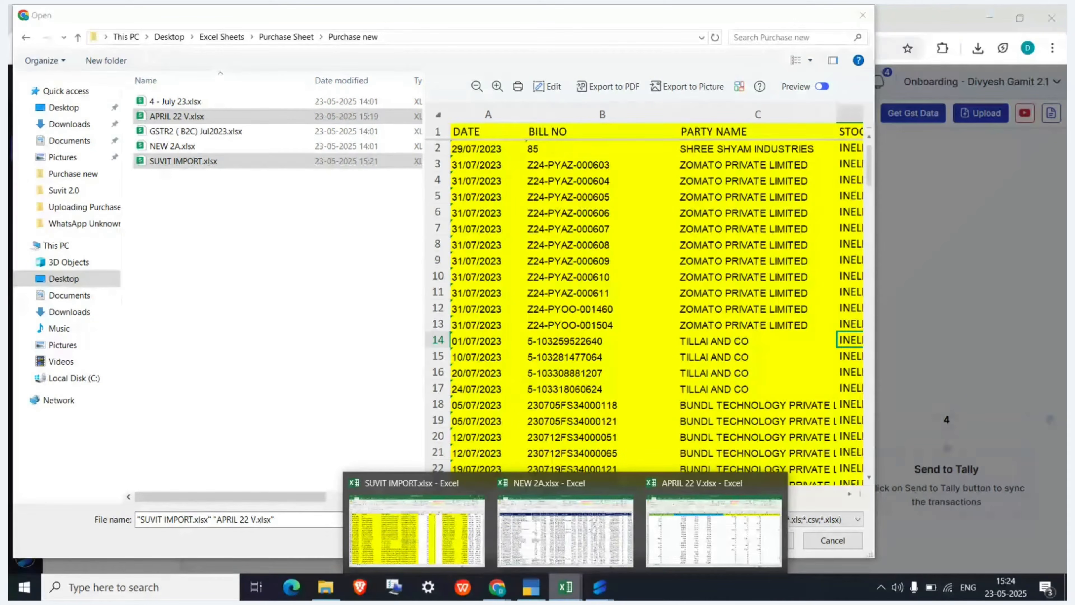
ctrl+click(230, 149)
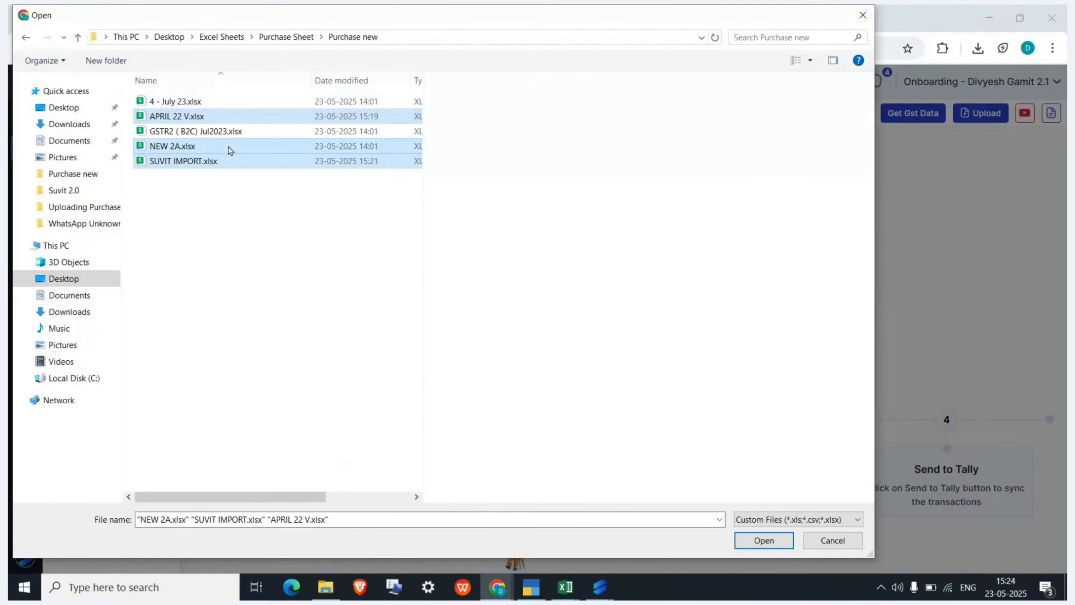
key(Return)
click(727, 494)
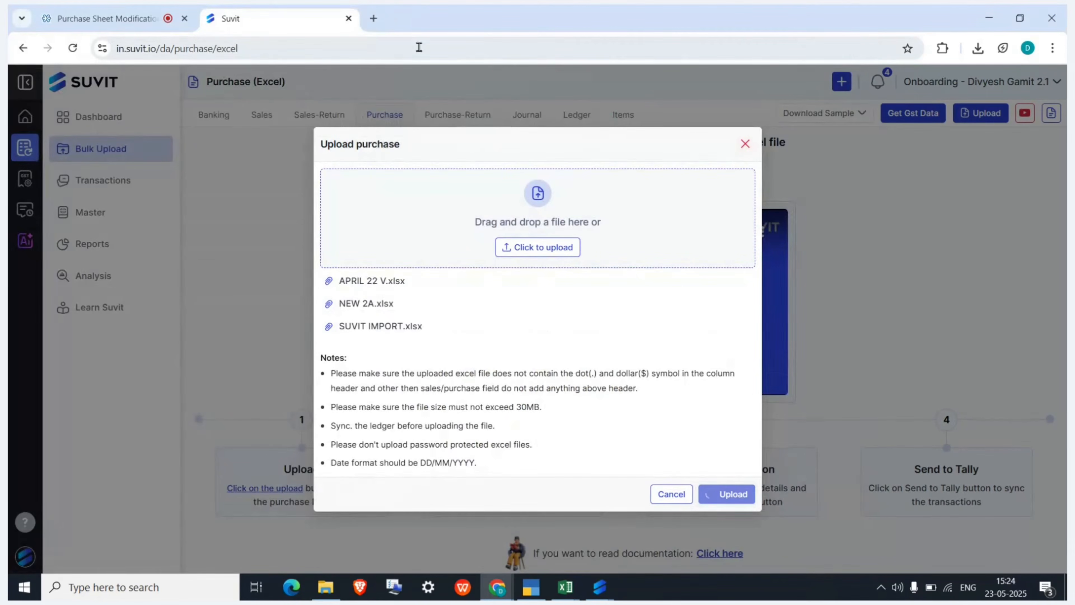
- Open help.suvit.io in a new browser tab and search the help center for "horizontal"
click(374, 22)
text(hel)
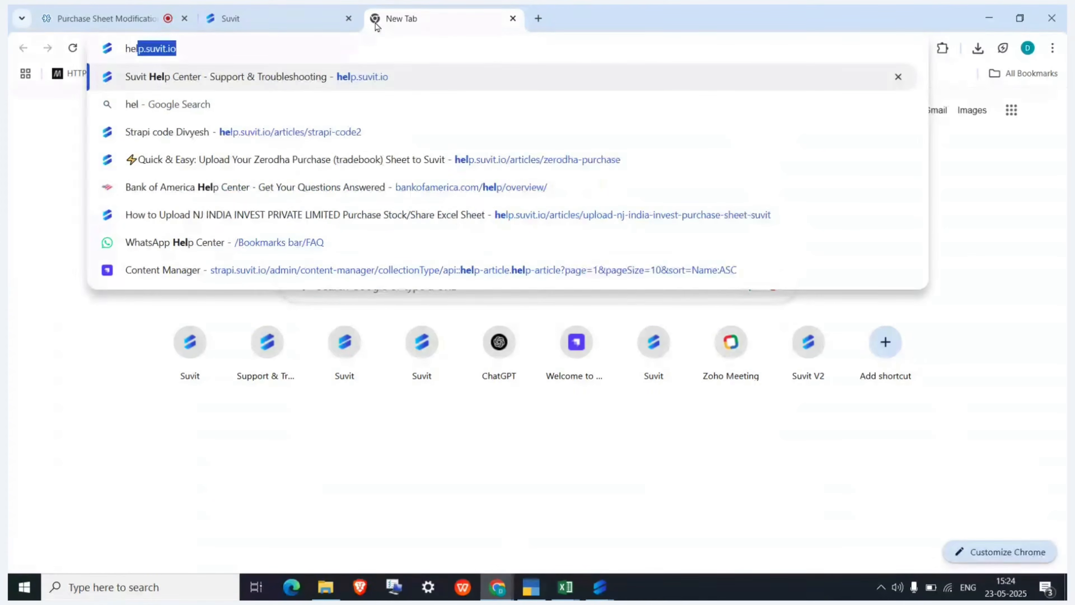
text(p.suv)
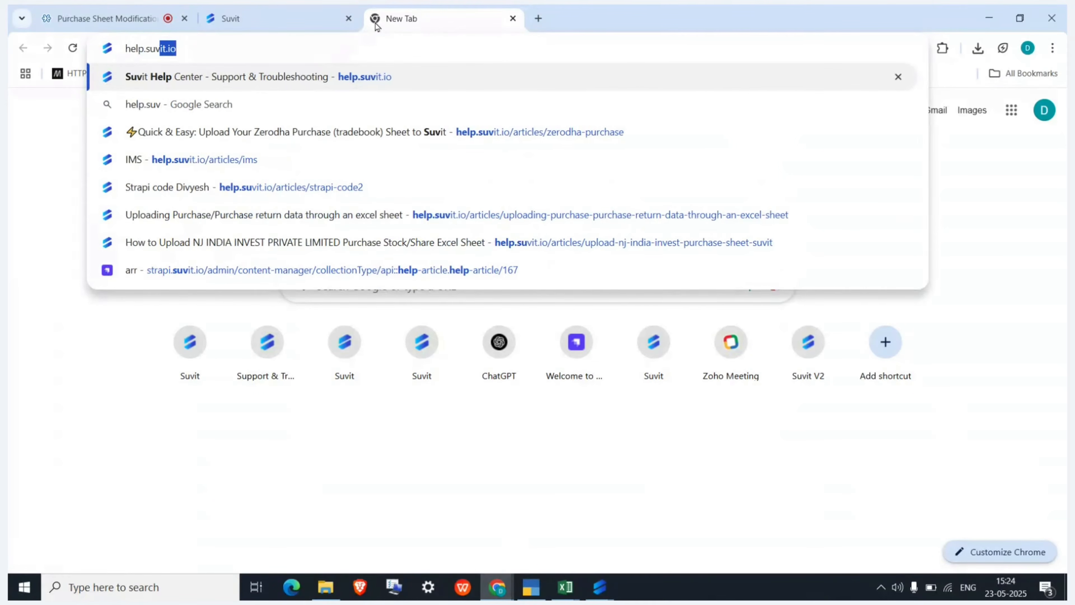
text(it.io)
key(Return)
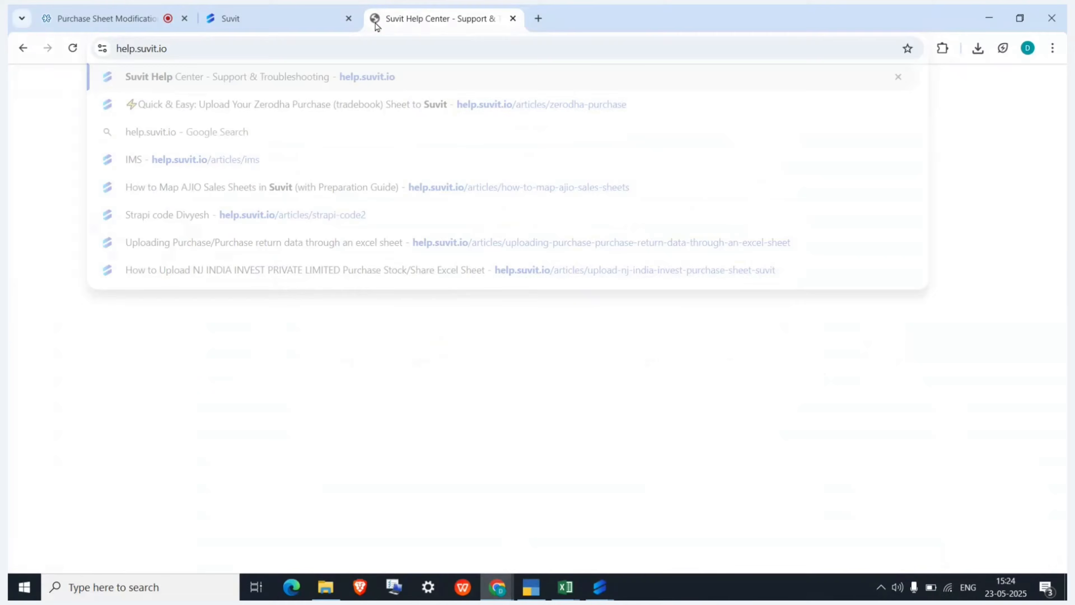
text(h)
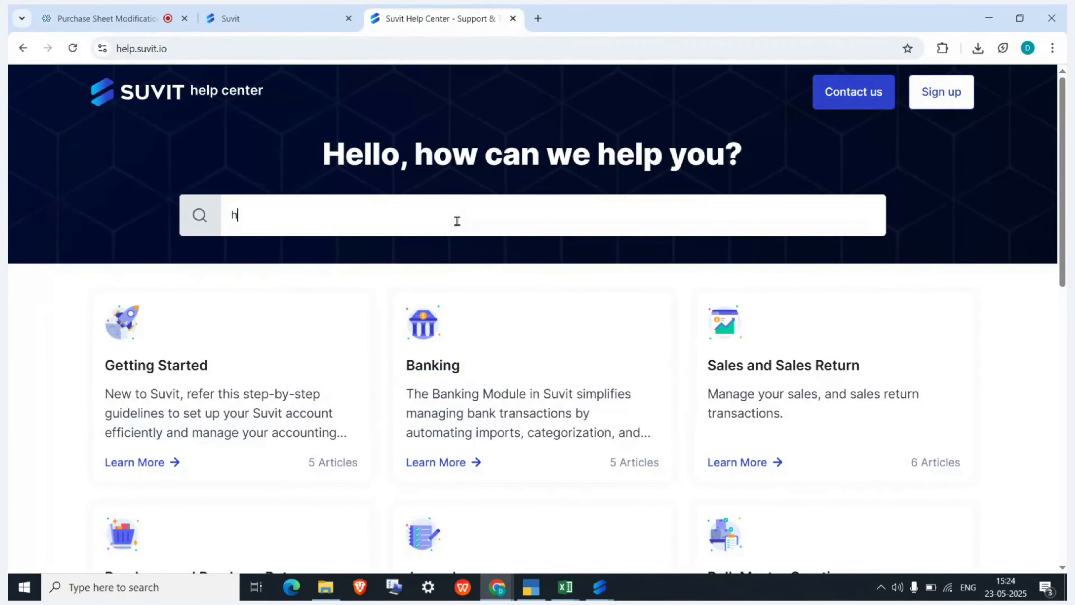
text(orizontal)
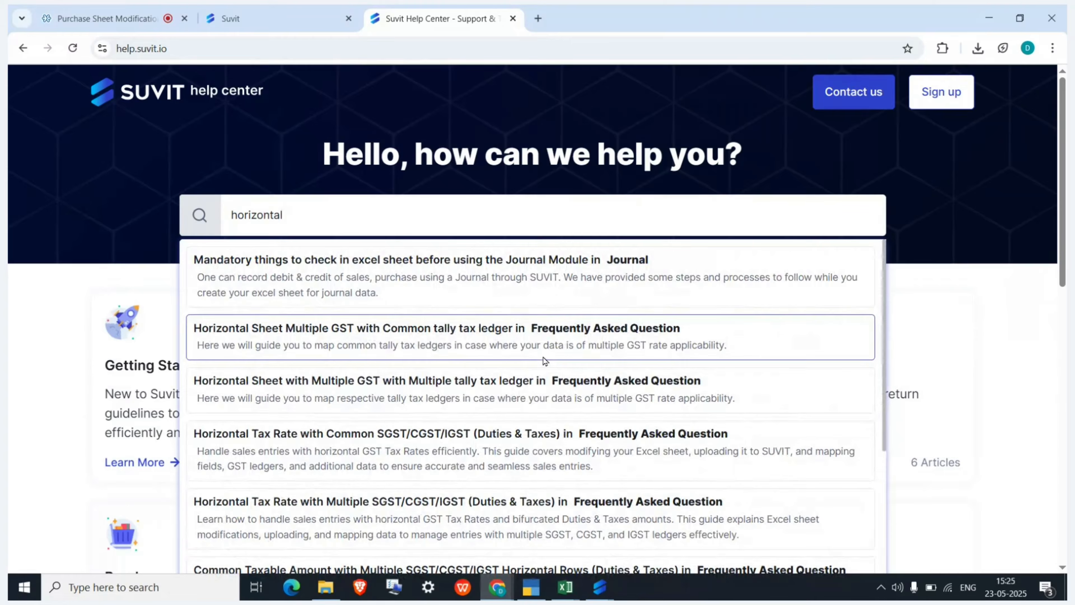
- Open the article "Purchase Horizontal Tax Rate with Common SGST/CGST/IGST (Duties & Taxes)" and read through to its field mapping section
scroll(545, 360, down, 3)
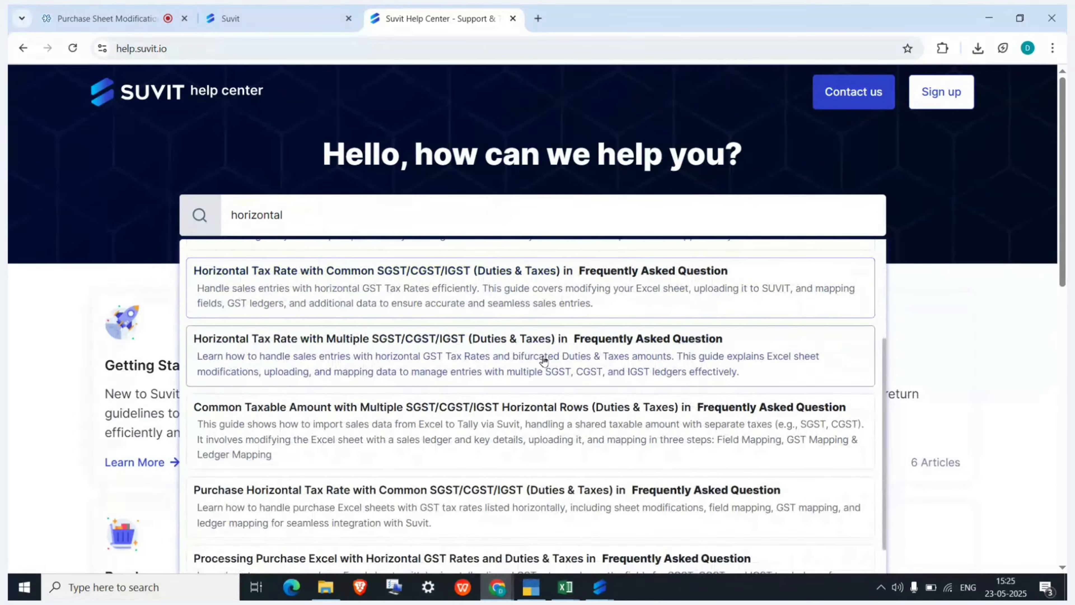
scroll(545, 360, down, 1)
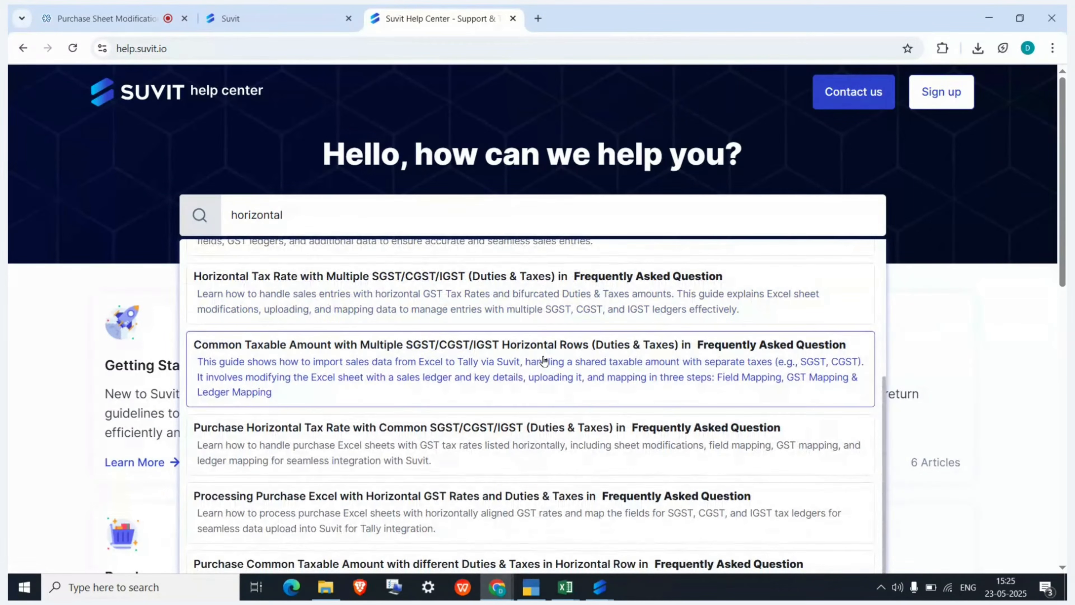
click(344, 441)
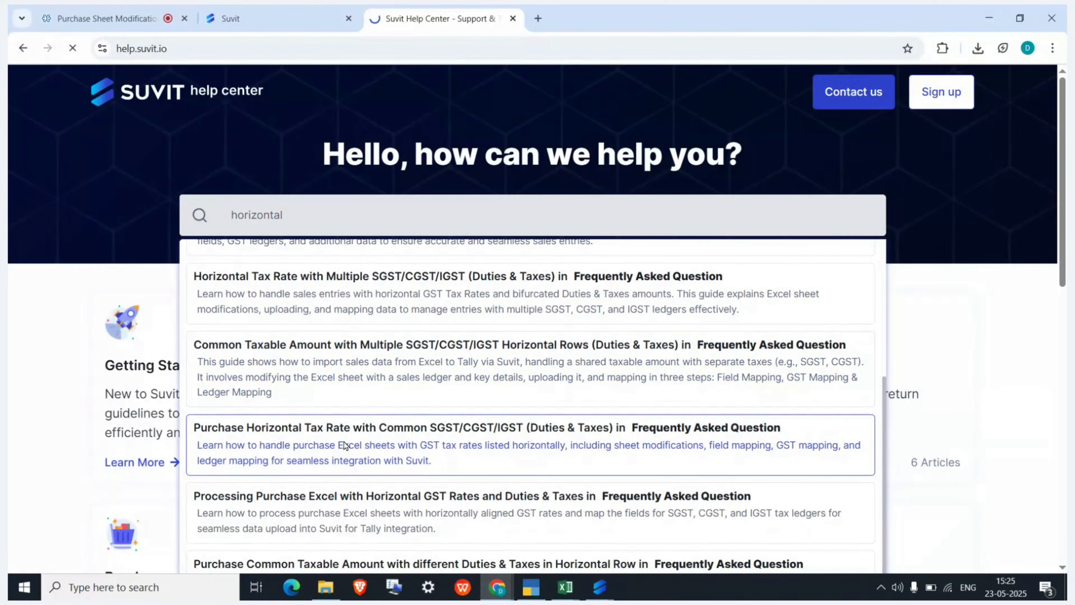
scroll(344, 444, down, 3)
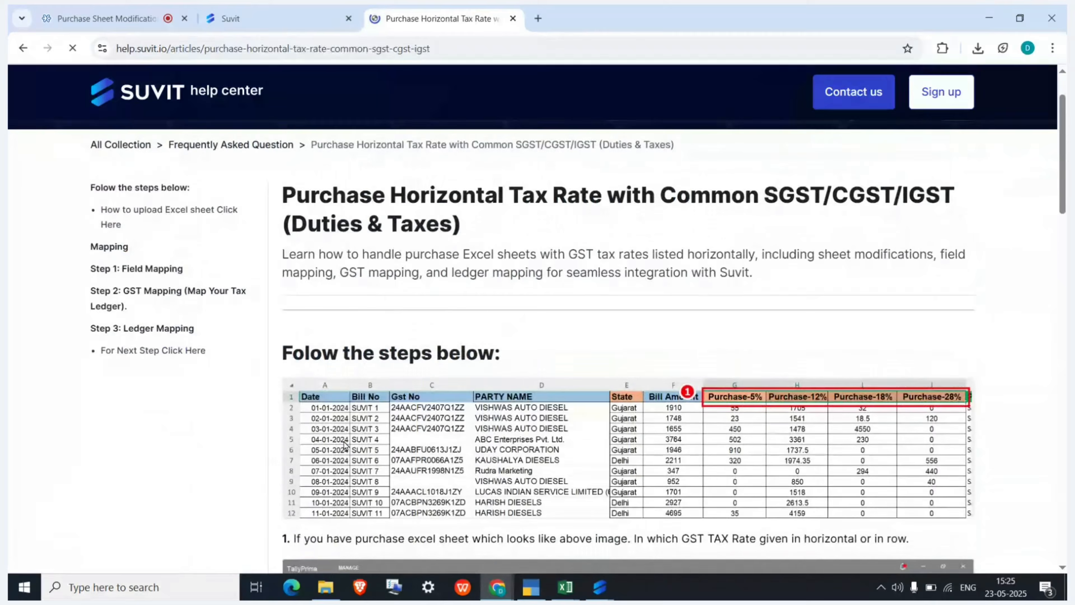
scroll(798, 357, down, 10)
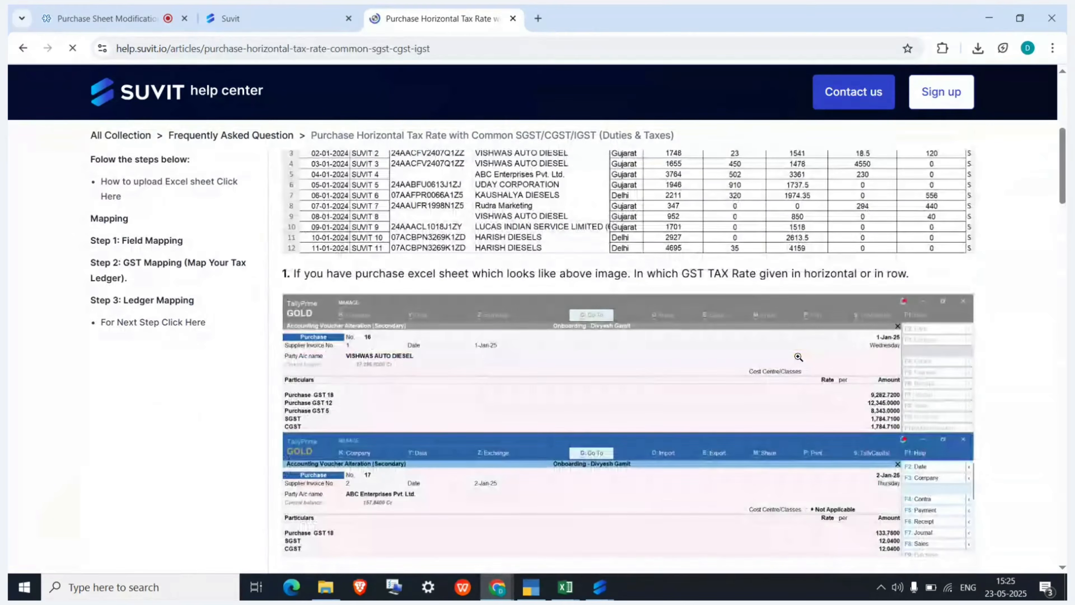
scroll(799, 361, down, 8)
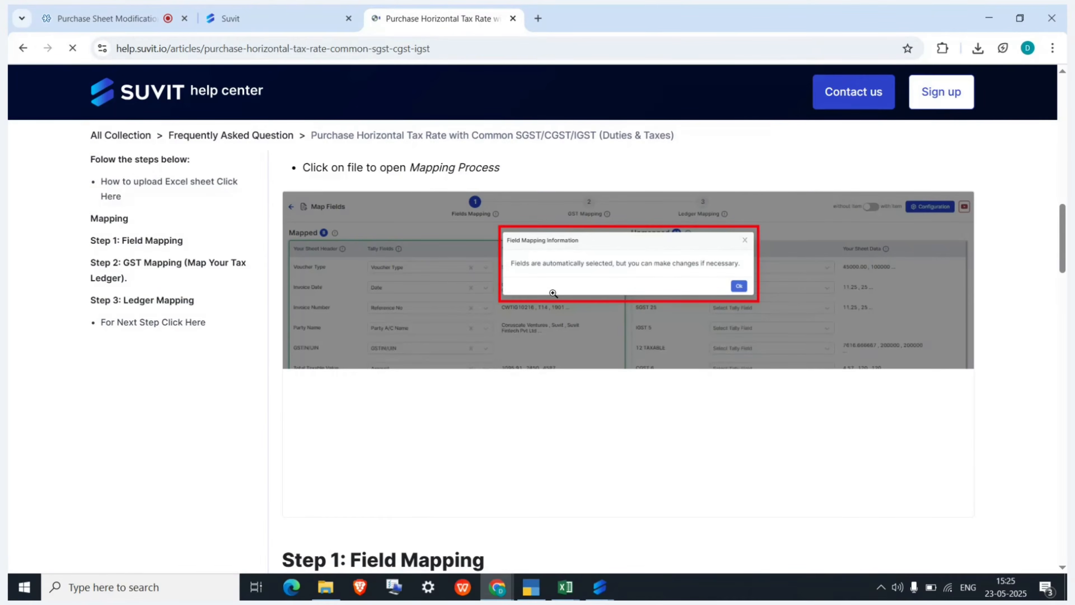
scroll(552, 293, down, 10)
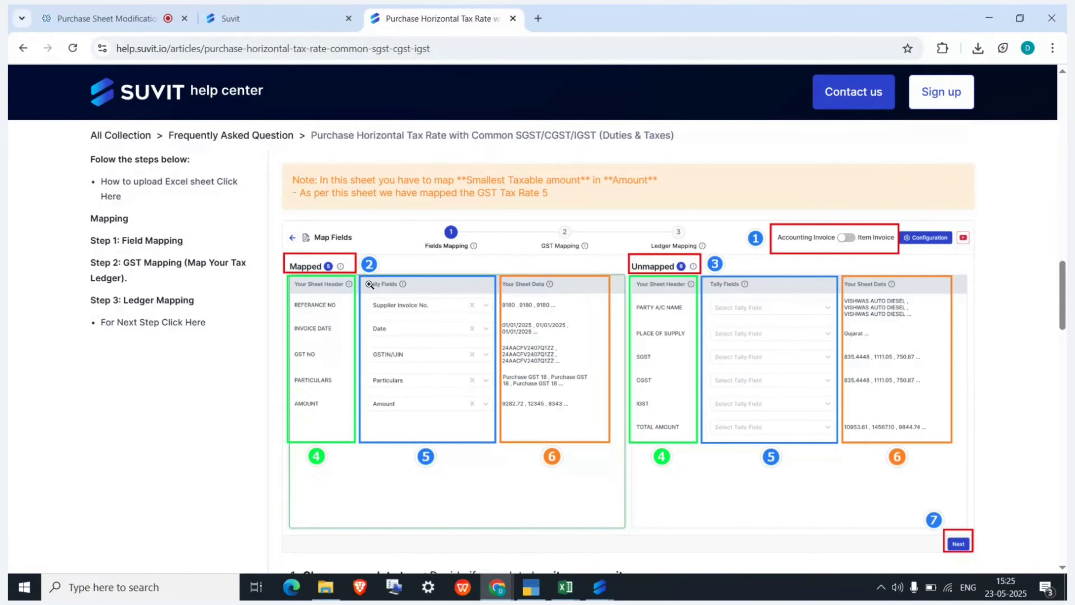
- Return to the Suvit purchase list, open SUVIT IMPORT.xlsx for field mapping, and dismiss the Field Mapping Information message
click(264, 19)
key(Escape)
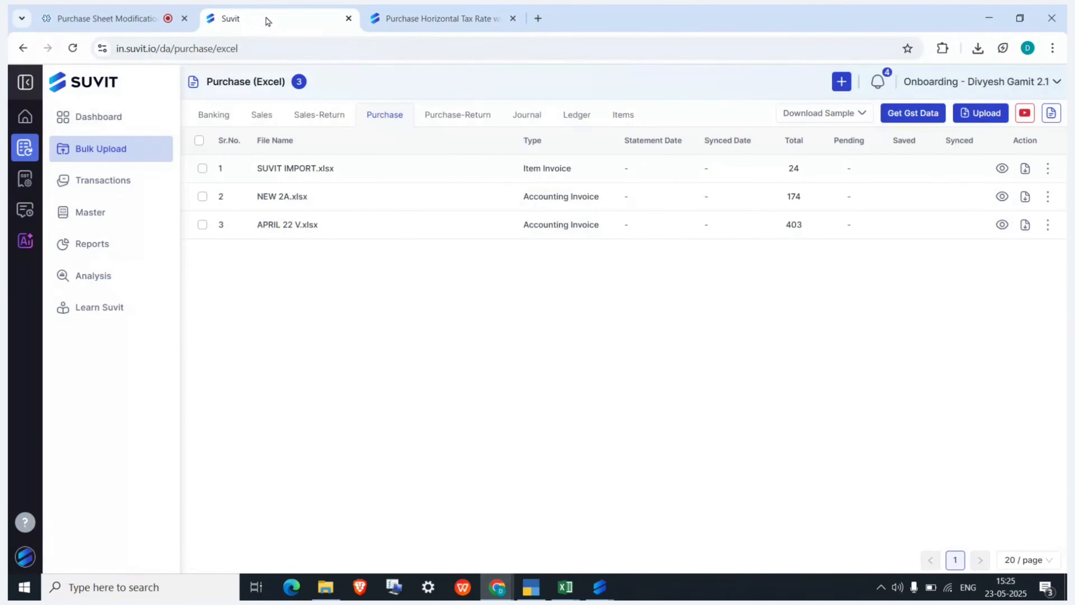
click(565, 586)
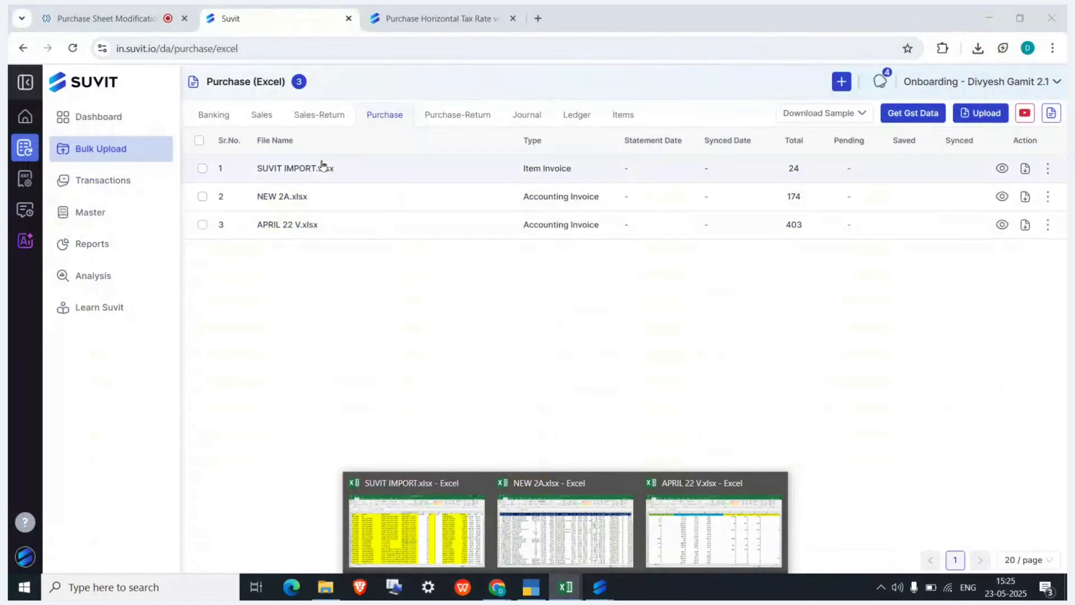
click(310, 168)
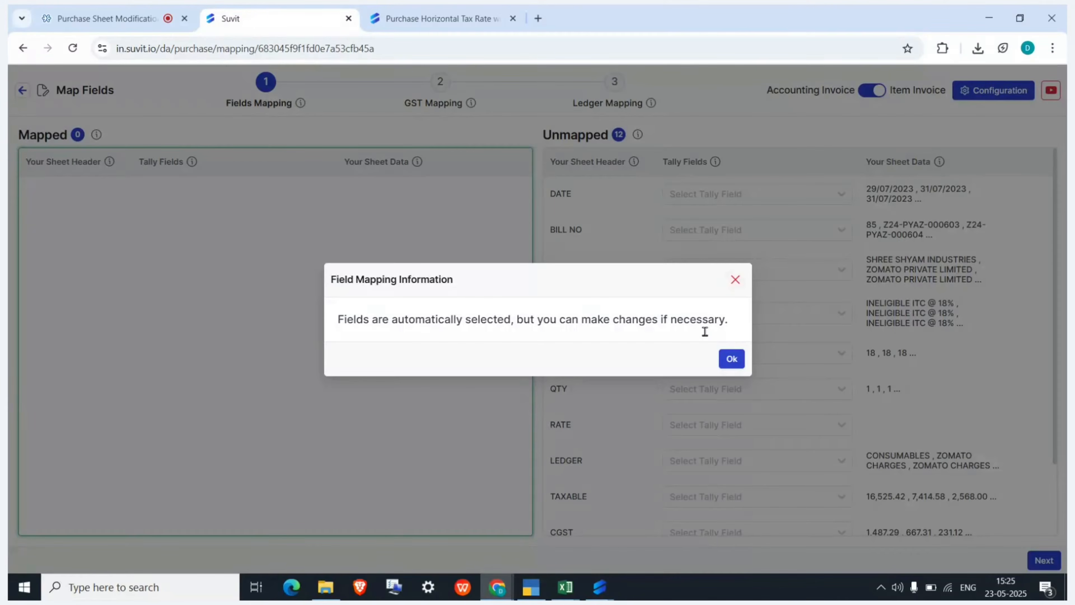
click(725, 360)
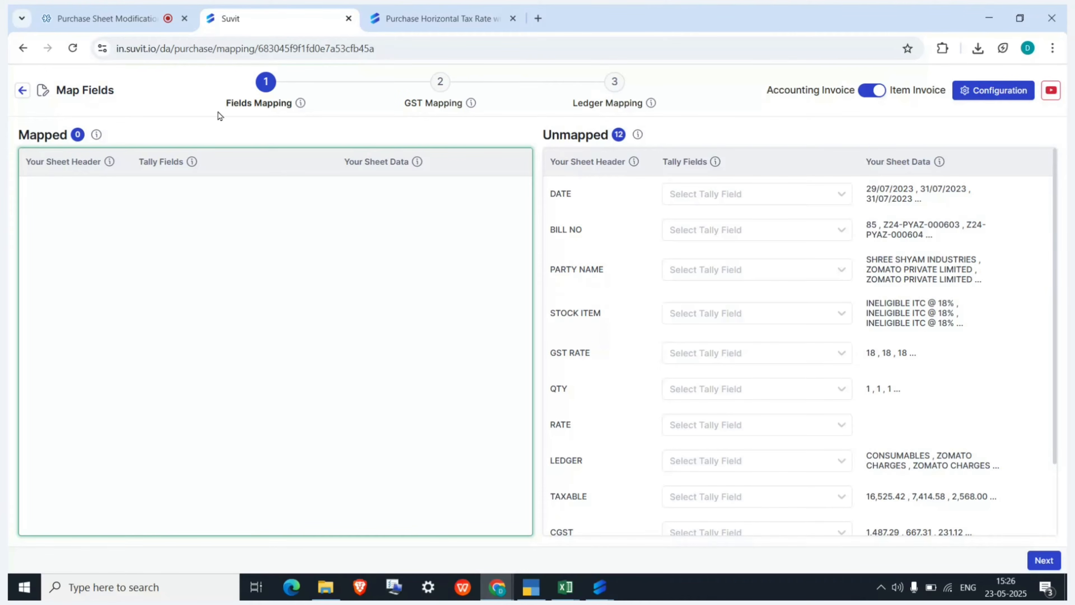
- Review the Fields Mapping, GST Mapping and Ledger Mapping stages, and read the Fields Mapping explanation with the page enlarged
drag(217, 105, 287, 109)
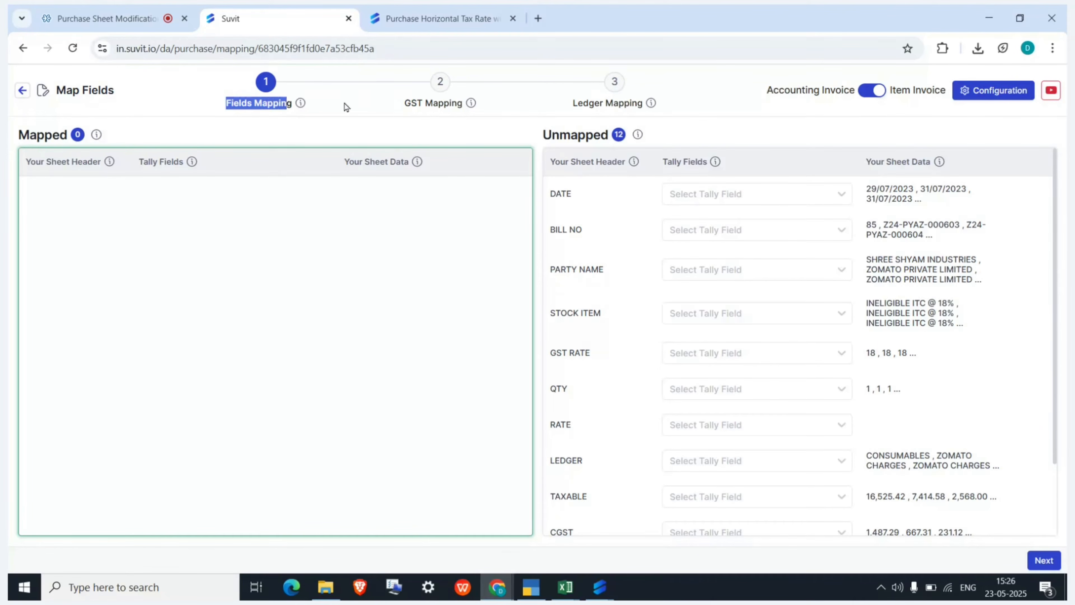
drag(407, 108, 460, 106)
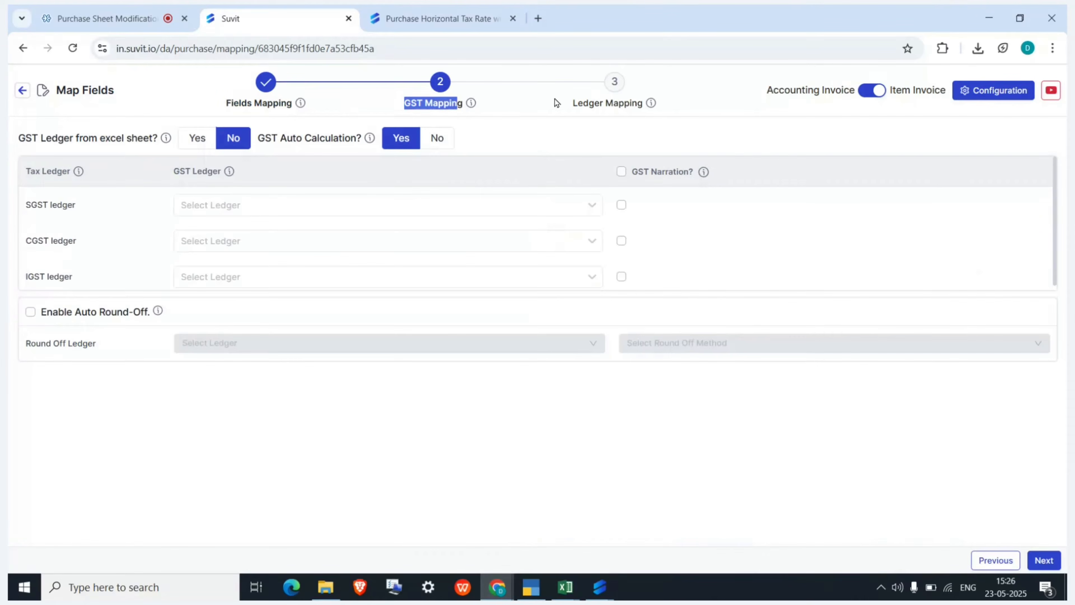
drag(575, 111, 635, 114)
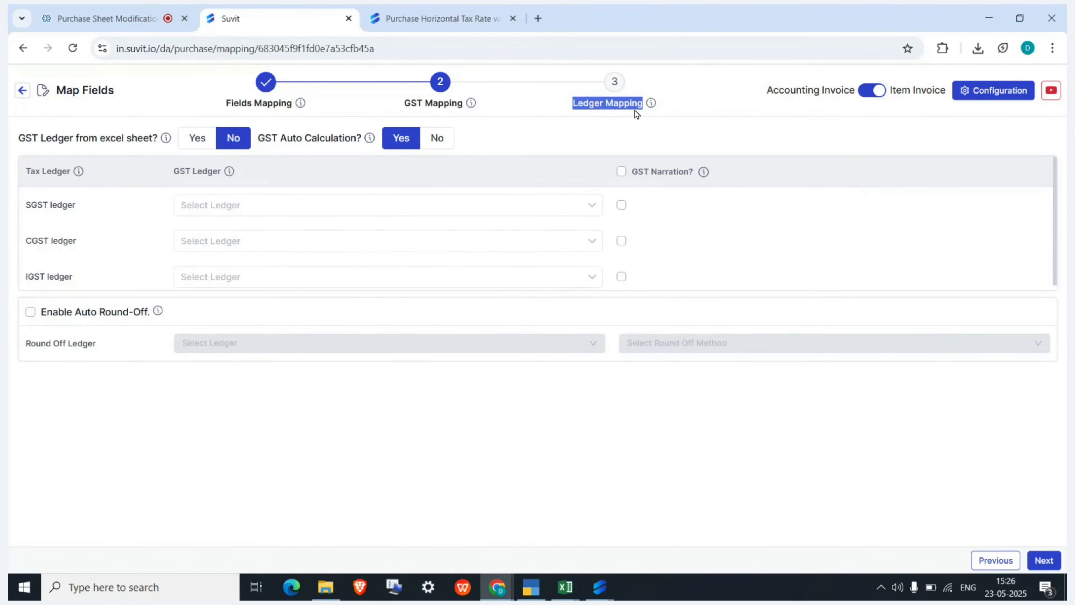
click(252, 106)
mouse_move(299, 105)
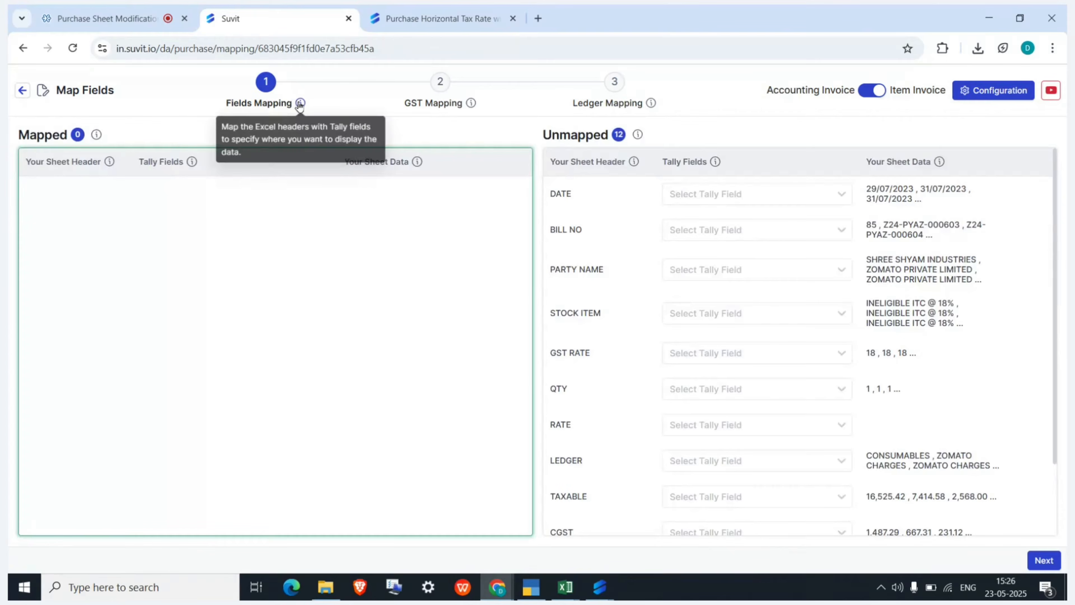
key(ctrl+plus)
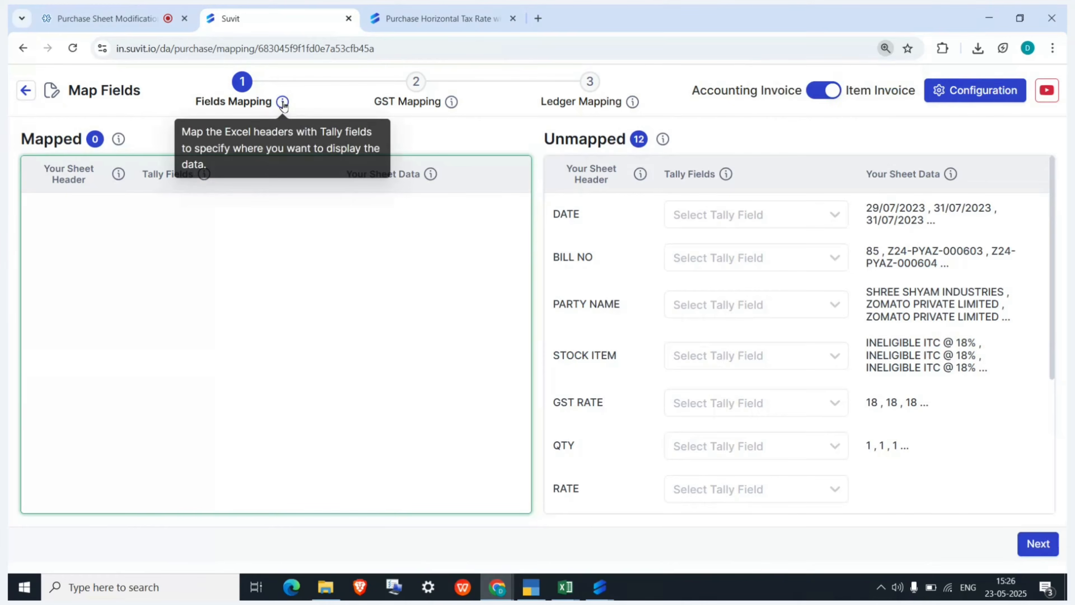
key(ctrl+minus)
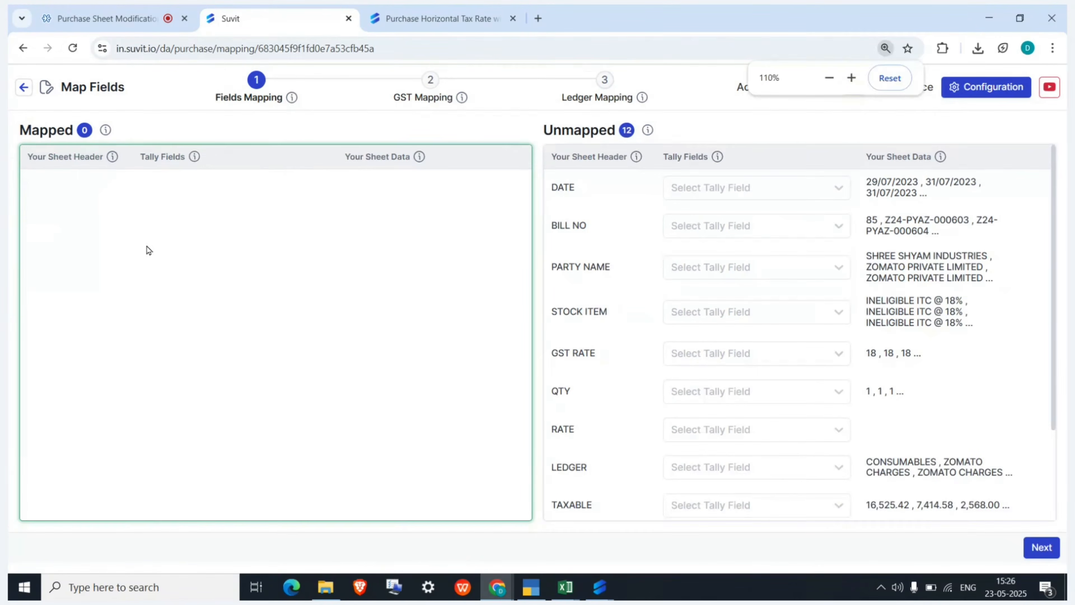
- Review the unmapped list's sheet headers, Tally fields and sample sheet data for DATE and BILL NO at the smaller page zoom
key(ctrl+minus)
drag(550, 162, 621, 165)
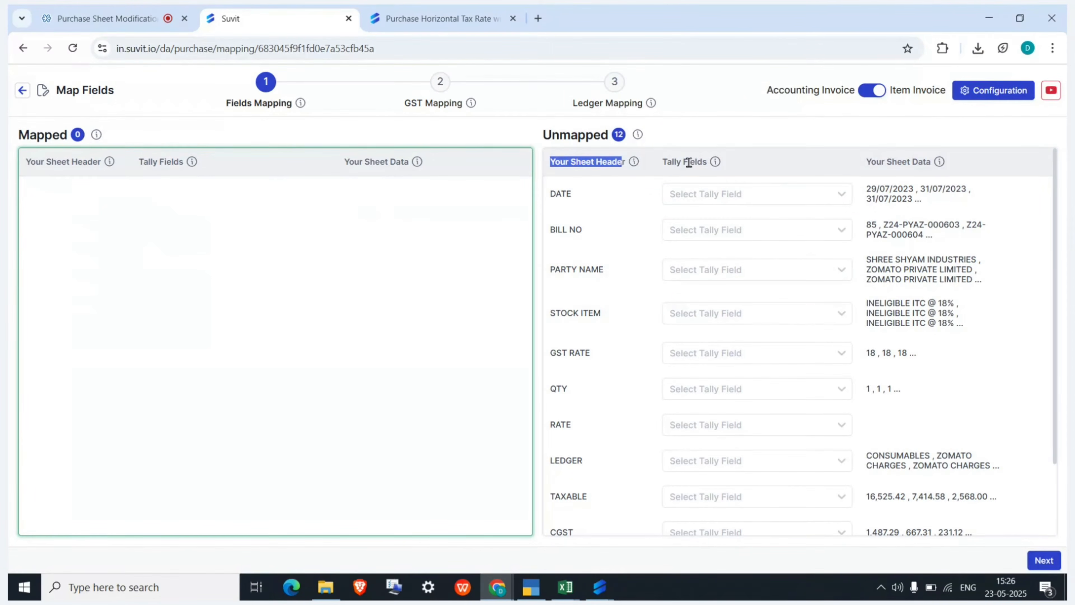
drag(689, 162, 696, 163)
drag(870, 161, 906, 162)
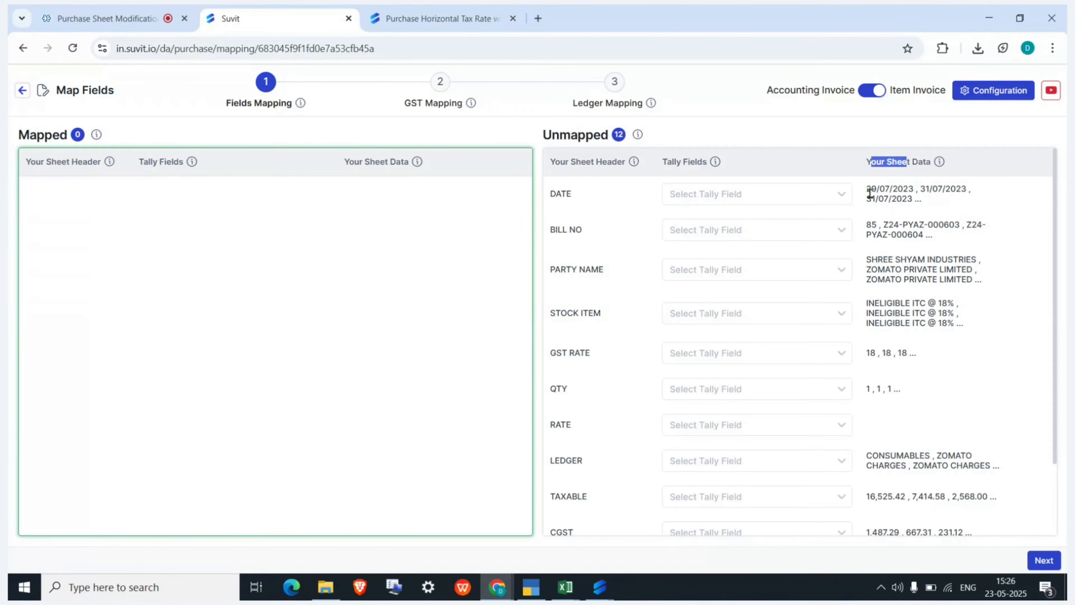
drag(870, 191, 893, 191)
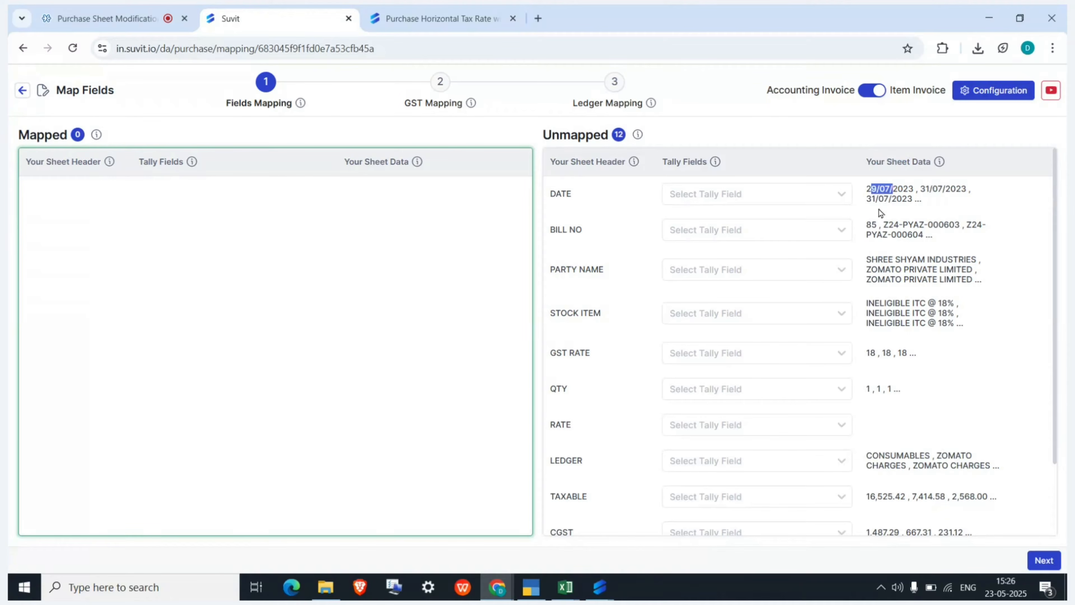
drag(871, 224, 887, 225)
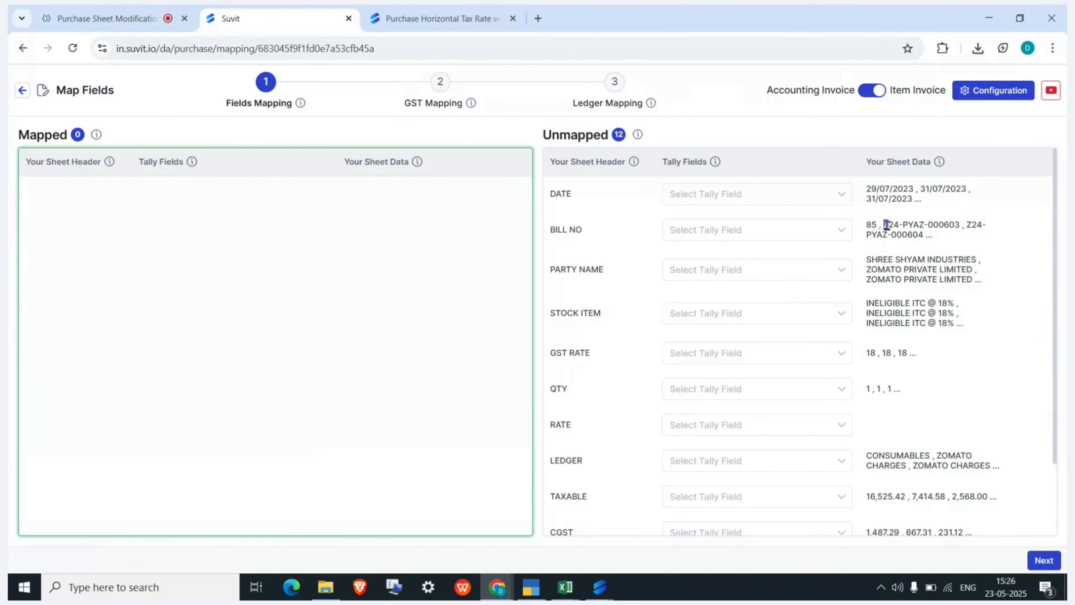
- Switch to SUVIT IMPORT.xlsx in Excel, compare its first DATE and BILL NO entries with the Suvit sample data, and return to Suvit
click(566, 588)
click(446, 519)
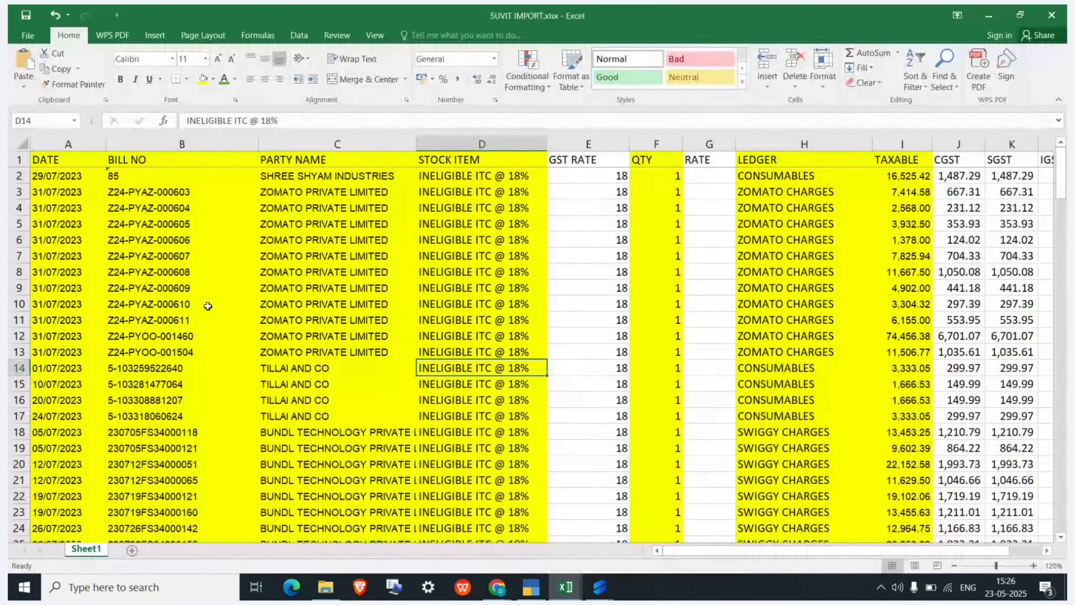
click(128, 181)
click(114, 191)
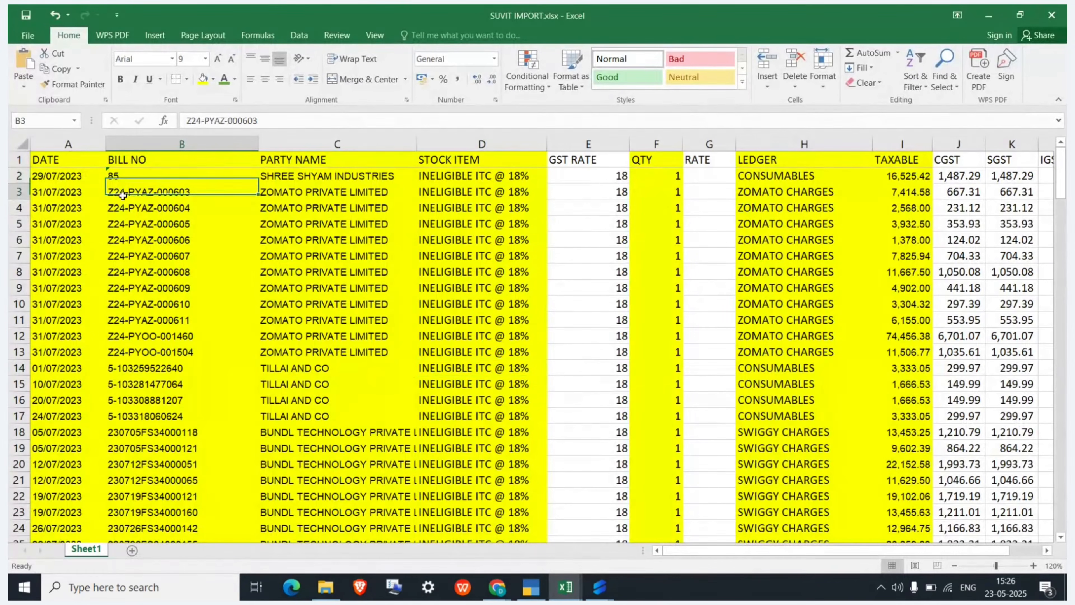
click(68, 173)
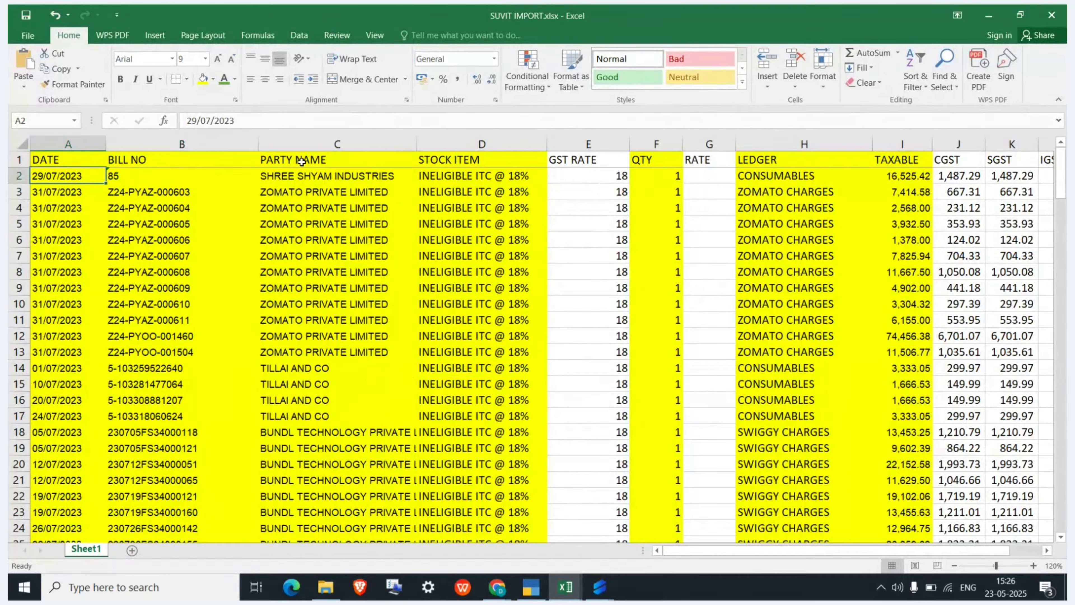
click(993, 9)
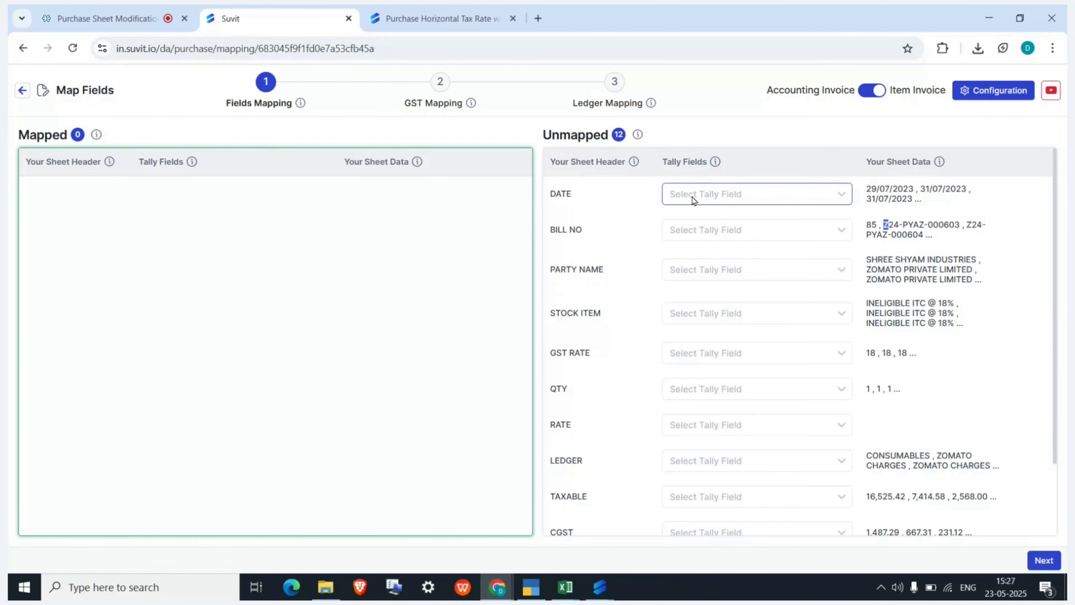
- Switch to TallyPrime, open a blank purchase voucher to view its fields, and return to Suvit
click(537, 589)
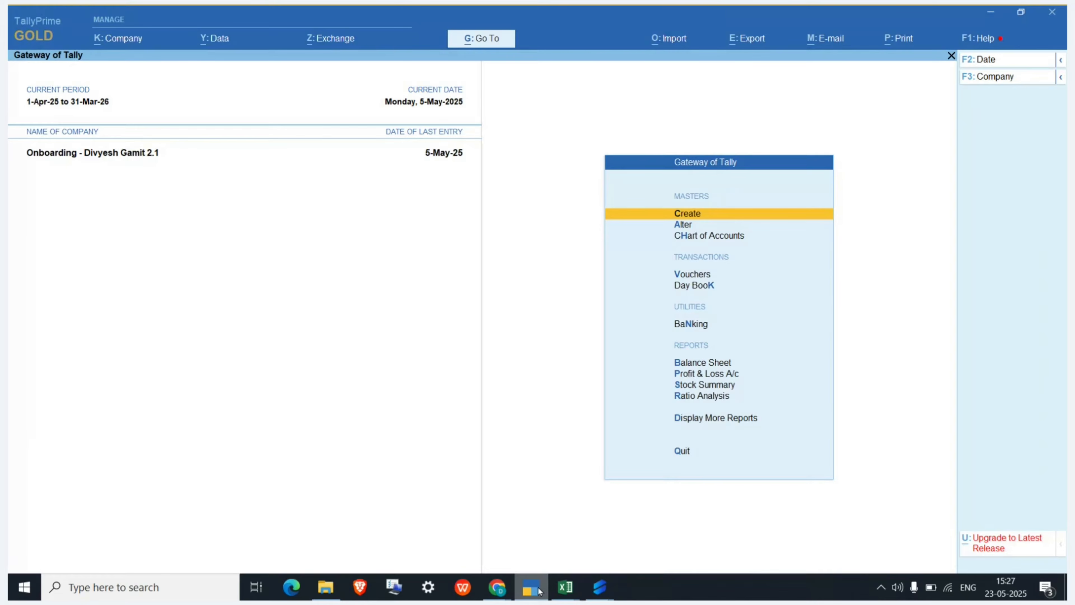
key(v)
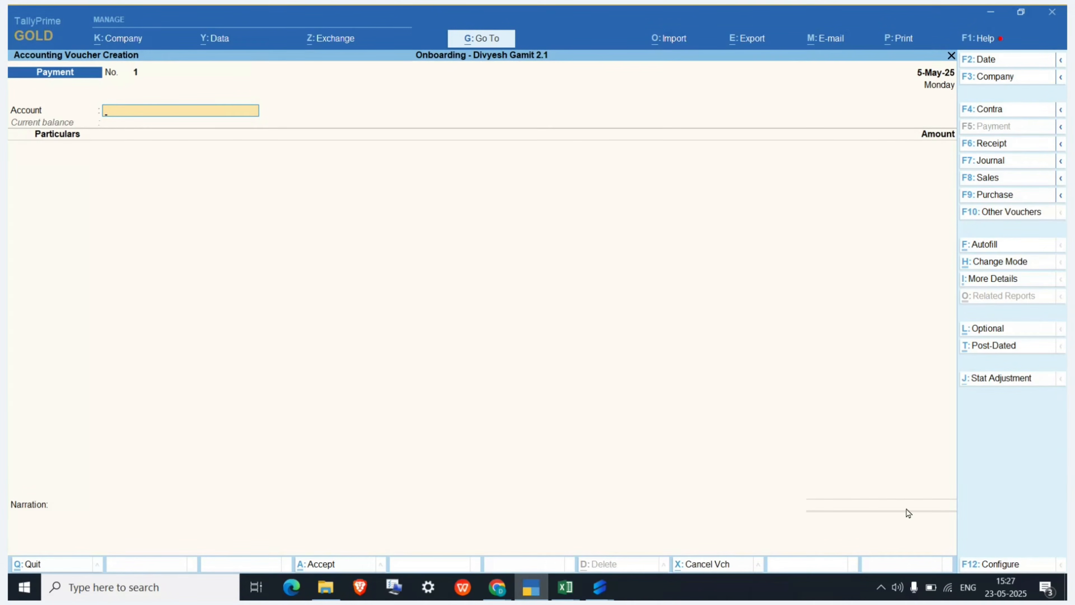
click(987, 195)
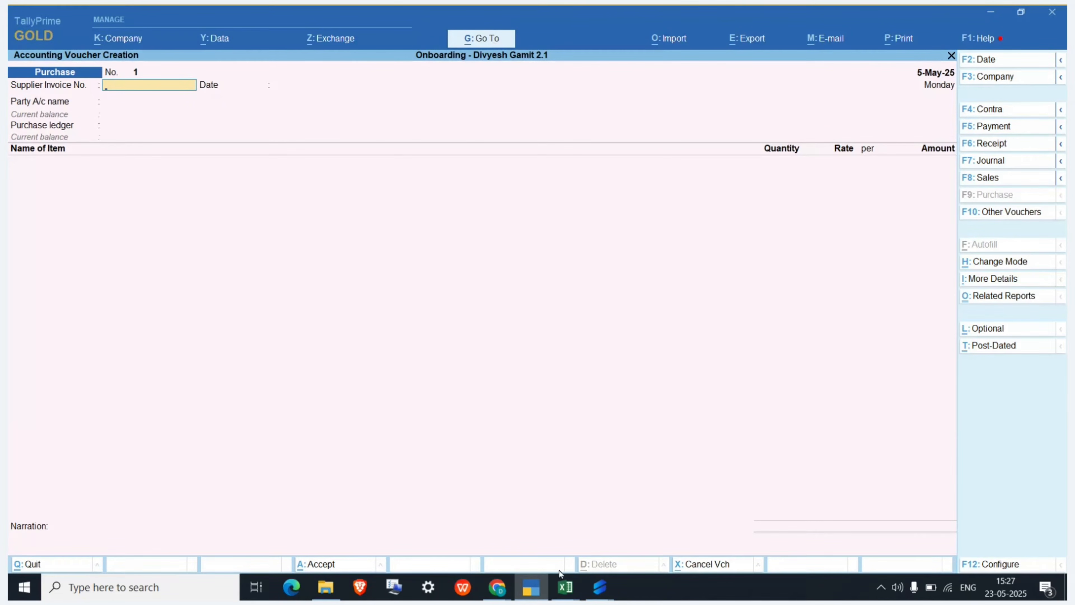
mouse_move(498, 587)
click(440, 556)
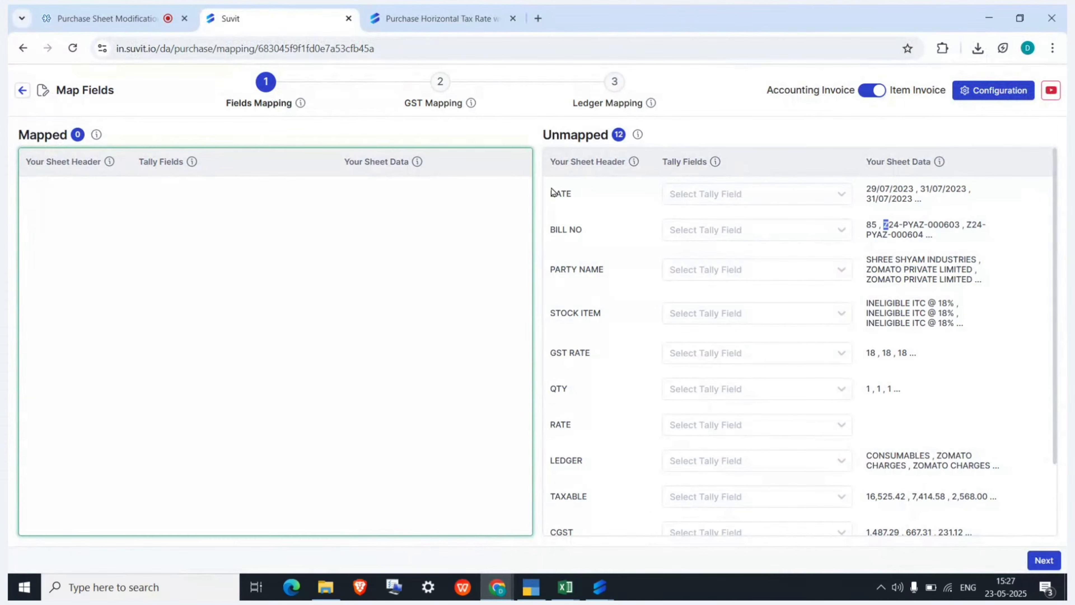
- Map the DATE header to the Tally field Date and BILL NO to Supplier Invoice No
drag(551, 194, 574, 196)
click(689, 191)
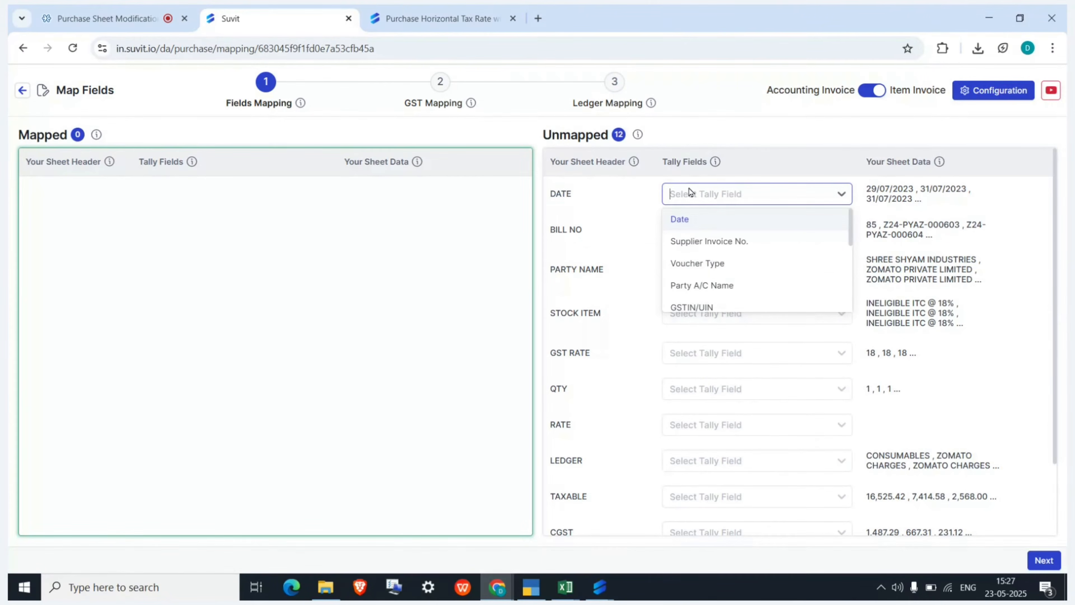
click(710, 226)
click(714, 203)
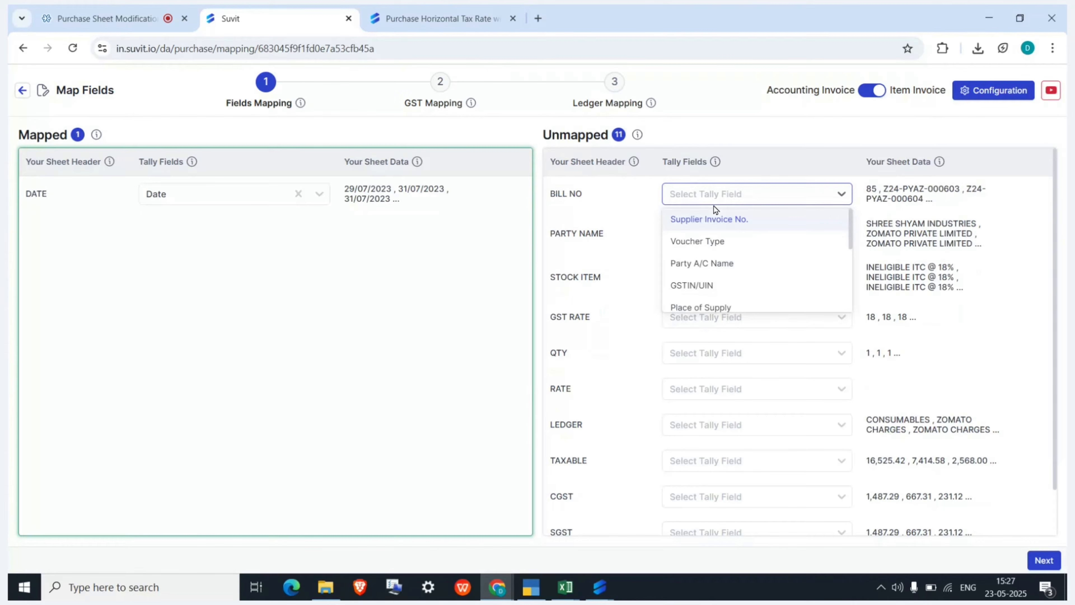
click(695, 223)
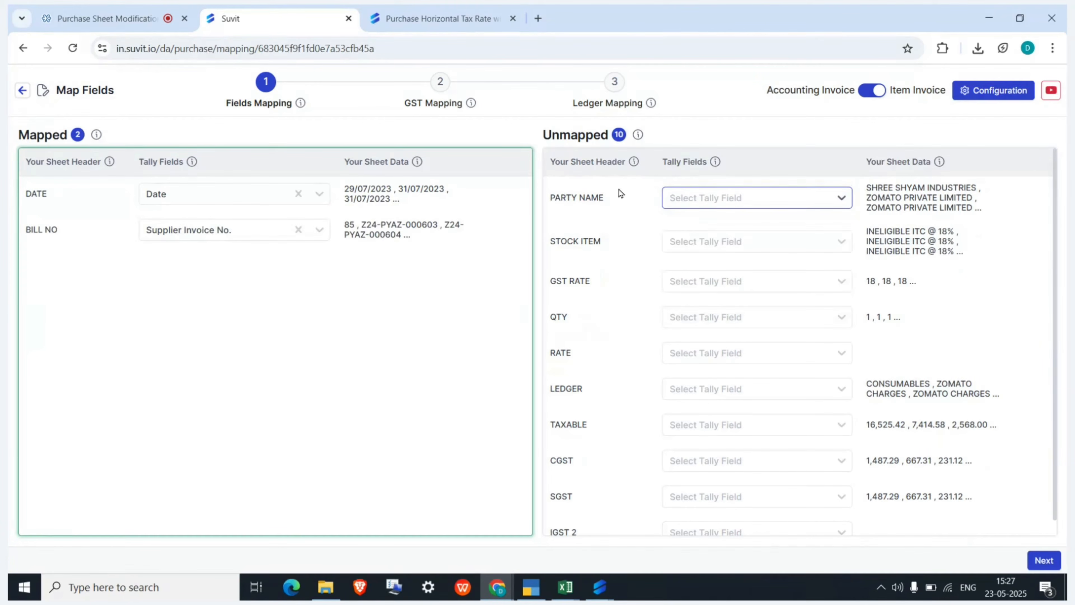
- Map PARTY NAME to Party A/C Name and STOCK ITEM to Name of Item
click(713, 199)
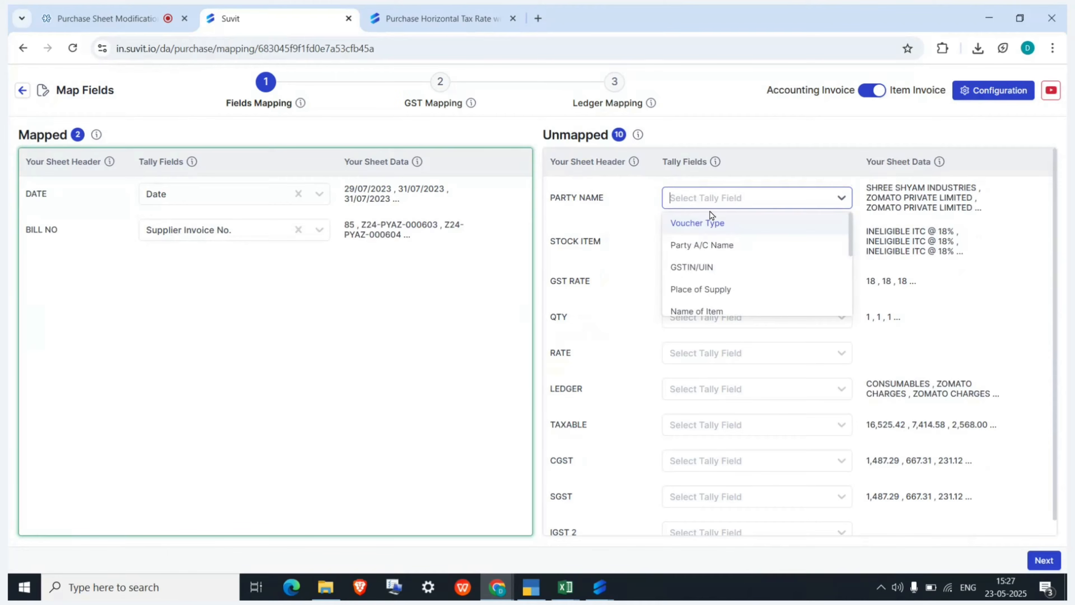
click(702, 245)
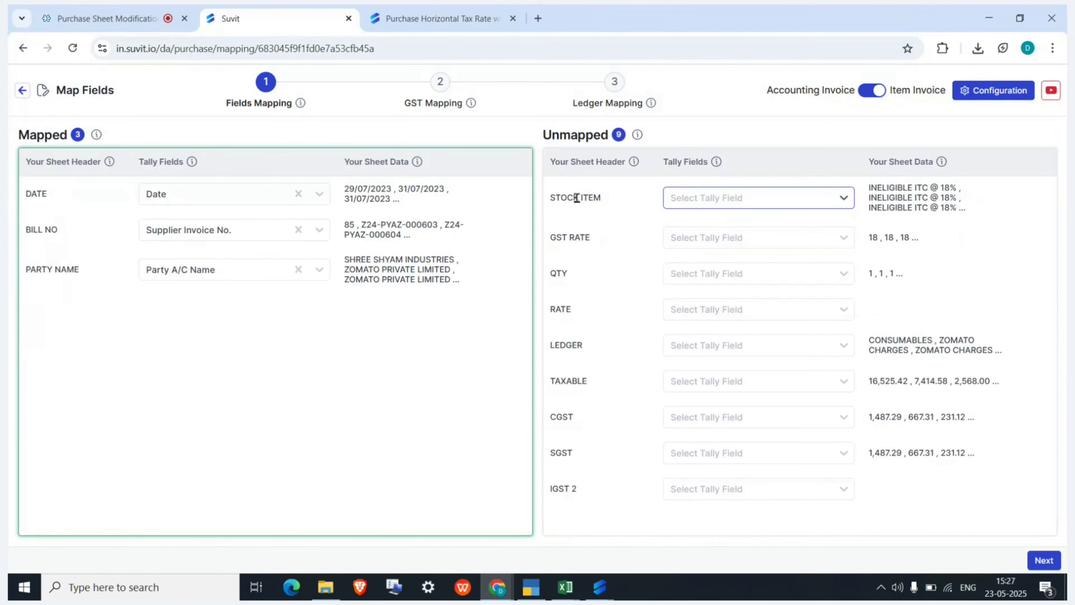
click(688, 193)
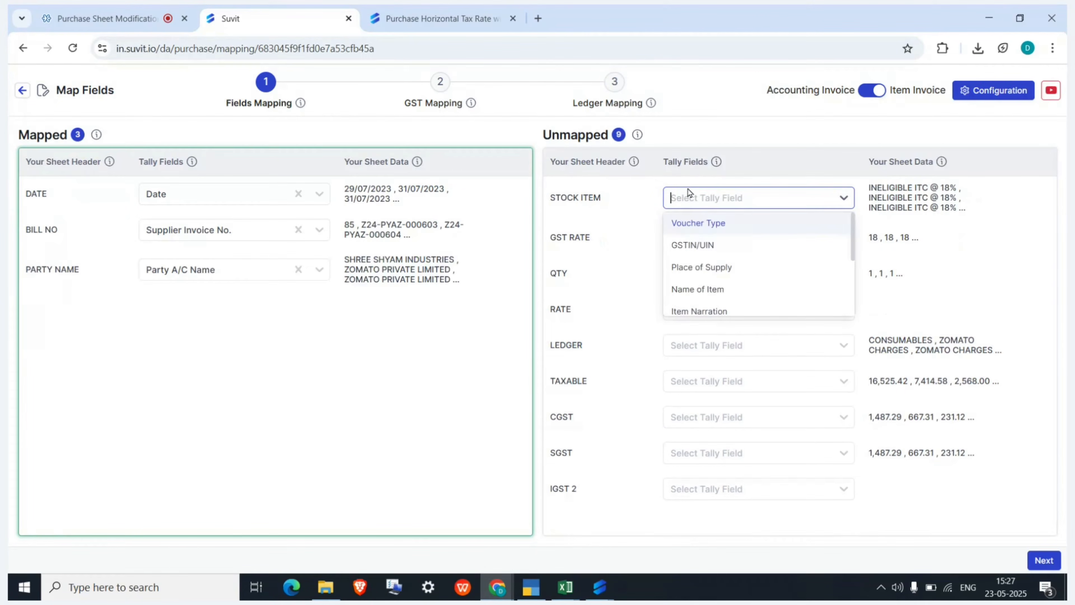
click(727, 301)
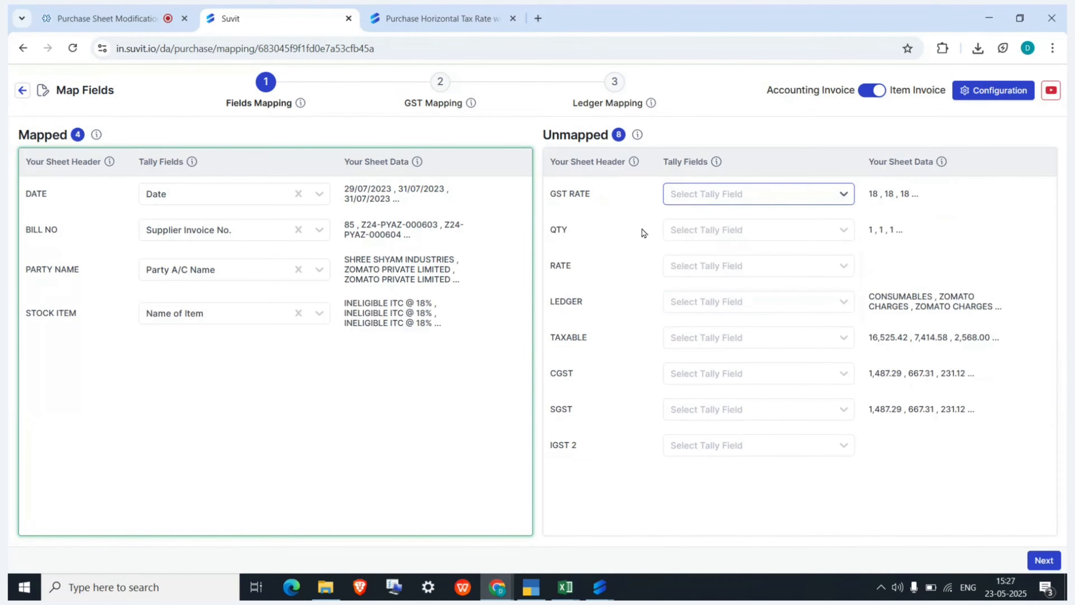
- Map QTY to Quantity and LEDGER to Purchase ledger
click(698, 230)
text(q)
click(729, 256)
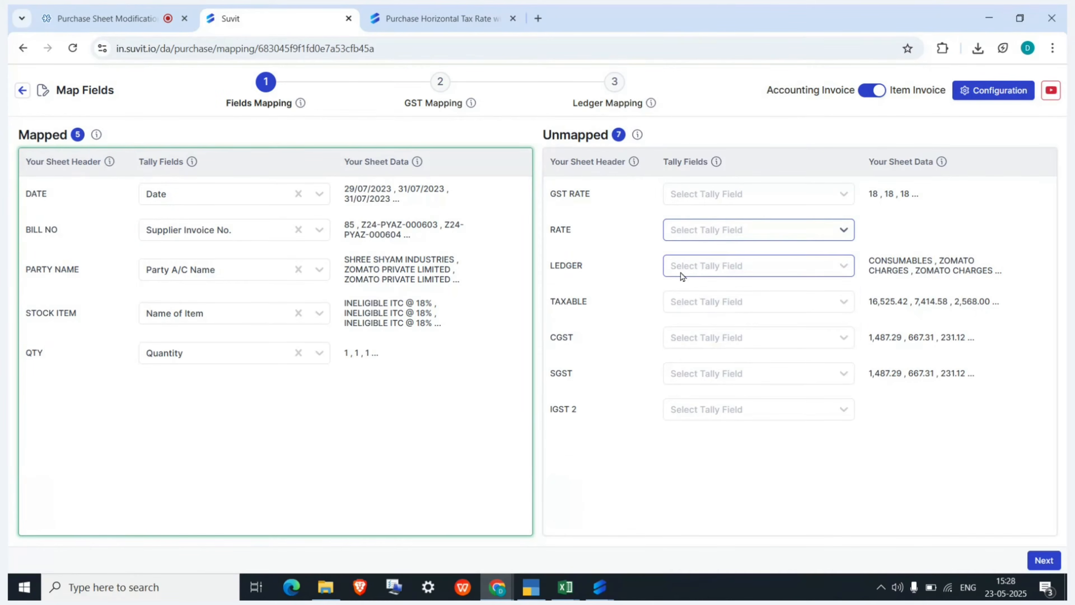
click(680, 271)
scroll(705, 358, down, 3)
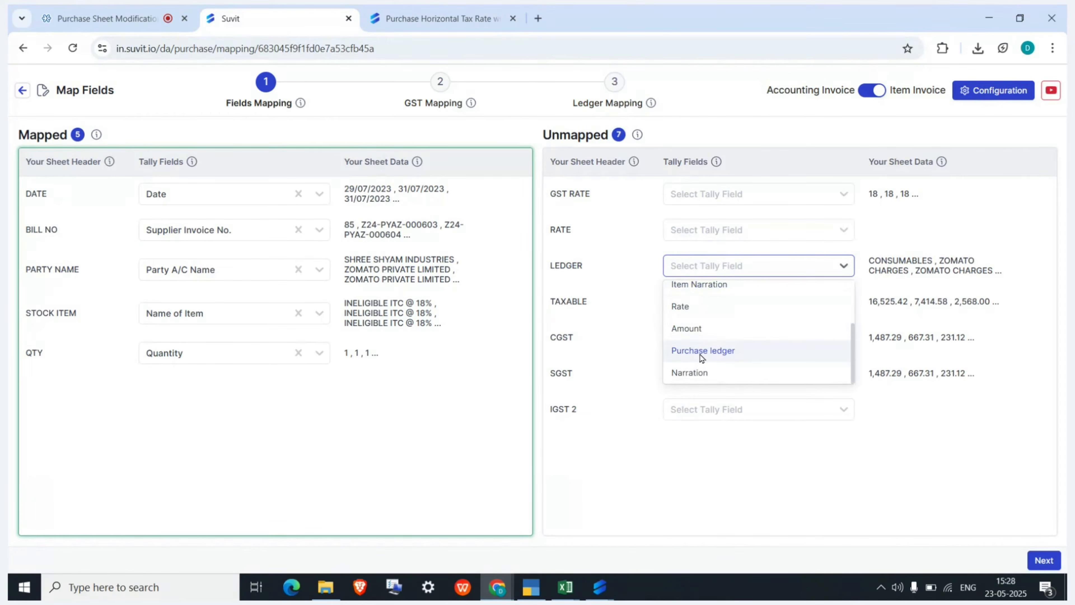
click(702, 351)
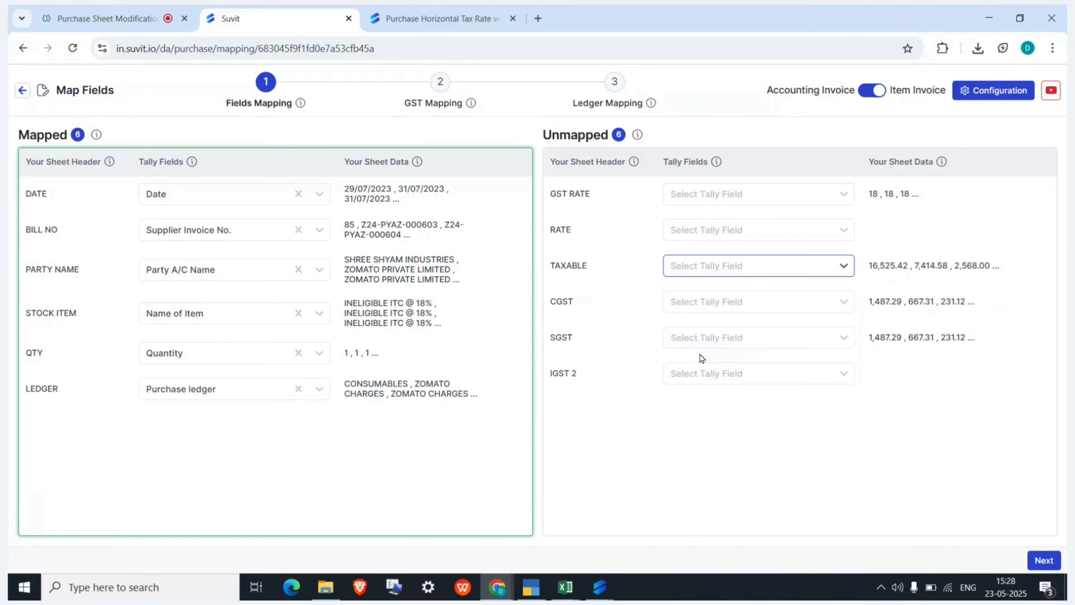
- Check the Purchase ledger field in the TallyPrime purchase voucher and the LEDGER and TAXABLE columns in SUVIT IMPORT.xlsx
click(526, 590)
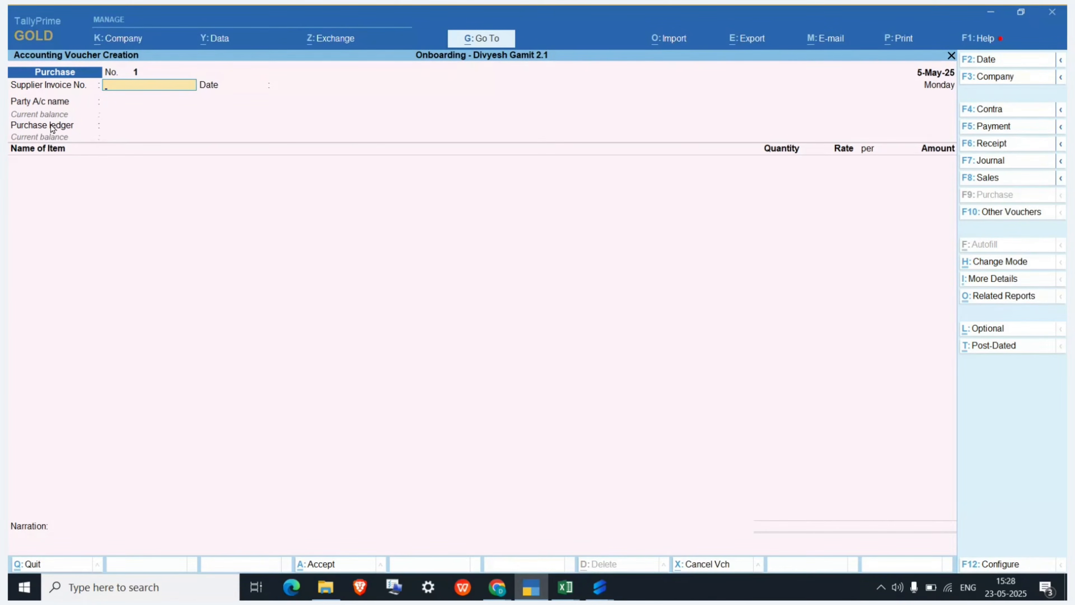
click(983, 19)
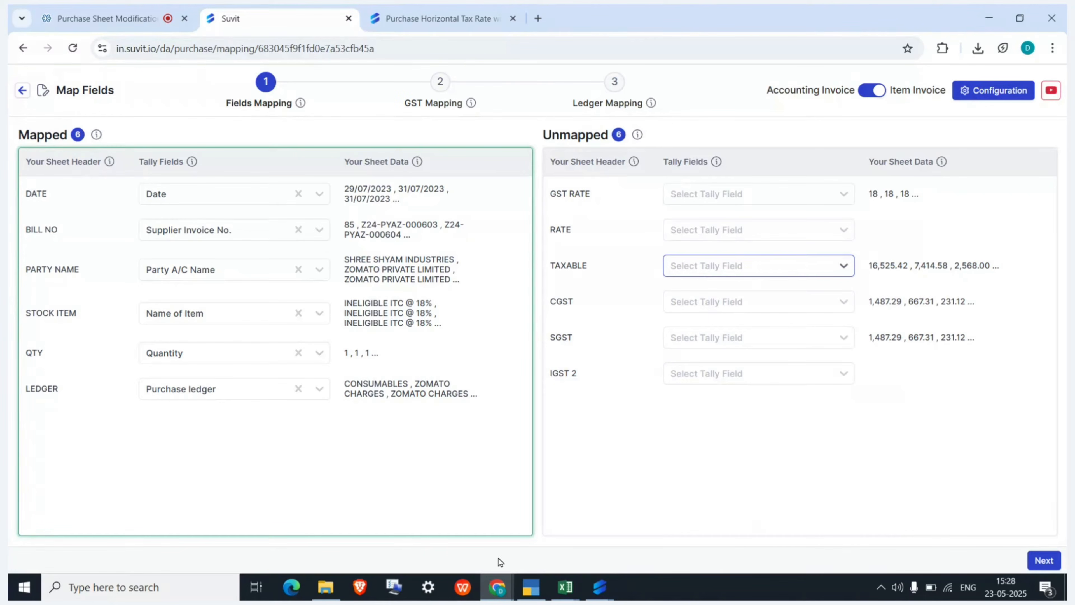
click(565, 587)
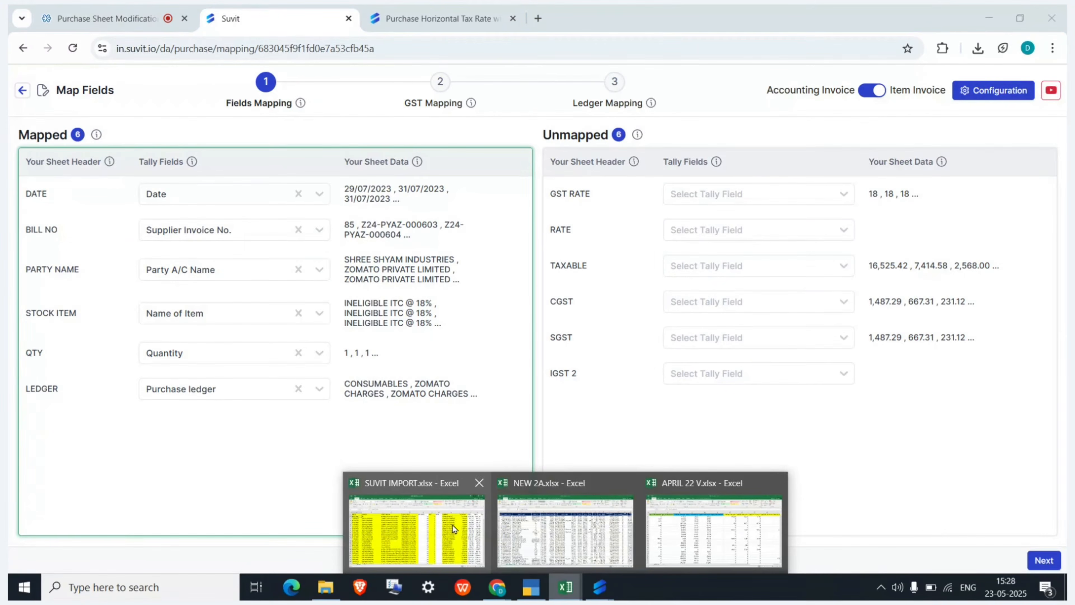
click(453, 529)
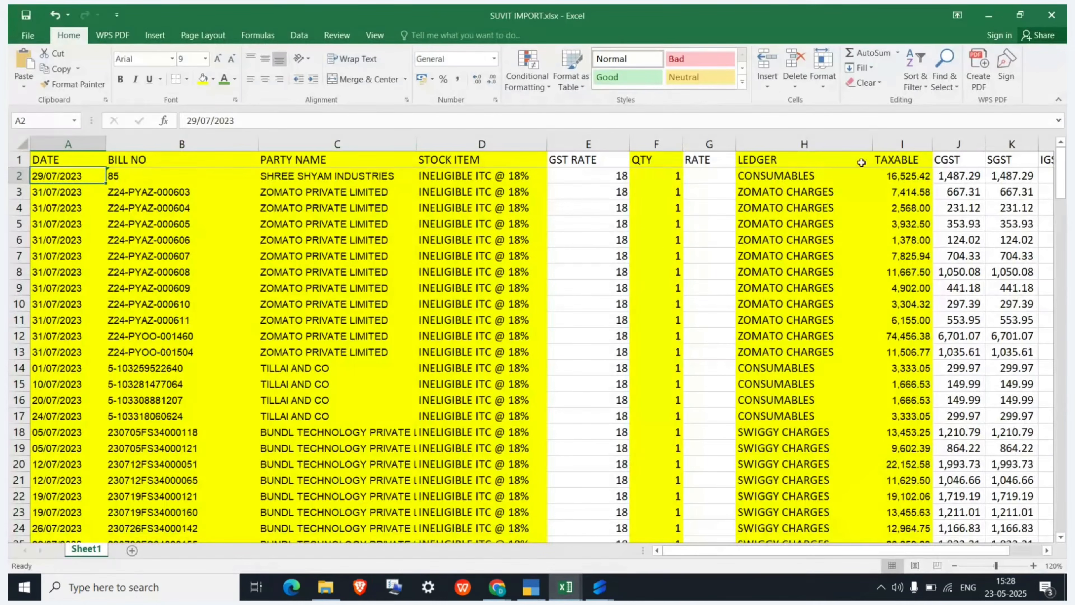
- Return to Suvit, map TAXABLE to Amount, and proceed to the GST Mapping stage
click(986, 15)
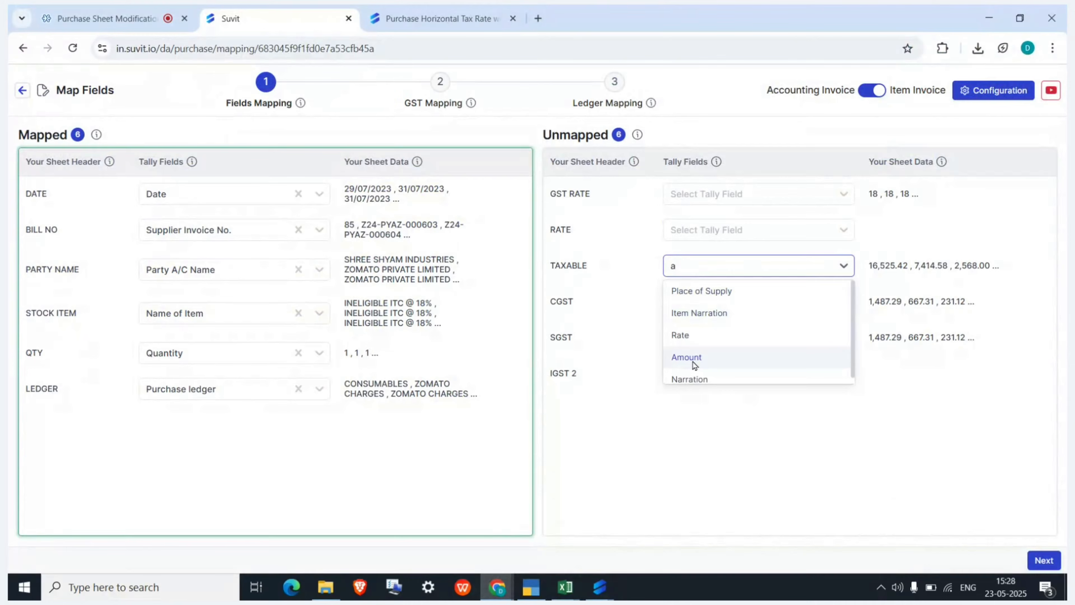
click(694, 359)
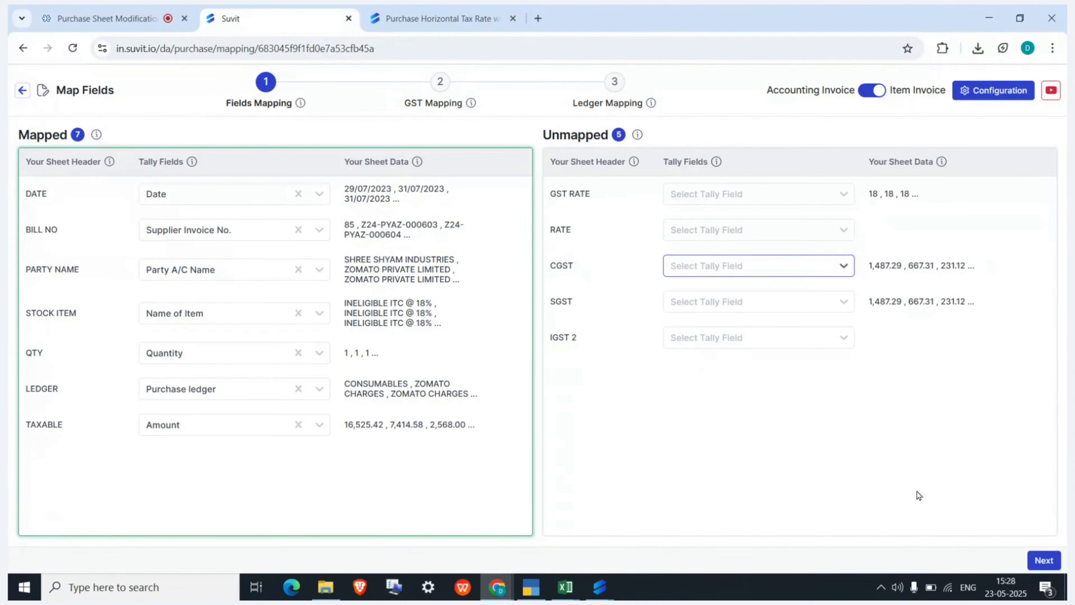
click(1044, 560)
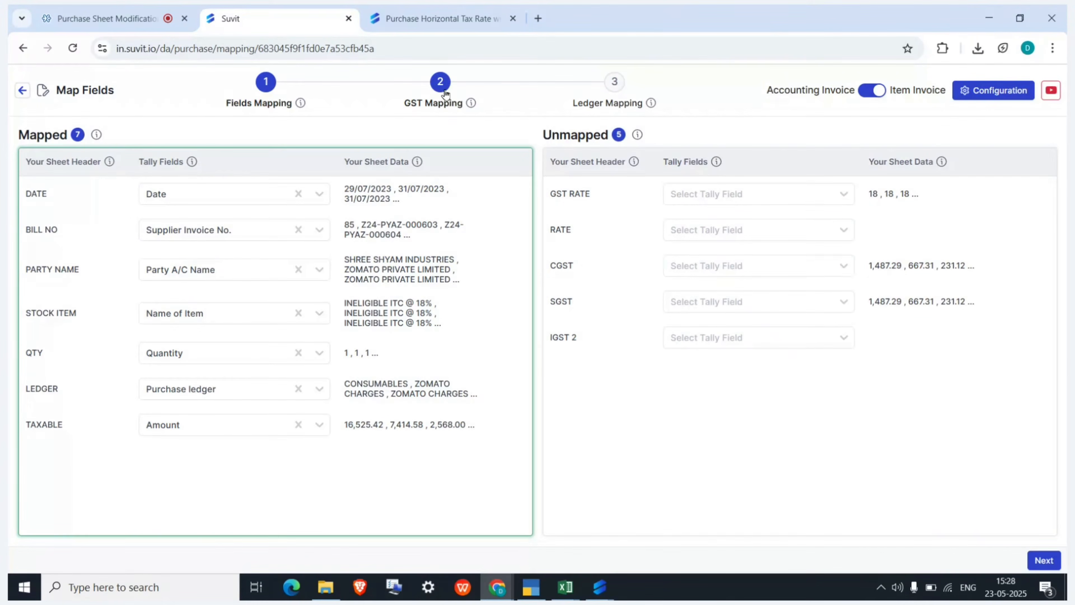
- Assign the SGST, CGST and IGST ledgers to the SGST, CGST and IGST tax rows respectively
click(355, 206)
text(sgs)
click(346, 229)
click(327, 247)
text(cg)
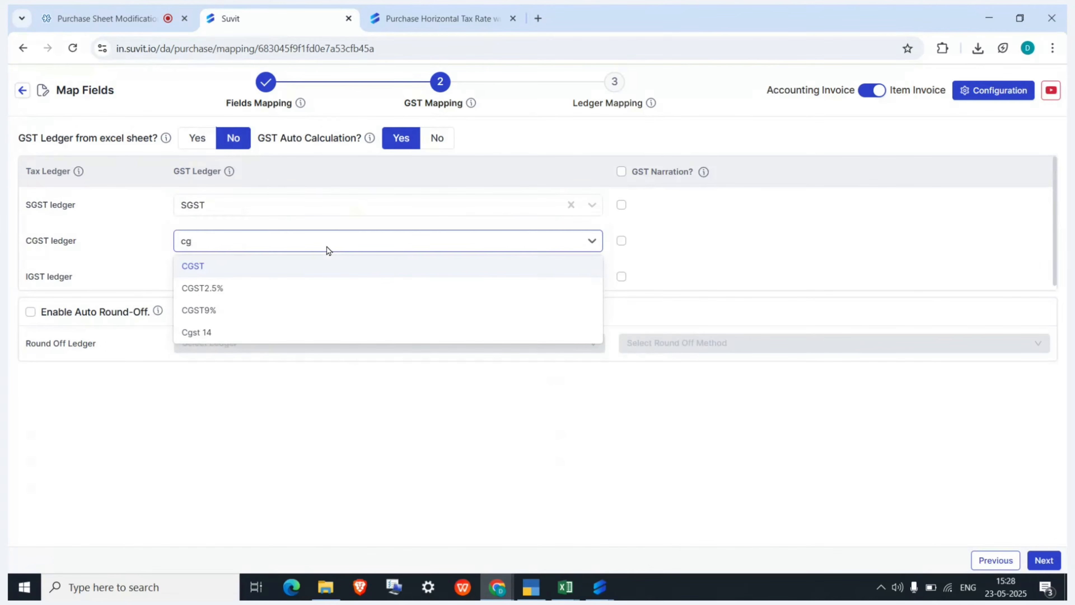
click(354, 273)
click(329, 278)
text(igs)
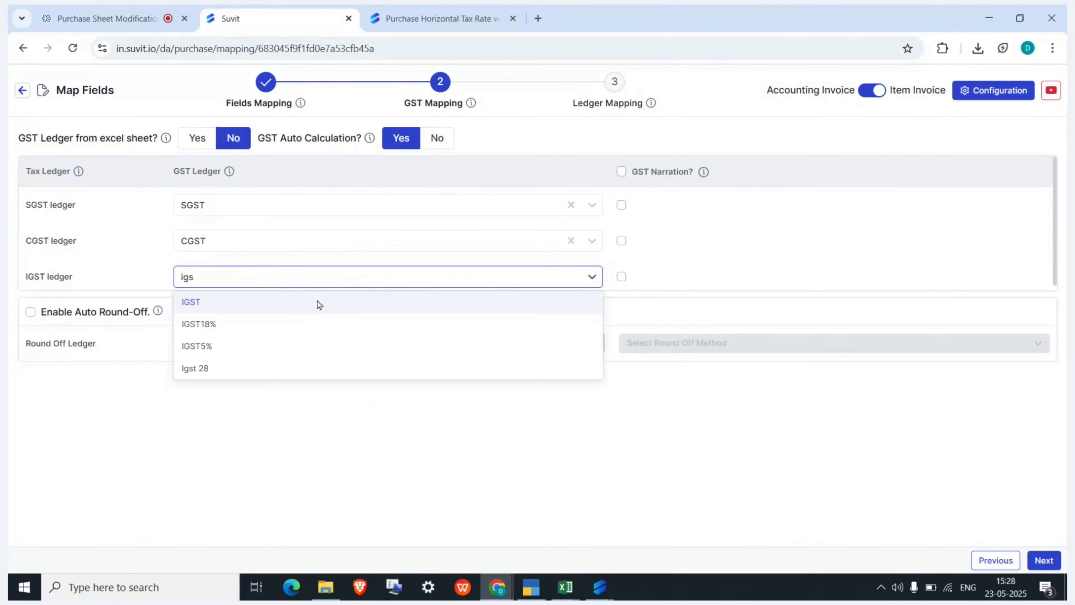
click(320, 303)
- Proceed to the Ledger Mapping stage
click(617, 96)
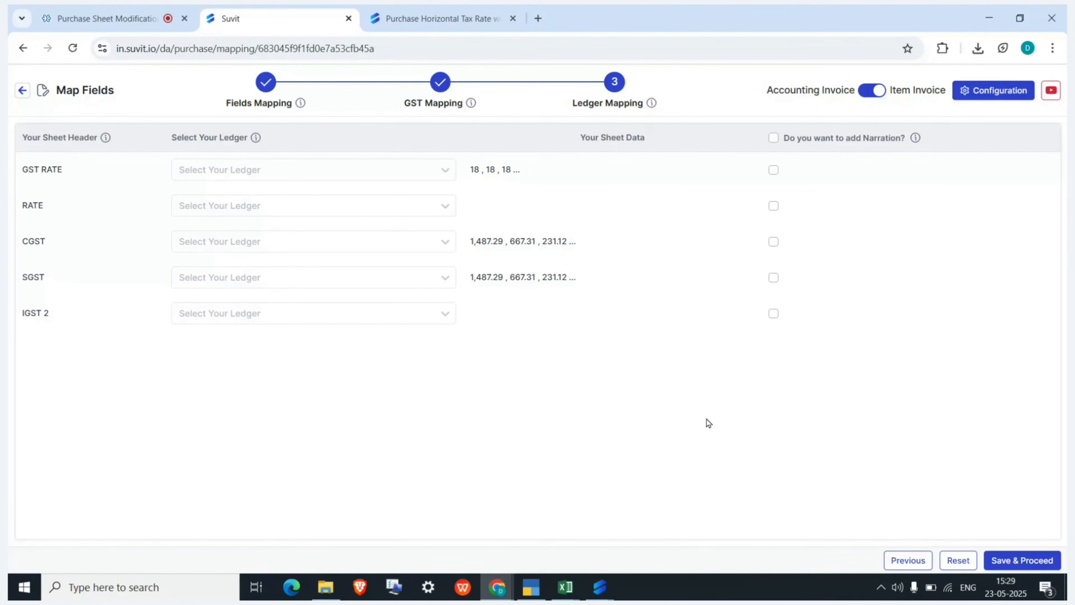
- Search the ledger choices for the GST RATE header with "roun" and "tax", leaving the header unmapped
click(224, 168)
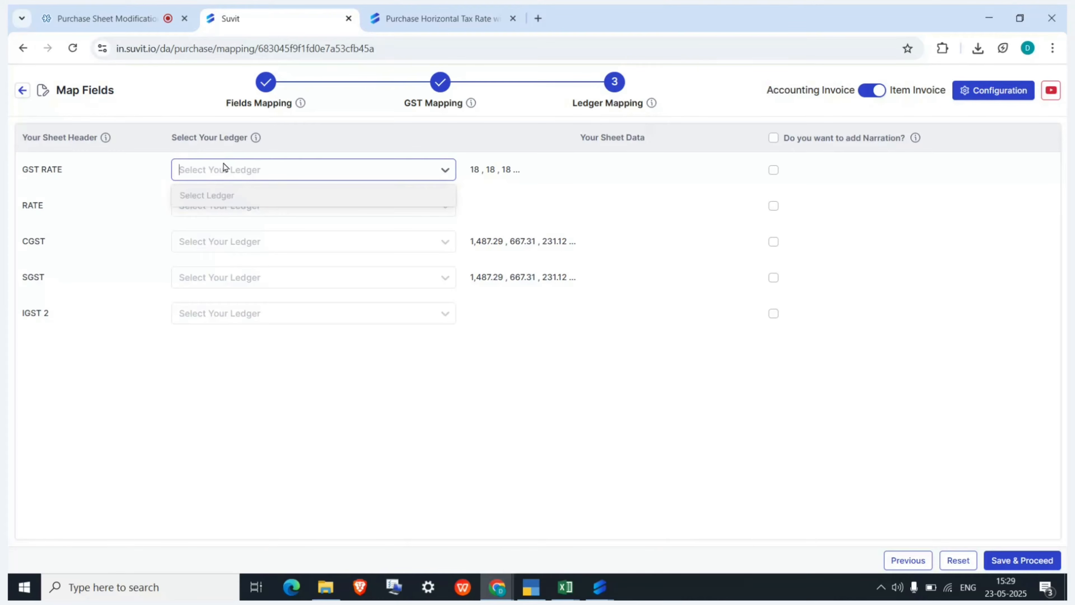
text(r)
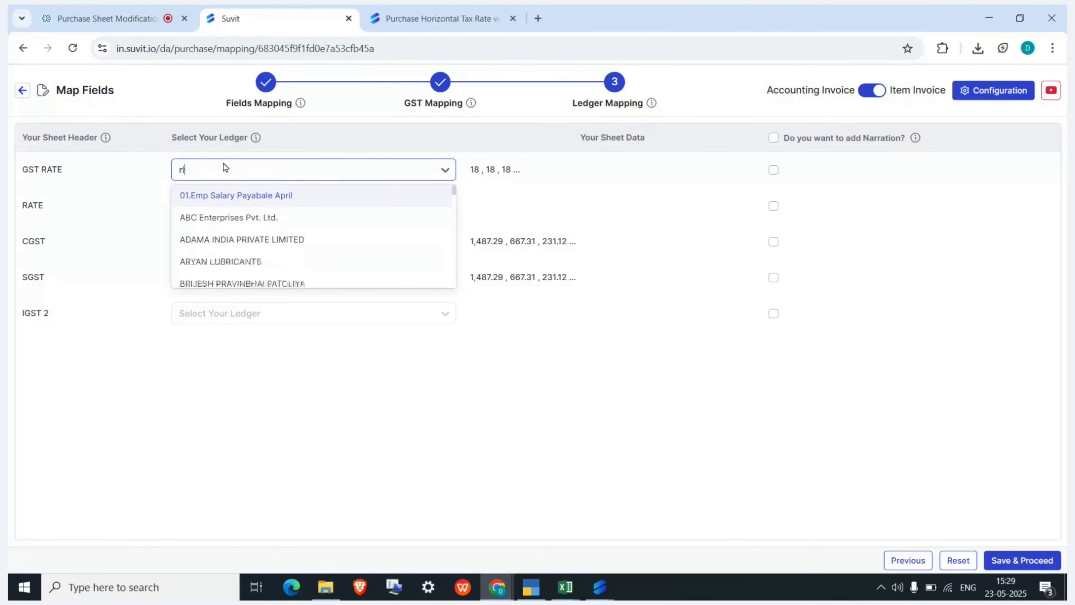
text(iund)
key(BackSpace)
key(BackSpace)
key(BackSpace)
key(BackSpace)
text(oun)
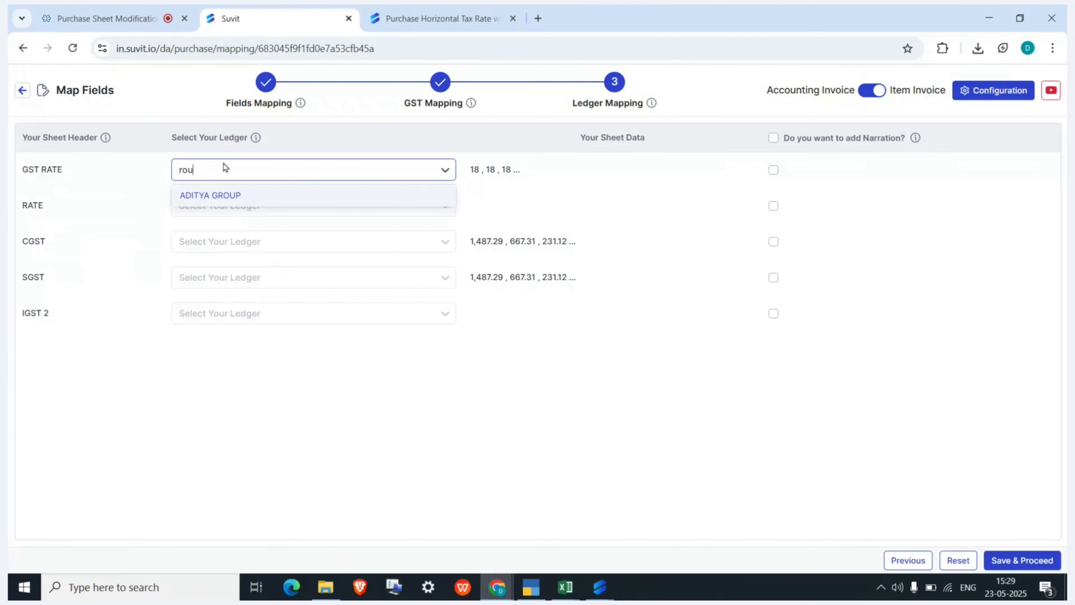
key(BackSpace)
key(BackSpace)
key(BackSpace)
key(BackSpace)
text(tax)
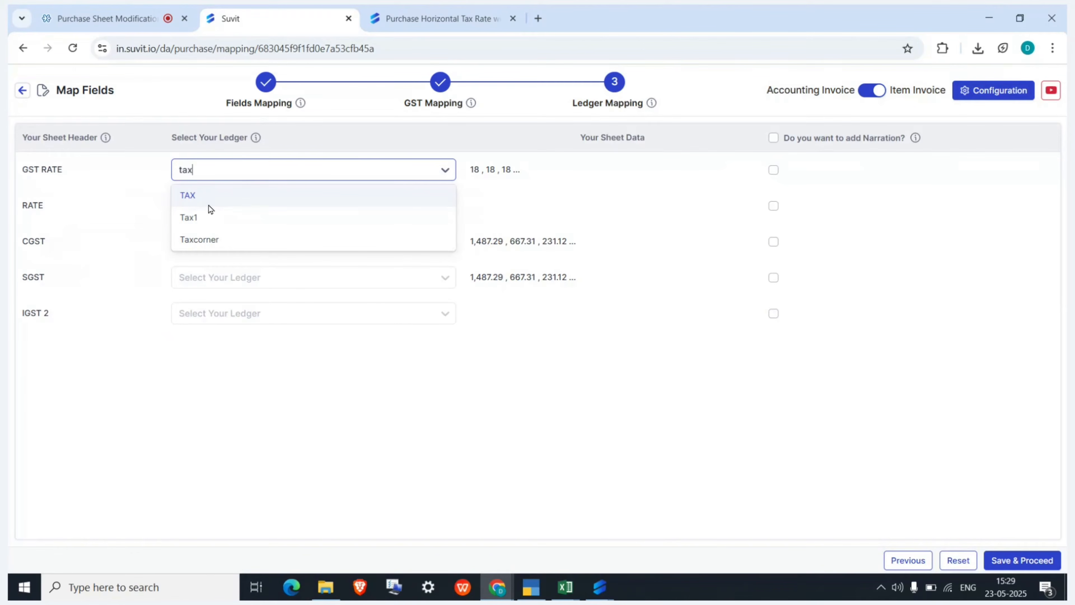
key(BackSpace)
key(BackSpace)
key(BackSpace)
click(414, 427)
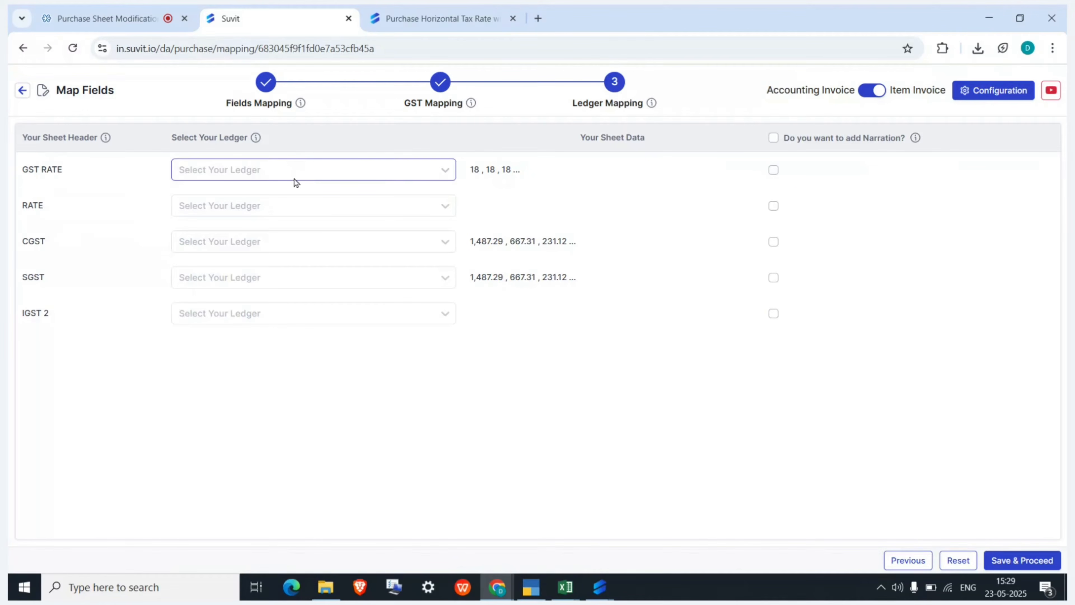
- Try mapping the CGST header to the CGST2.5% ledger, and clear that mapping
click(281, 244)
text(cgst)
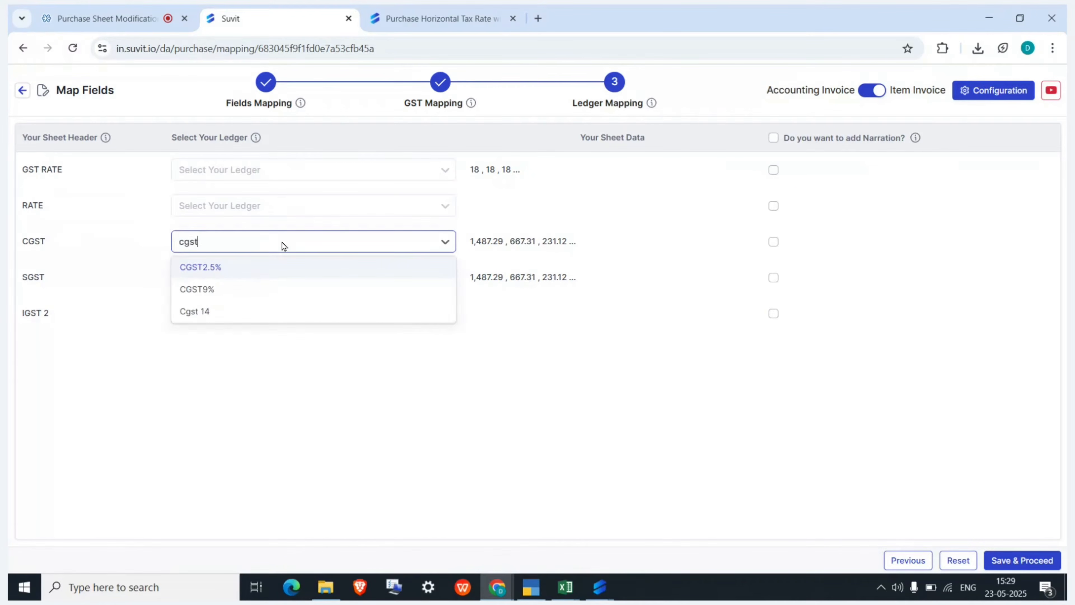
key(Return)
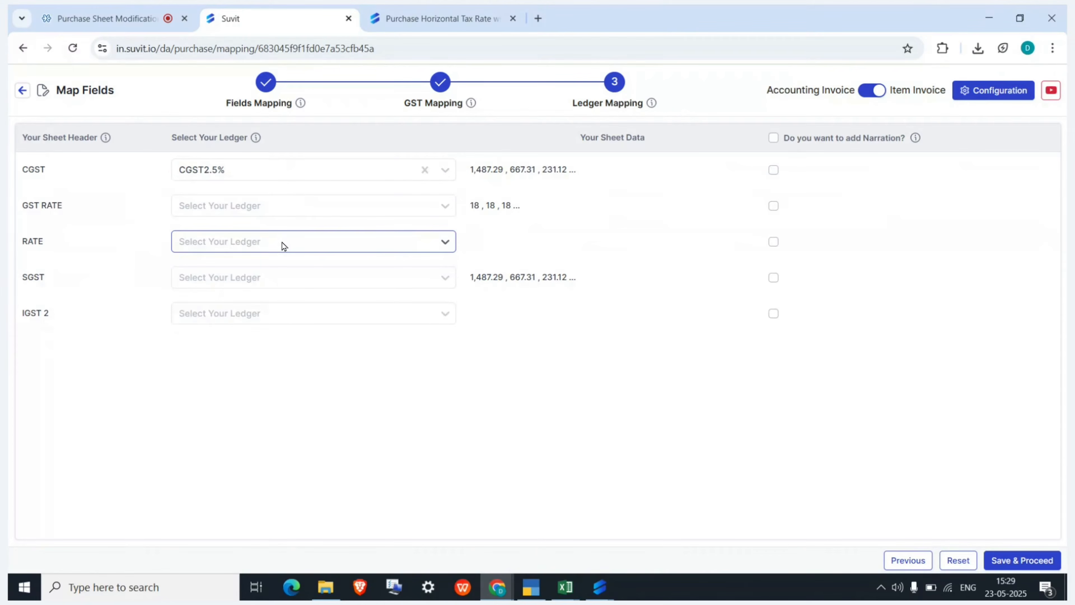
click(425, 170)
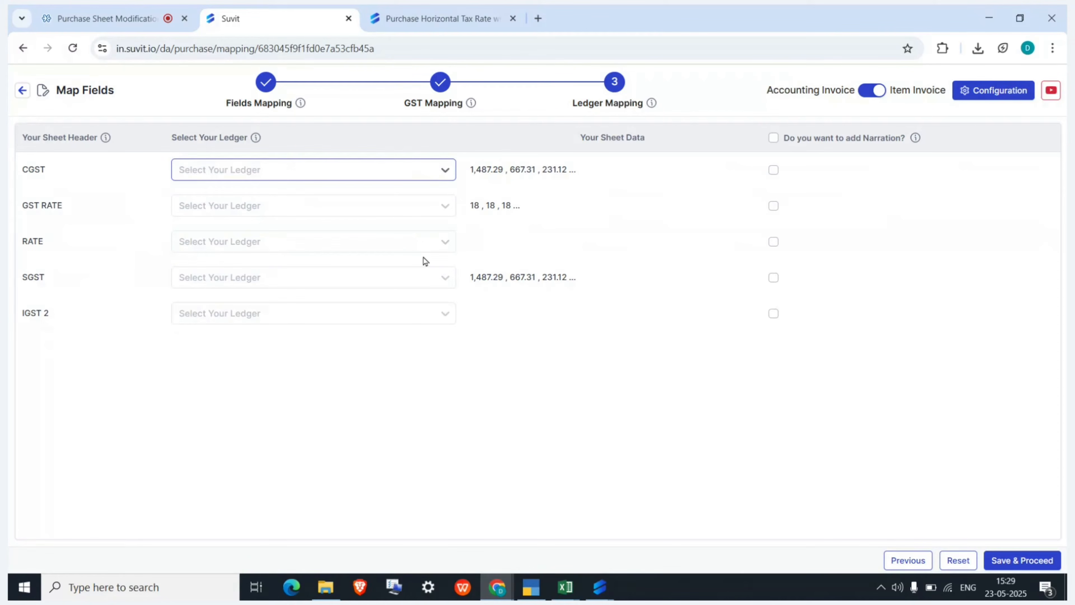
- Save the mapping with all remaining headers unmapped, proceed to the purchase transactions and dismiss the missing-ledgers notice
click(998, 560)
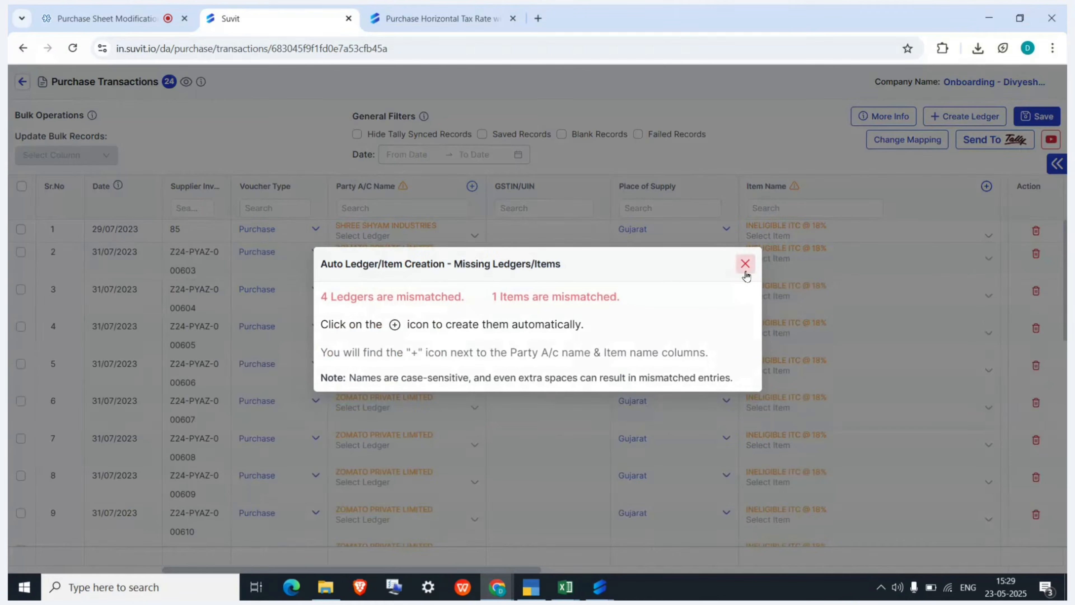
click(744, 266)
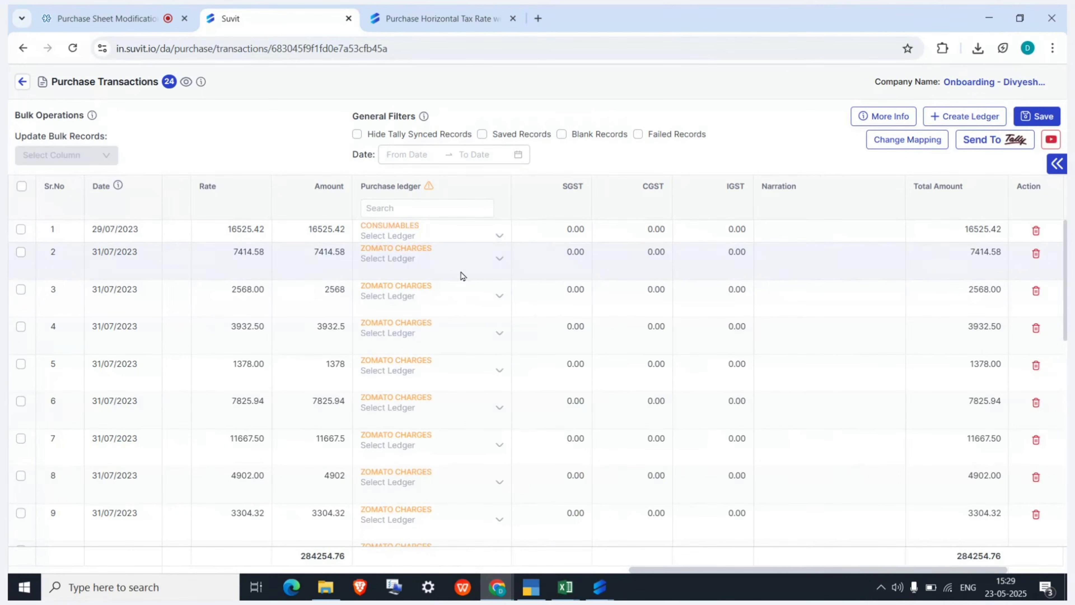
- Start creating a ledger named Zomato charges with the ledger type Purchase Accounts
click(447, 268)
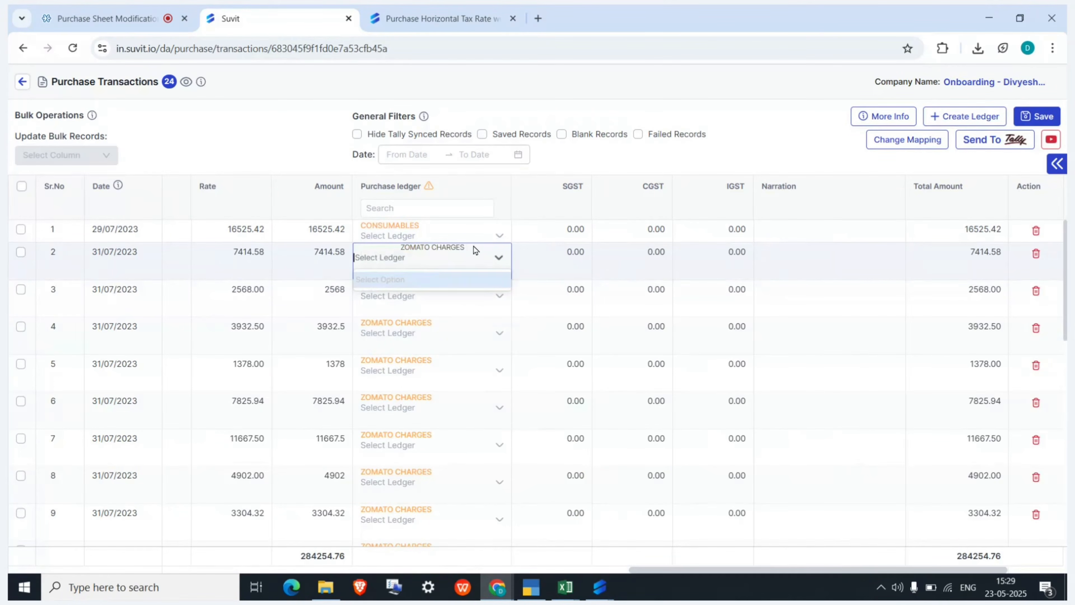
click(983, 116)
click(311, 279)
text(Zomato charges)
key(Tab)
text(spu)
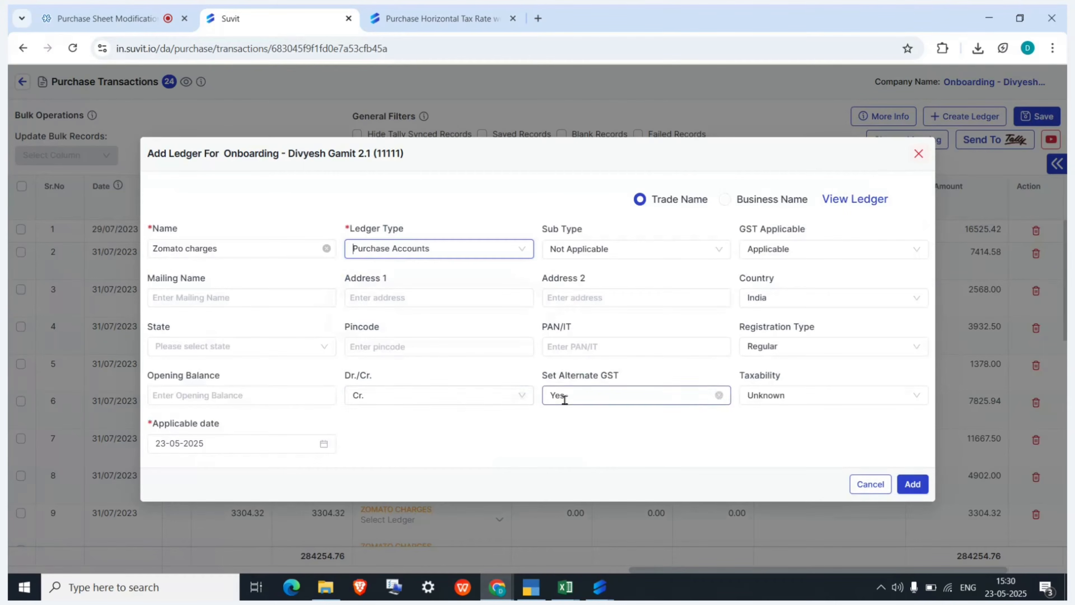
- Set the new ledger's alternate GST to Yes, its taxability to Taxable and its integrated tax to 18
click(564, 399)
click(582, 419)
click(761, 400)
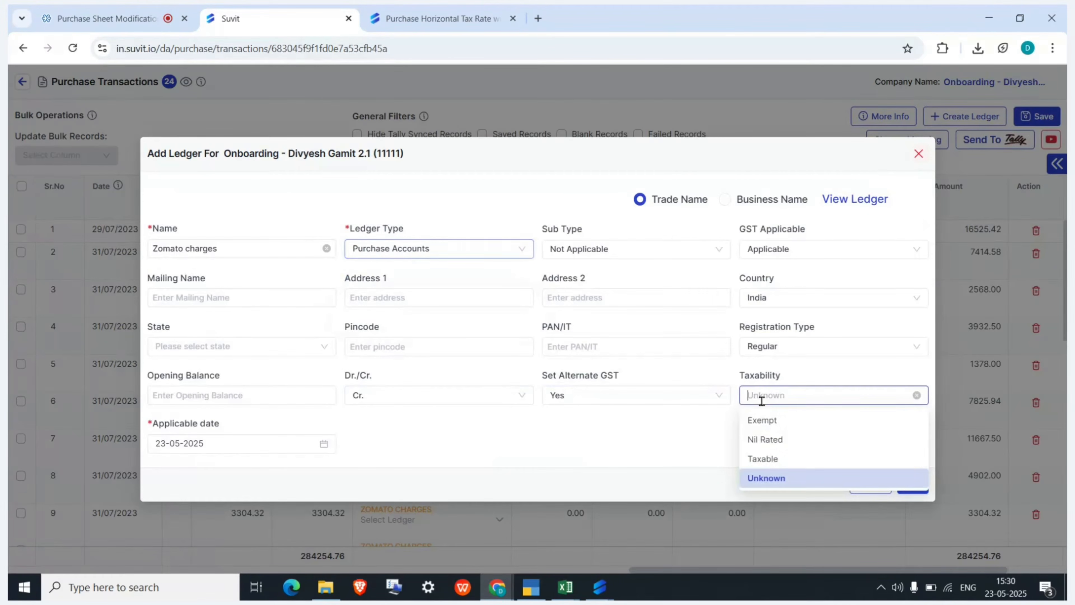
click(756, 464)
click(415, 443)
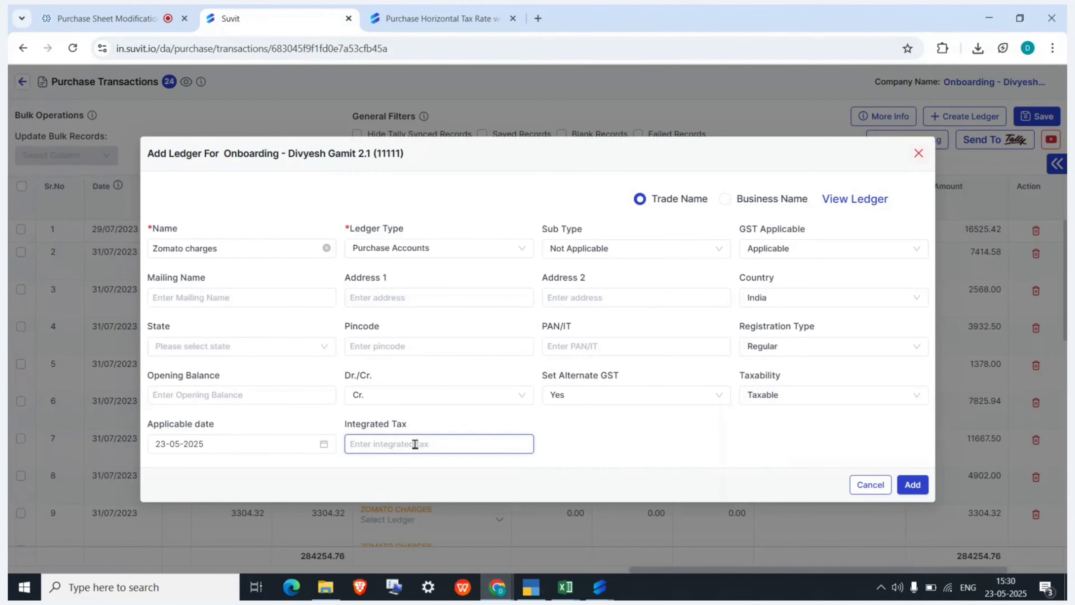
text(18)
- Set the ledger's applicable date to 04-05-2020 and add the ledger
click(325, 445)
click(324, 444)
click(160, 211)
click(159, 212)
click(160, 211)
click(159, 211)
click(160, 212)
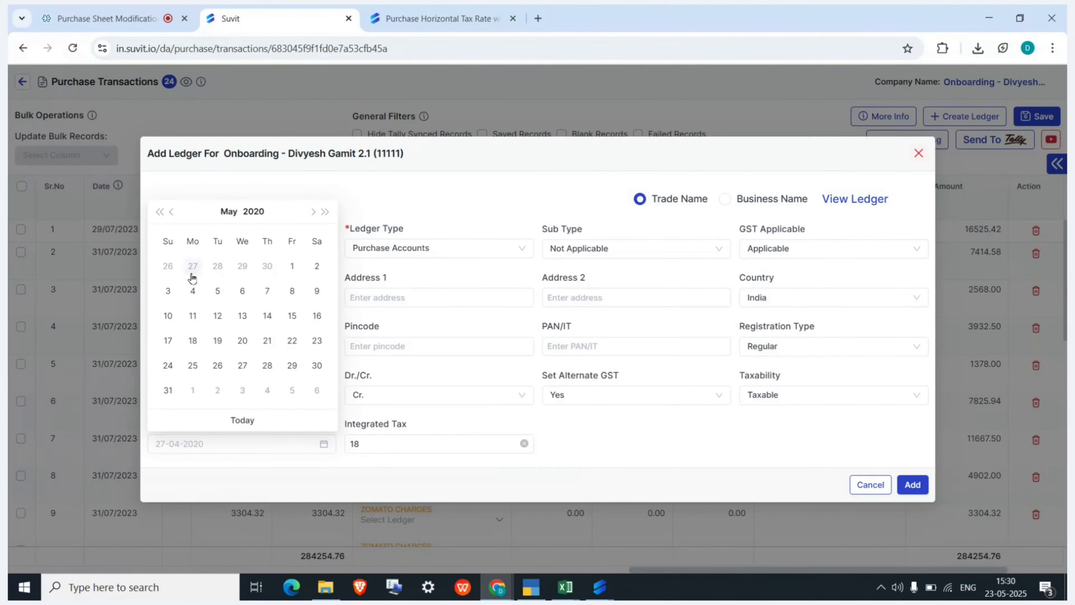
click(193, 291)
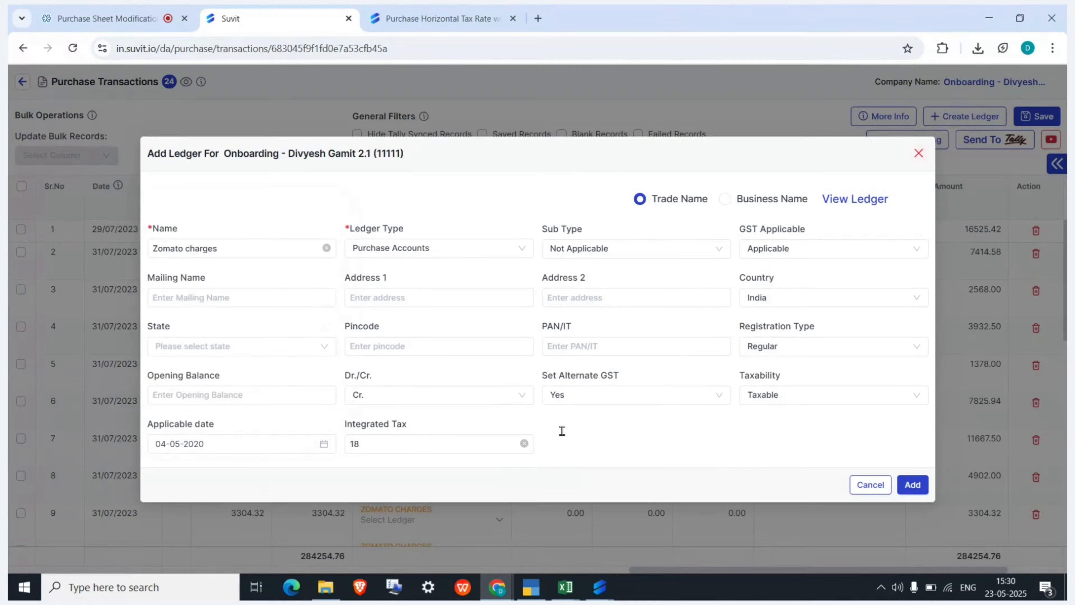
click(913, 484)
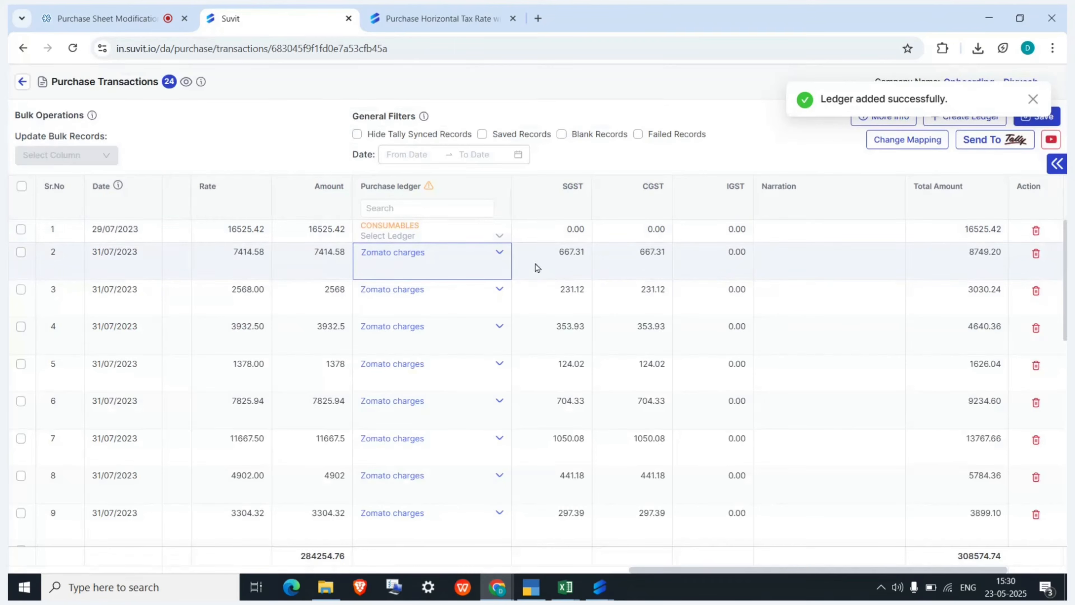
- Assign the Purchase @ 5% ledger to the first purchase record
key(ctrl+plus)
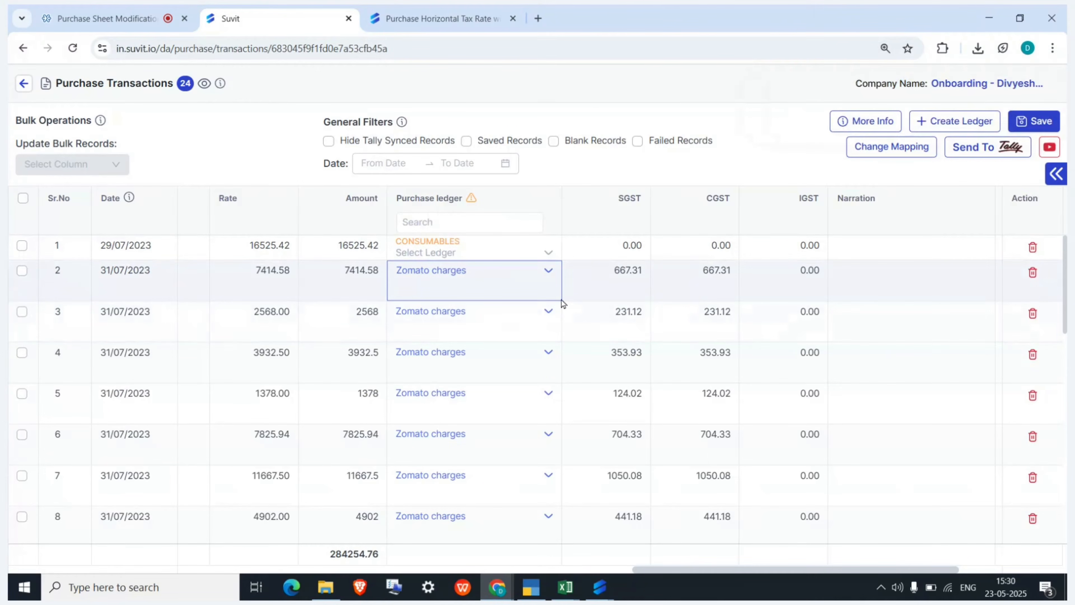
click(547, 250)
text(pur)
click(440, 401)
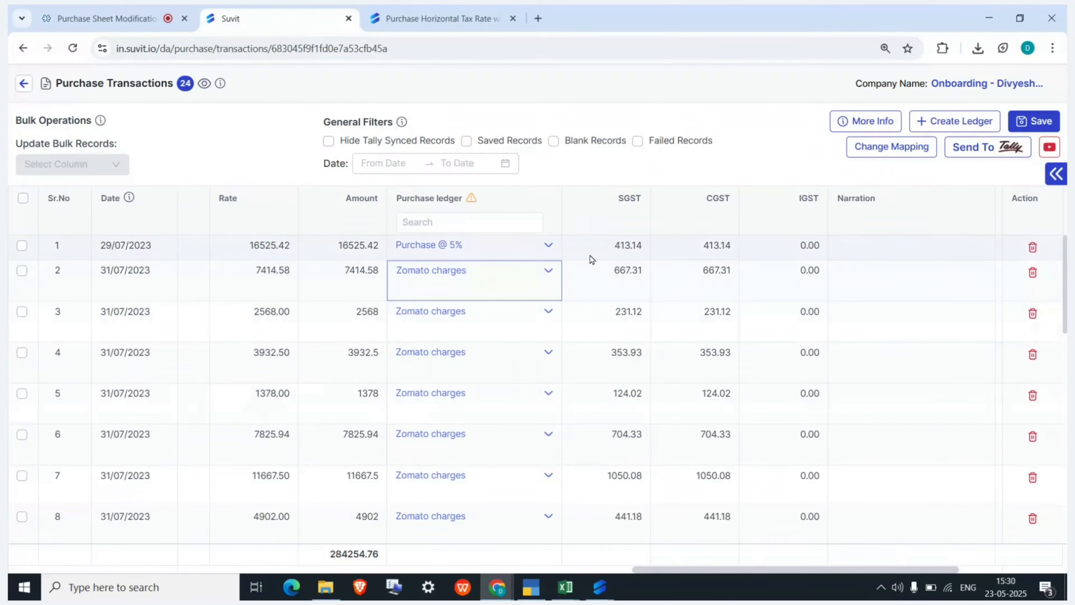
key(ctrl+s)
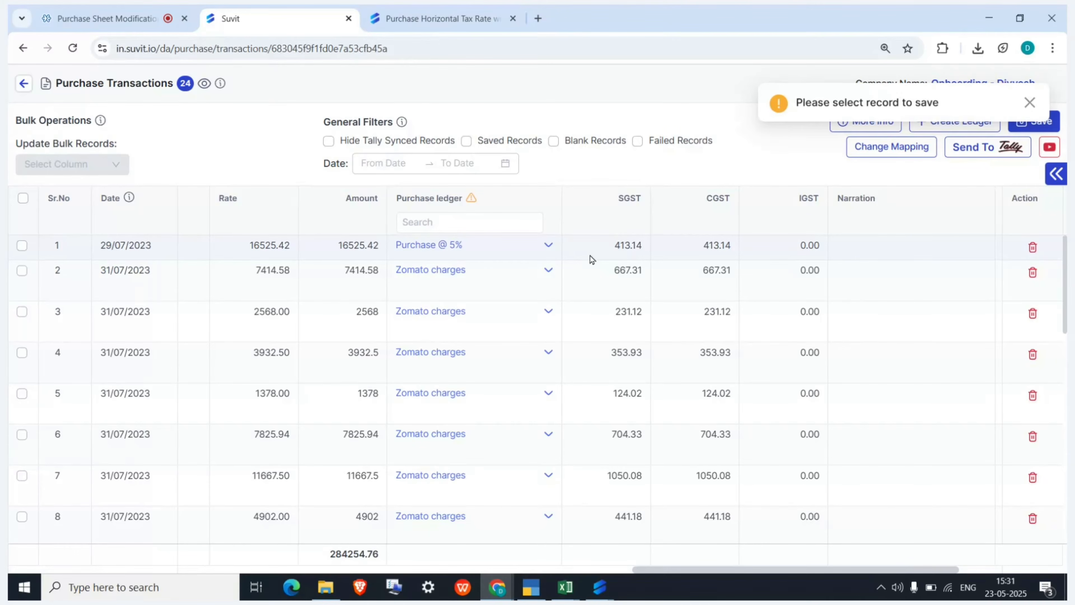
drag(939, 103, 812, 105)
click(1029, 103)
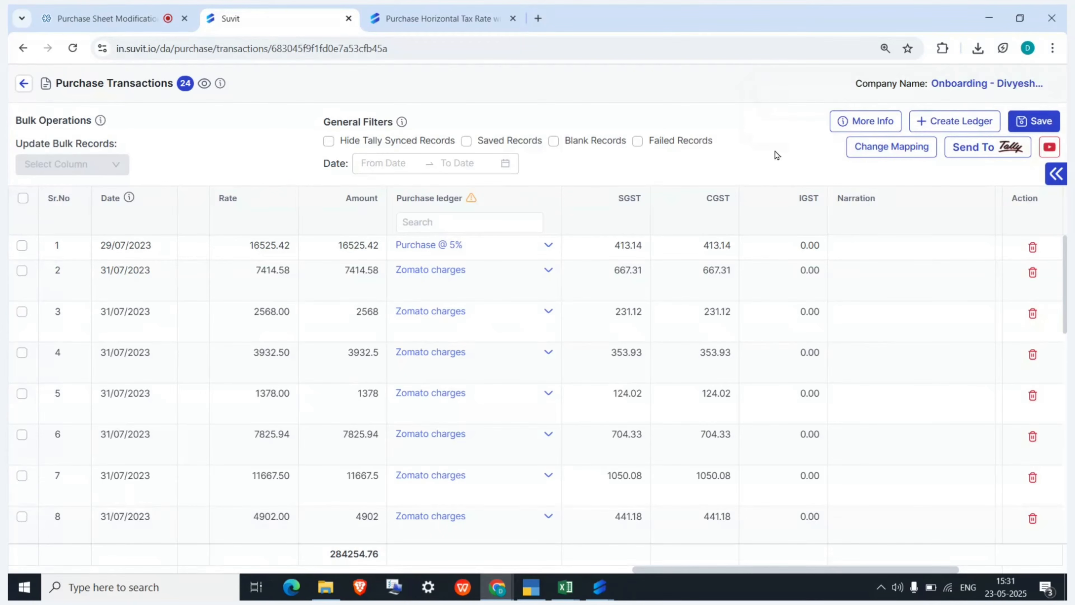
- Select and save all purchase records, review their purchase ledger and tax columns, and clear the selection
click(24, 198)
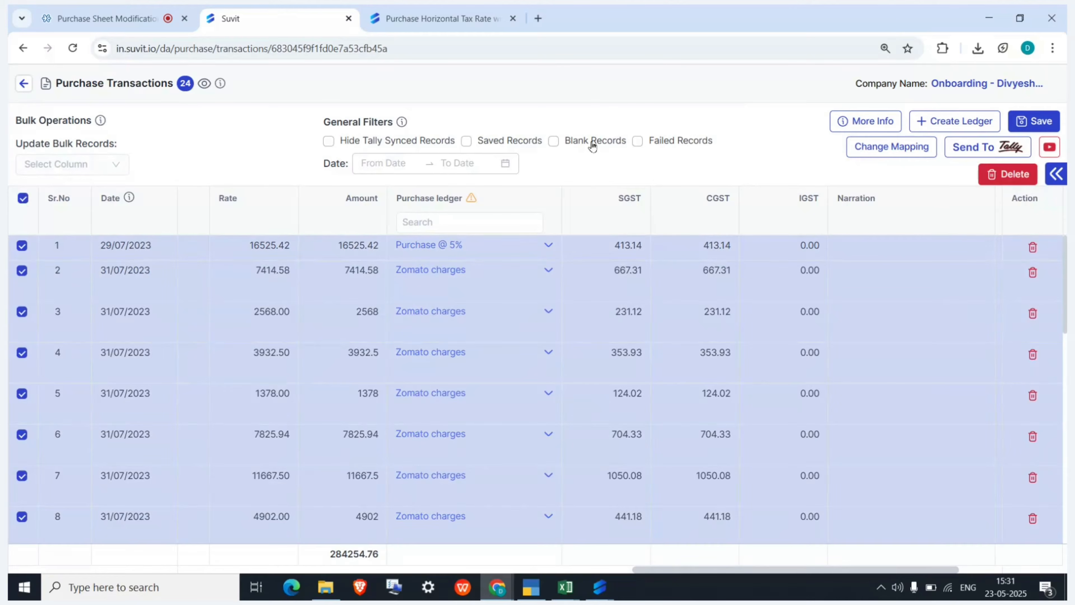
click(1022, 123)
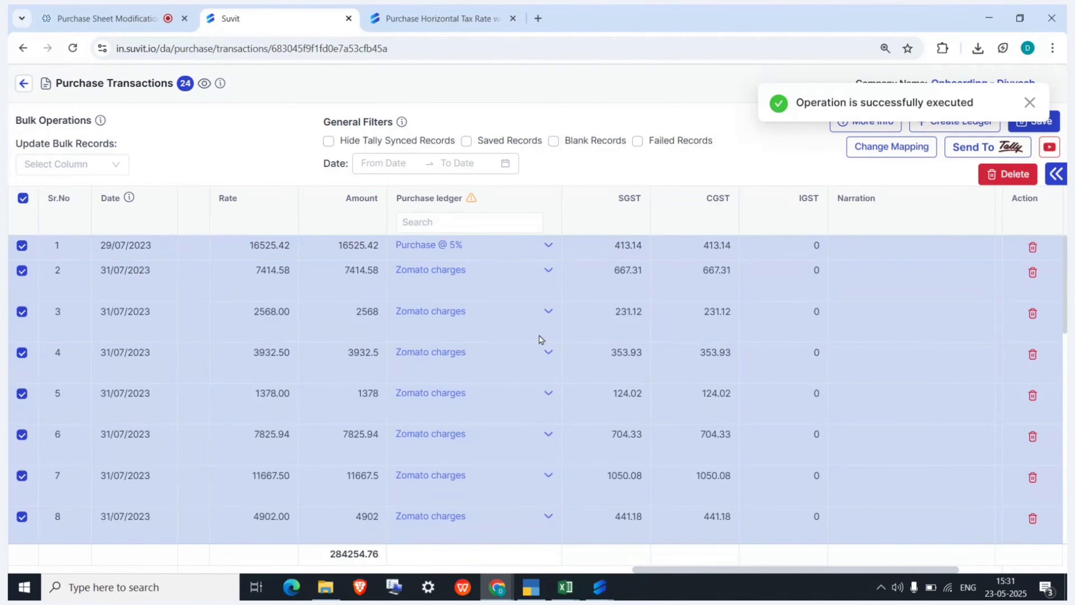
scroll(540, 339, left, 10)
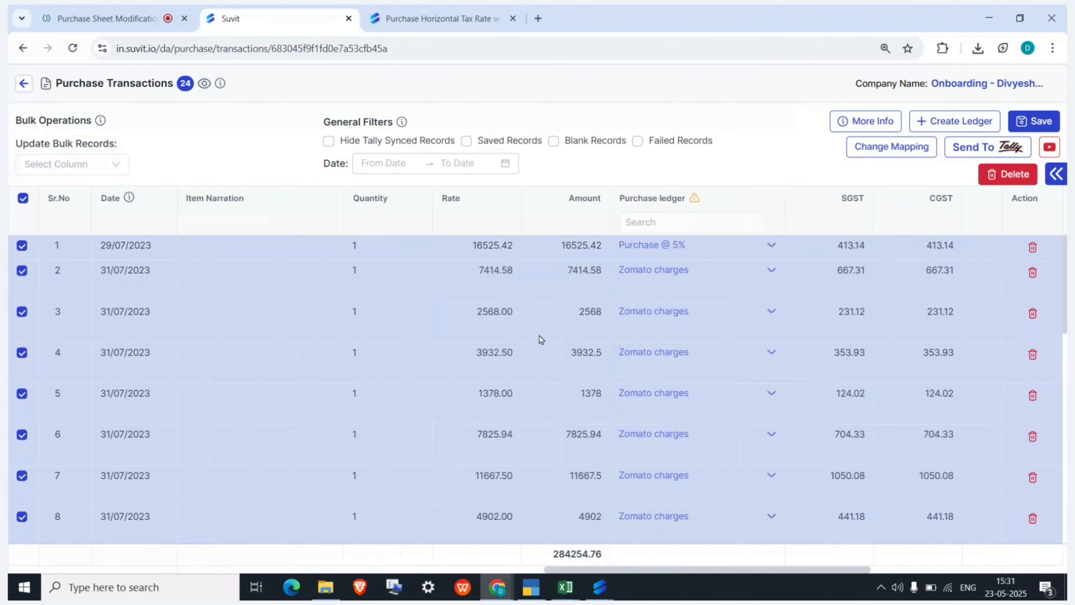
scroll(541, 340, right, 10)
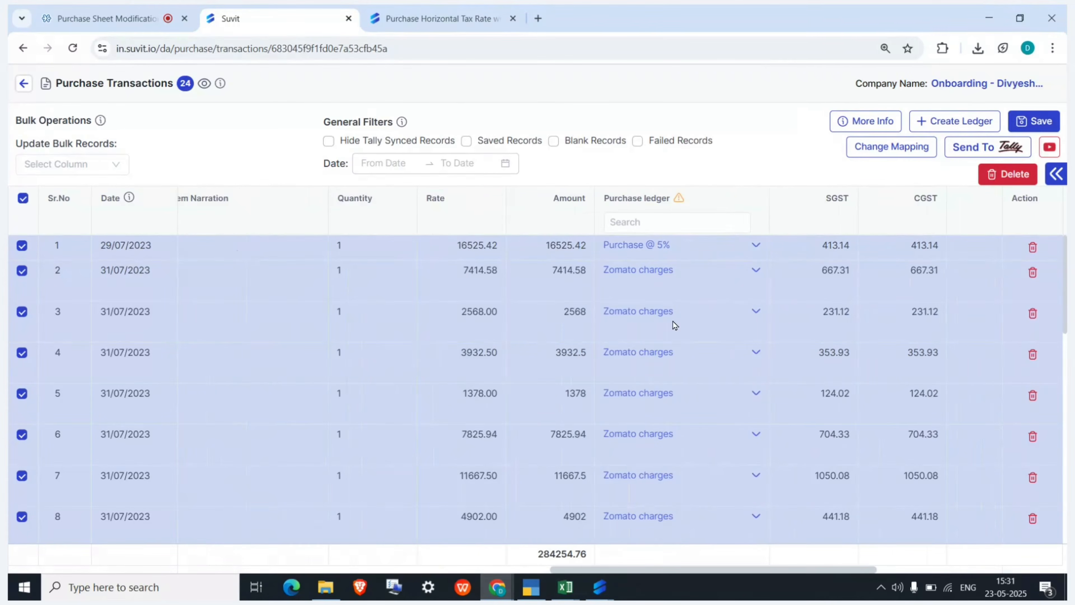
scroll(674, 325, right, 1)
scroll(674, 324, down, 1)
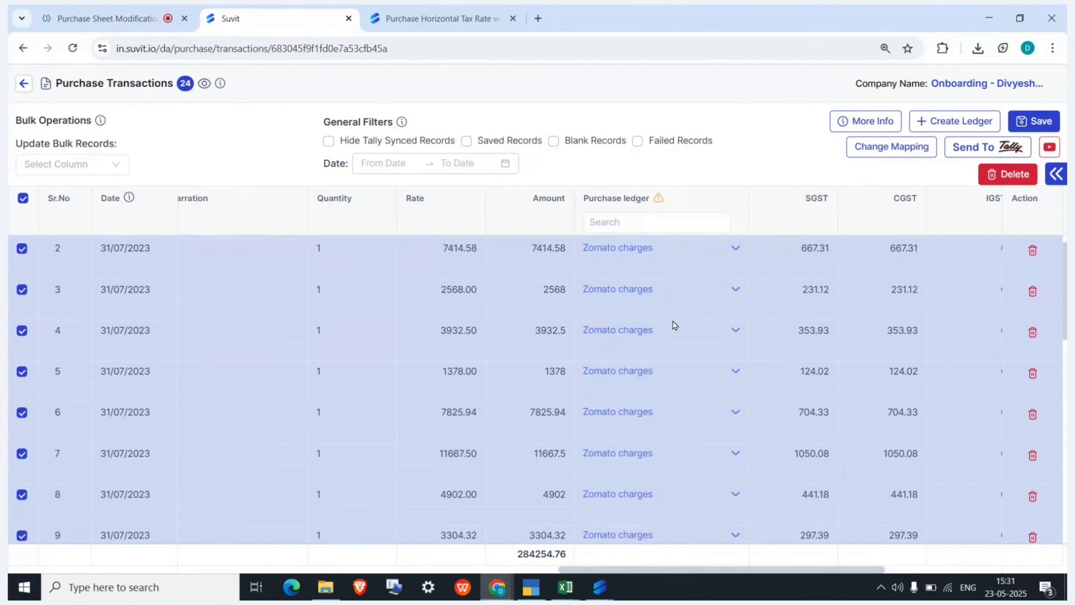
click(23, 198)
- Assign the Purchase @ 18%, Purchase @ 5% and Purchase @ 12% ledgers to records 14, 15 and 16 respectively
scroll(610, 279, down, 10)
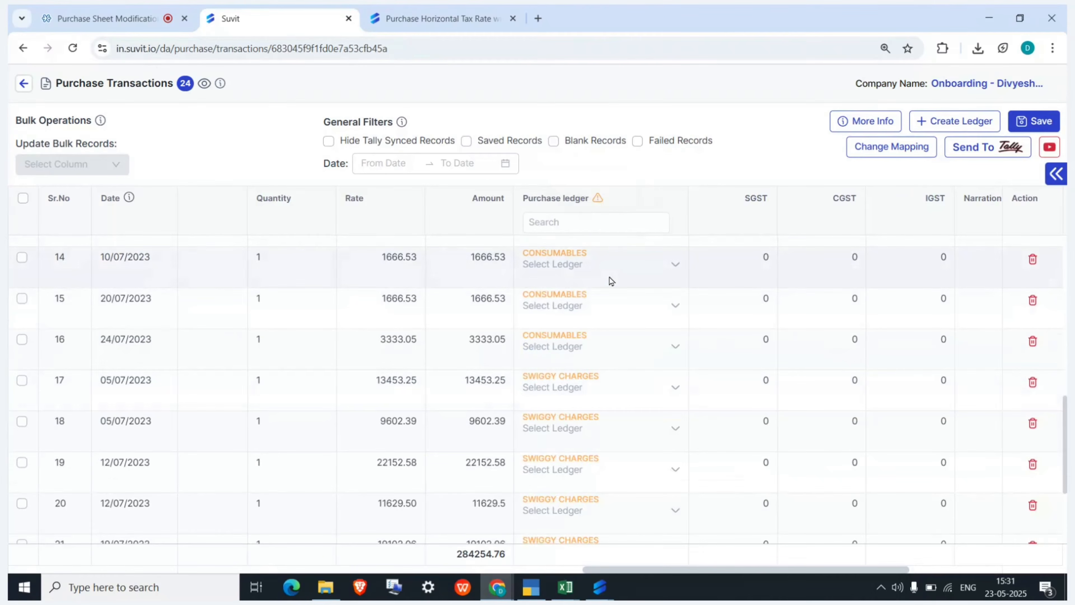
click(610, 278)
text(18)
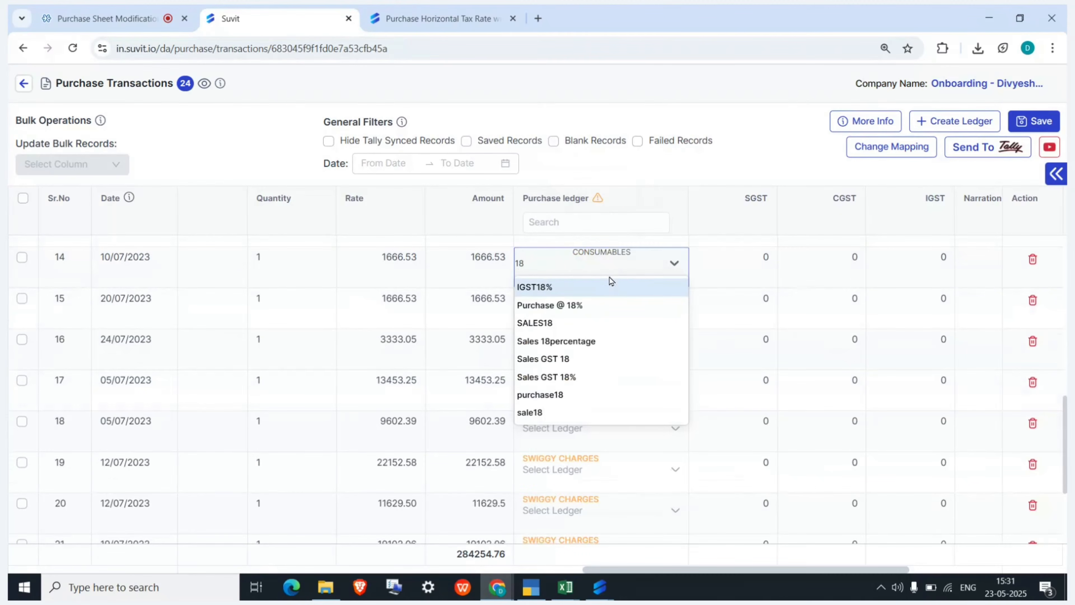
click(584, 305)
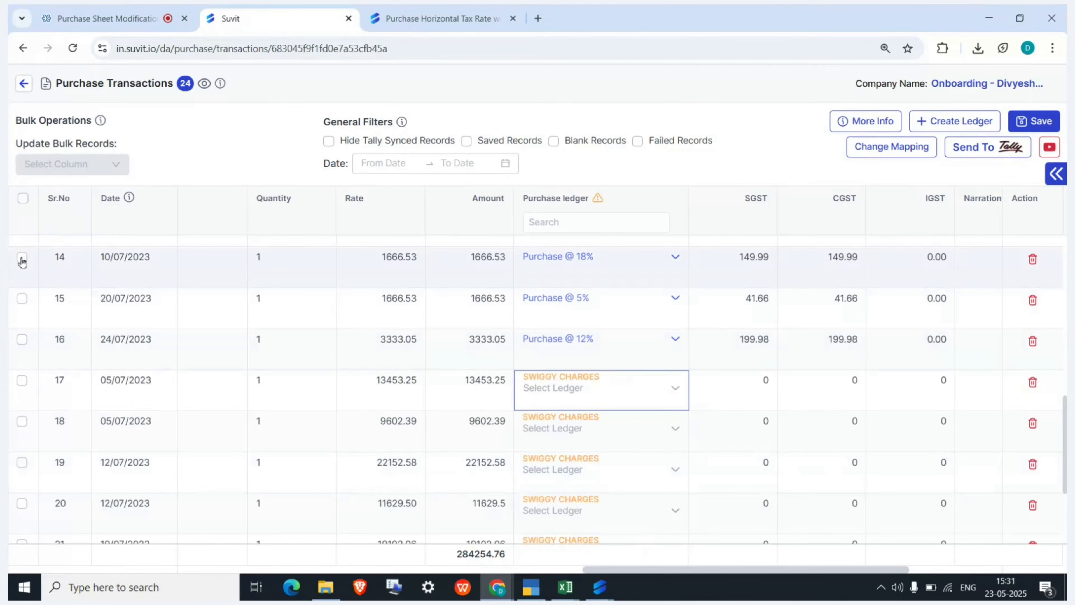
- Select purchase records 14, 15 and 16
click(23, 259)
click(22, 301)
click(23, 339)
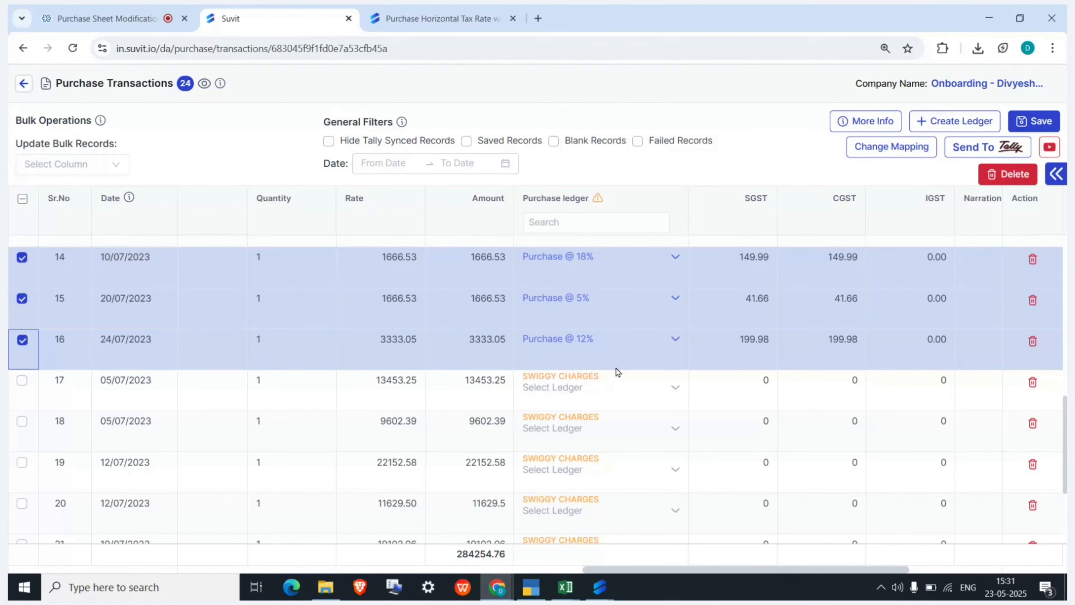
- Check the PARTICULARS and GST ledger columns in NEW 2A.xlsx in Excel, and return to Suvit to review the selected records' taxes
key(alt+Tab)
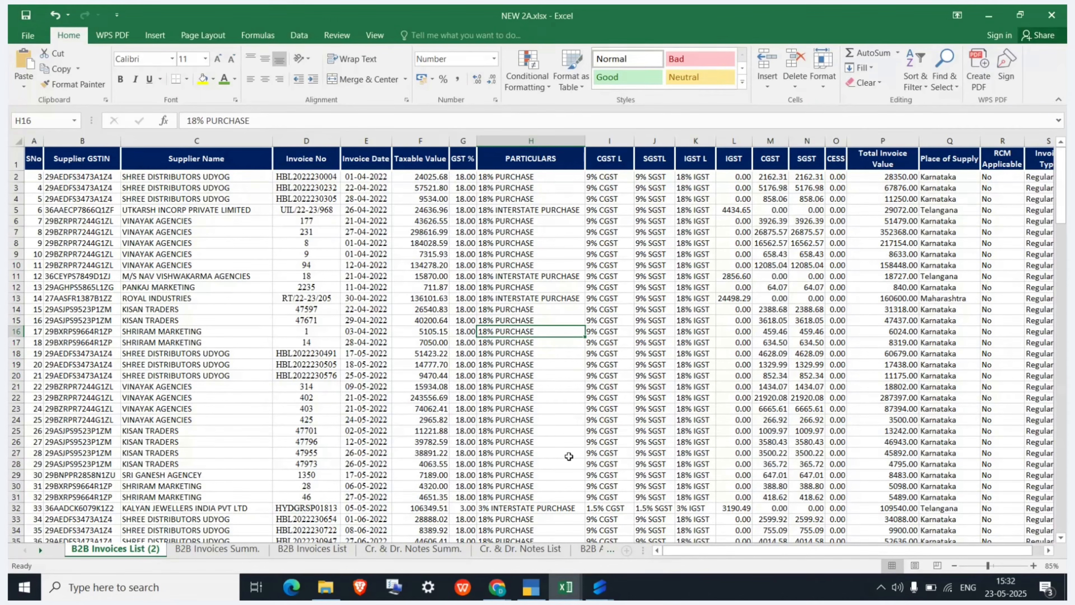
mouse_move(497, 587)
click(420, 523)
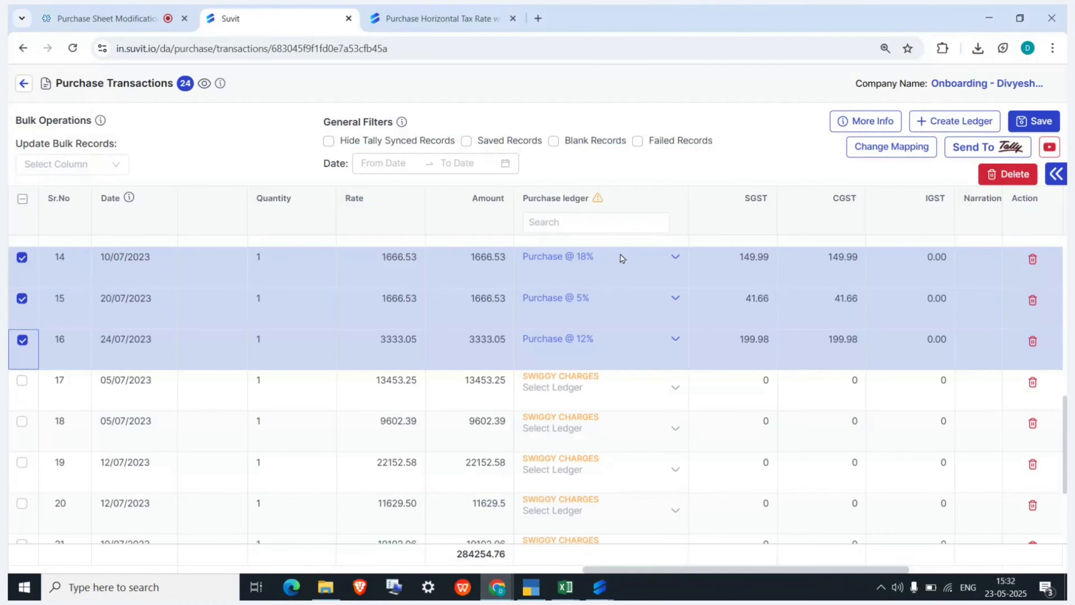
scroll(621, 259, right, 2)
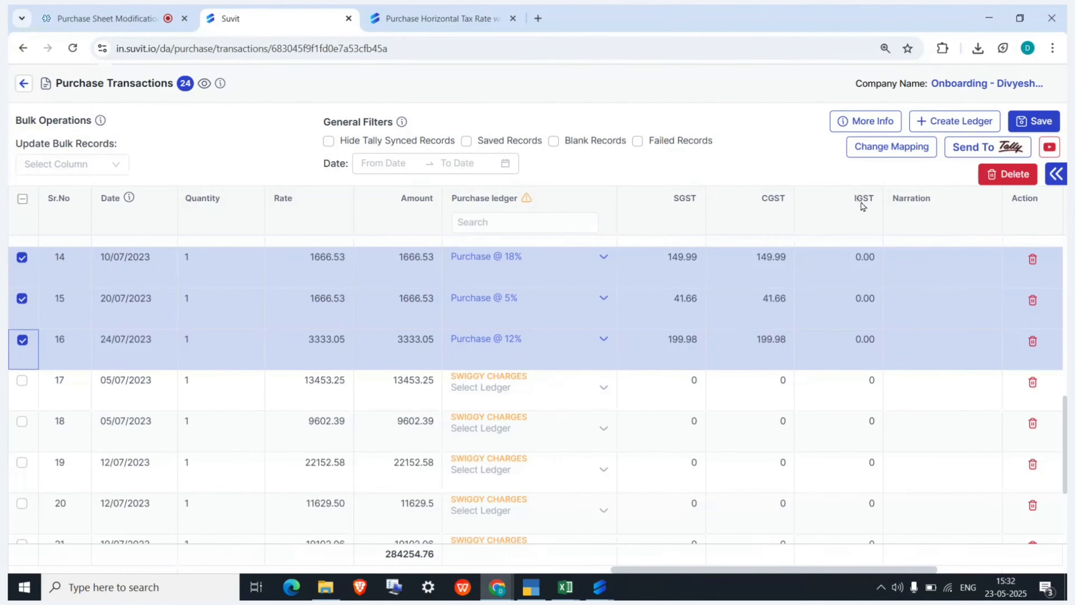
scroll(457, 321, up, 3)
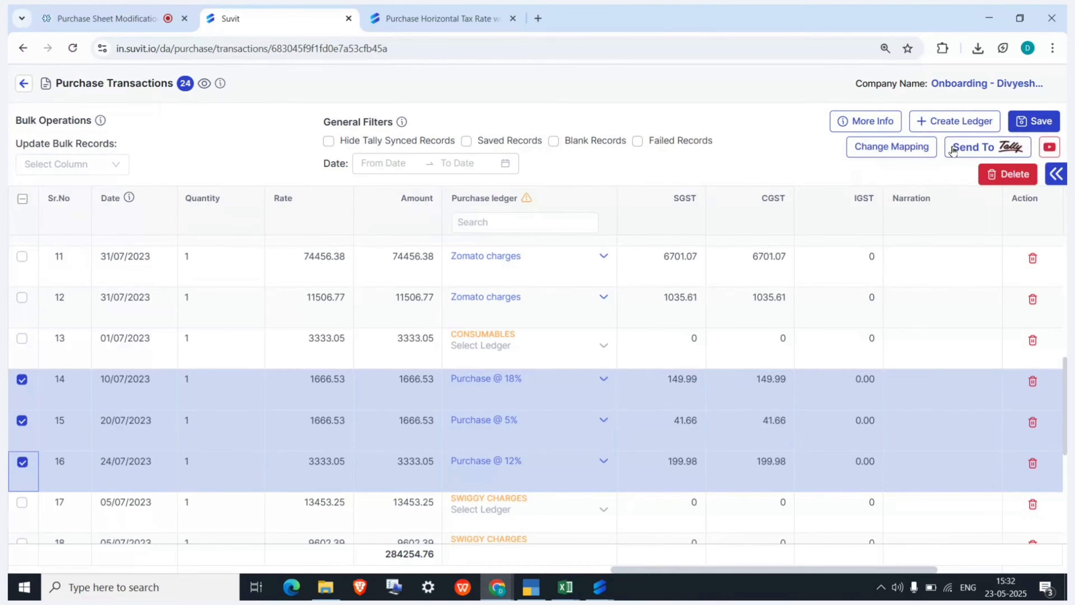
- Save the selected purchase records 14, 15 and 16 and try to send them to Tally
click(1025, 124)
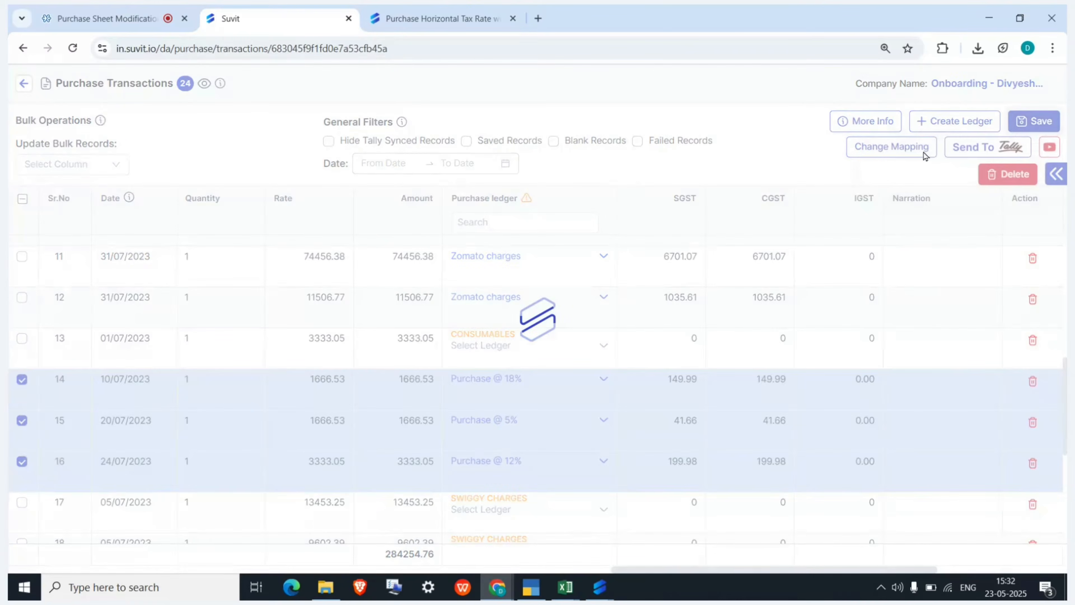
click(970, 157)
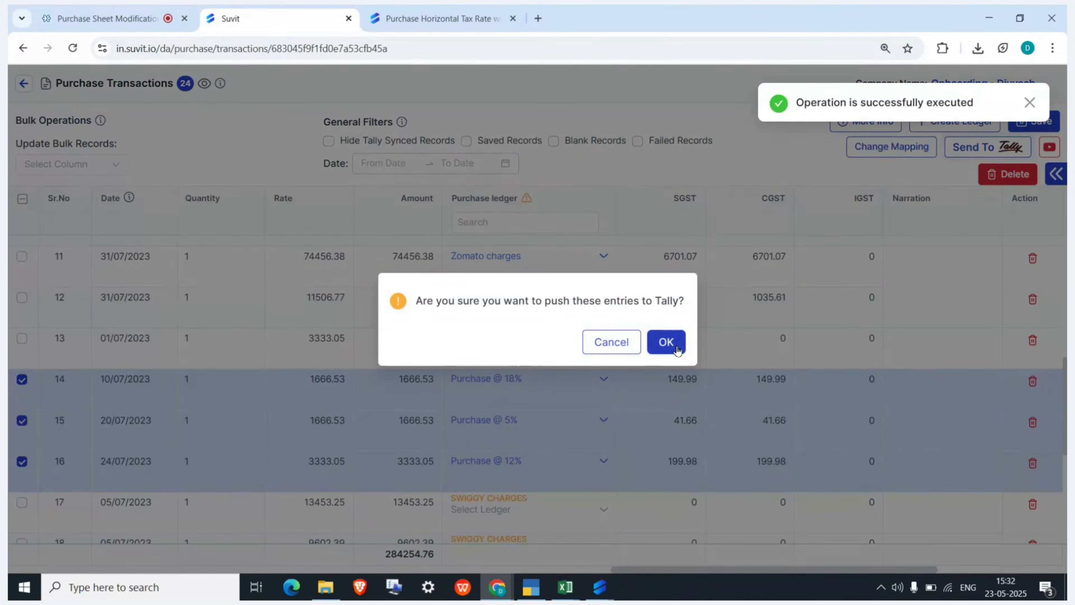
click(660, 341)
- Auto-create the missing party ledgers without review and send records 14, 15 and 16 to Tally again
click(477, 198)
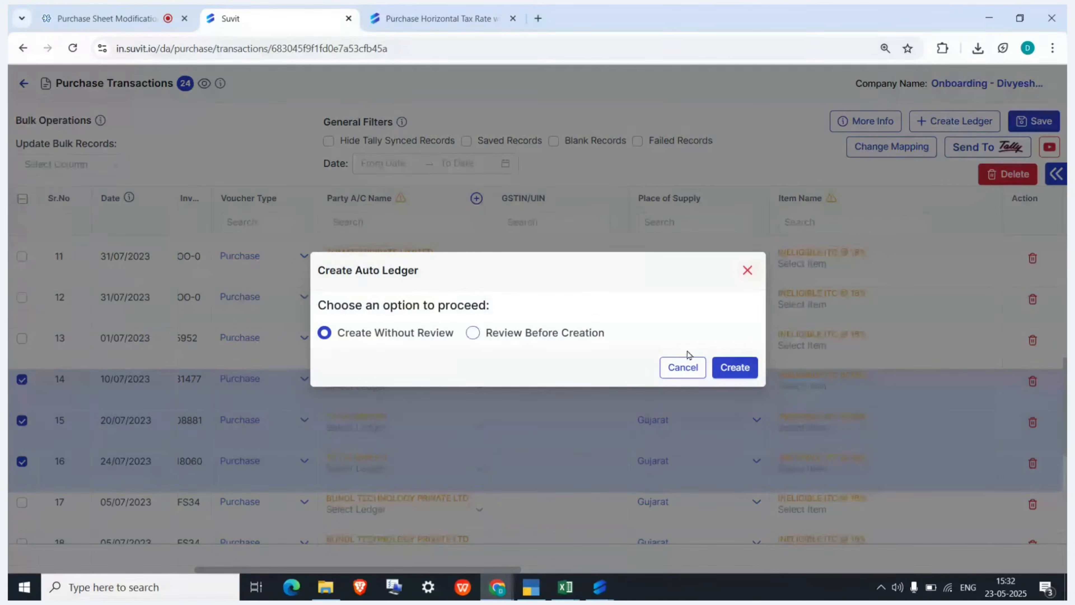
click(726, 368)
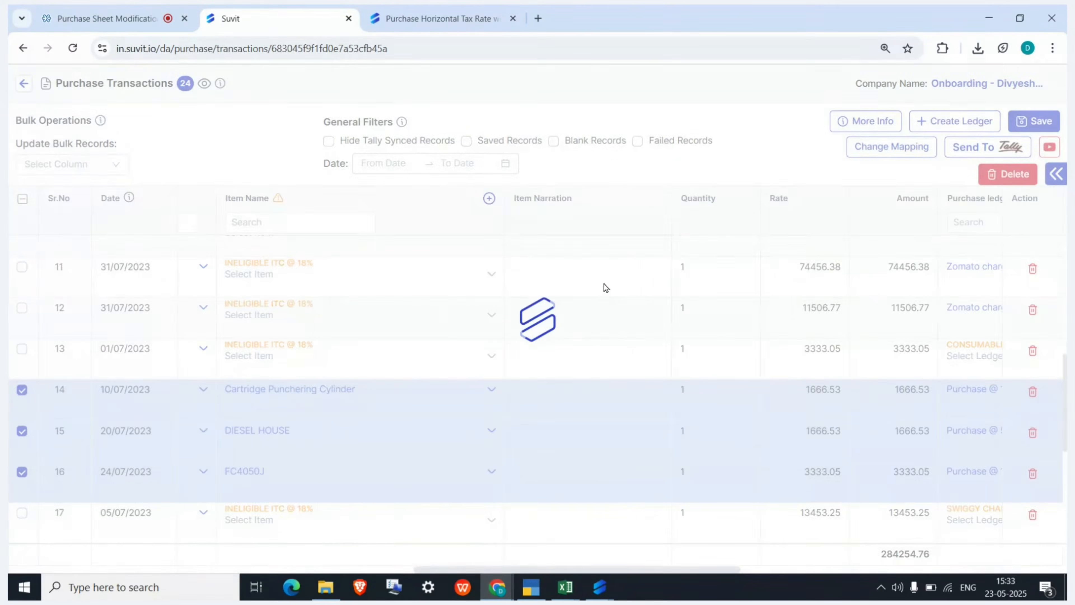
click(974, 148)
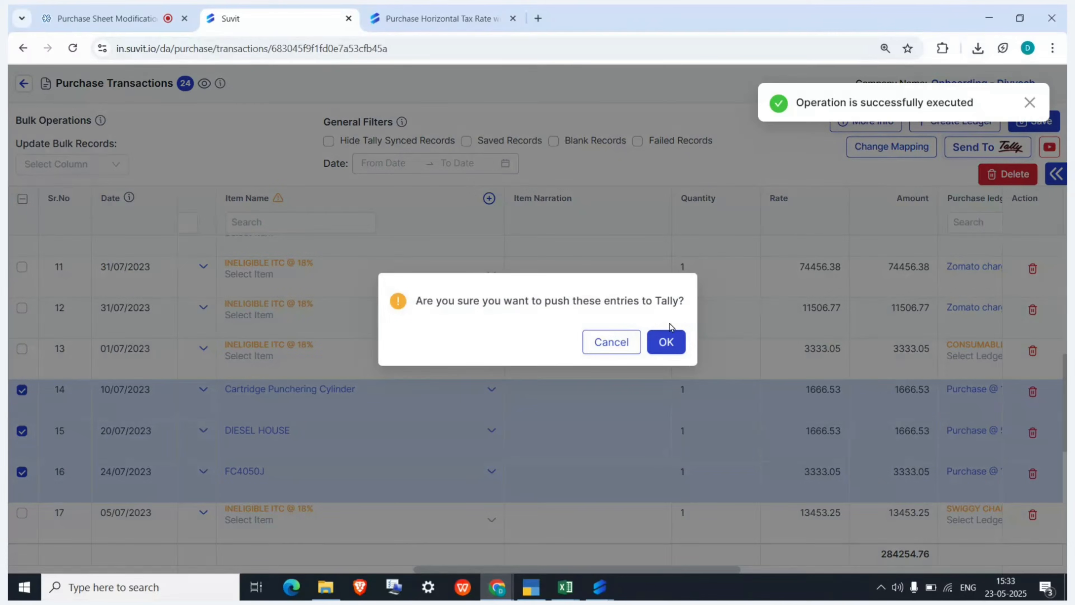
click(673, 338)
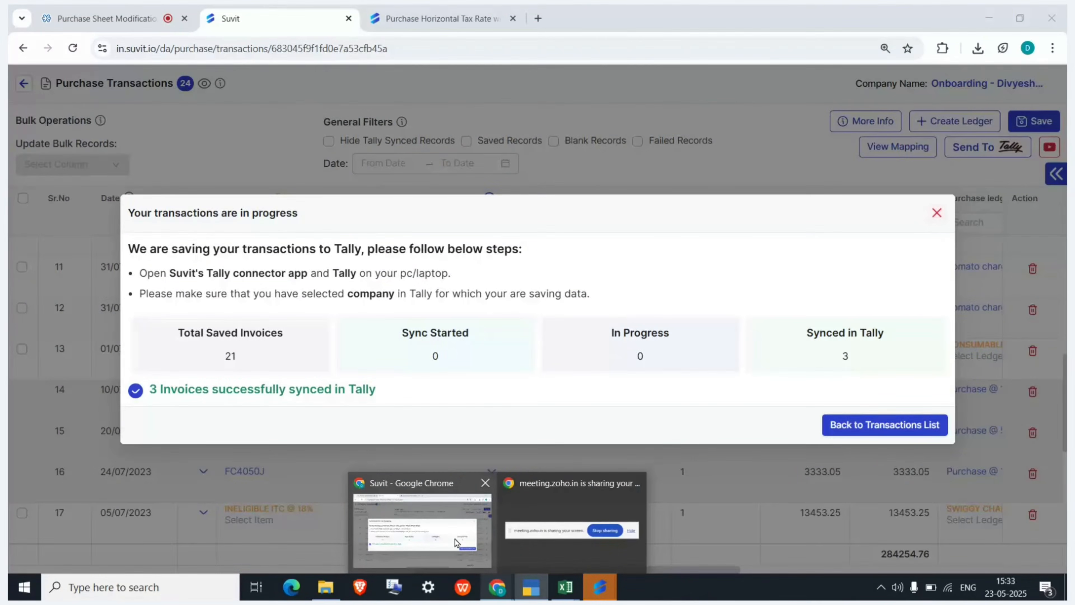
- Switch to TallyPrime and review the three synced purchase vouchers for their purchase ledgers, items and GST amounts
click(531, 586)
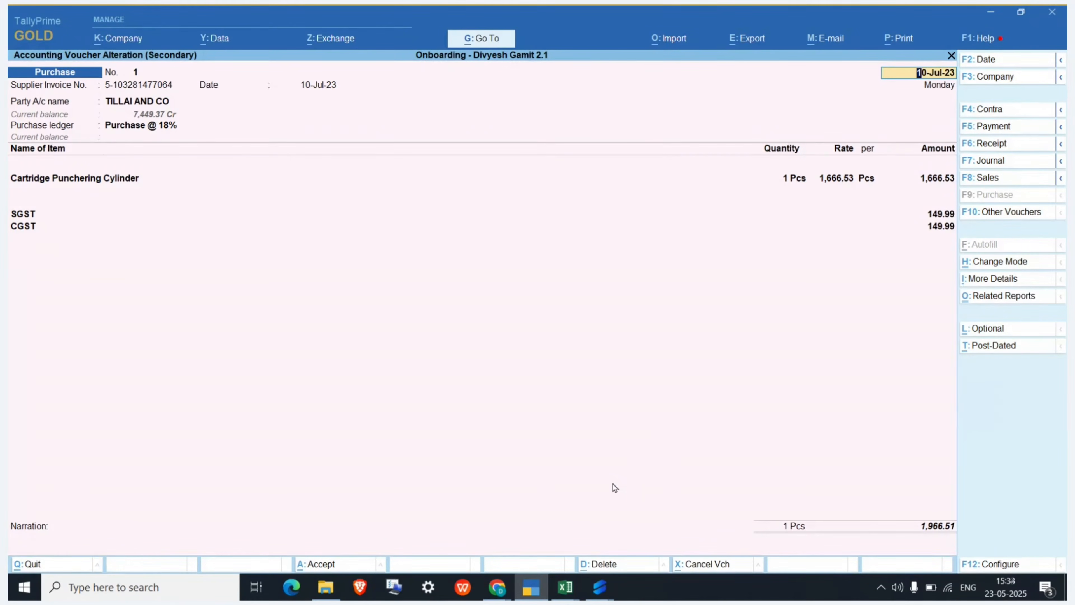
key(Return)
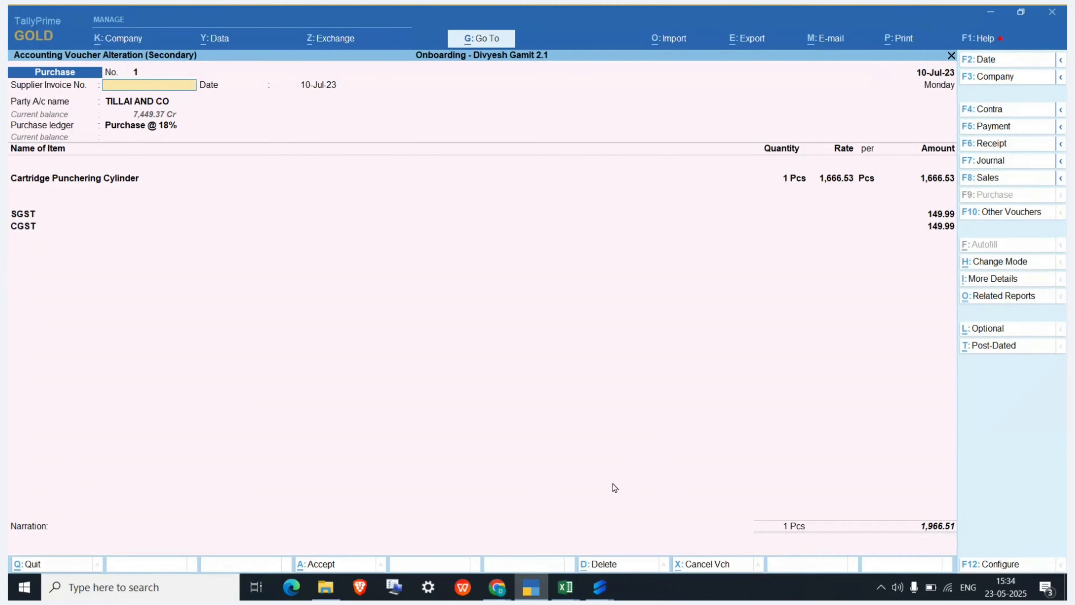
key(Escape)
key(Return)
key(Down)
key(Return)
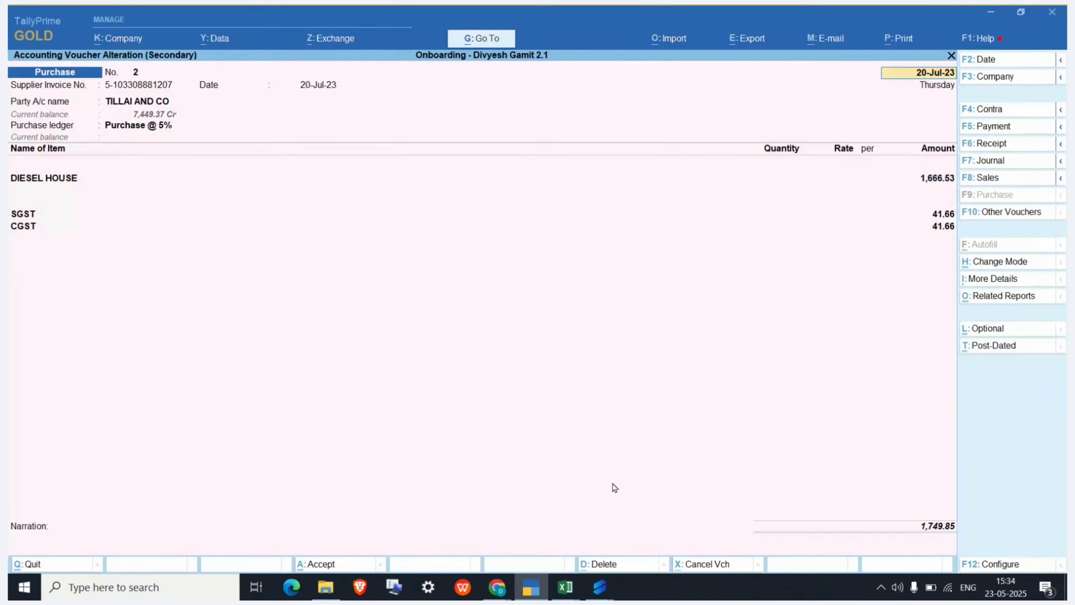
key(Escape)
key(Return)
key(Down)
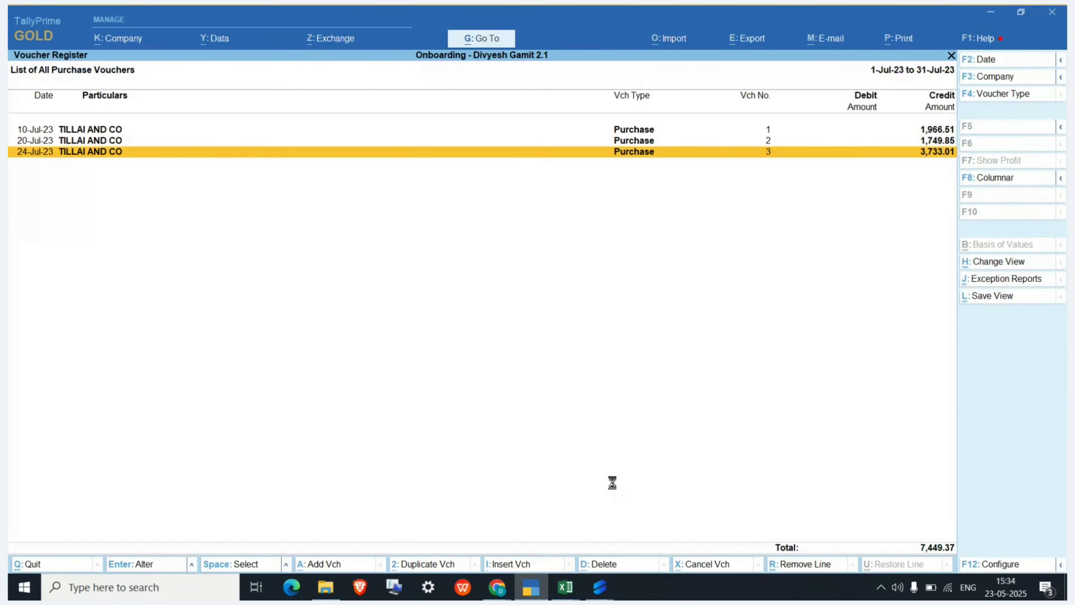
key(Return)
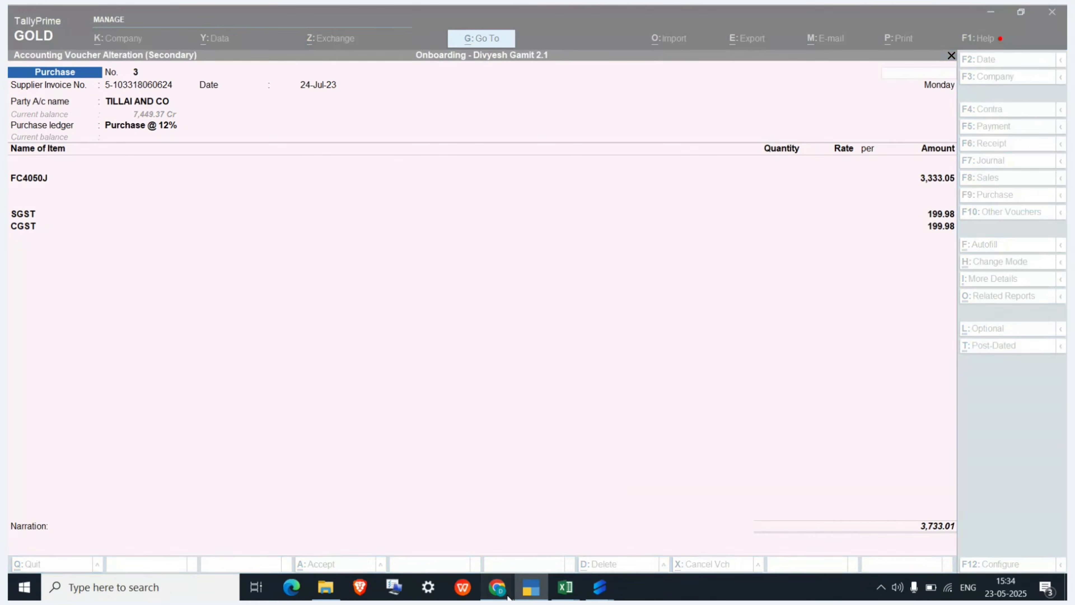
- Return briefly to Suvit, and switch to NEW 2A.xlsx in Excel to examine the PARTICULARS and GST ledger columns up close
mouse_move(497, 586)
click(452, 543)
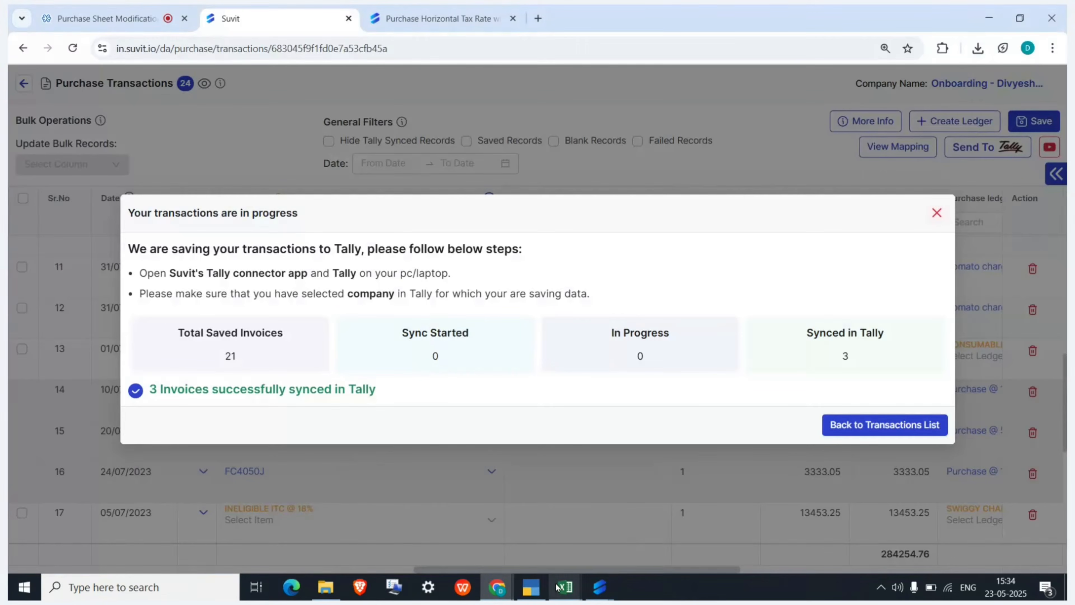
mouse_move(566, 587)
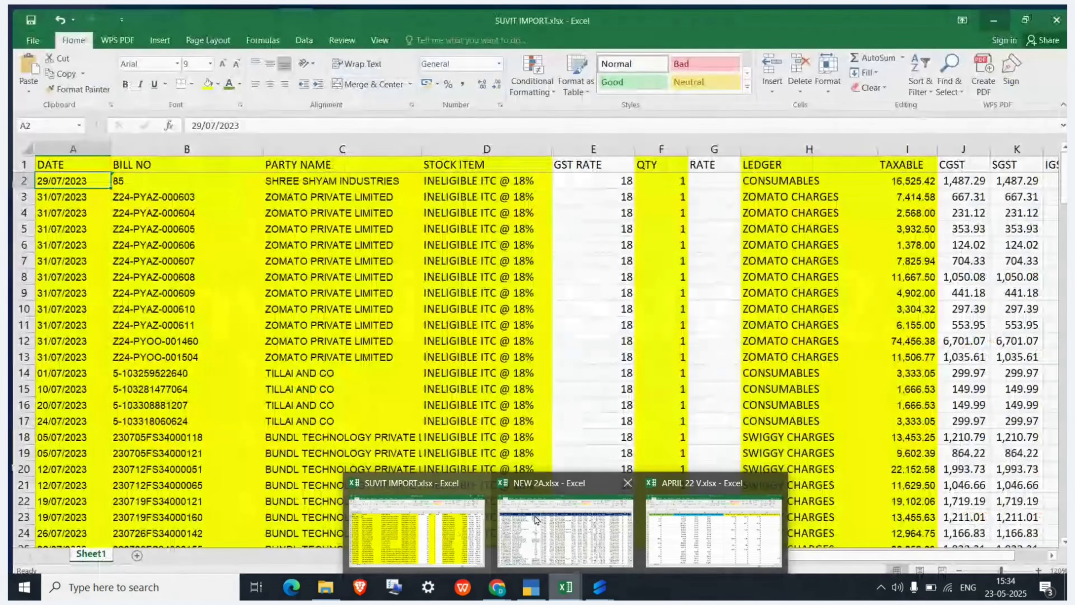
click(546, 515)
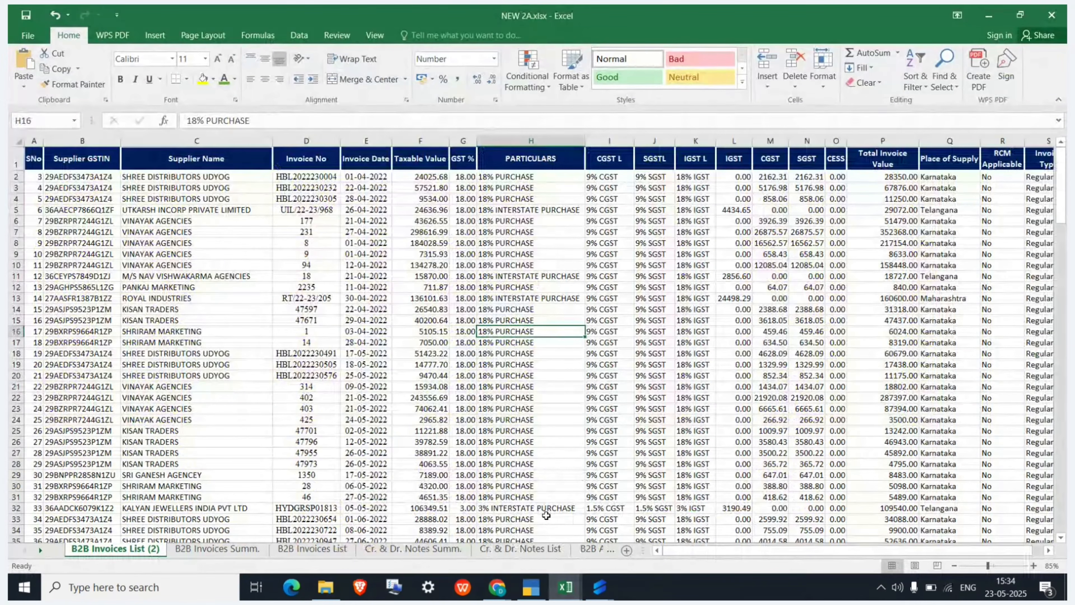
click(1034, 567)
click(1034, 567)
click(1034, 567)
click(1034, 566)
click(1034, 567)
click(1034, 567)
scroll(600, 446, up, 2)
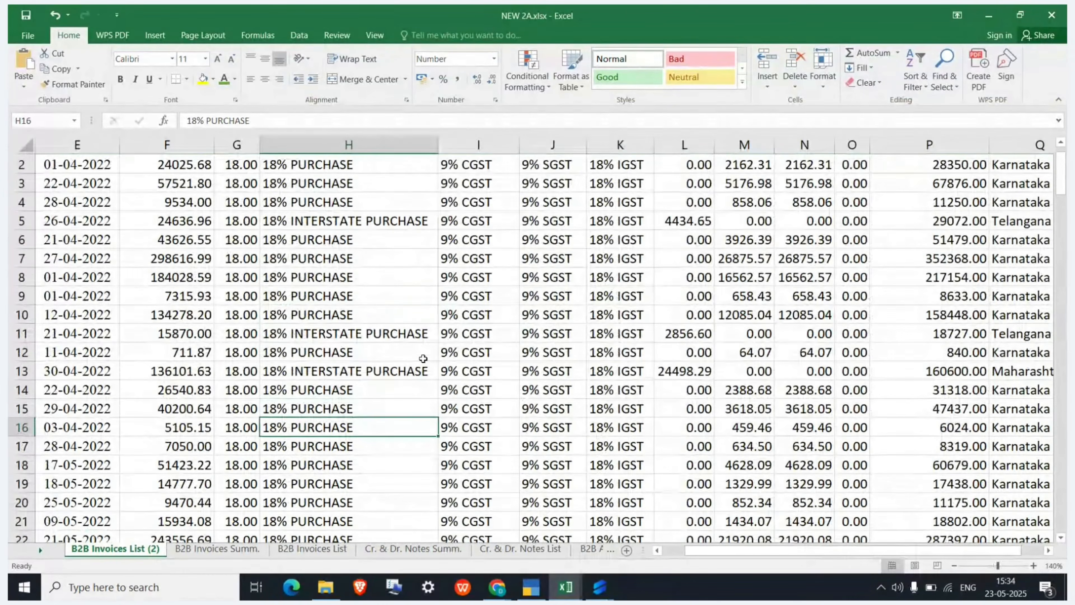
click(367, 337)
scroll(367, 263, down, 4)
scroll(367, 262, down, 5)
- Highlight the purchase and GST ledger cells H31:K31 in yellow and colour the text of H32:K32 green
click(325, 223)
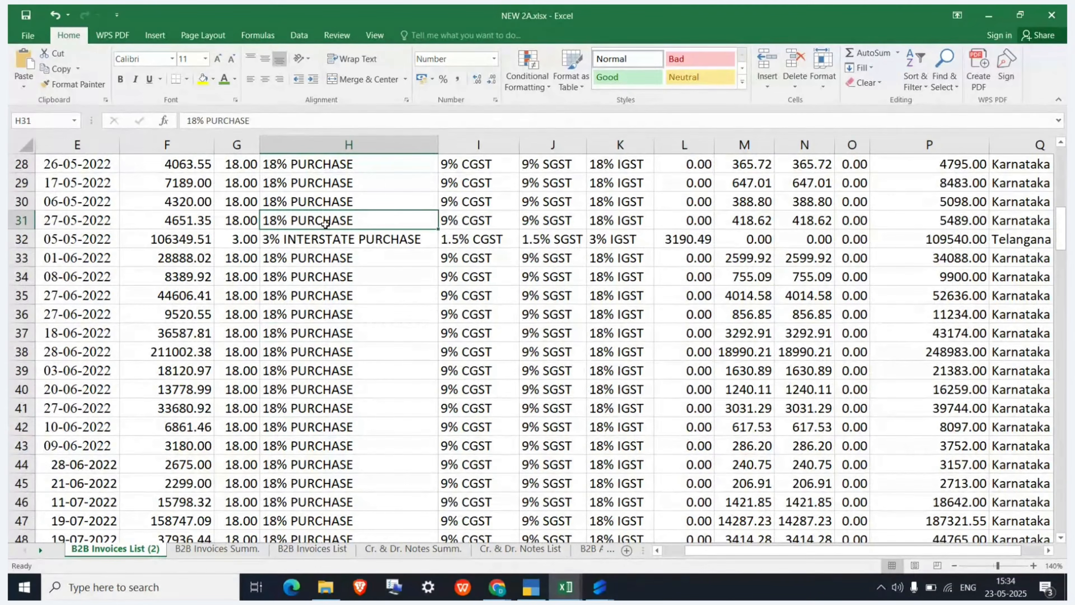
drag(325, 223, 621, 221)
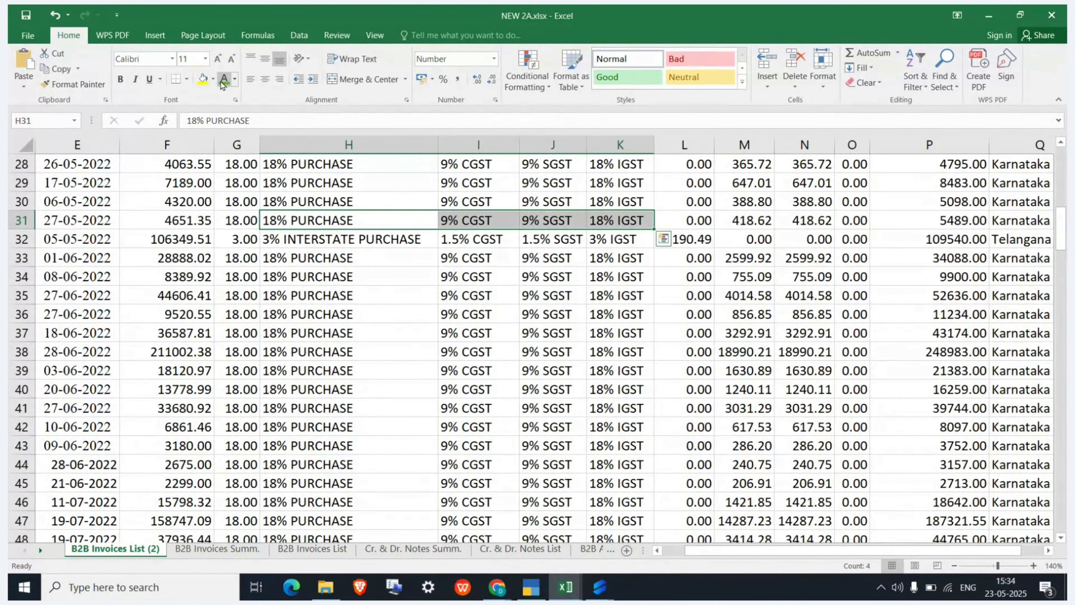
click(204, 81)
drag(318, 239, 550, 239)
drag(318, 242, 620, 239)
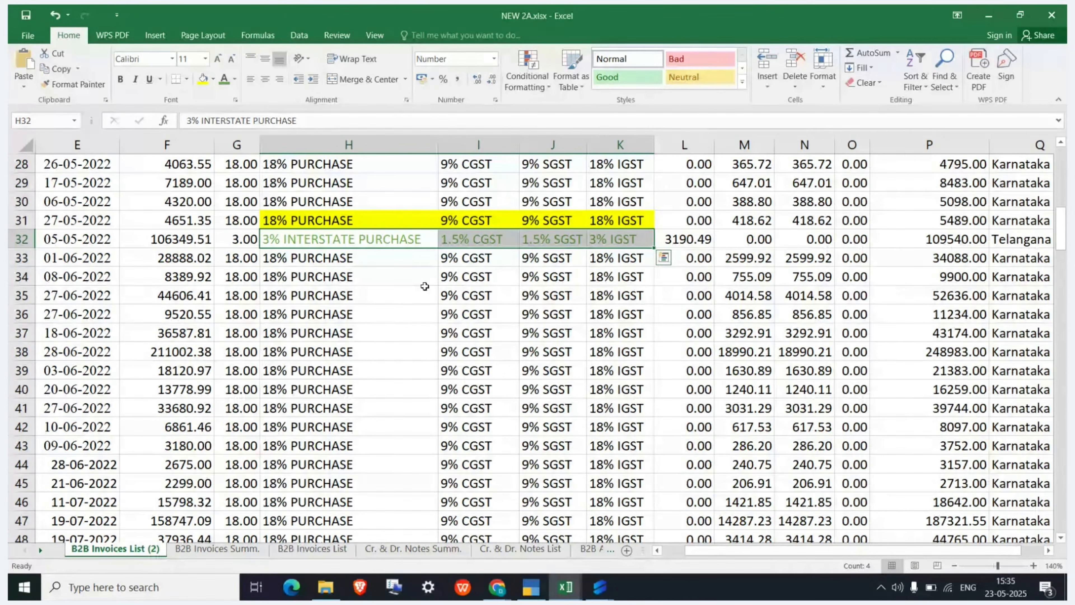
click(415, 280)
- Review the invoice table's headers and its CGST L, SGSTL and IGST L ledger columns
scroll(415, 280, up, 9)
scroll(415, 280, left, 4)
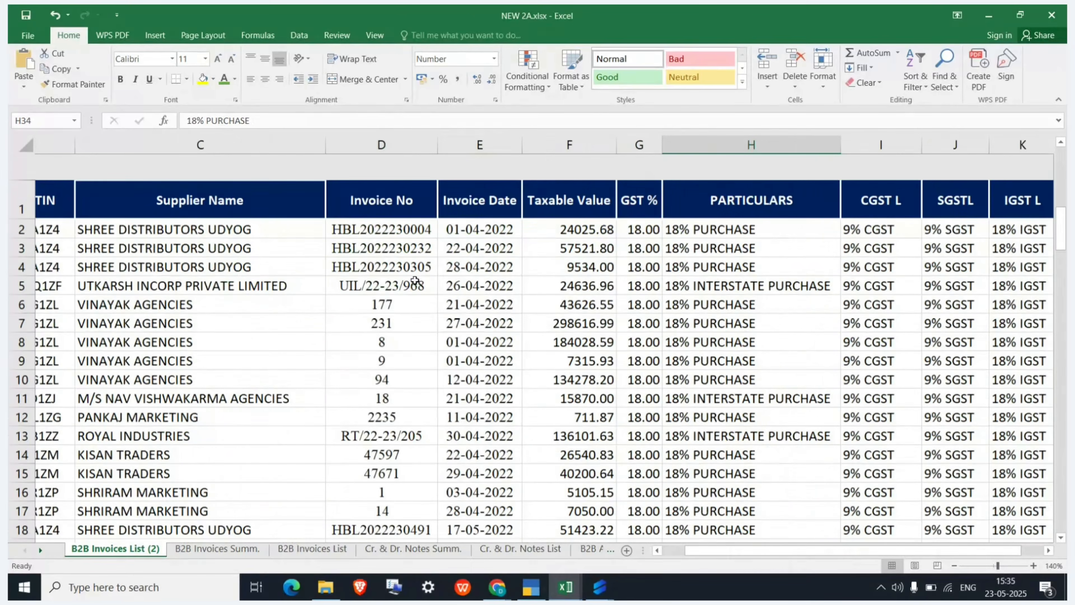
scroll(415, 280, right, 2)
scroll(415, 280, right, 1)
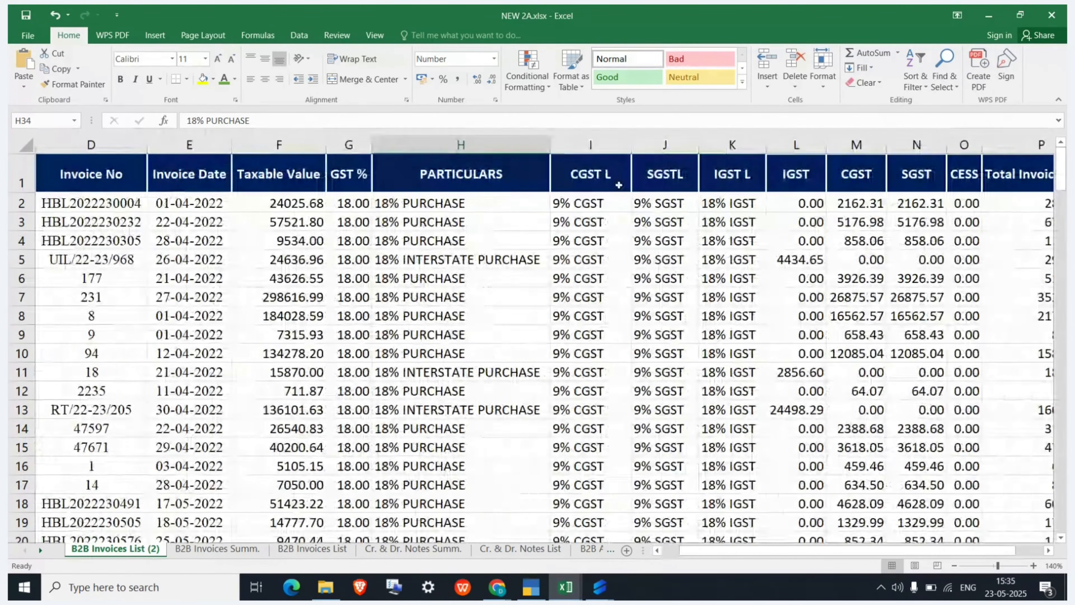
click(619, 185)
key(shift+Right)
key(shift+Right)
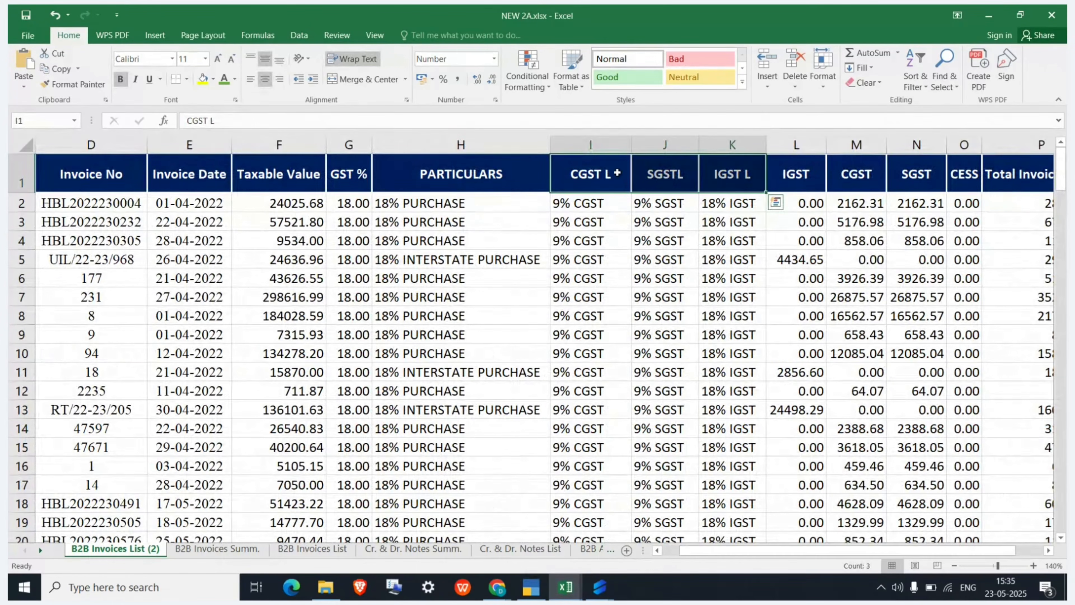
click(610, 144)
drag(609, 145, 764, 145)
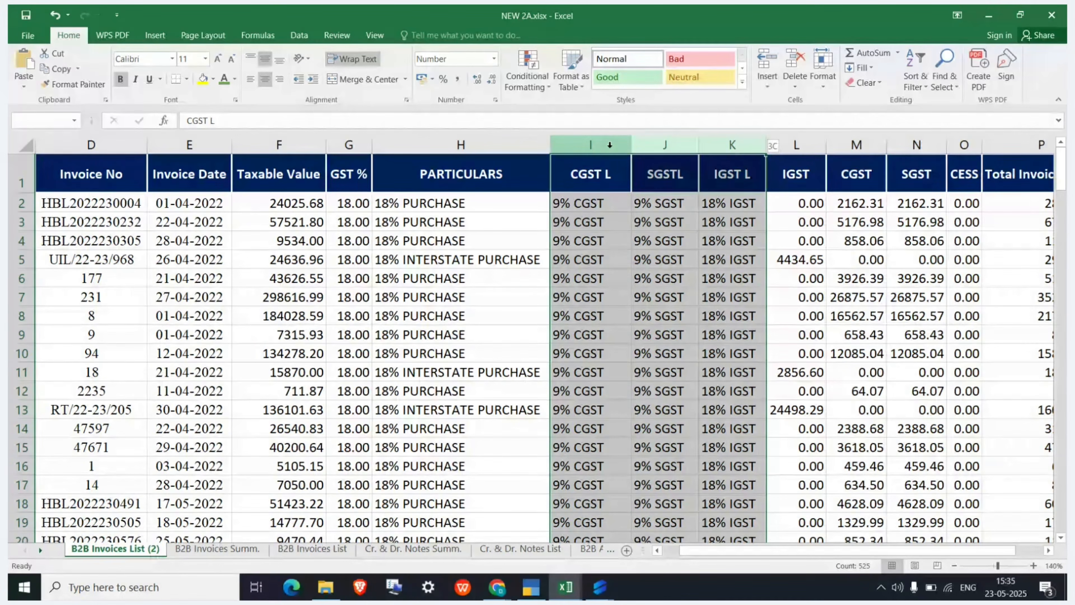
key(Down)
- Autofit the PARTICULARS column and add filters to the headers of the B2B Invoices List (2) table
double_click(549, 143)
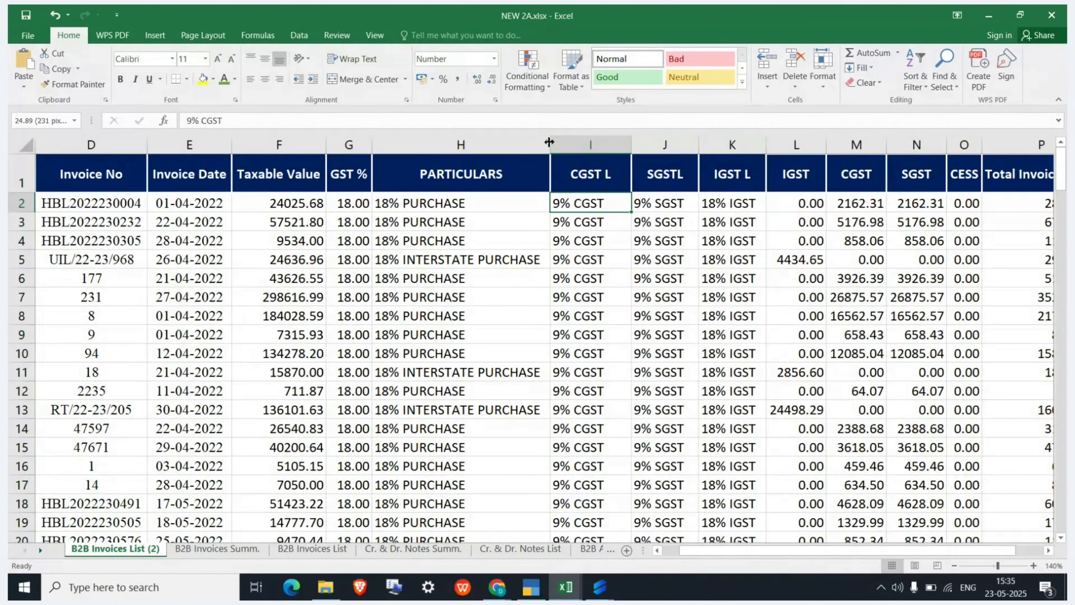
key(ctrl+a)
key(ctrl+shift+l)
scroll(730, 216, left, 3)
scroll(729, 215, right, 3)
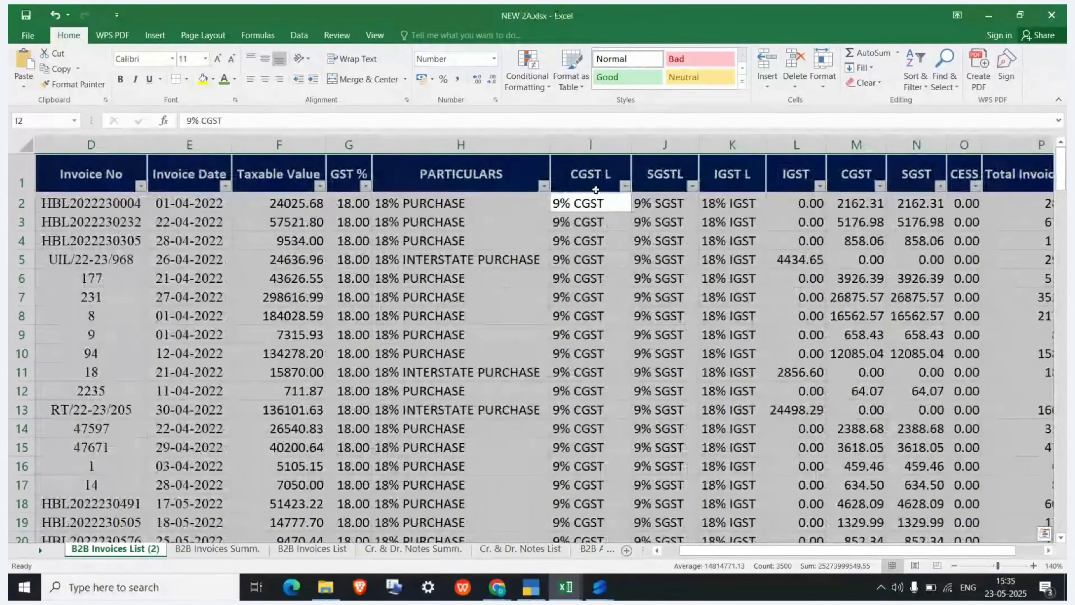
- Filter the PARTICULARS column to show only the 18% PURCHASE rows
click(544, 187)
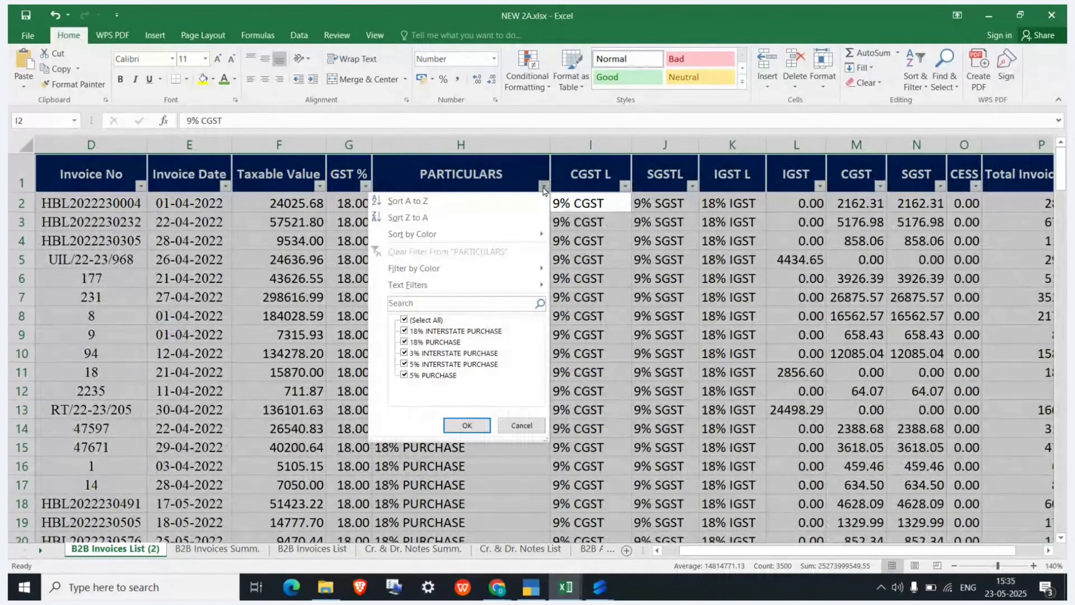
click(426, 321)
click(405, 343)
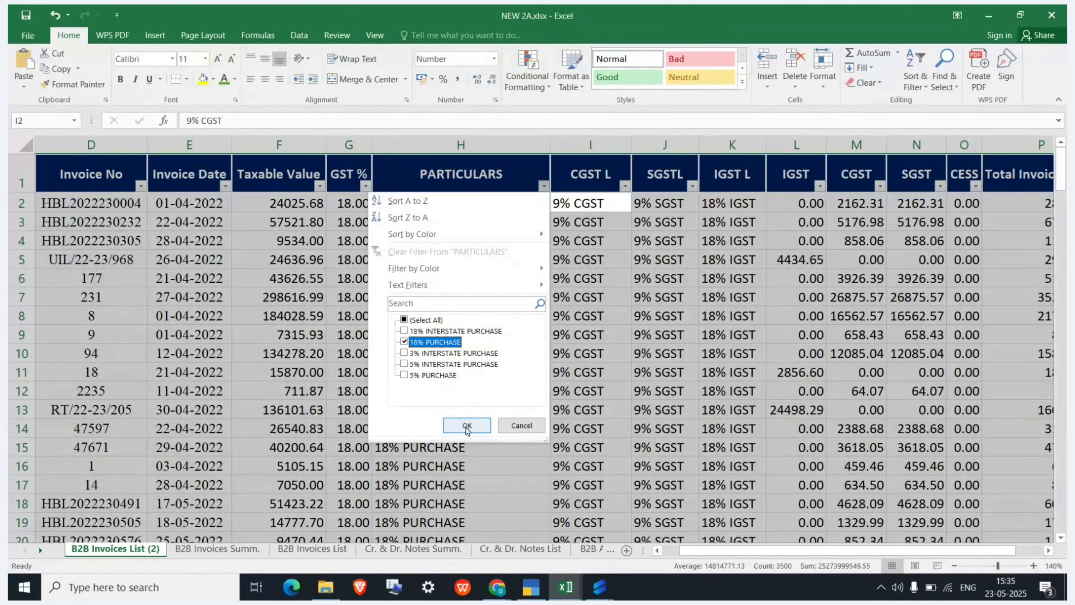
click(466, 425)
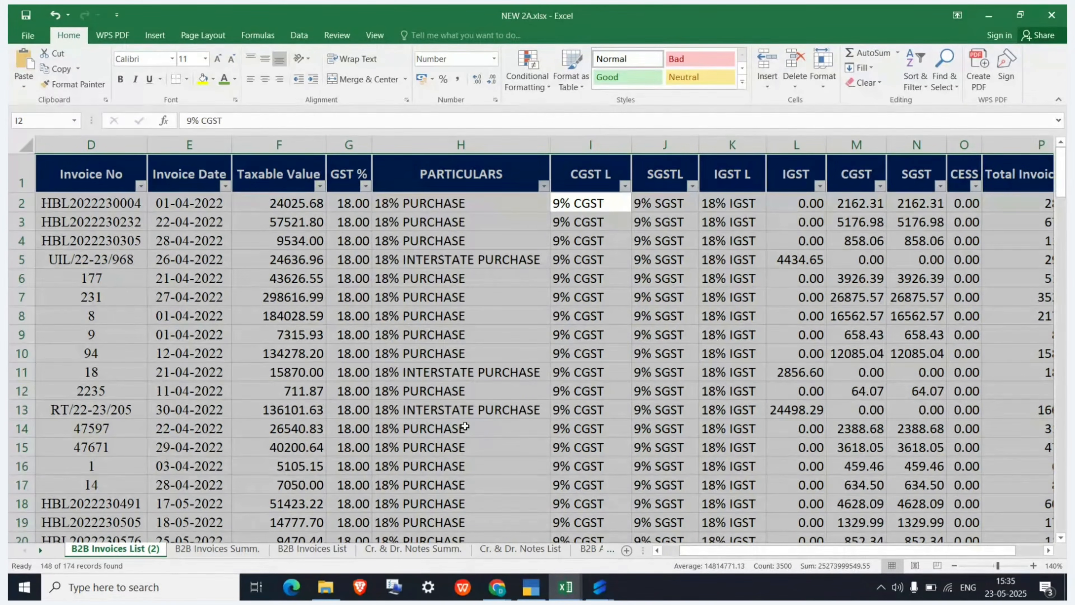
click(525, 315)
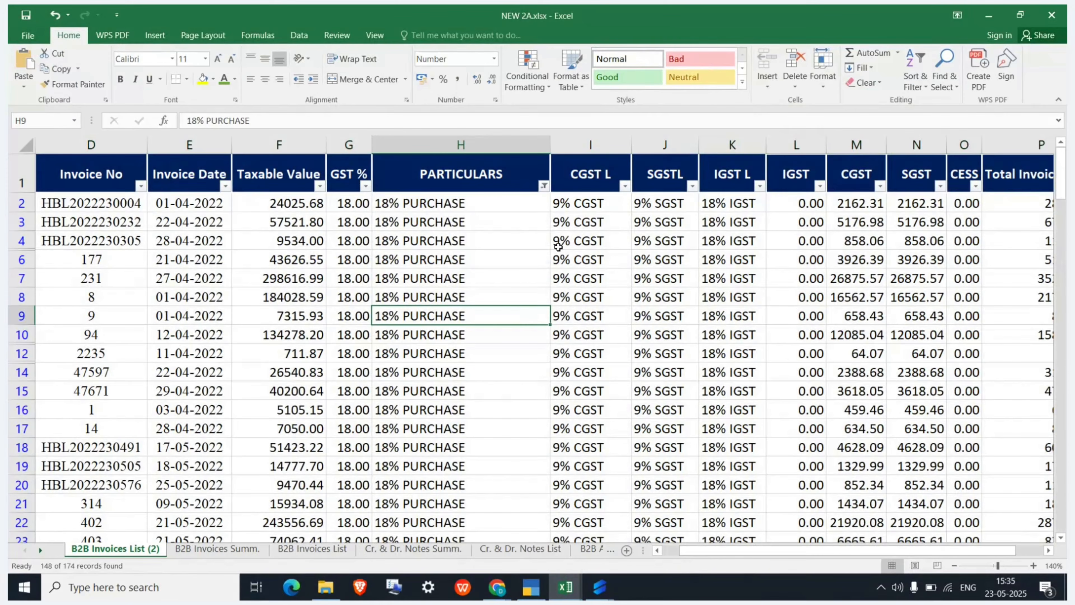
- Check the CGST L, SGSTL and IGST L entries in the first filtered row
click(575, 204)
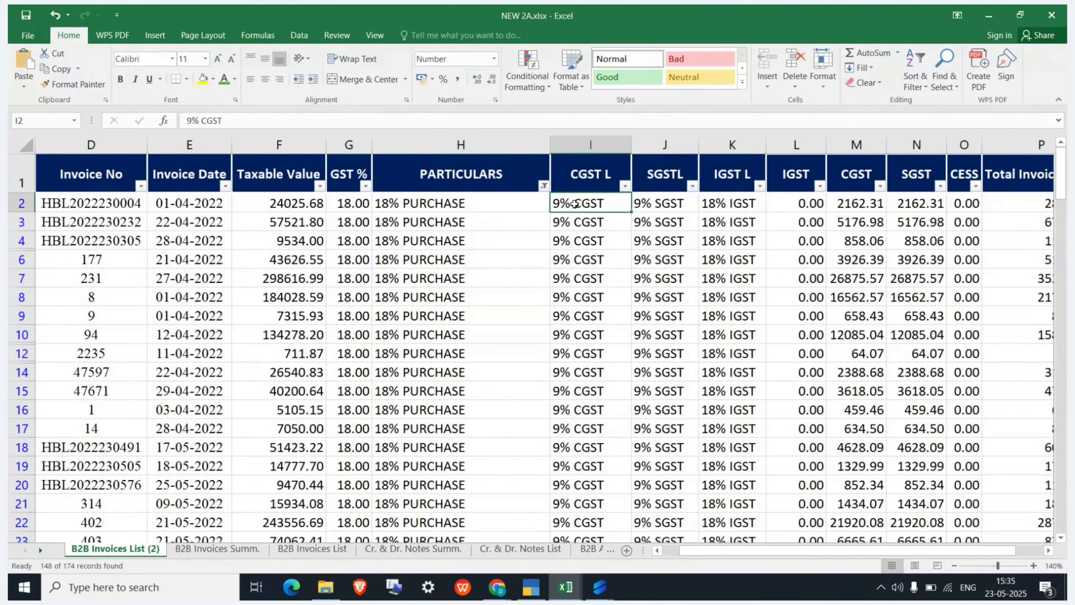
key(Right)
key(Right)
click(575, 204)
key(shift+Right)
key(shift+Right)
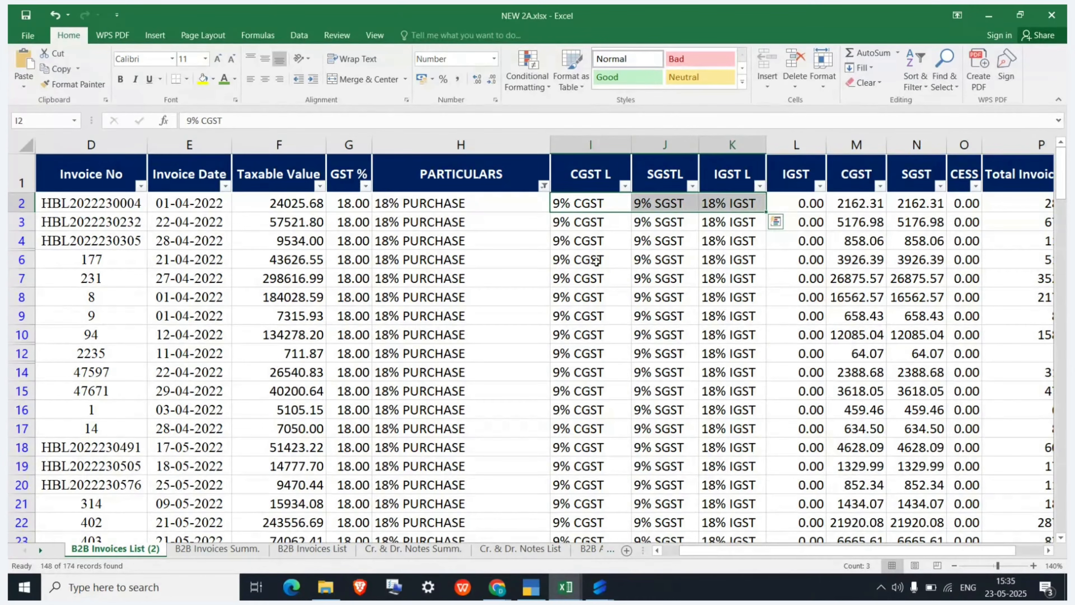
- Filter the PARTICULARS column to 3% INTERSTATE PURCHASE only and check its CGST L entry
click(543, 186)
click(456, 342)
click(428, 354)
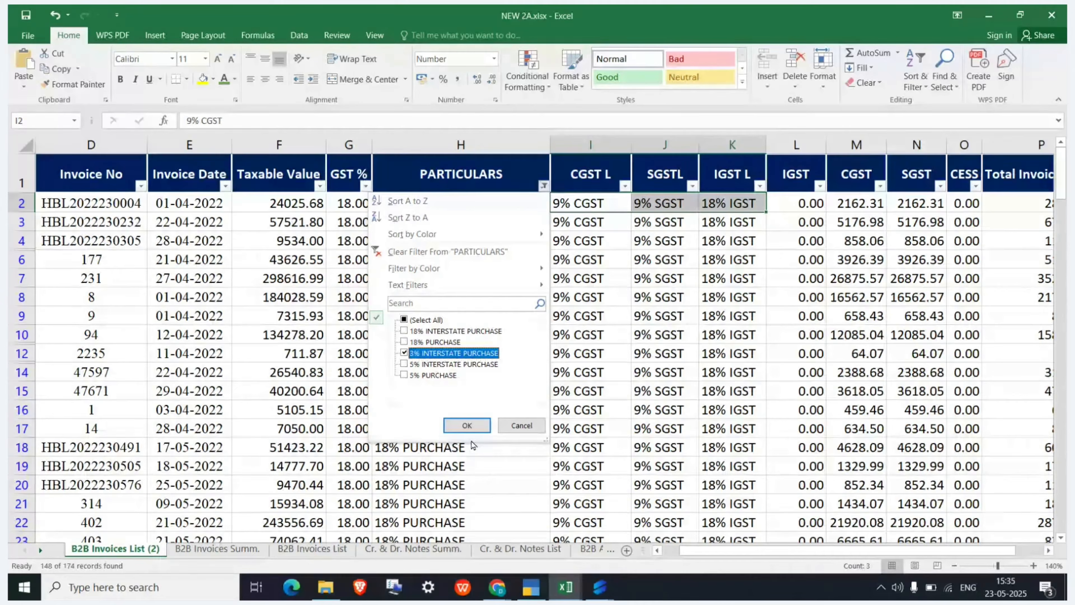
click(468, 426)
click(594, 207)
- Filter the PARTICULARS column to 5% INTERSTATE PURCHASE only and check the CGST L, SGSTL and IGST L entries
click(545, 189)
click(428, 353)
click(429, 365)
click(455, 424)
click(570, 216)
key(Up)
key(shift+Right)
key(shift+Right)
key(shift+Down)
key(shift+Down)
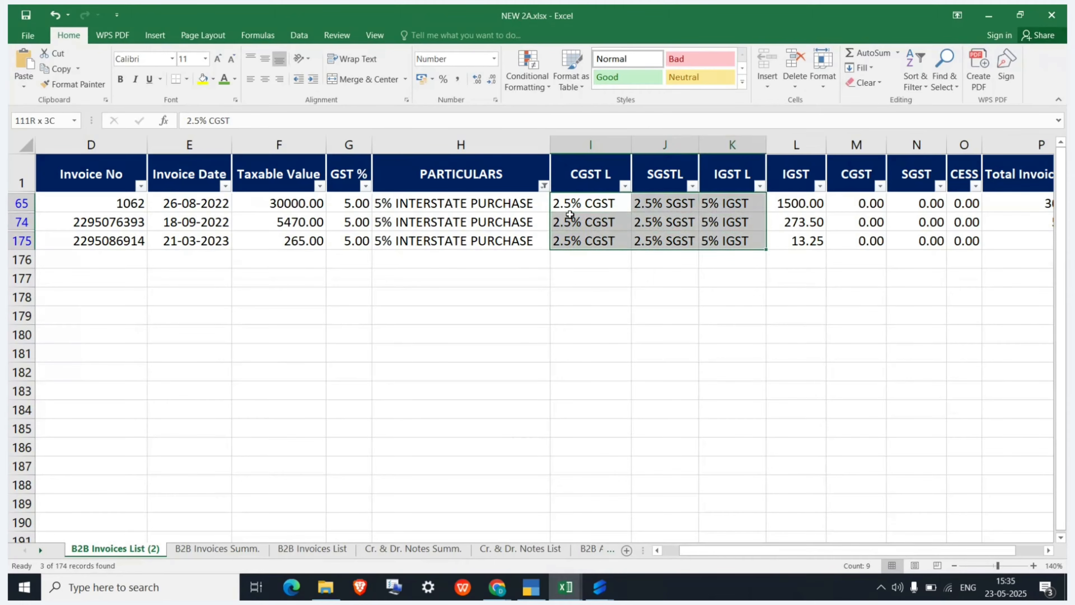
key(ctrl+q)
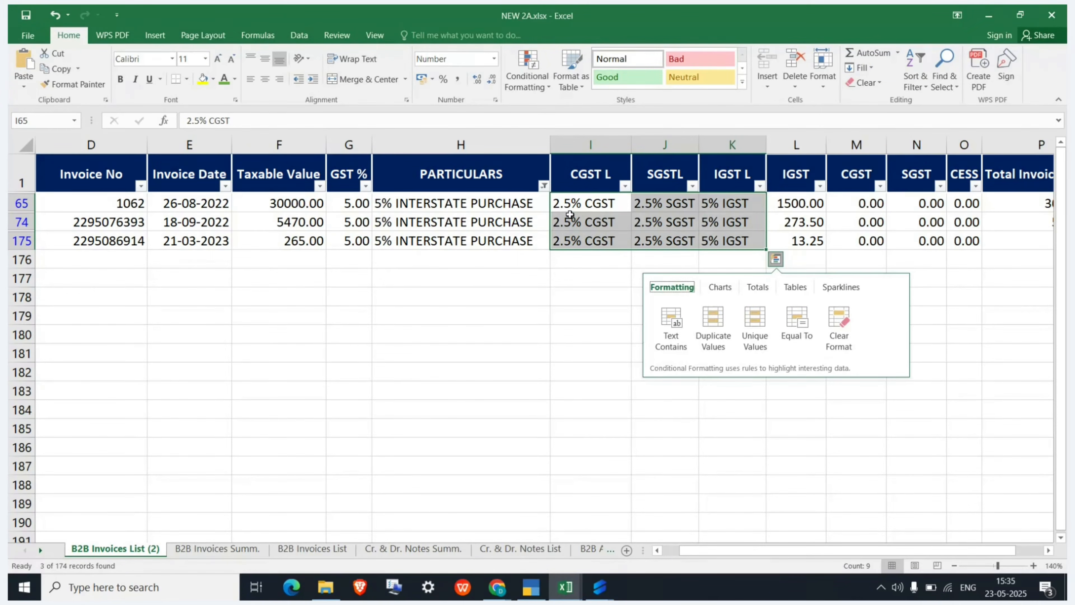
click(570, 214)
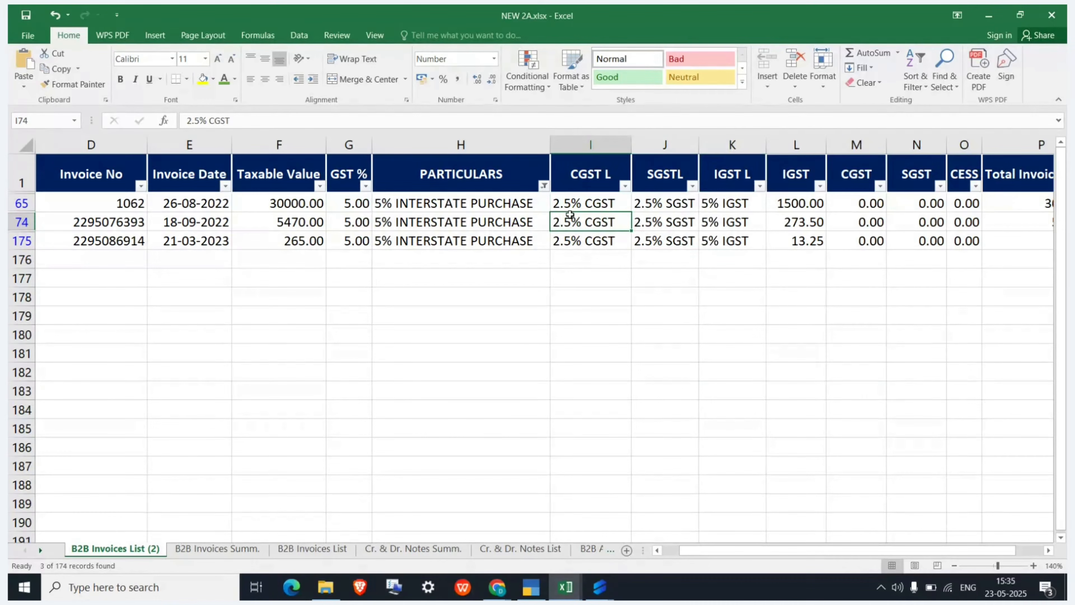
- Remove the filter from the invoice list so all rows are shown
click(458, 137)
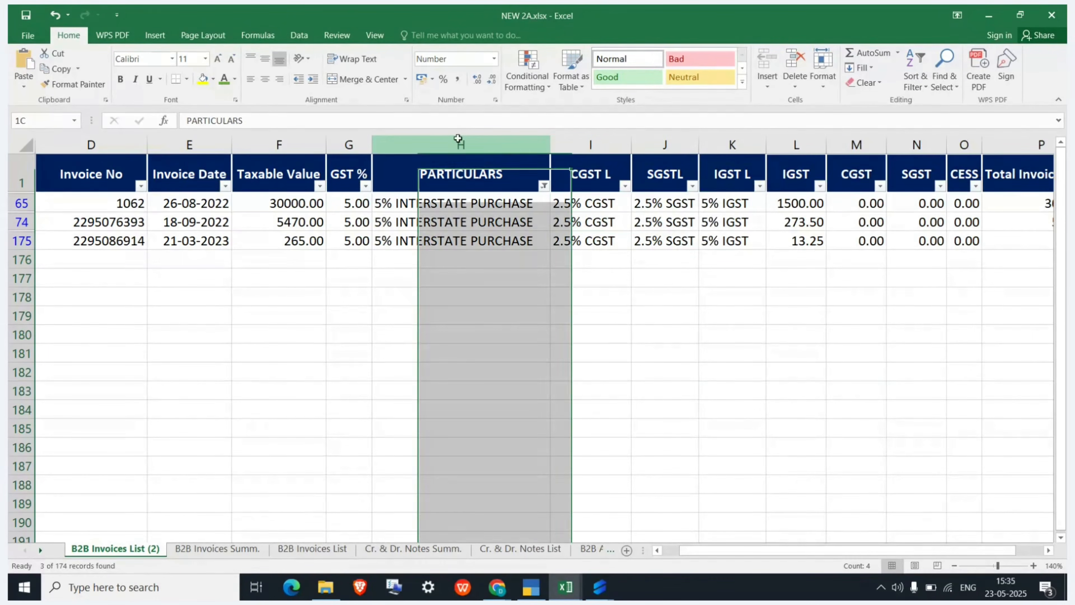
key(shift+Right)
key(shift+Right)
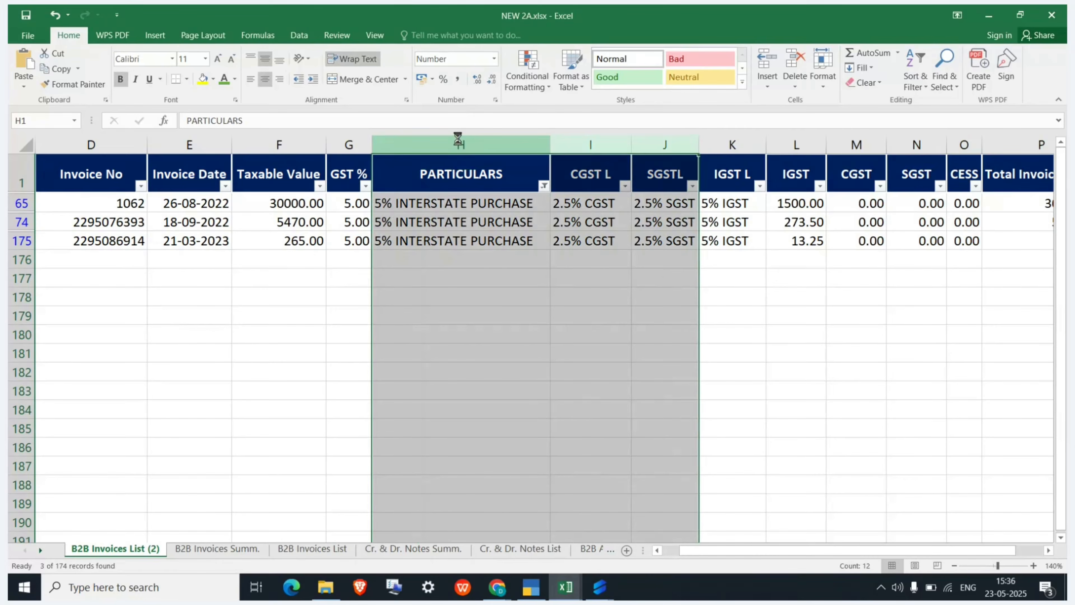
key(ctrl+shift+l)
key(Left)
click(458, 138)
key(shift+Right)
key(shift+Right)
key(shift+Right)
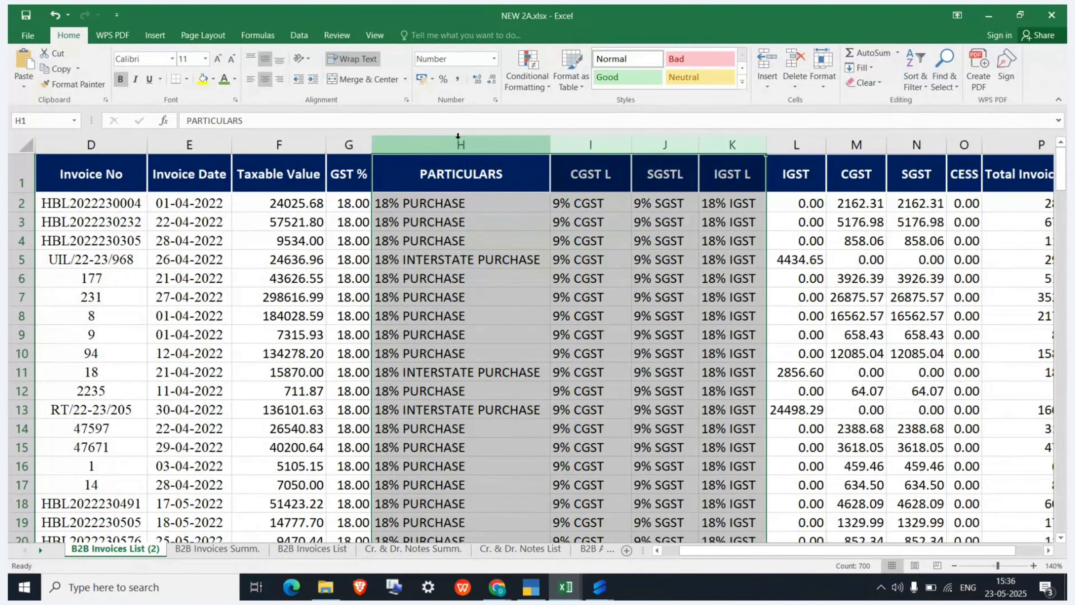
key(ctrl+c)
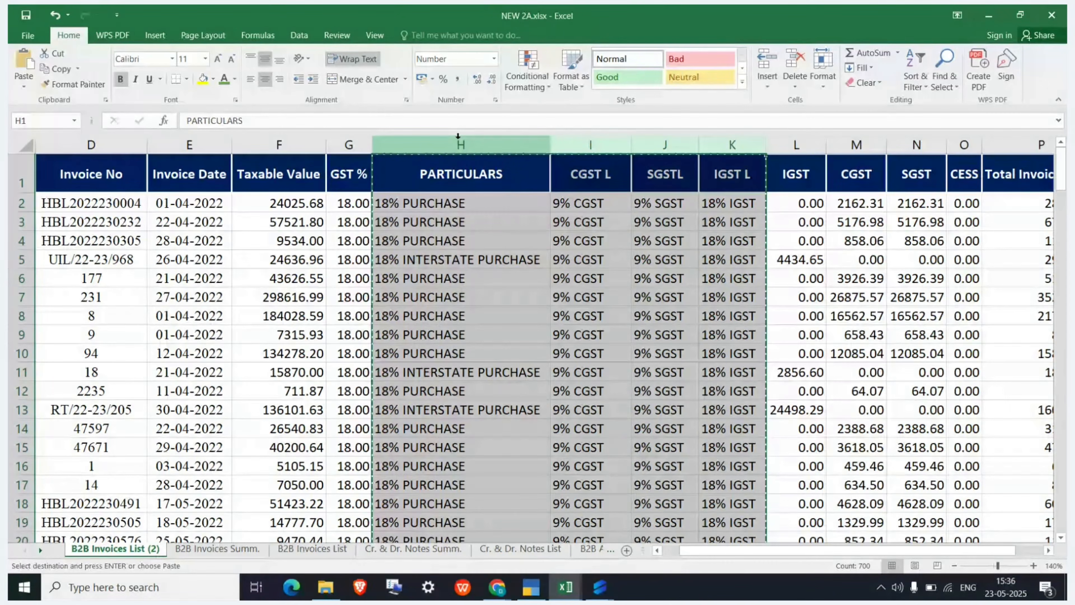
key(ctrl+Right)
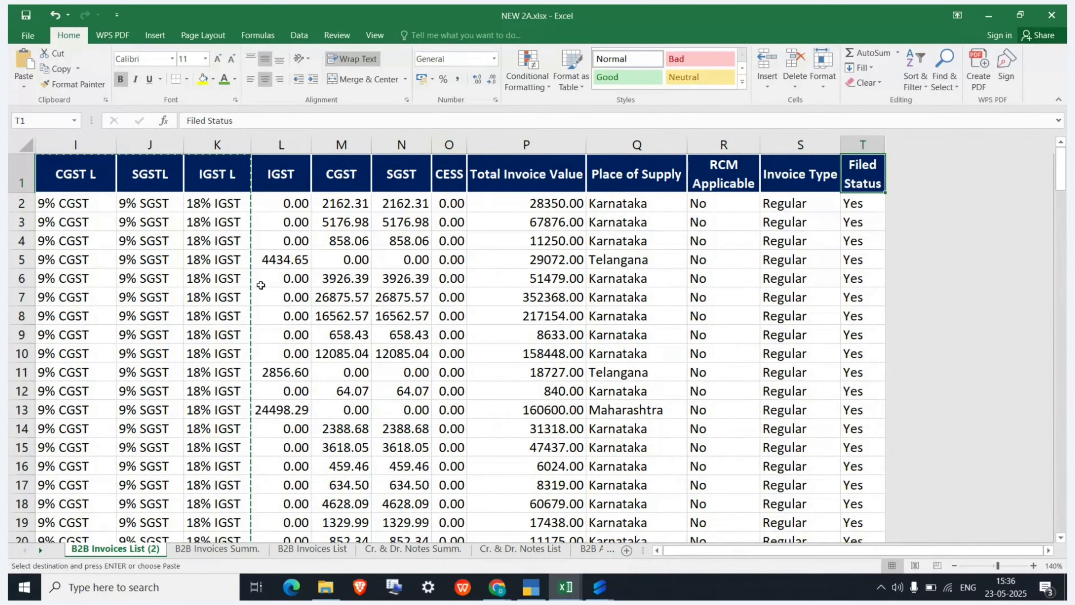
scroll(260, 285, left, 1)
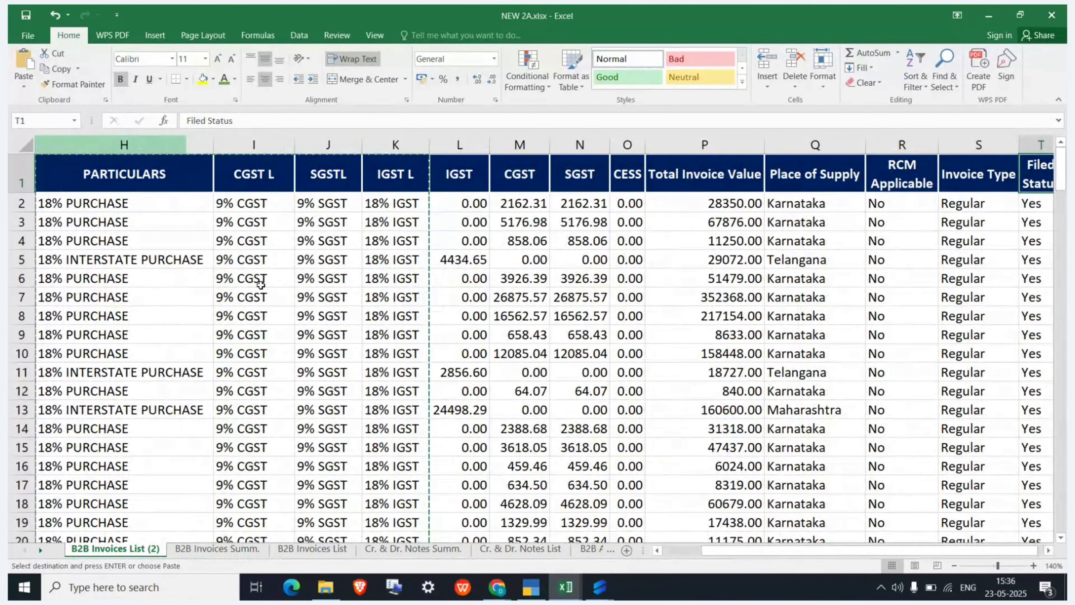
key(Escape)
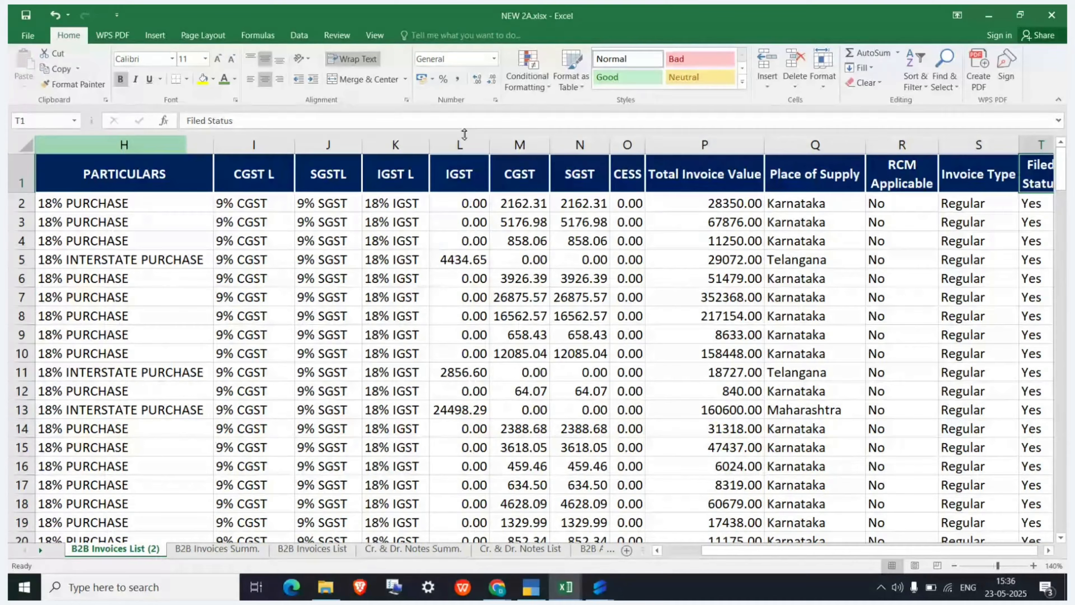
- Switch to Suvit in the browser and upload NEW 2A.xlsx as a purchase file, accepting the duplicate file name
click(532, 590)
click(654, 486)
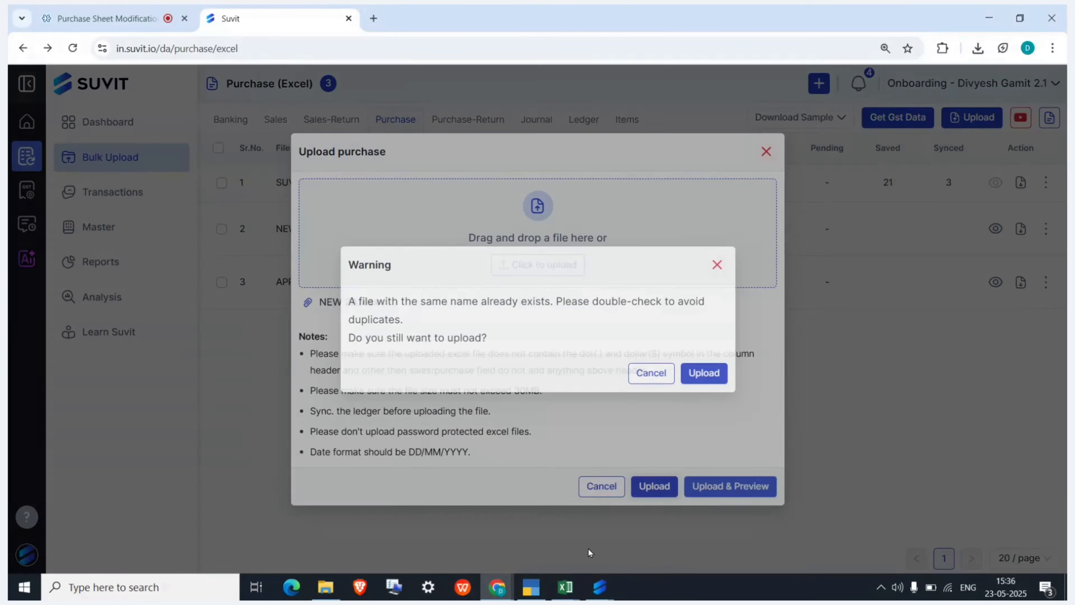
click(687, 375)
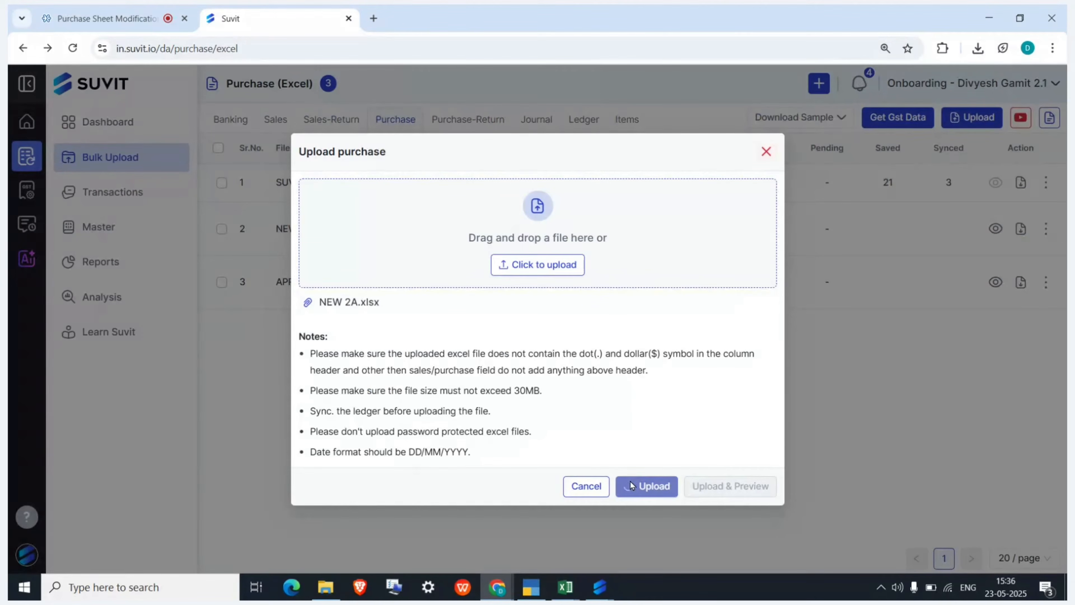
- Switch to TallyPrime and leave the open purchase voucher to return to the Gateway of Tally
click(532, 588)
click(532, 589)
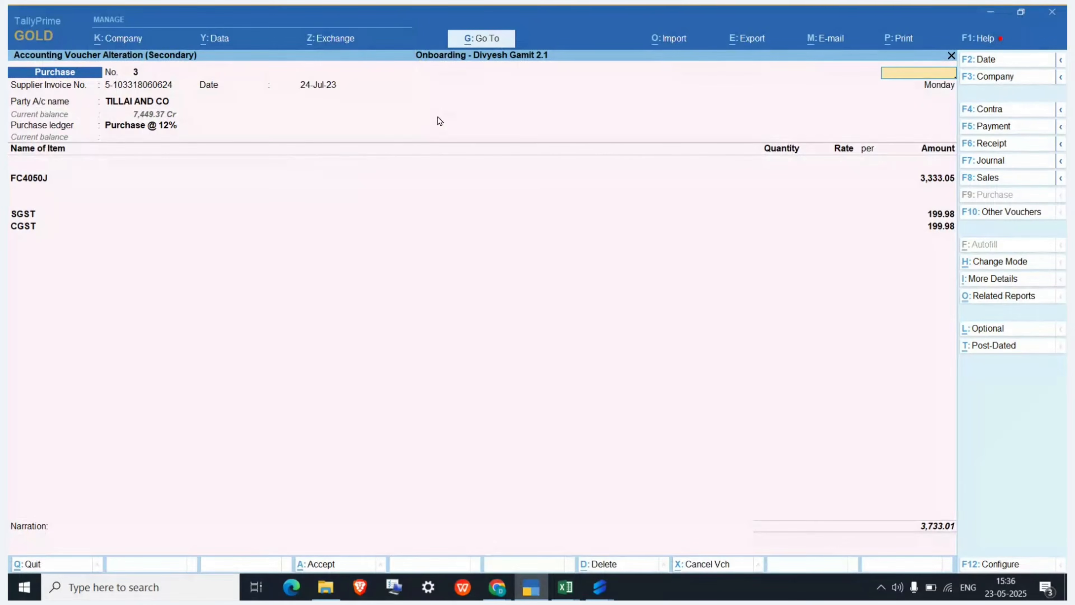
key(Escape)
key(Escape)
key(Escape)
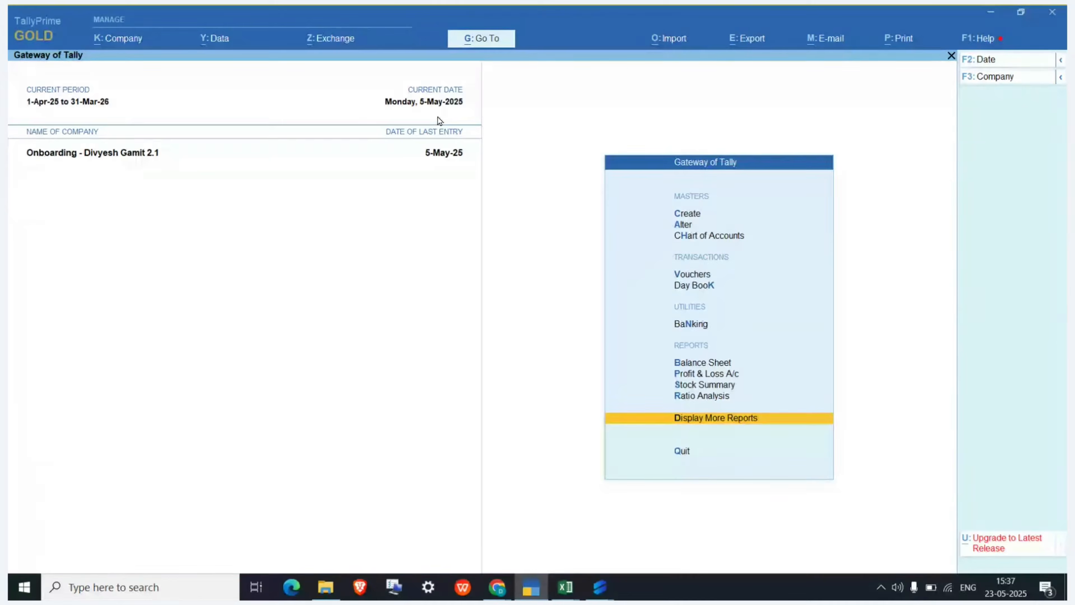
- Set up a new ledger named 9% CGST under the Duties & Taxes group
key(c)
key(Return)
key(ctrl+v)
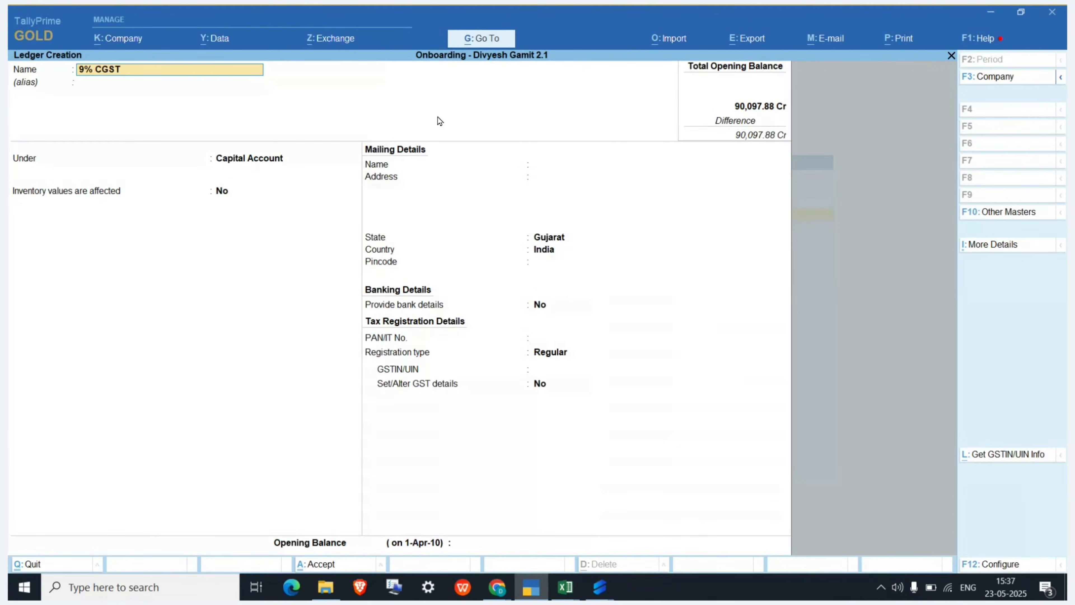
key(Return)
key(Return)
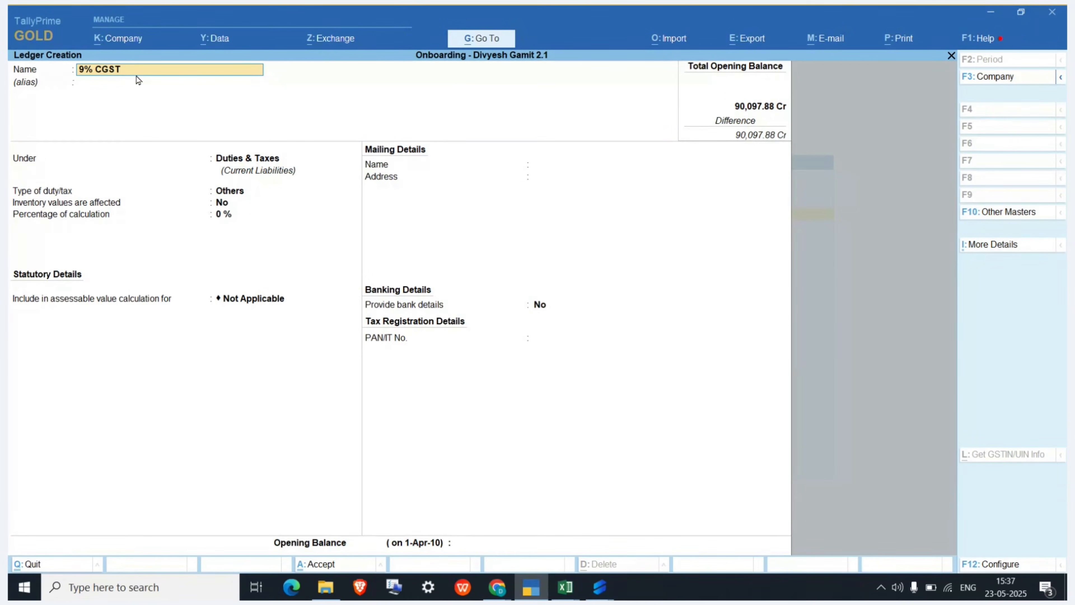
- Switch to NEW 2A.xlsx in Excel and copy the ledger name 9% SGST from the first SGSTL cell
key(Caps_Lock)
text(S)
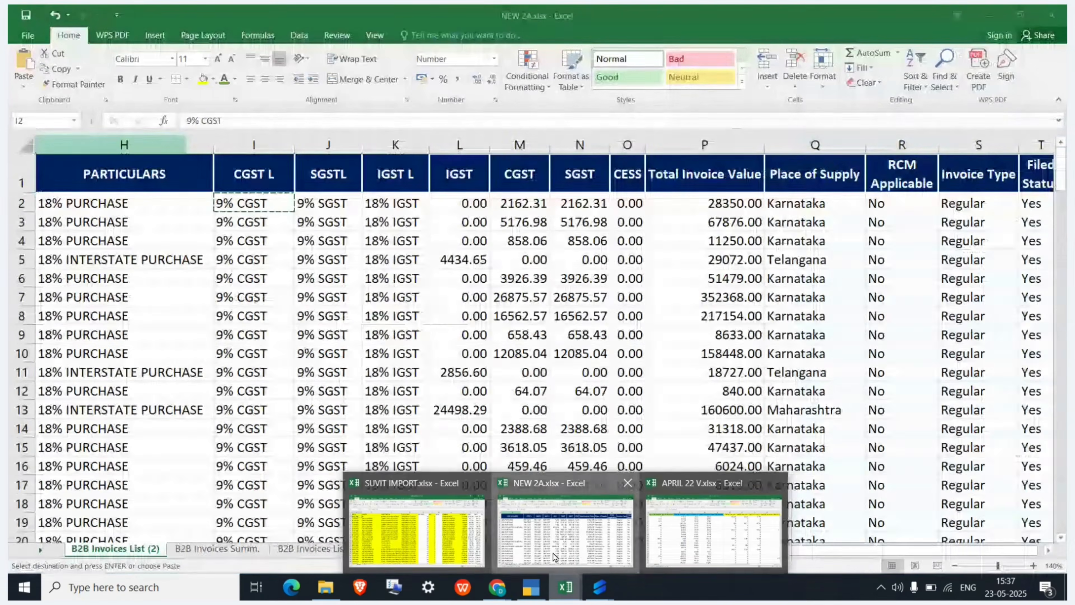
click(565, 528)
double_click(349, 196)
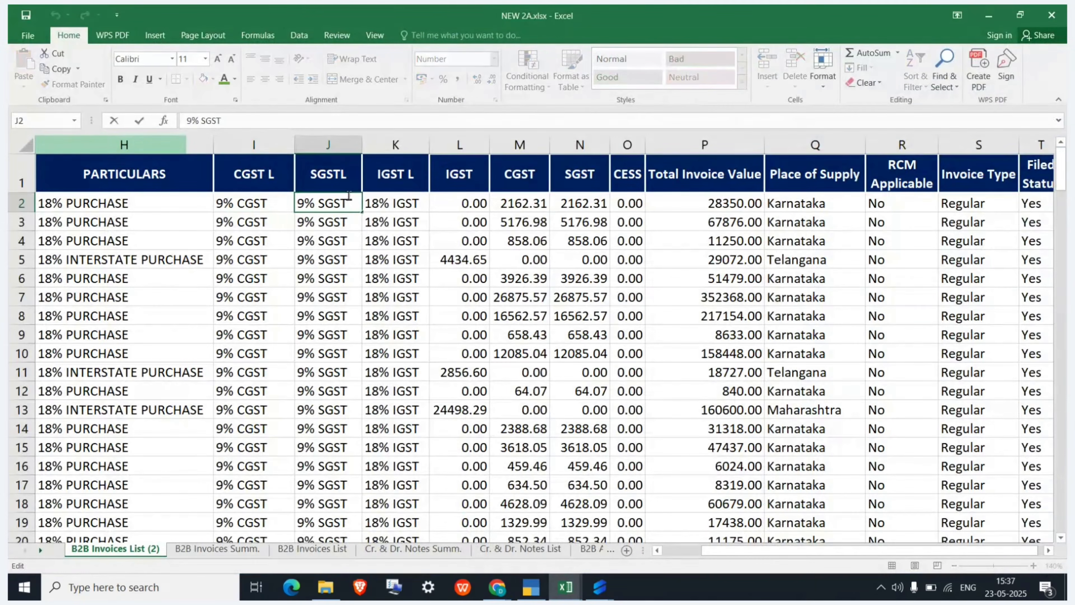
key(shift+Left)
key(shift+Left)
key(shift+Left)
key(shift+Left)
key(shift+Left)
key(shift+Left)
key(shift+Left)
key(ctrl+c)
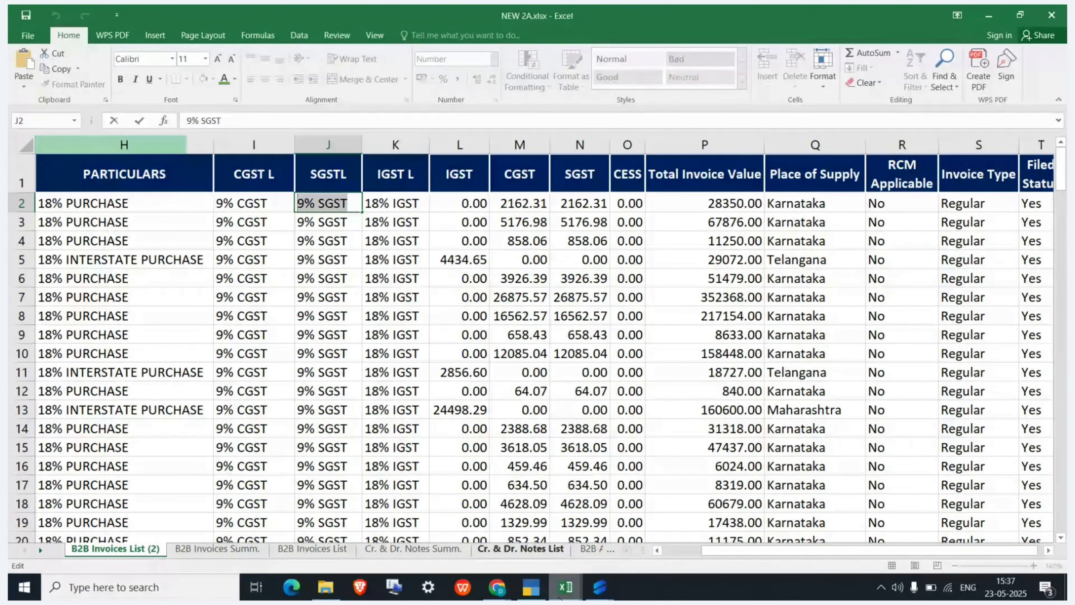
- Switch back to TallyPrime, name the Duties & Taxes ledger 9% SGST, save it and return to the Gateway of Tally
click(531, 586)
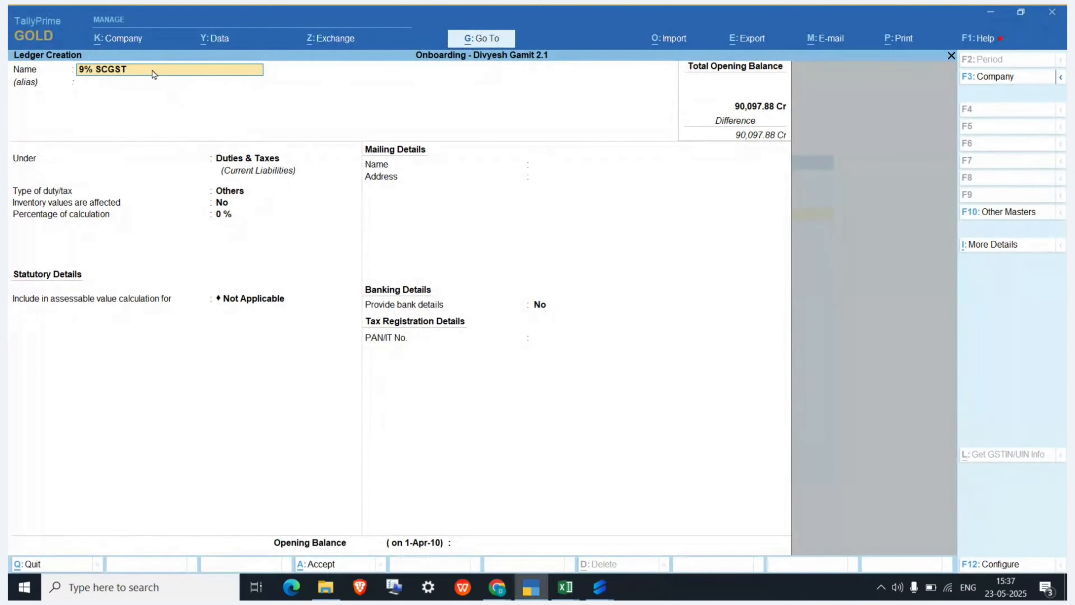
key(BackSpace)
key(BackSpace)
key(BackSpace)
key(BackSpace)
key(BackSpace)
key(BackSpace)
key(BackSpace)
key(BackSpace)
key(ctrl+v)
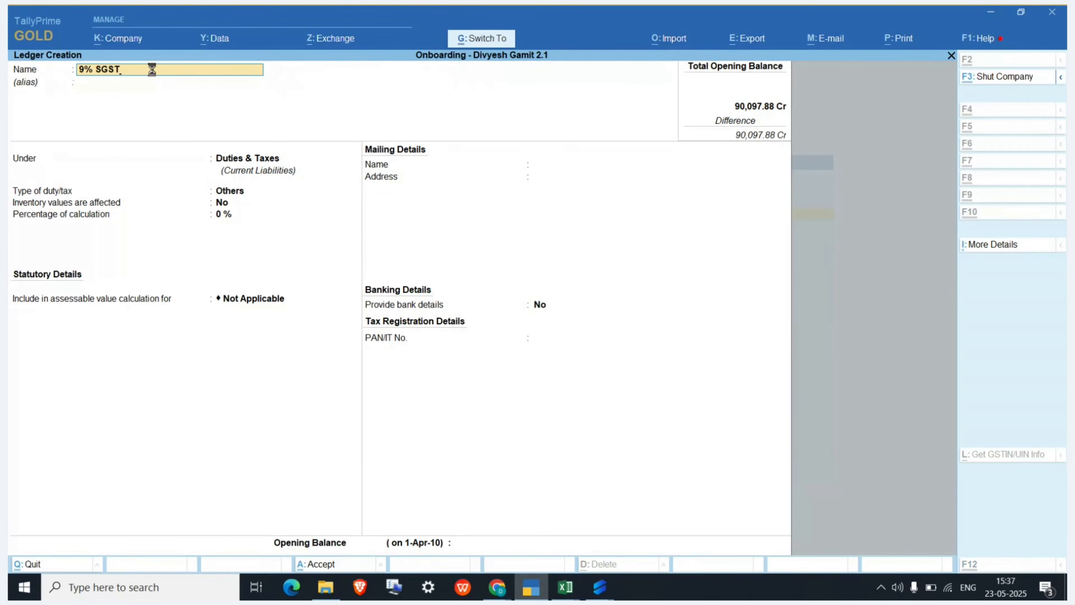
key(ctrl+a)
key(Escape)
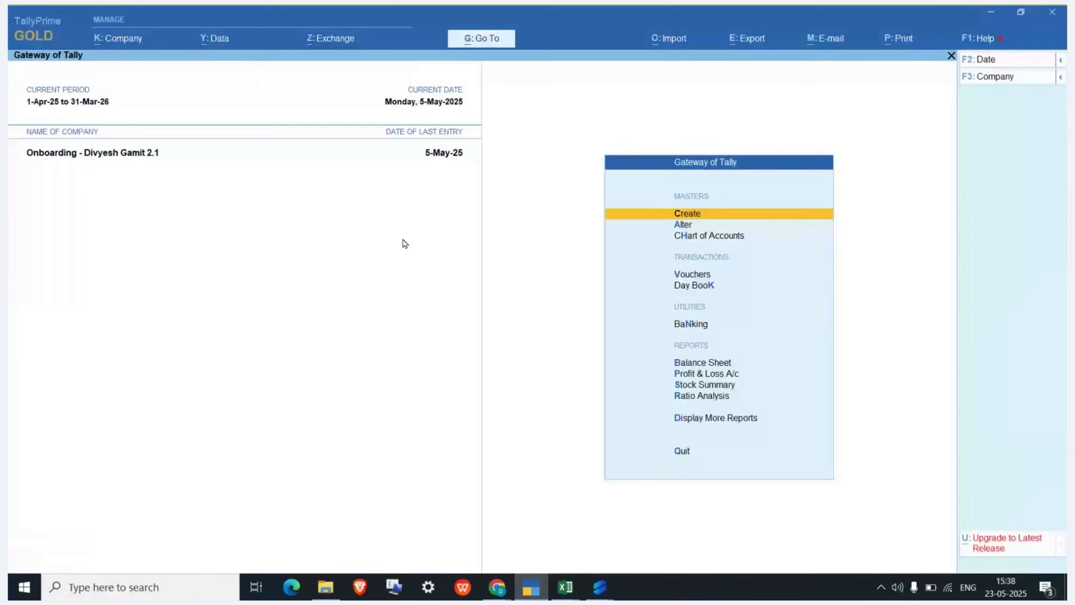
- Switch to Suvit and open the field mapping of the newly uploaded NEW 2A.xlsx, dismissing the mapping information
mouse_move(500, 590)
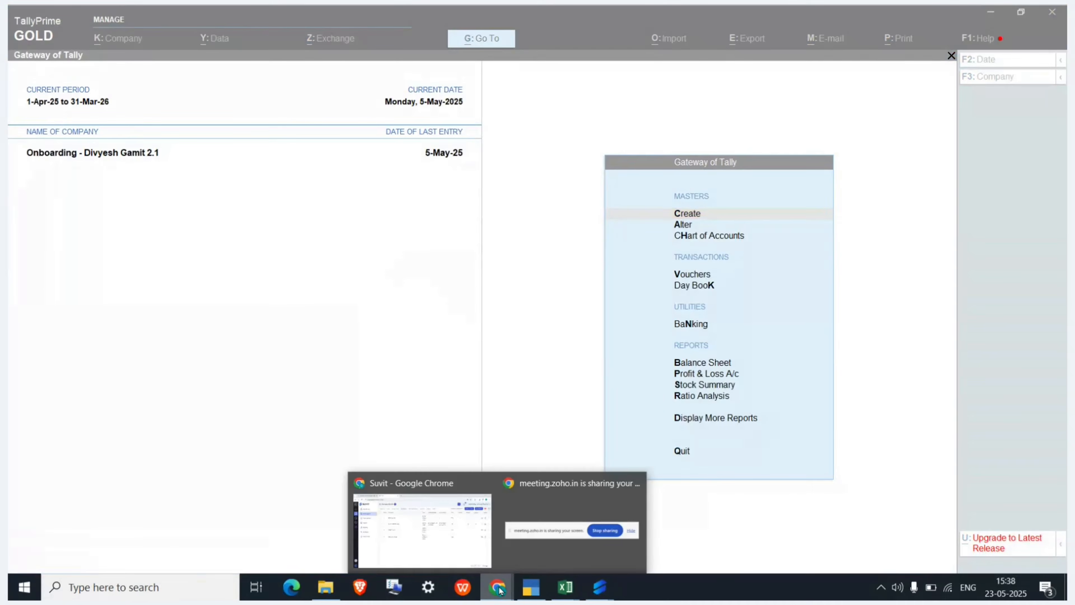
click(428, 518)
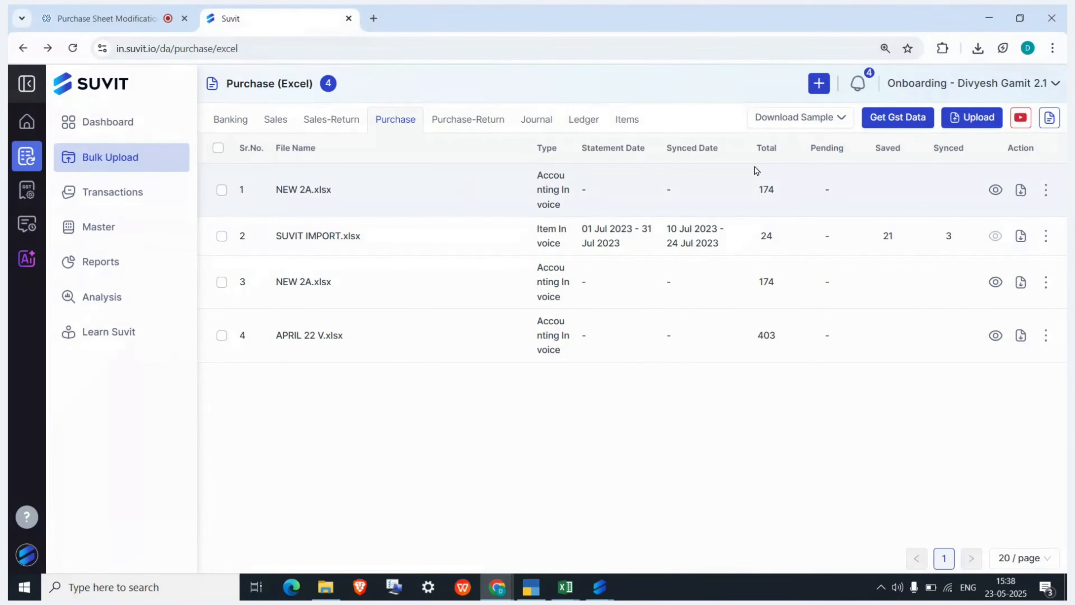
click(775, 186)
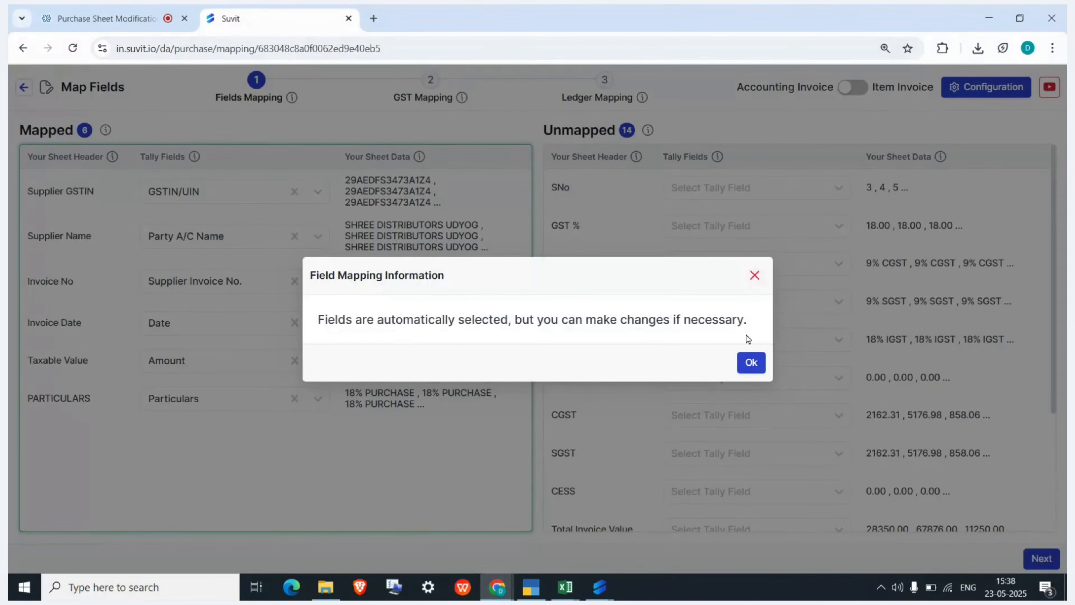
click(751, 362)
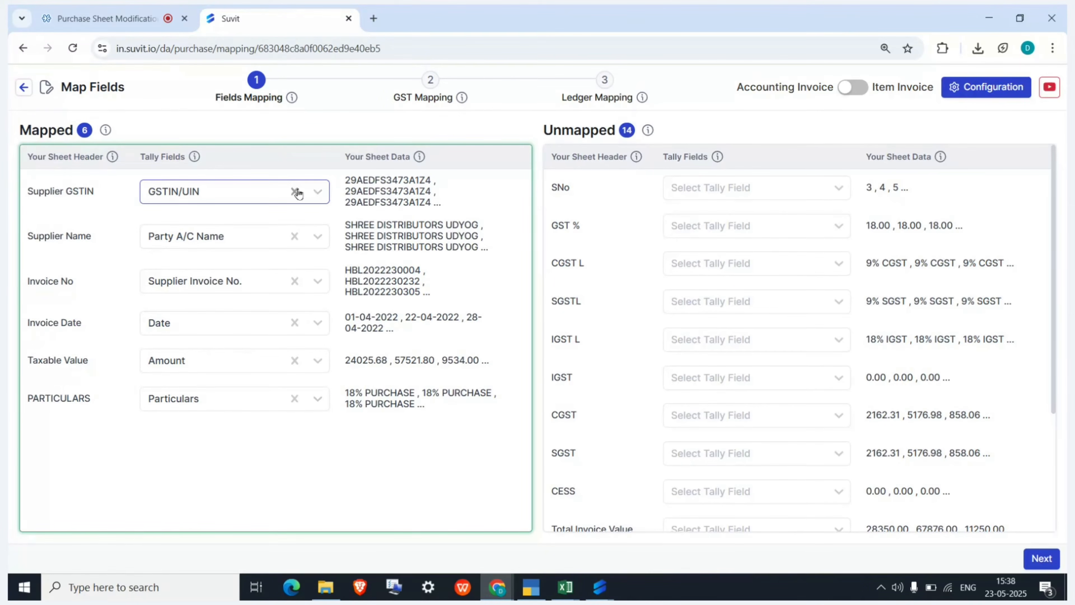
- Review which sheet headers are matched to Tally fields and which remain unmapped, and proceed to GST Mapping
drag(34, 191, 76, 192)
drag(55, 236, 100, 239)
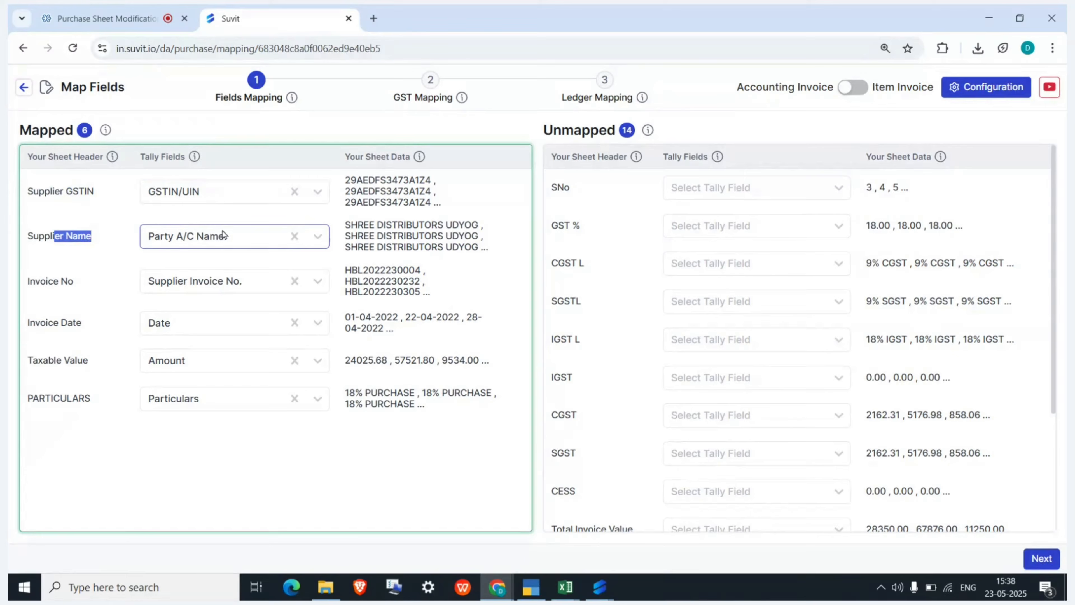
drag(35, 280, 73, 282)
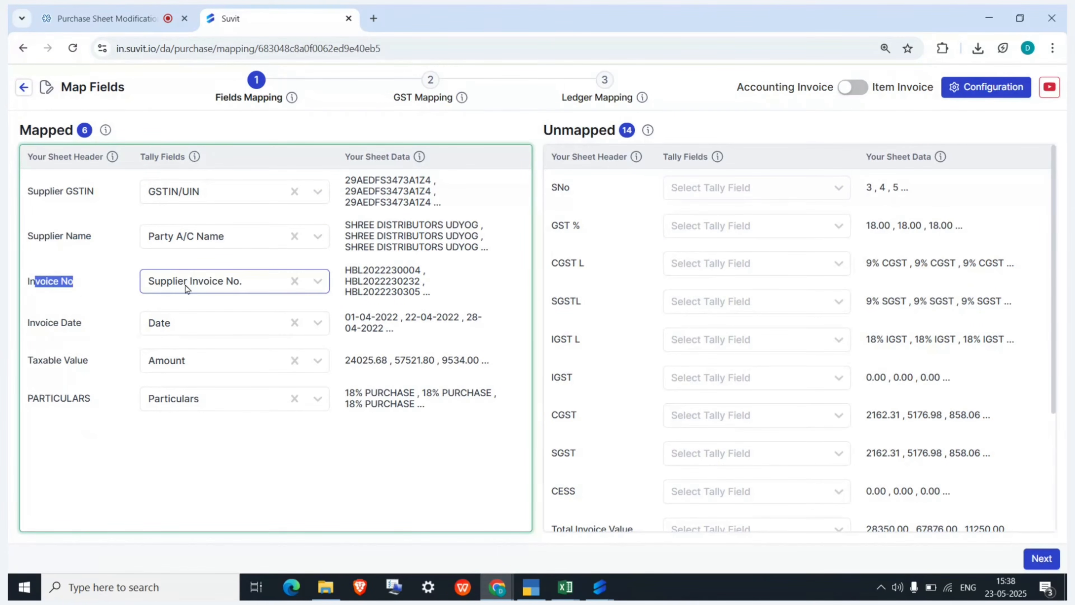
drag(47, 323, 60, 324)
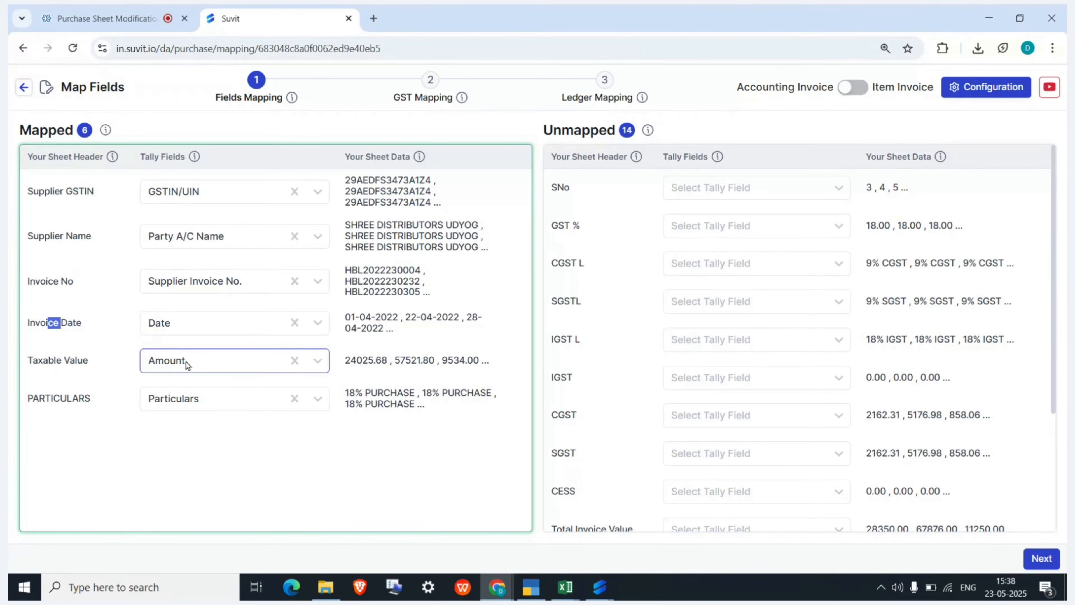
drag(50, 399, 60, 399)
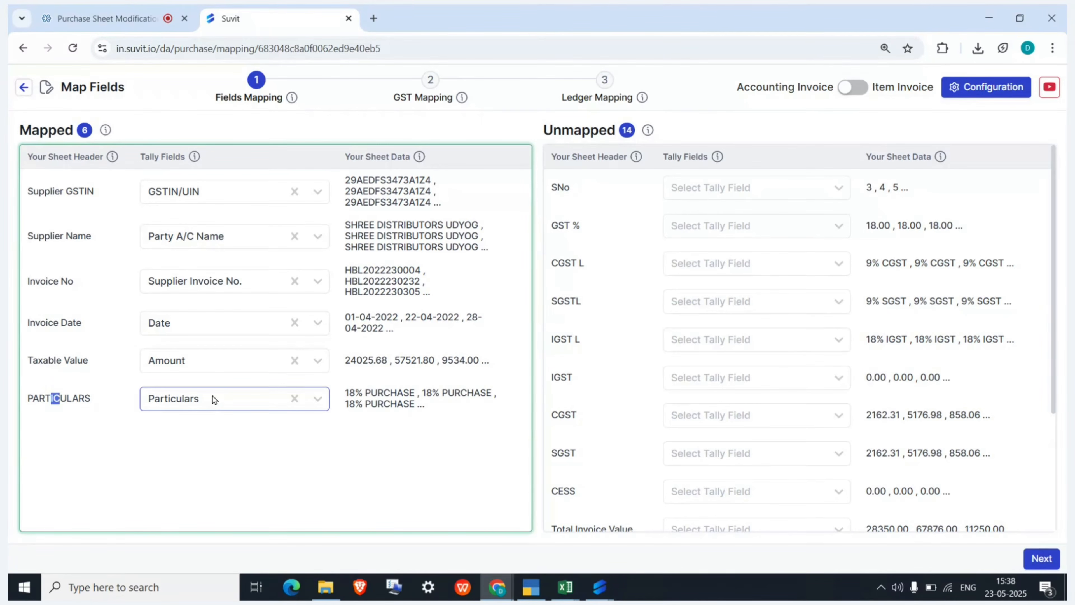
scroll(601, 356, down, 4)
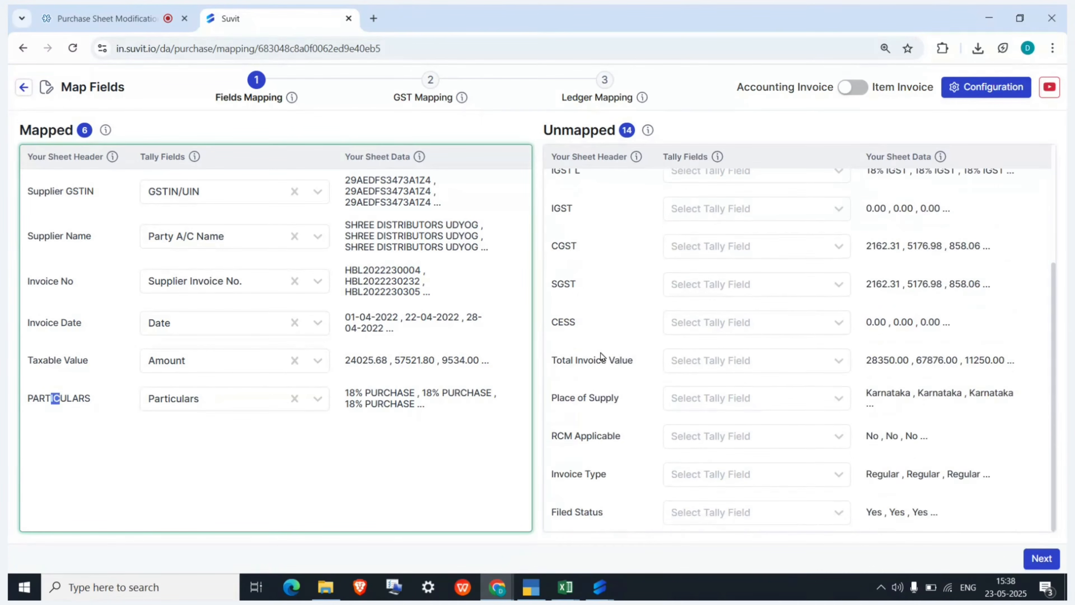
scroll(602, 355, up, 4)
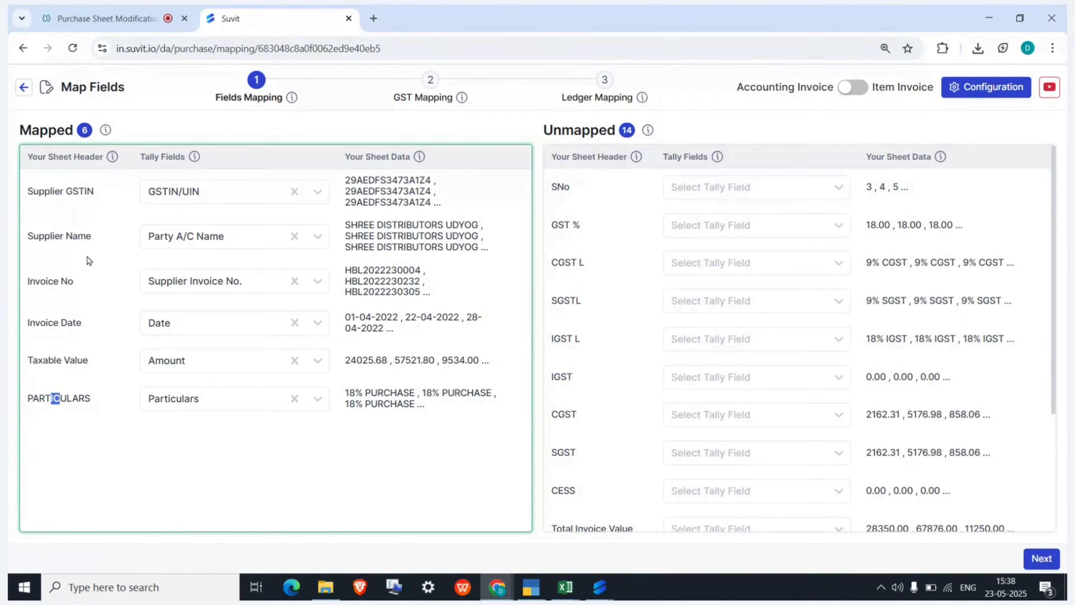
drag(39, 235, 66, 235)
drag(45, 281, 73, 281)
drag(46, 330, 75, 361)
drag(84, 397, 38, 395)
click(427, 89)
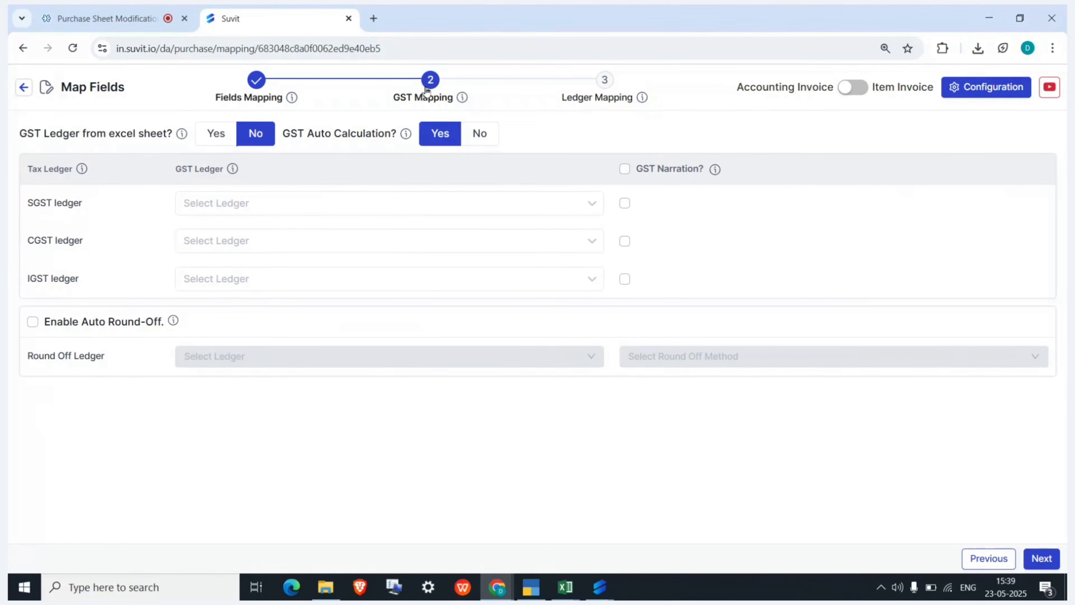
- Switch to NEW 2A.xlsx in Excel, examine the CGST L, SGSTL and IGST L columns, and return to Suvit
click(567, 582)
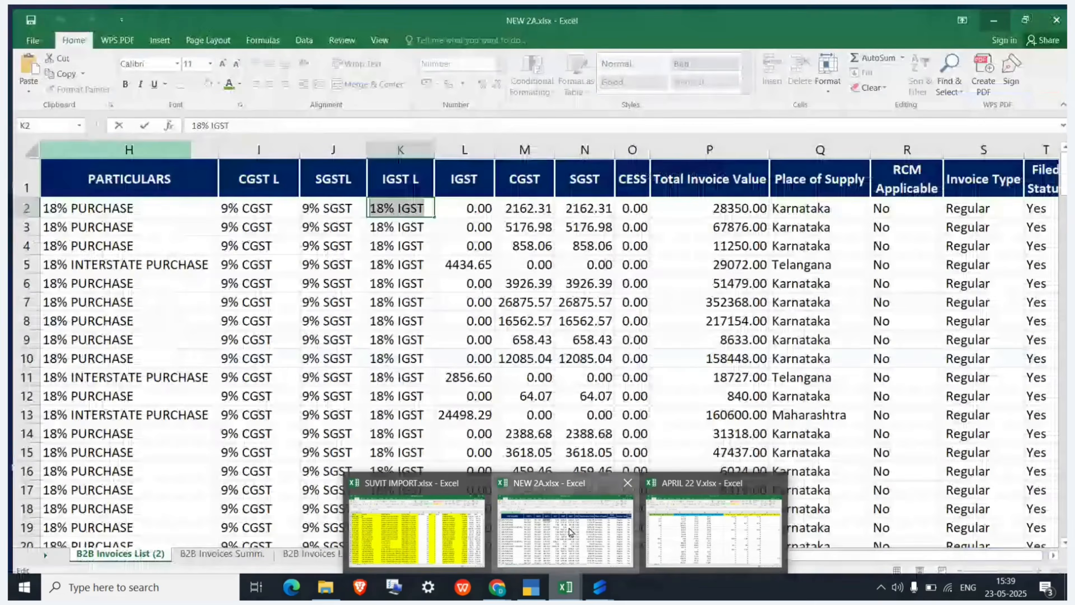
click(569, 529)
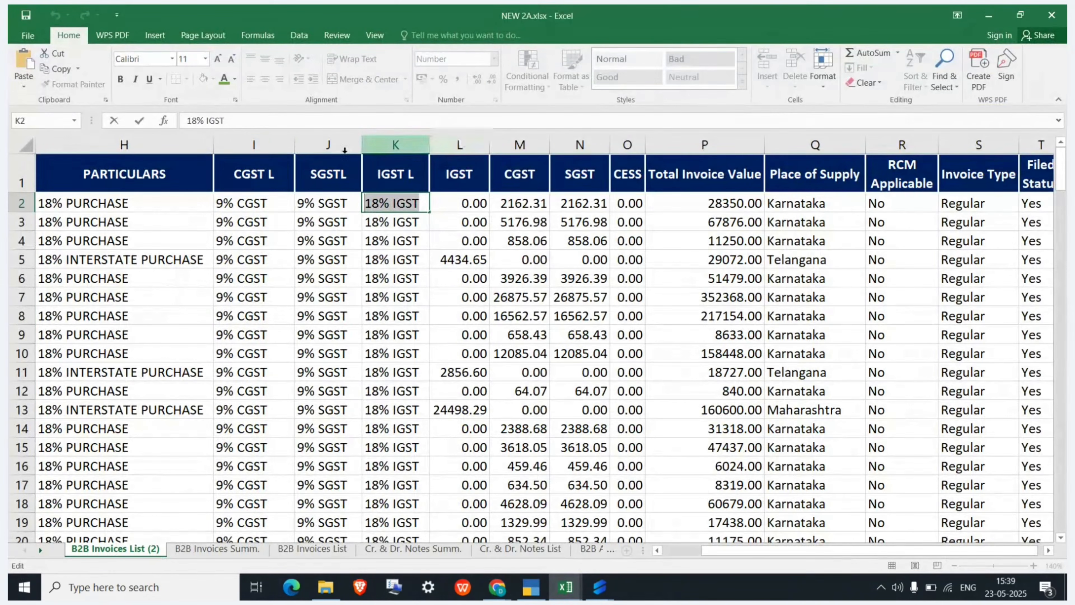
drag(254, 145, 395, 145)
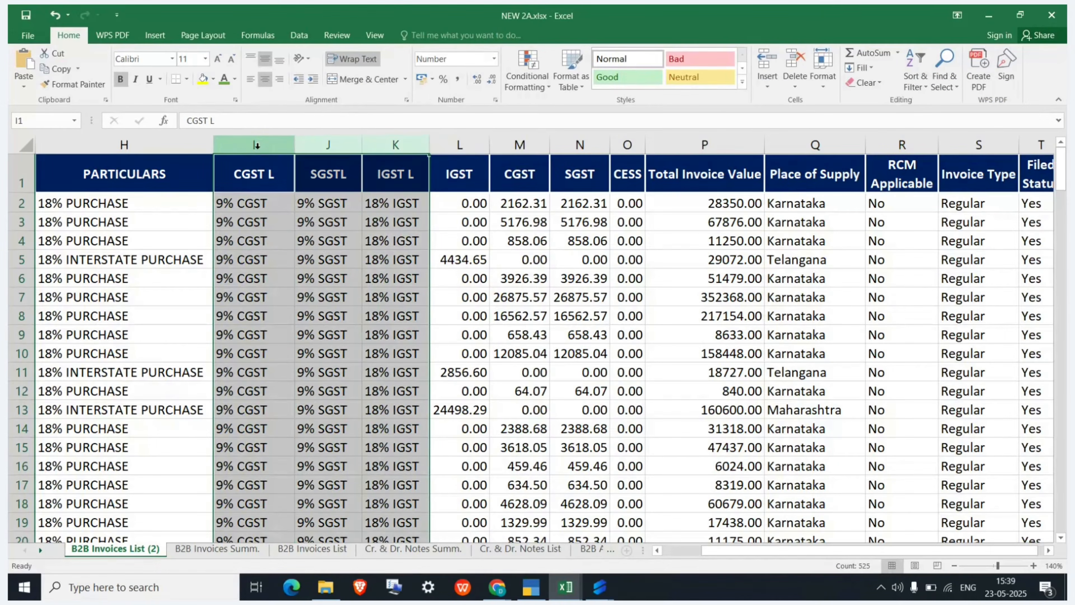
scroll(267, 315, down, 7)
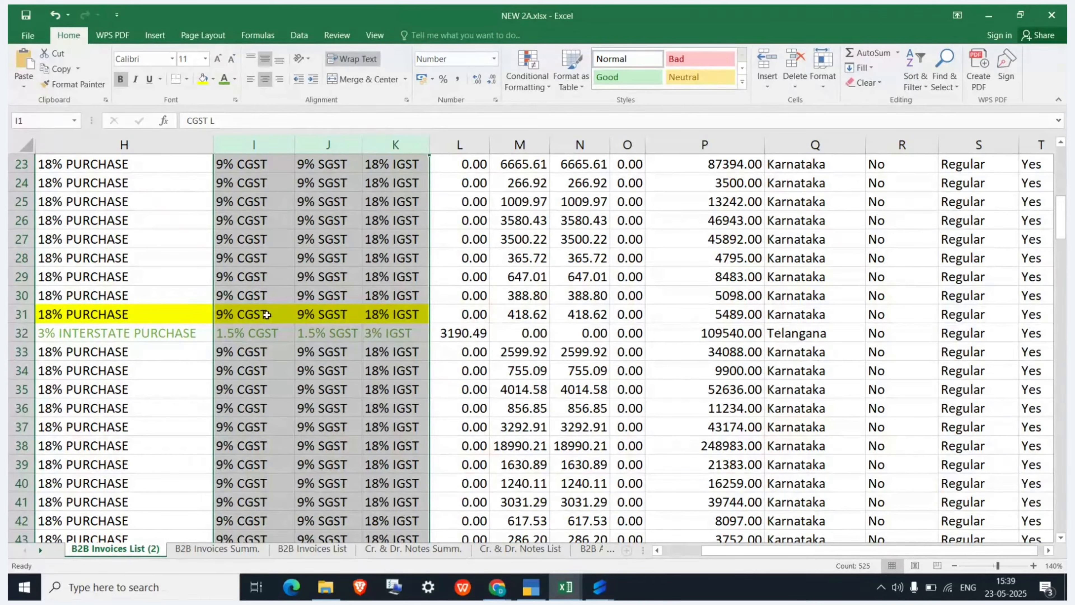
scroll(267, 315, down, 3)
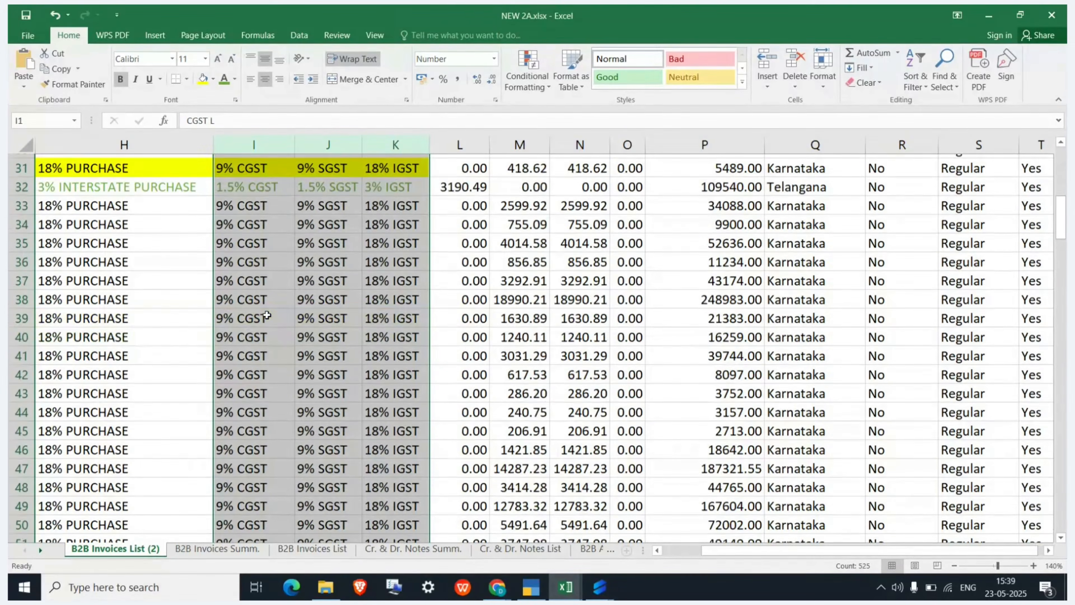
click(990, 13)
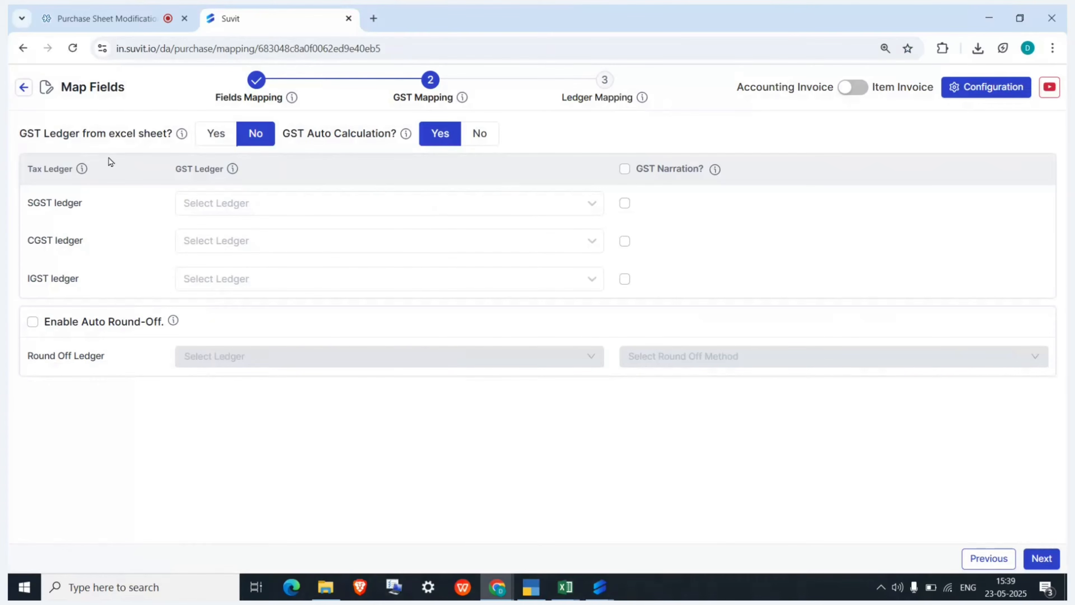
- Set the GST mapping to take the GST ledgers from the Excel sheet and review the SGST, CGST and IGST Ledger headings
drag(19, 133, 170, 135)
mouse_move(185, 137)
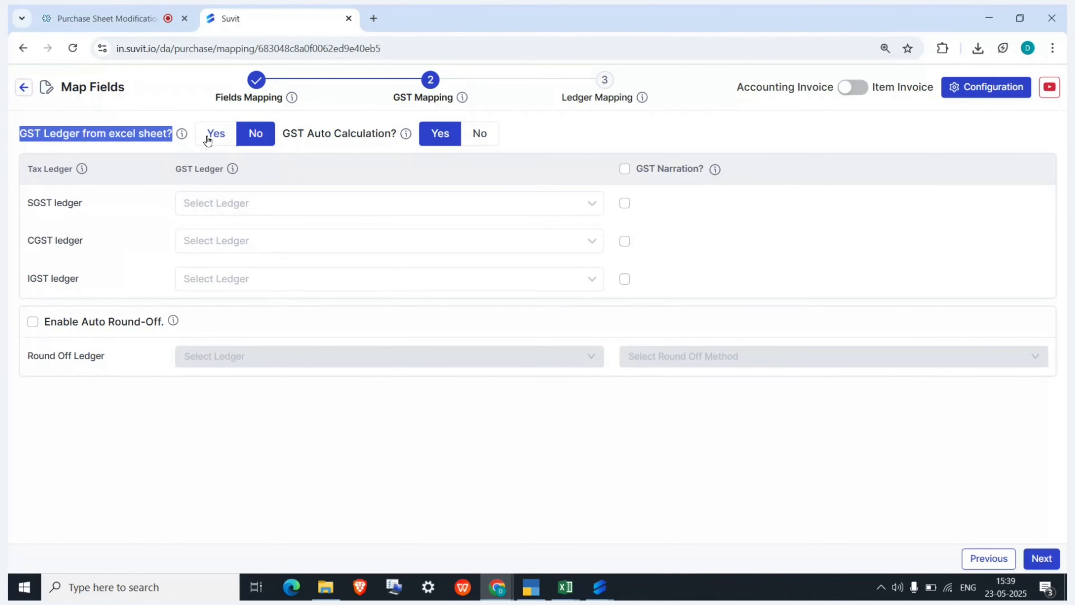
click(215, 134)
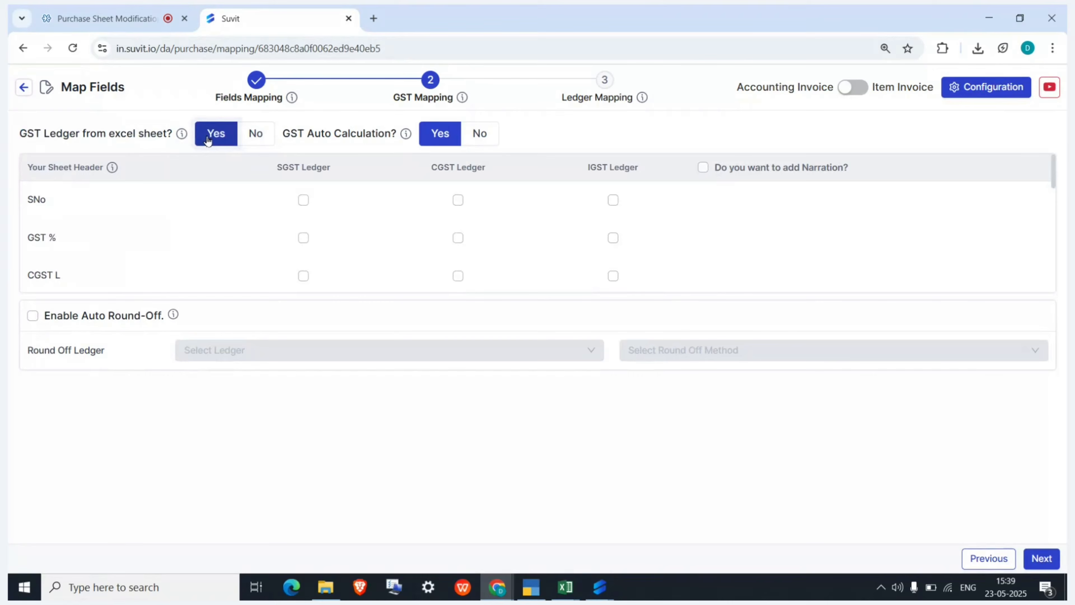
drag(278, 166, 333, 173)
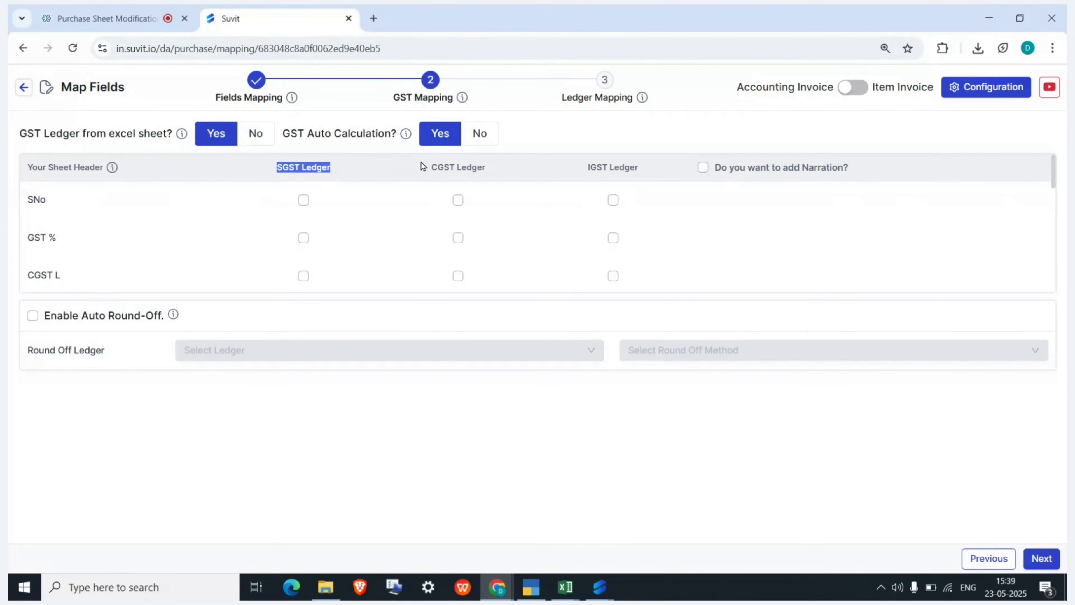
drag(438, 167, 483, 163)
drag(590, 166, 624, 168)
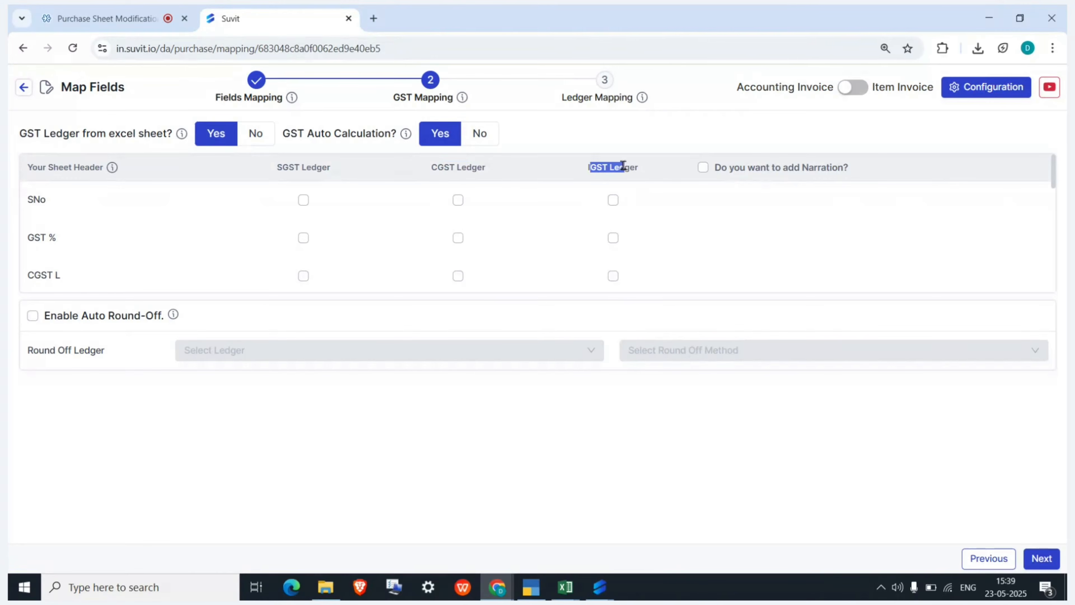
- Assign the sheet header SGSTL as the SGST Ledger
scroll(413, 258, down, 2)
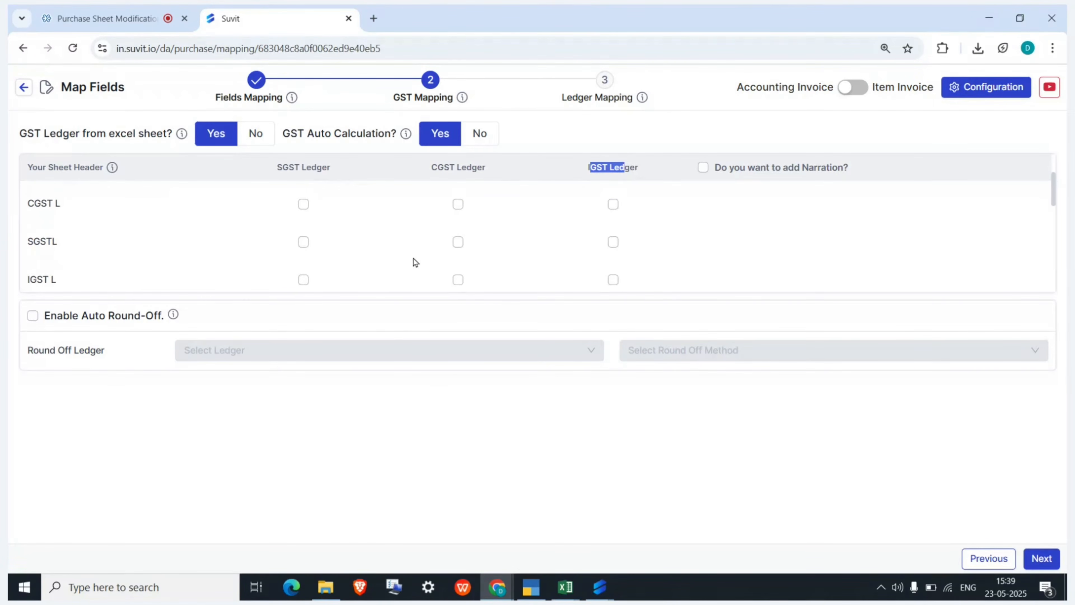
drag(272, 167, 325, 166)
scroll(325, 166, up, 1)
scroll(262, 244, down, 1)
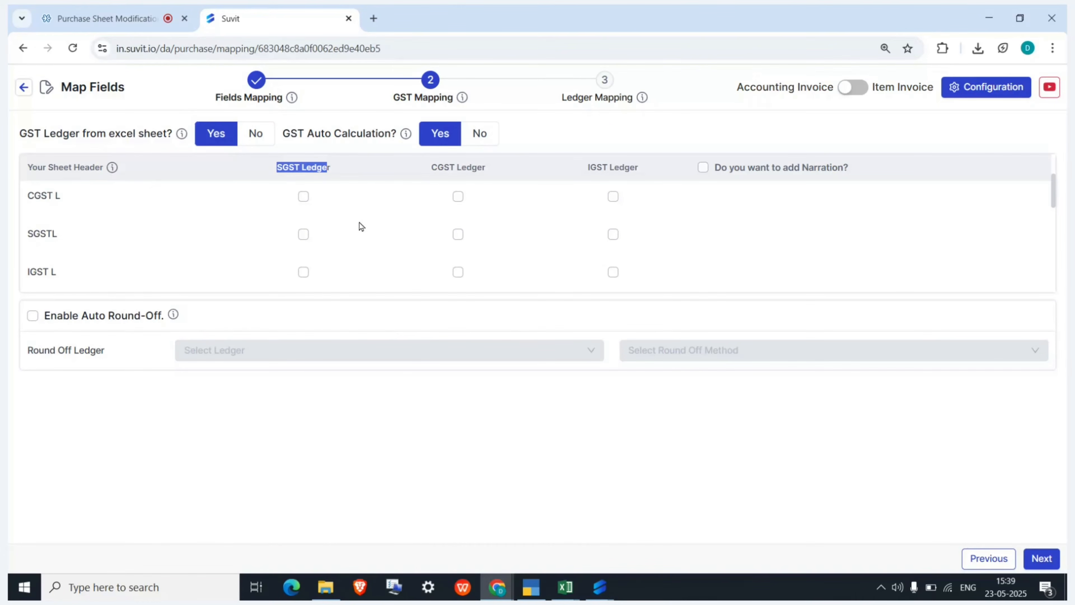
click(303, 234)
- Check the CGST L, SGSTL and IGST L column headers in NEW 2A.xlsx in Excel and return to the Suvit GST mapping
drag(32, 195, 55, 194)
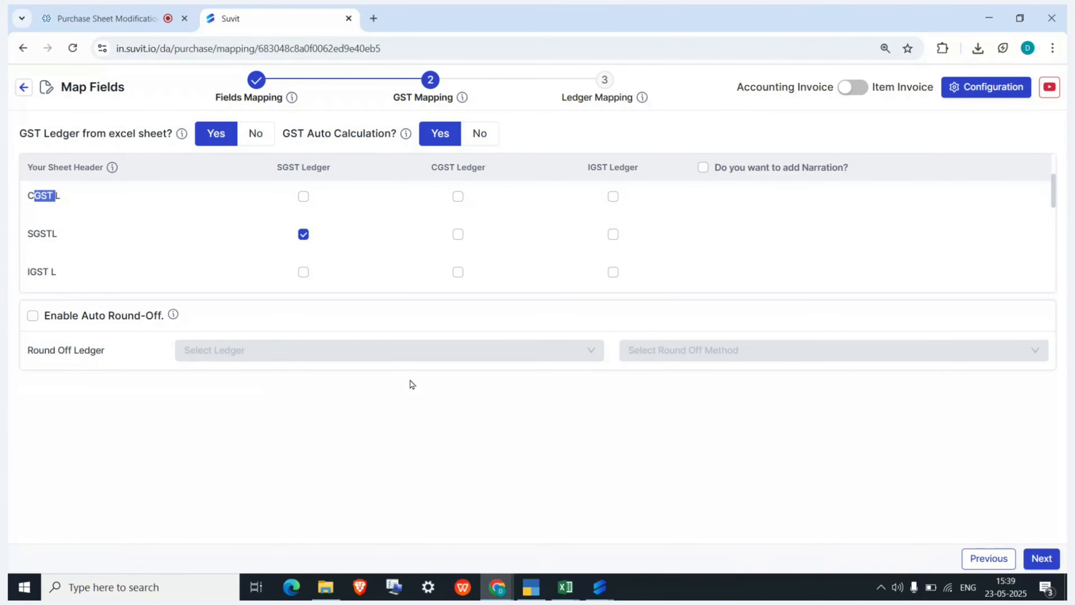
mouse_move(565, 586)
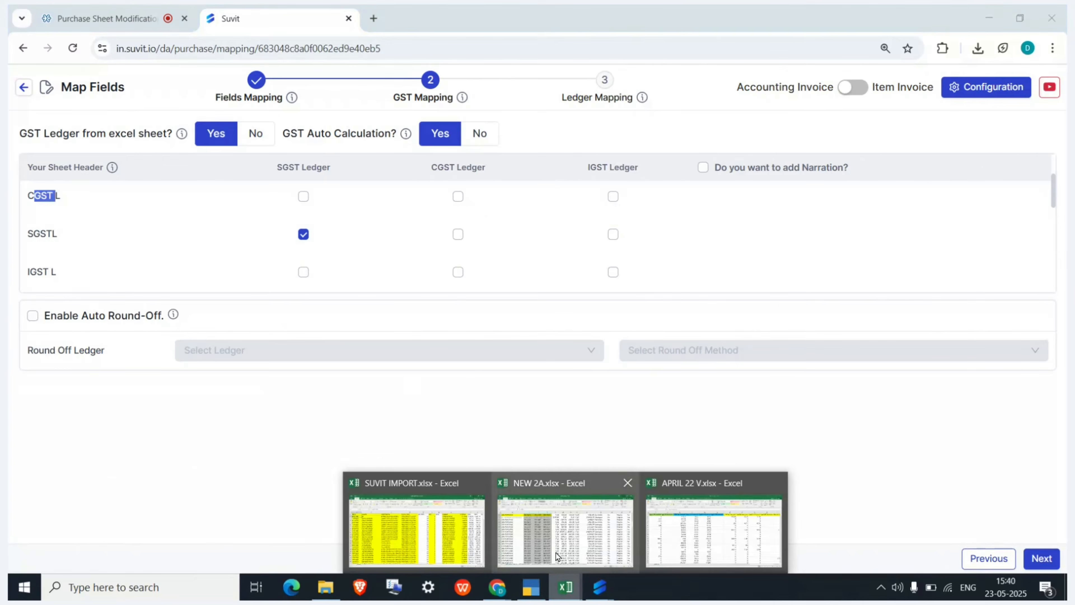
click(560, 565)
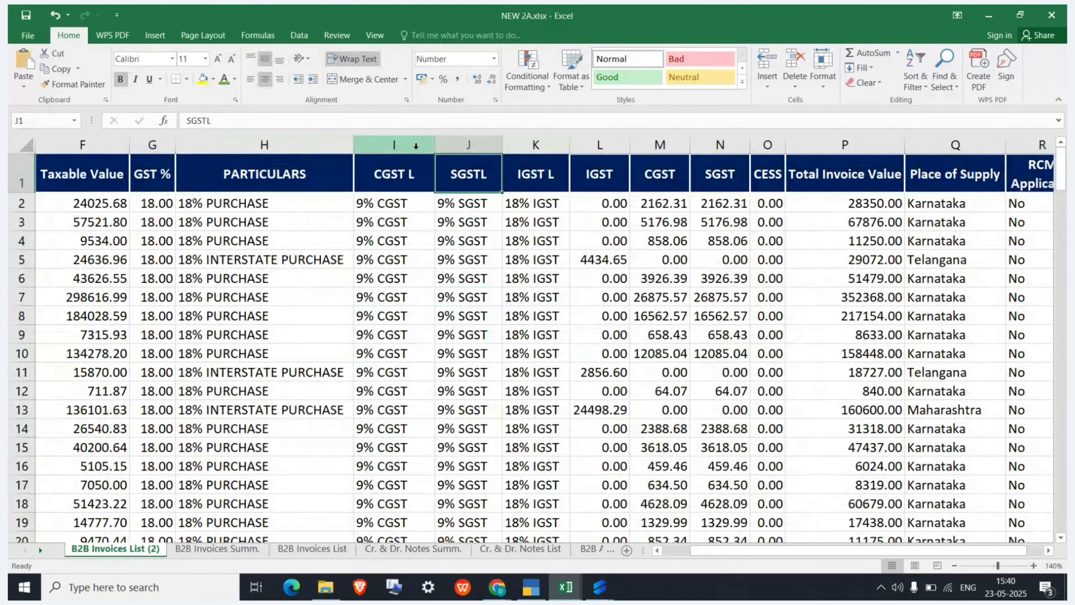
click(416, 146)
click(493, 146)
click(507, 145)
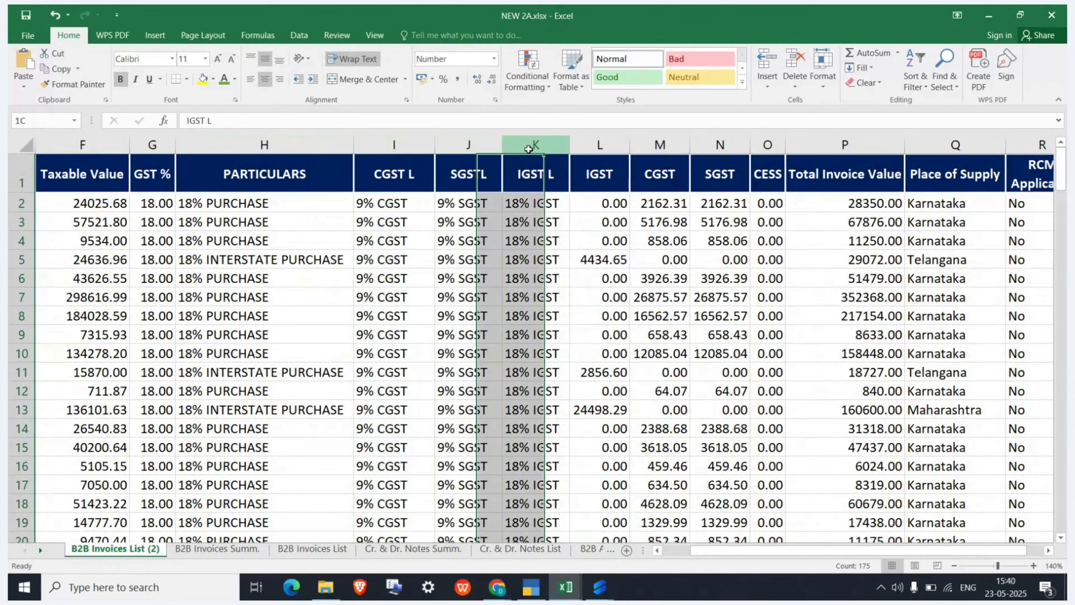
click(988, 13)
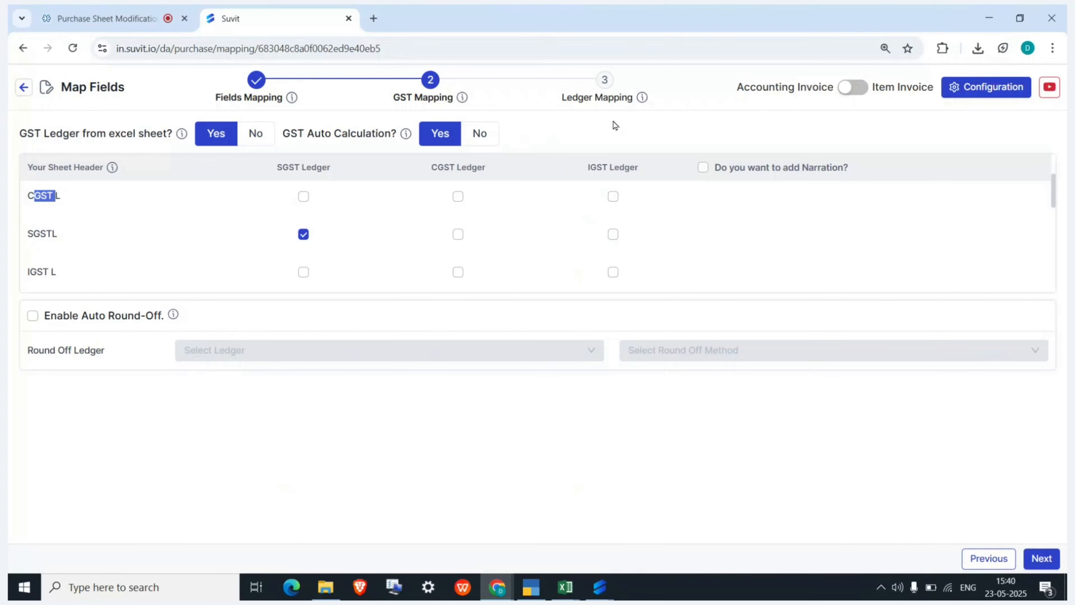
- Assign CGST L as the CGST Ledger and IGST L as the IGST Ledger, and save the mapping without mapping additional ledgers
click(458, 197)
click(613, 278)
click(1040, 559)
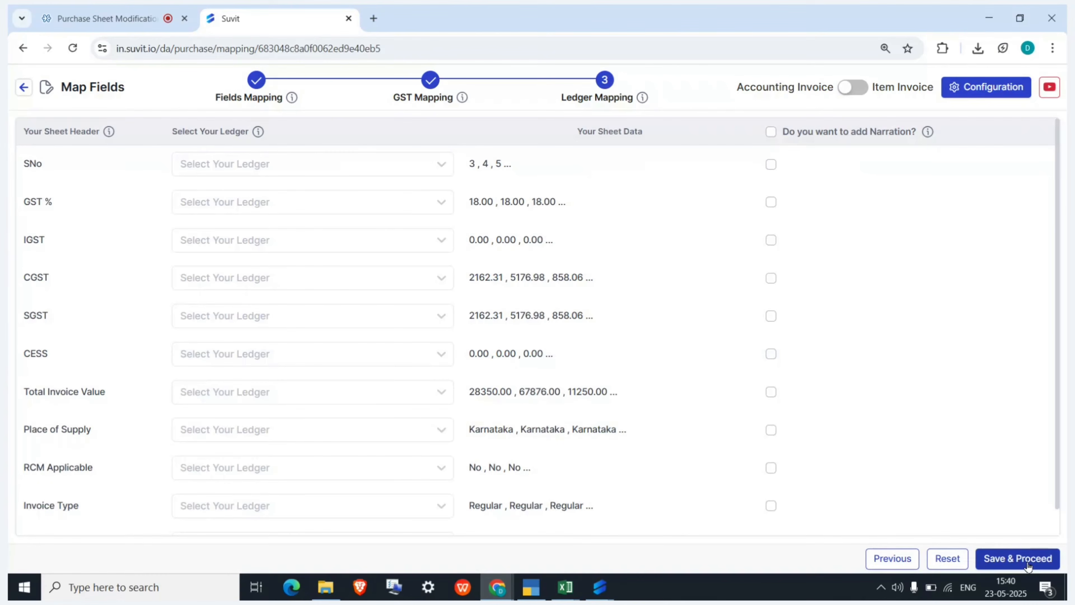
click(1027, 563)
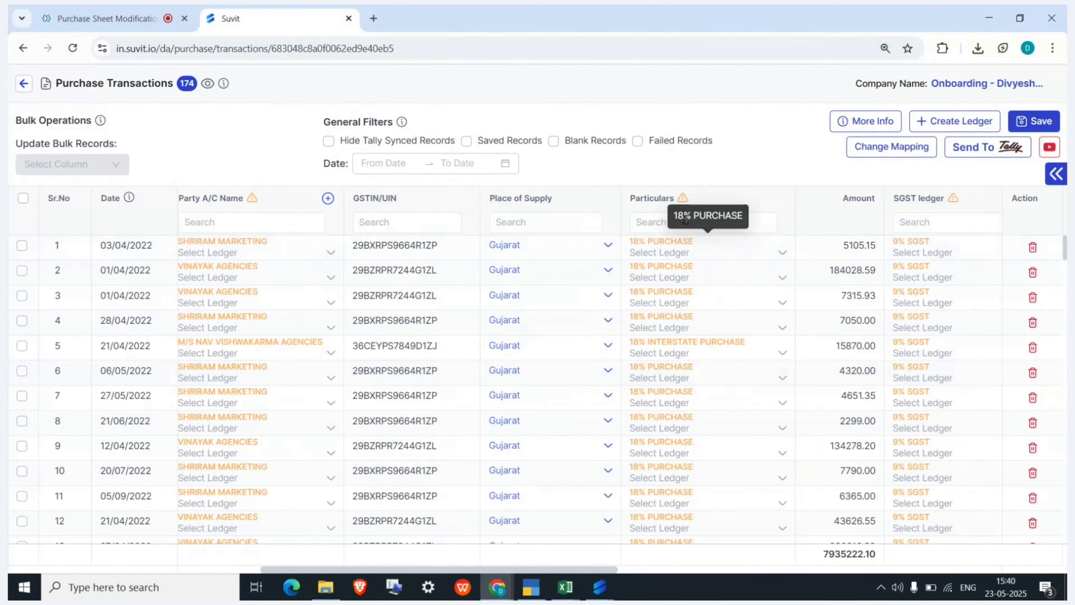
- Filter the purchase transactions by 18% PUR in the Particulars column
click(658, 221)
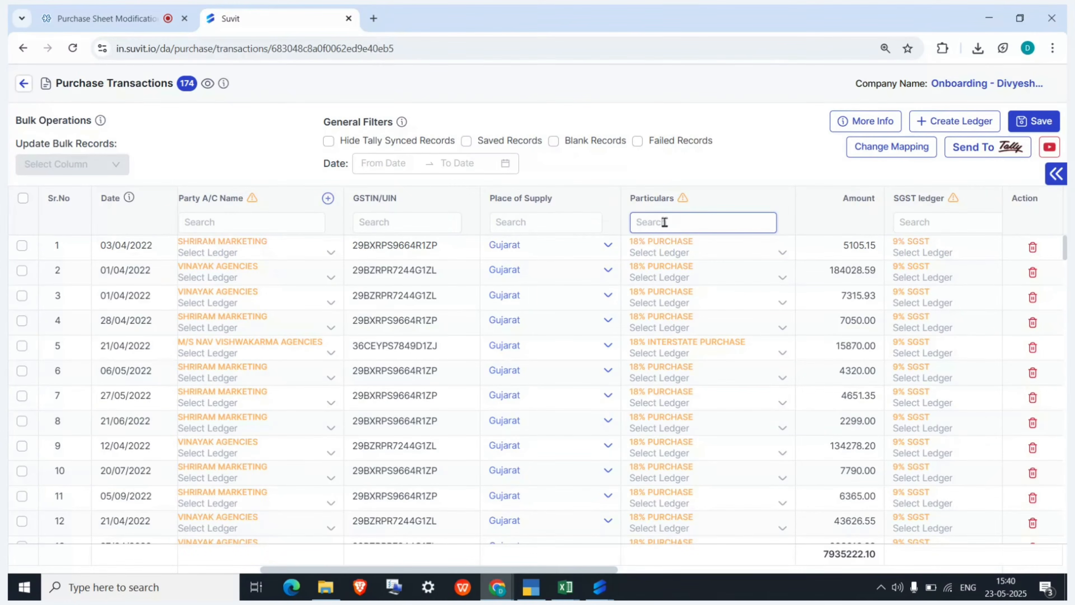
text(18)
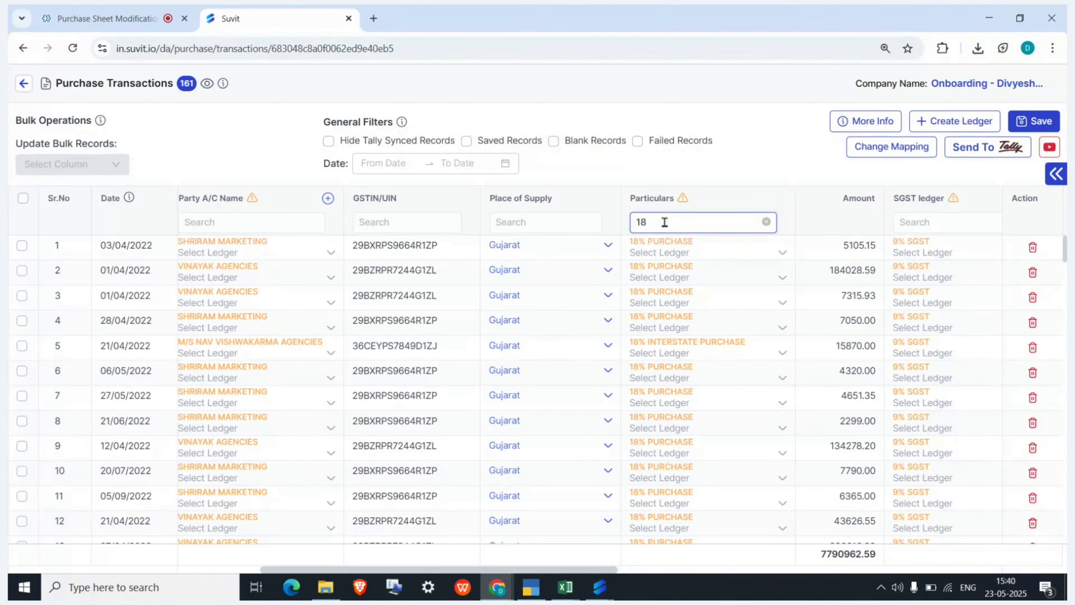
text(% PUR)
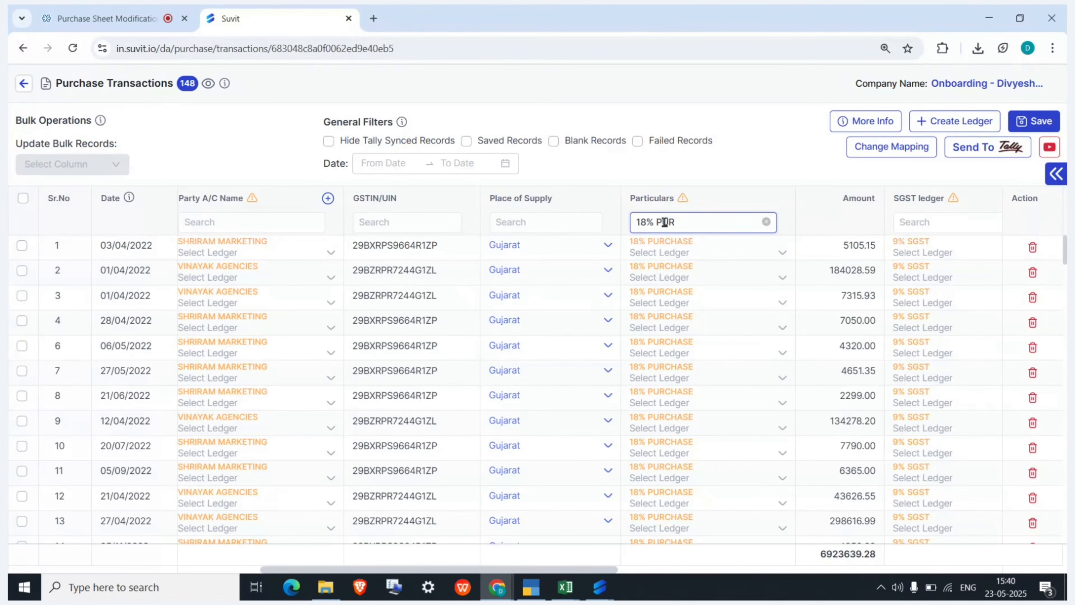
- Select all filtered transactions, bulk update their Particulars to the Purchase @ 18% ledger, and save the records
click(23, 198)
click(96, 163)
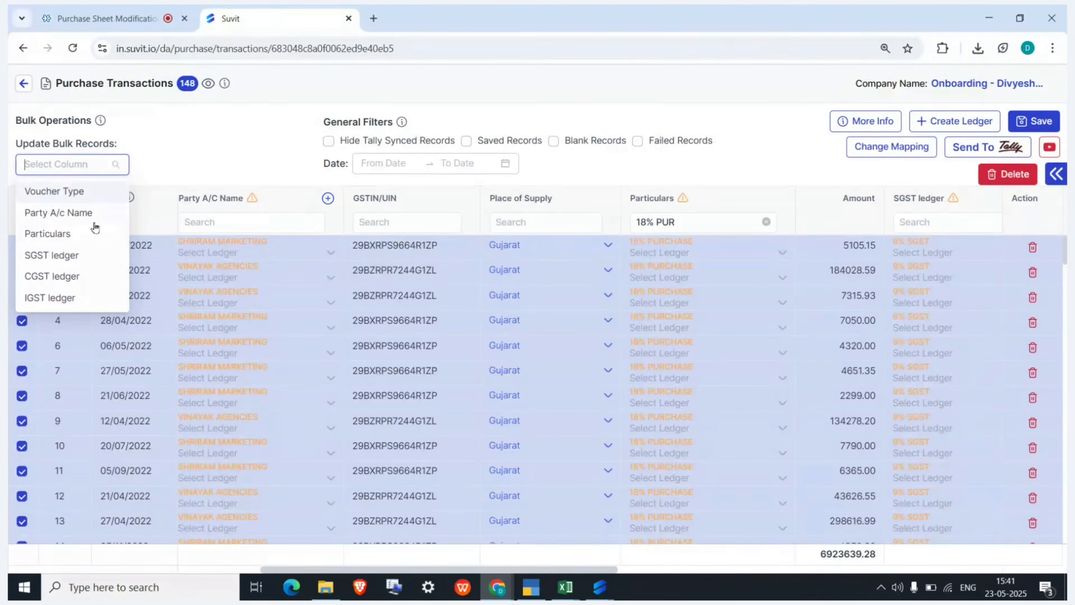
click(53, 234)
click(157, 158)
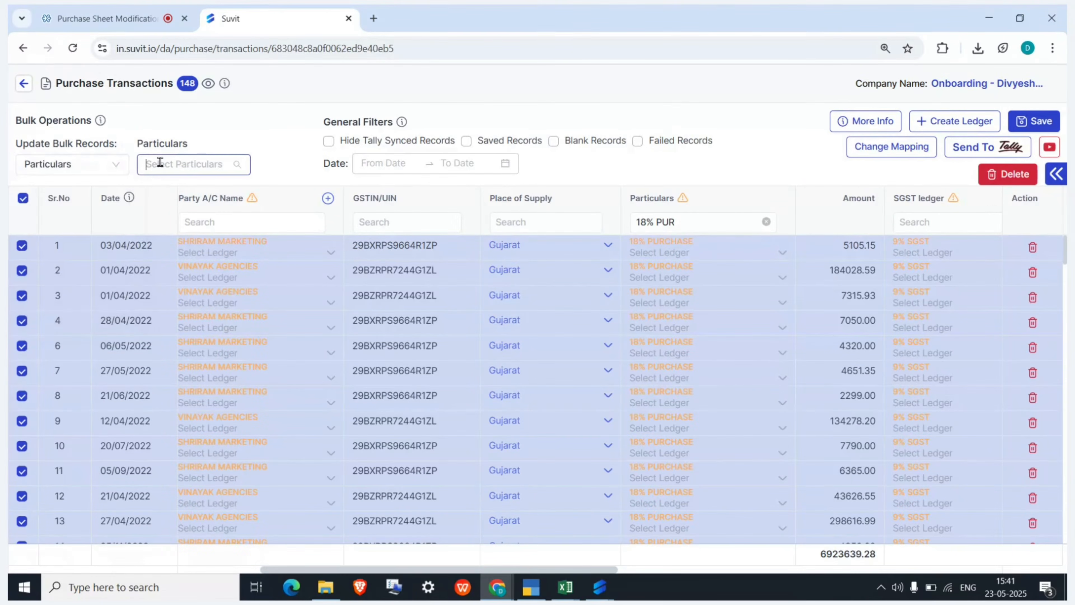
text(18)
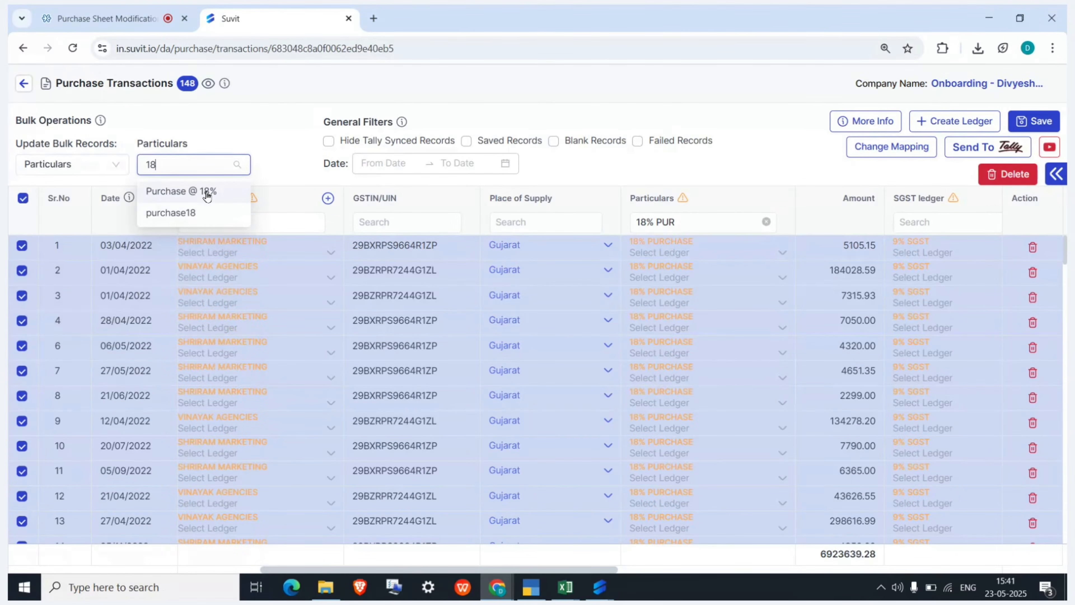
click(207, 192)
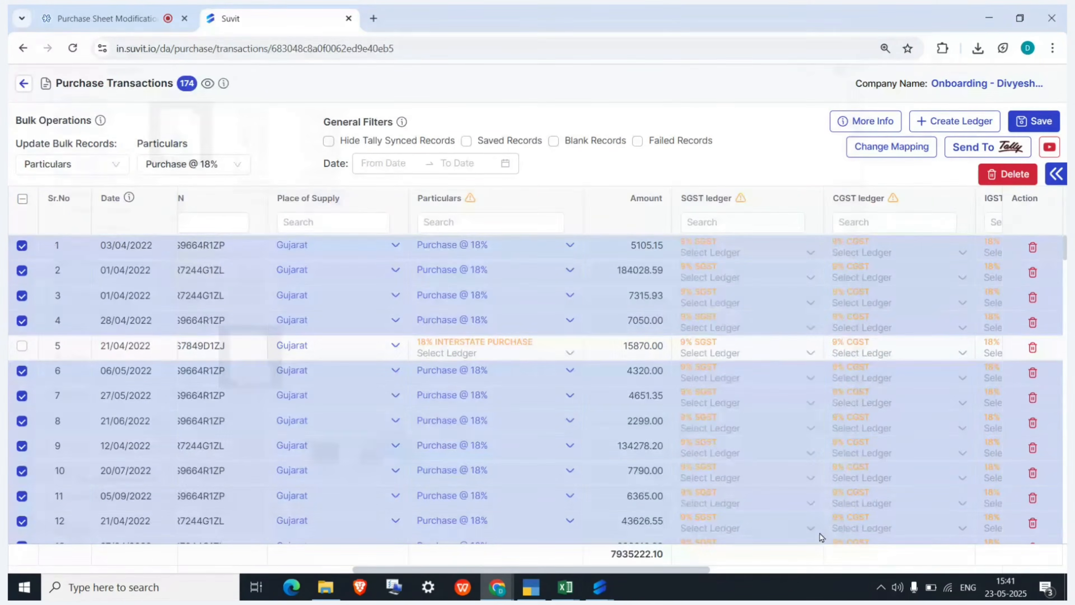
click(1032, 123)
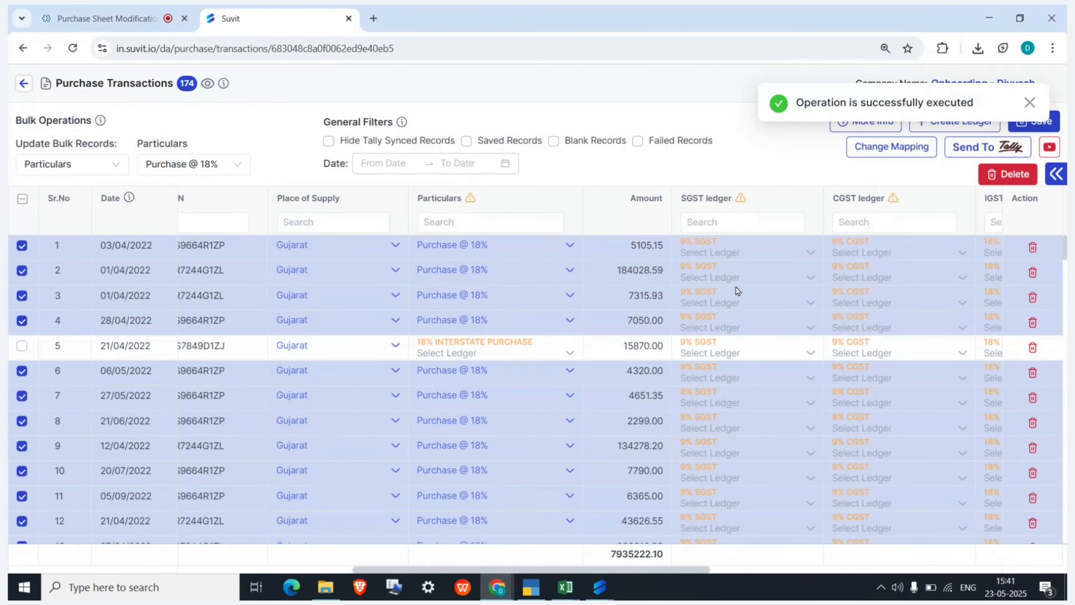
scroll(737, 292, right, 4)
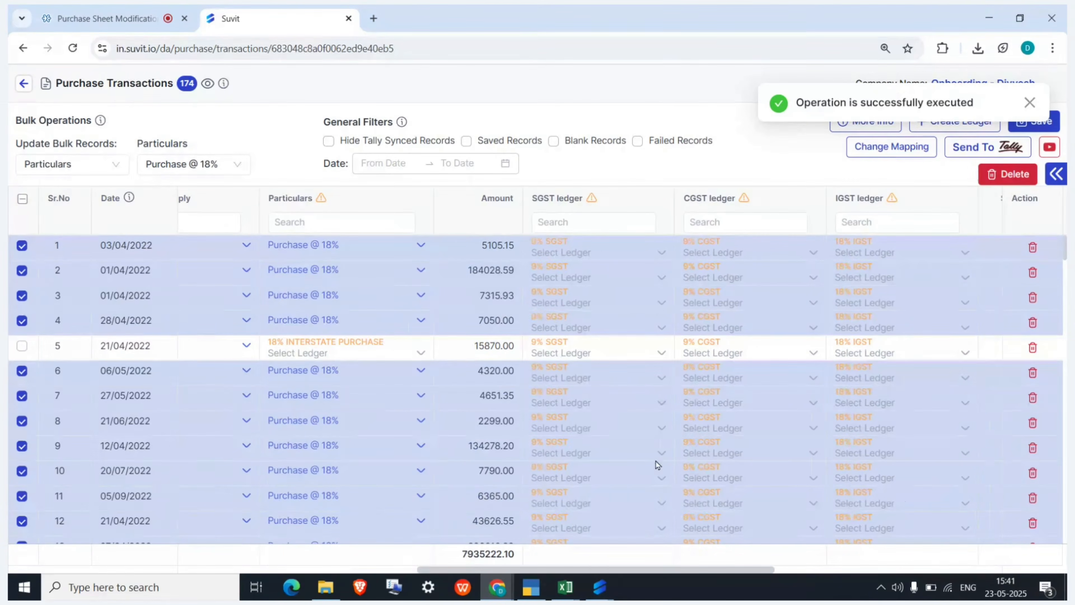
- Dismiss the data process notice in the Suvit desktop app, start a master sync for the connected company, and minimize the app
mouse_move(600, 587)
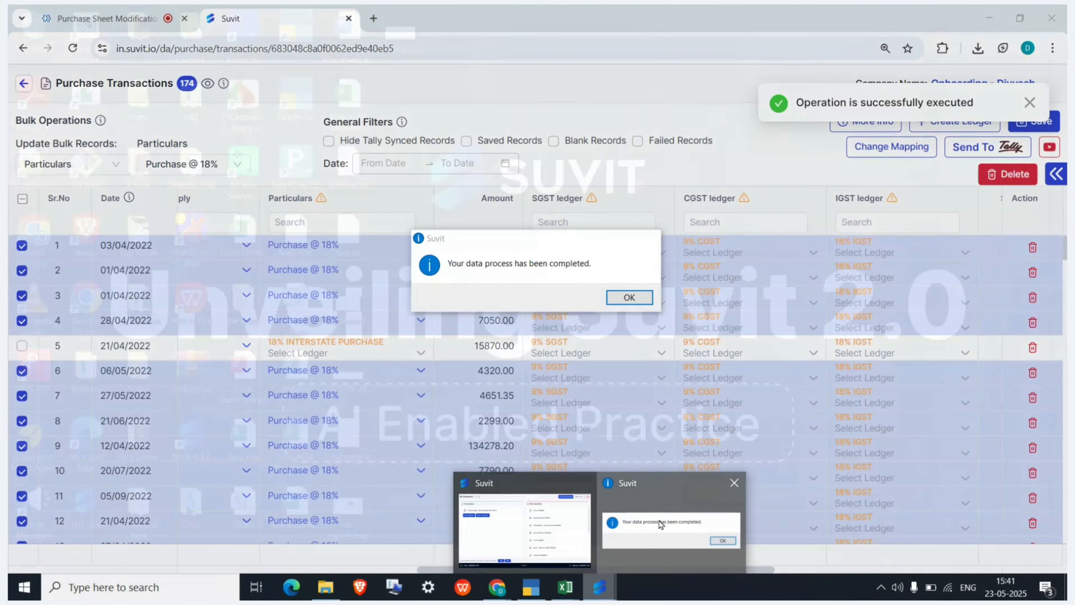
click(661, 524)
click(628, 297)
click(601, 587)
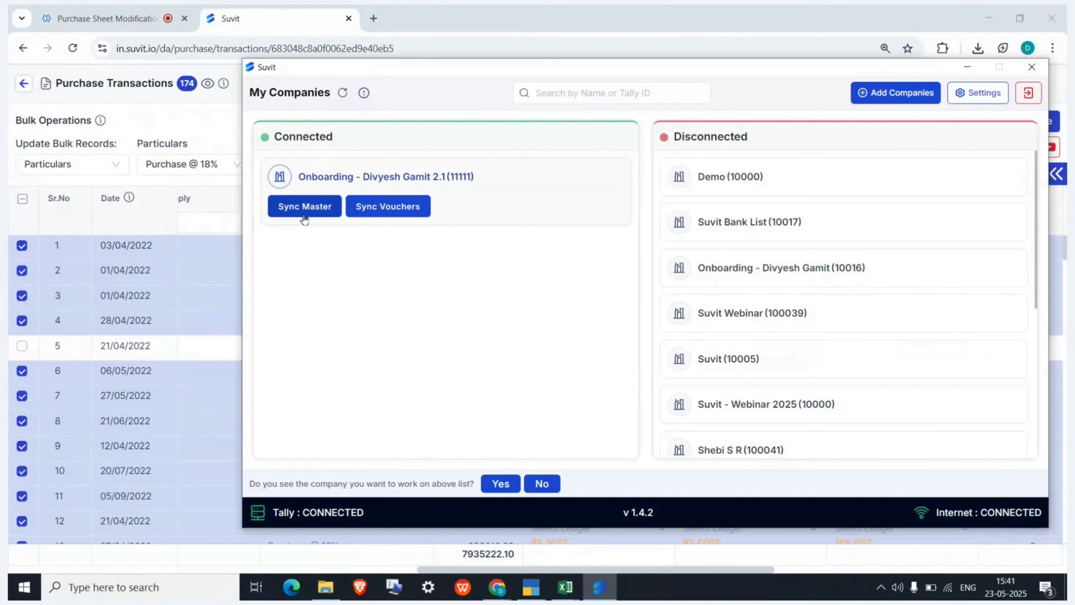
click(303, 207)
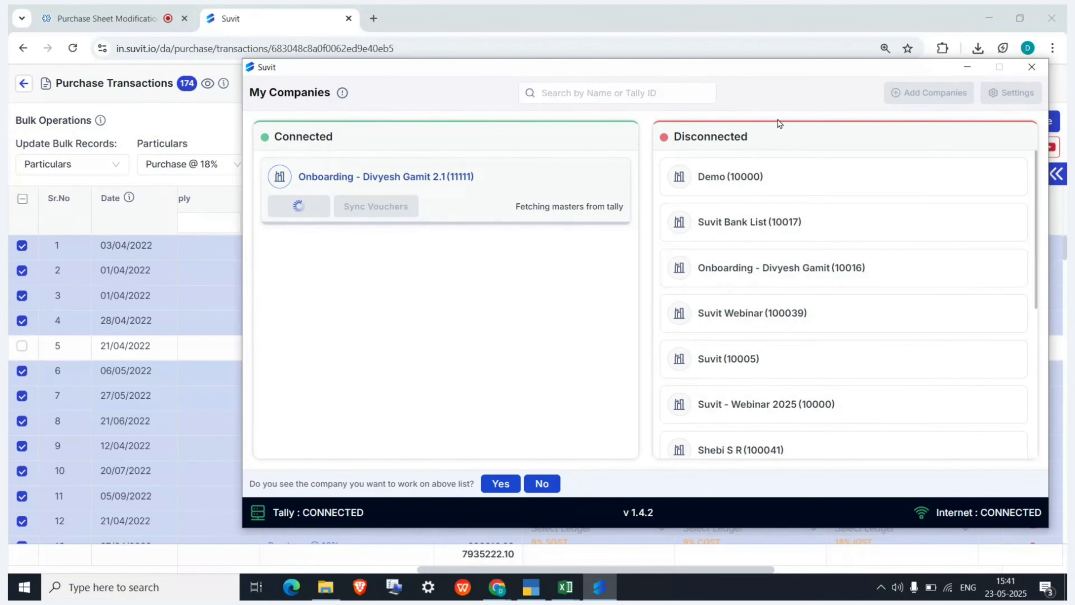
click(958, 69)
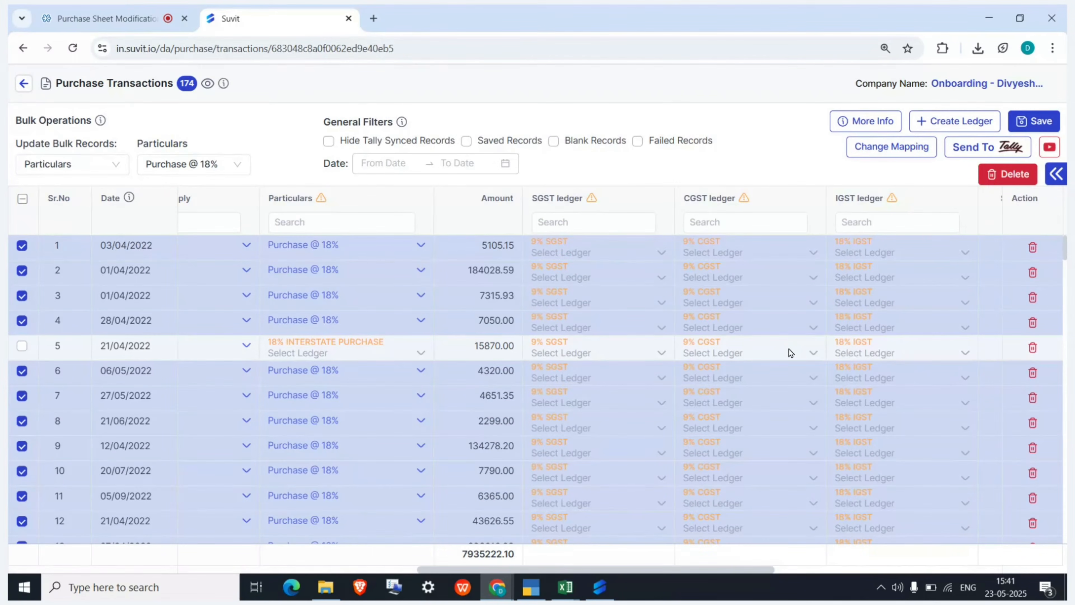
- Check the master sync in the Suvit desktop app, acknowledge its completion, and reload the purchase transactions in the browser
click(955, 147)
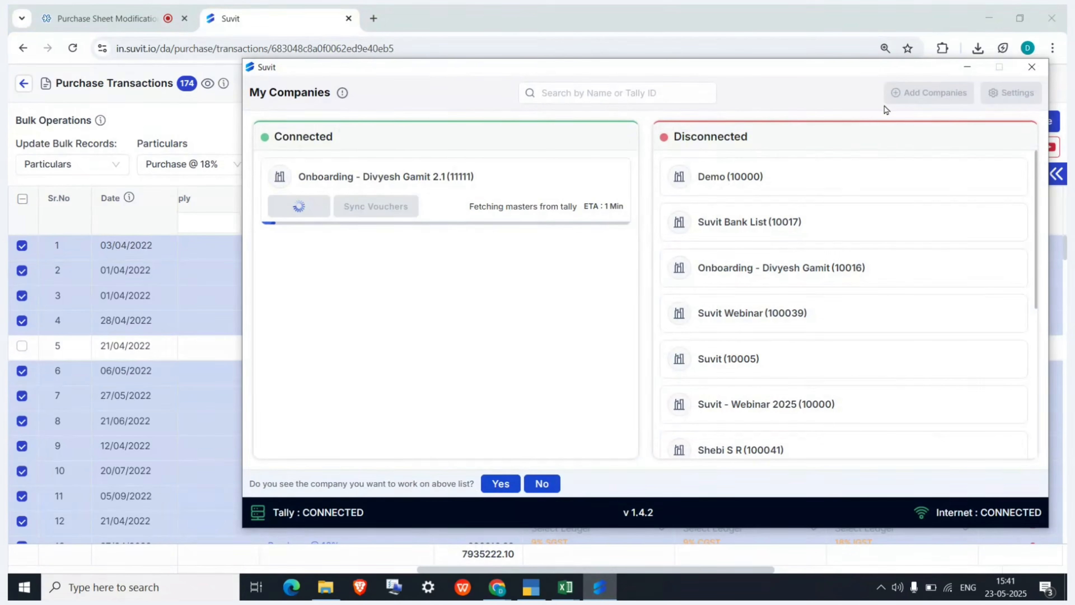
click(960, 73)
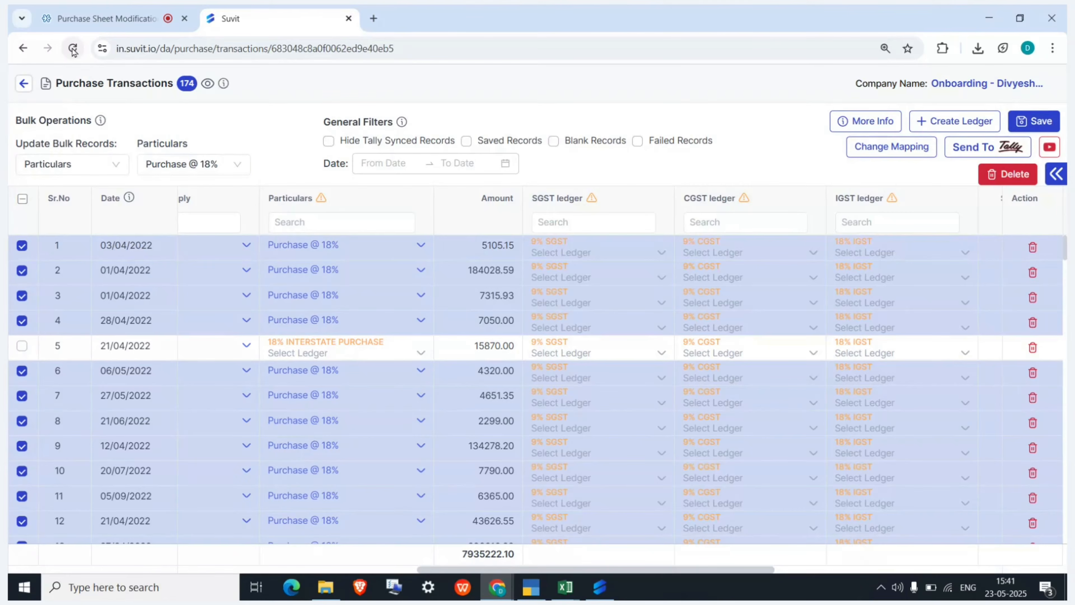
click(599, 586)
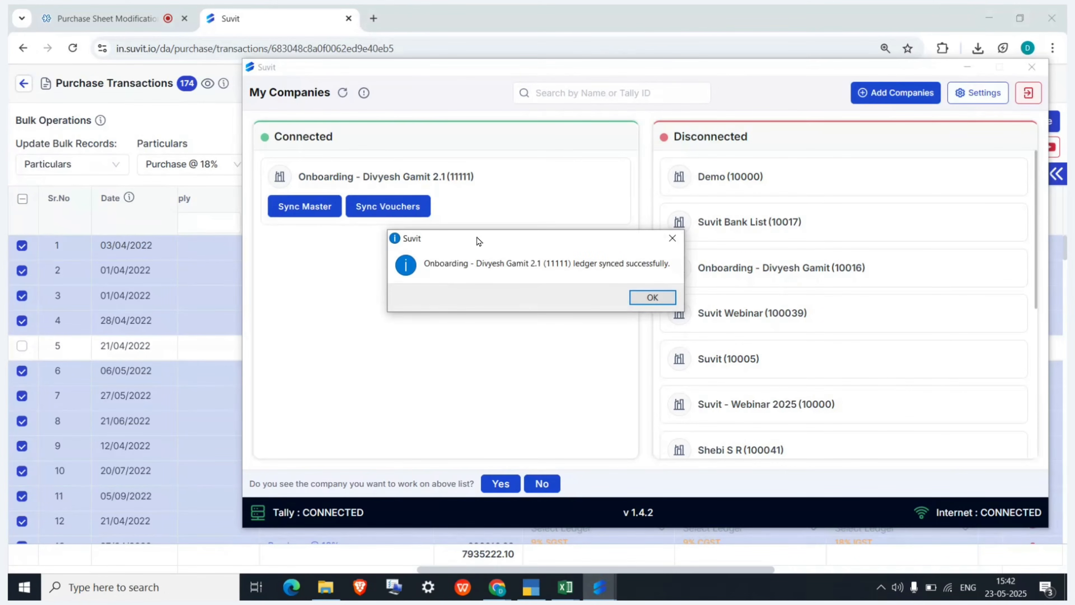
click(653, 297)
click(69, 54)
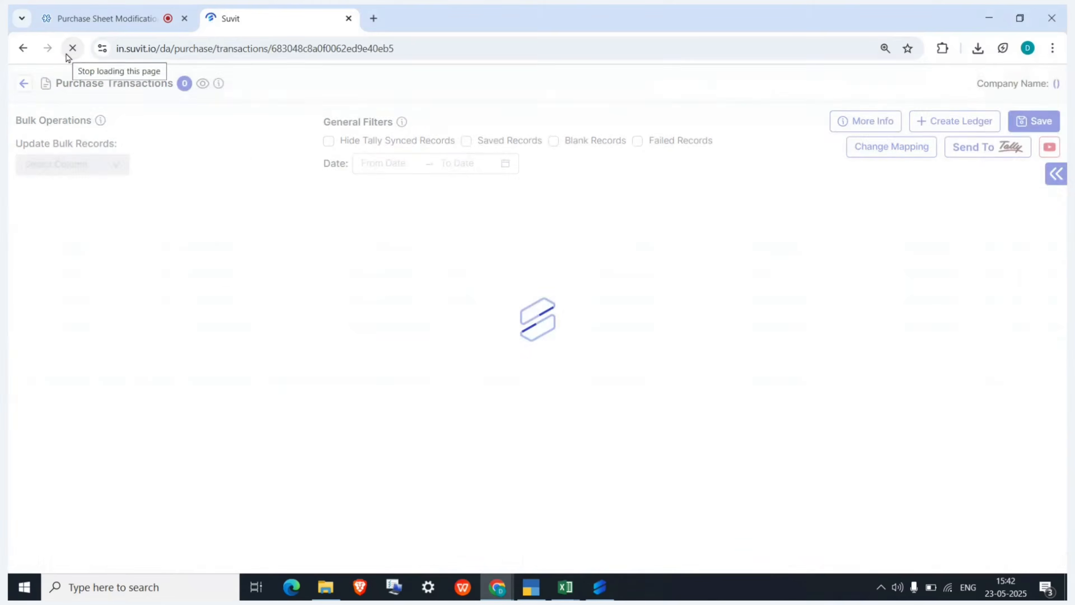
- Assign the synced 9% CGST ledger as the CGST ledger of the first purchase transaction
scroll(779, 354, right, 10)
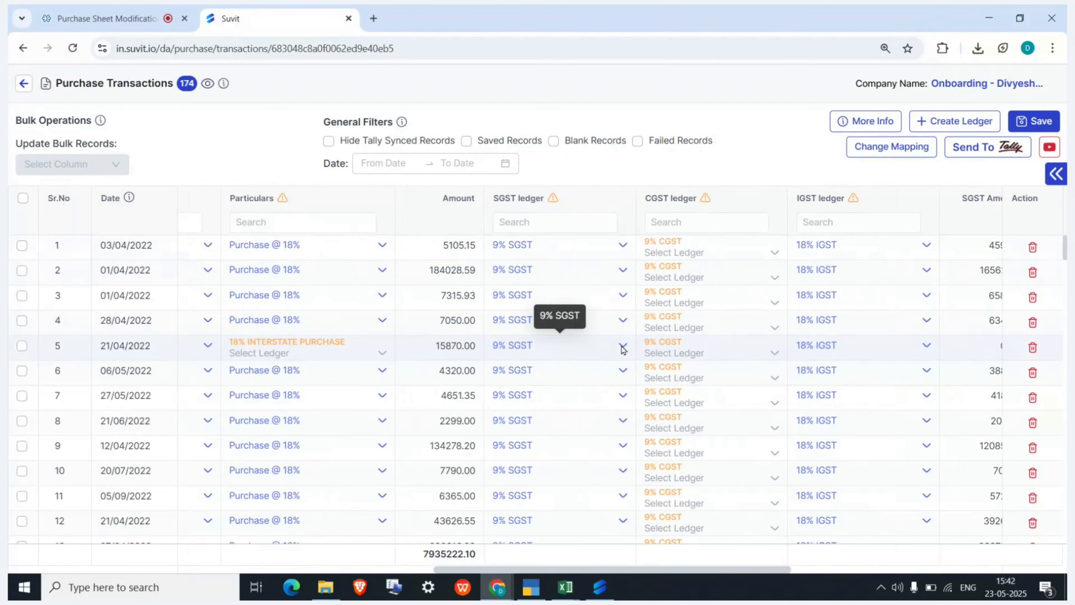
scroll(621, 348, right, 3)
click(609, 249)
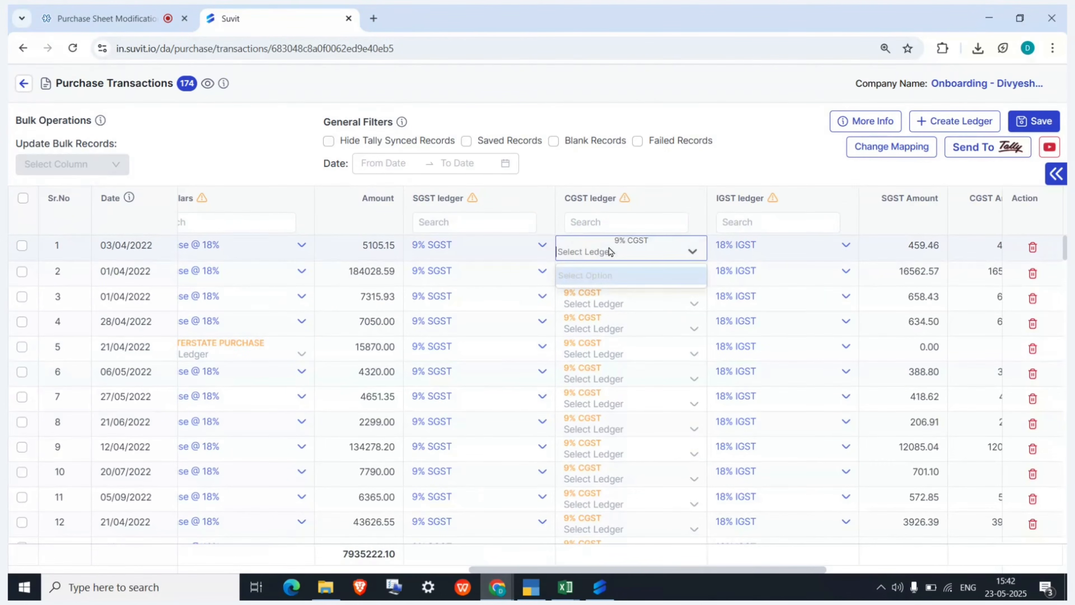
click(620, 272)
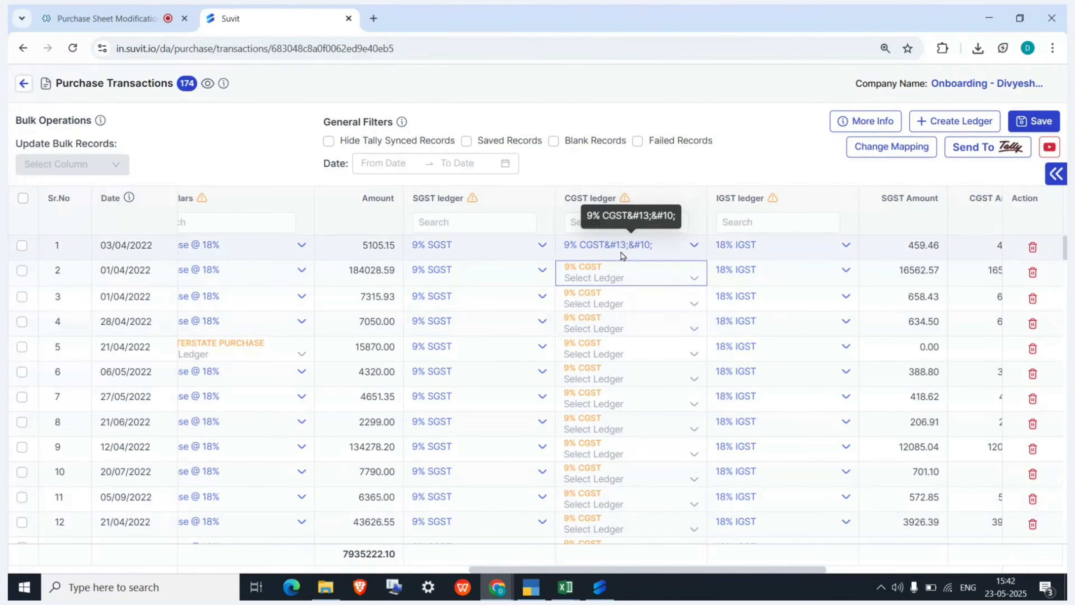
- Switch to TallyPrime, open the 9% CGST ledger for alteration, and return to the list of ledgers
click(531, 587)
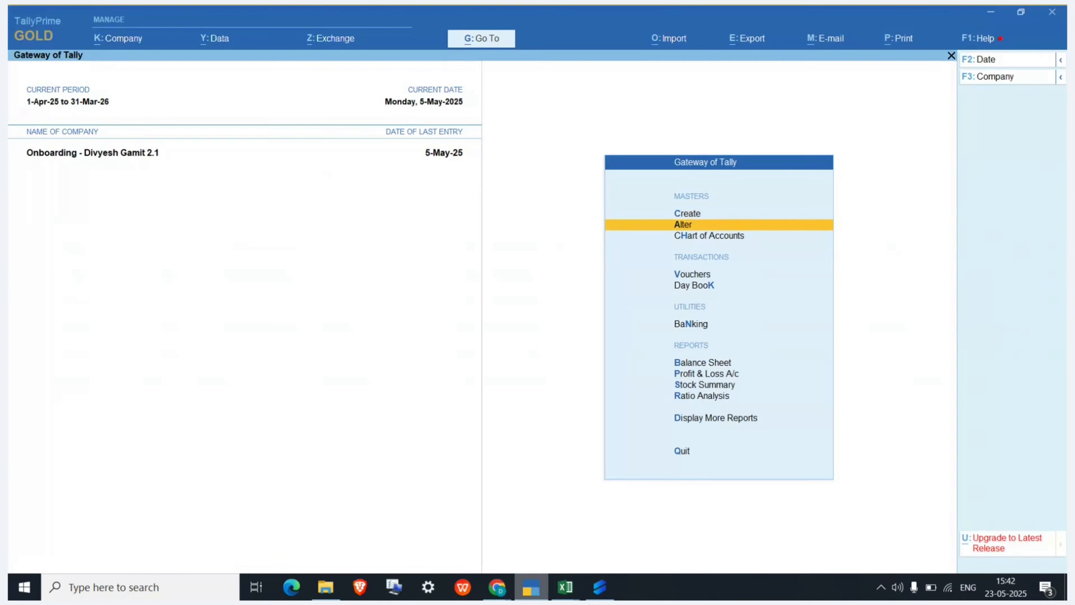
key(Return)
key(Down)
key(Return)
text(CGST)
key(Return)
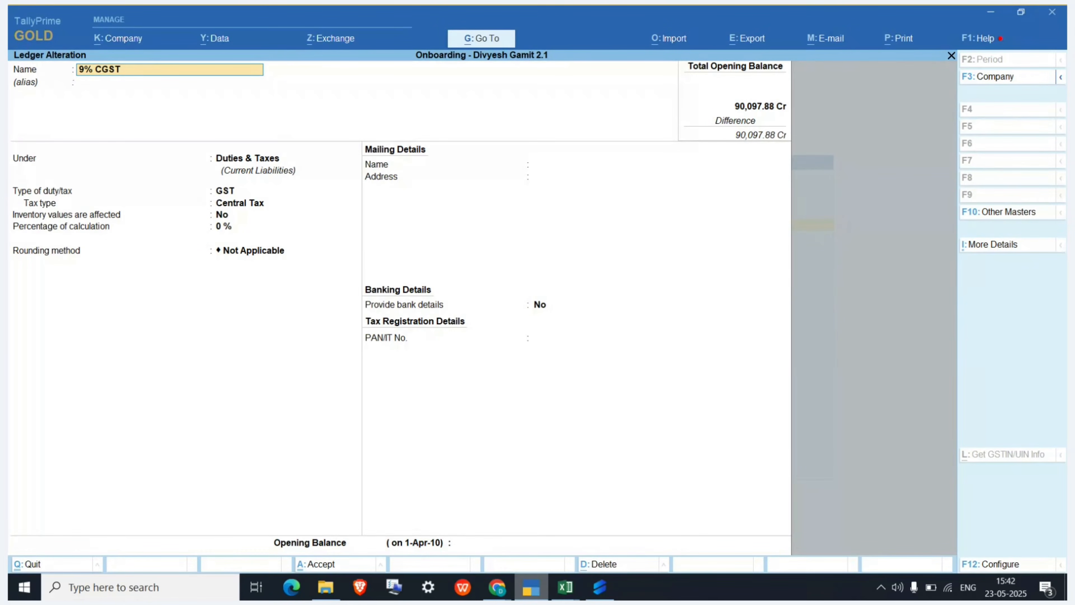
key(Escape)
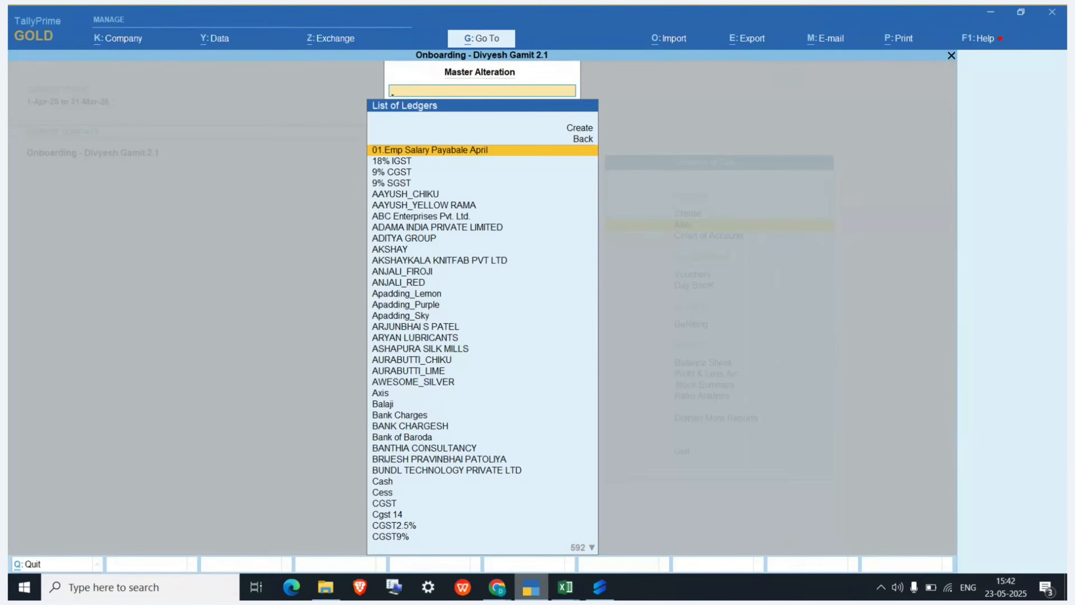
- Start another master sync for the connected company in the Suvit desktop app and return to the purchase transactions in Chrome
click(600, 587)
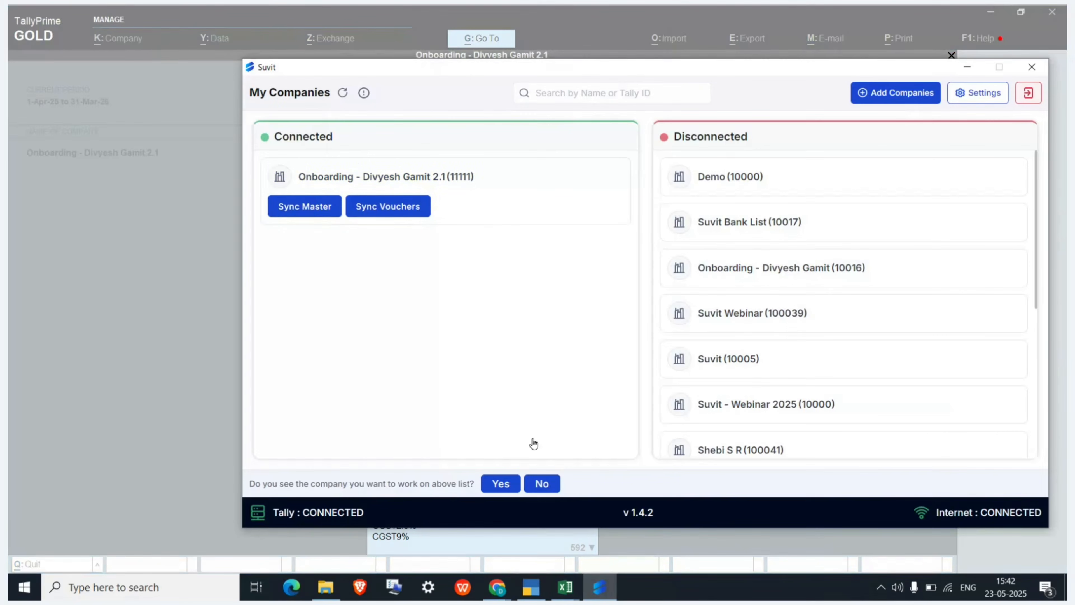
click(298, 207)
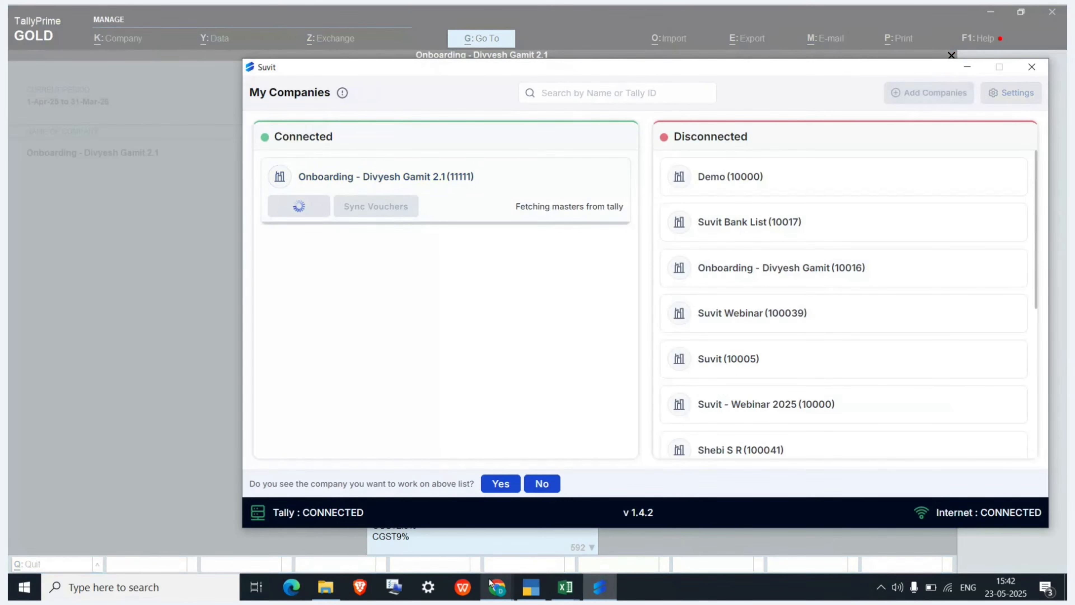
mouse_move(497, 586)
click(438, 530)
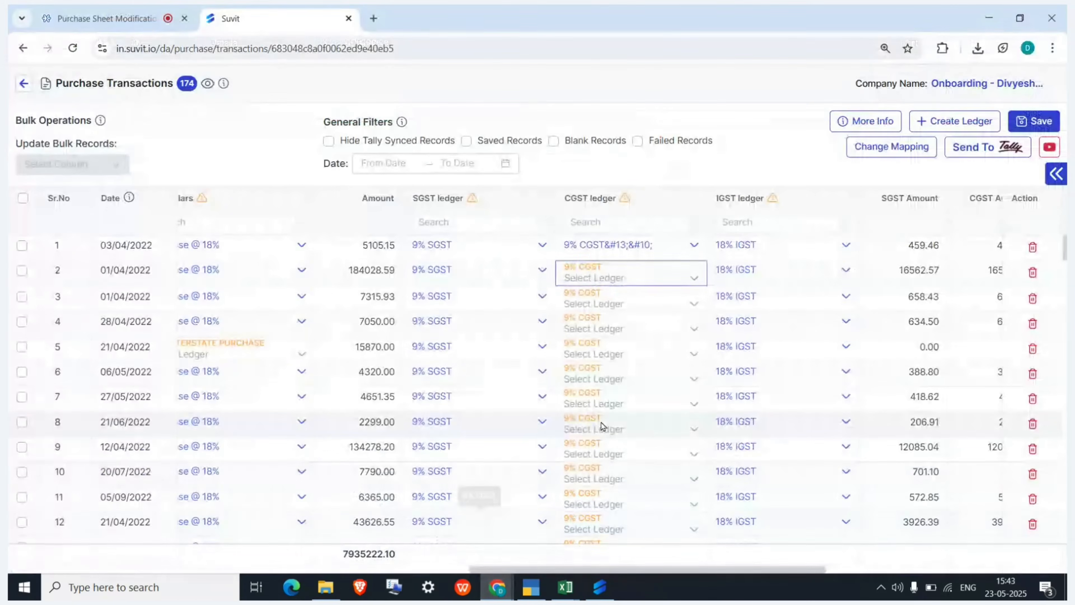
- Filter the 5% purchase transactions by Particulars, select them all, and bulk update their SGST ledger to SGST2.5%
scroll(602, 423, down, 5)
click(225, 217)
click(23, 197)
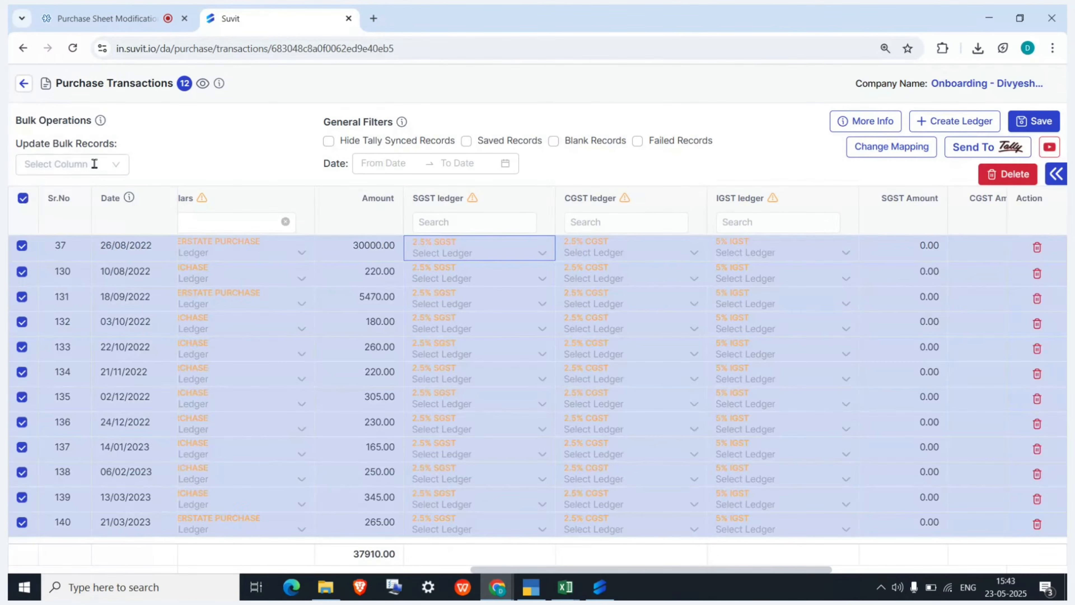
click(95, 164)
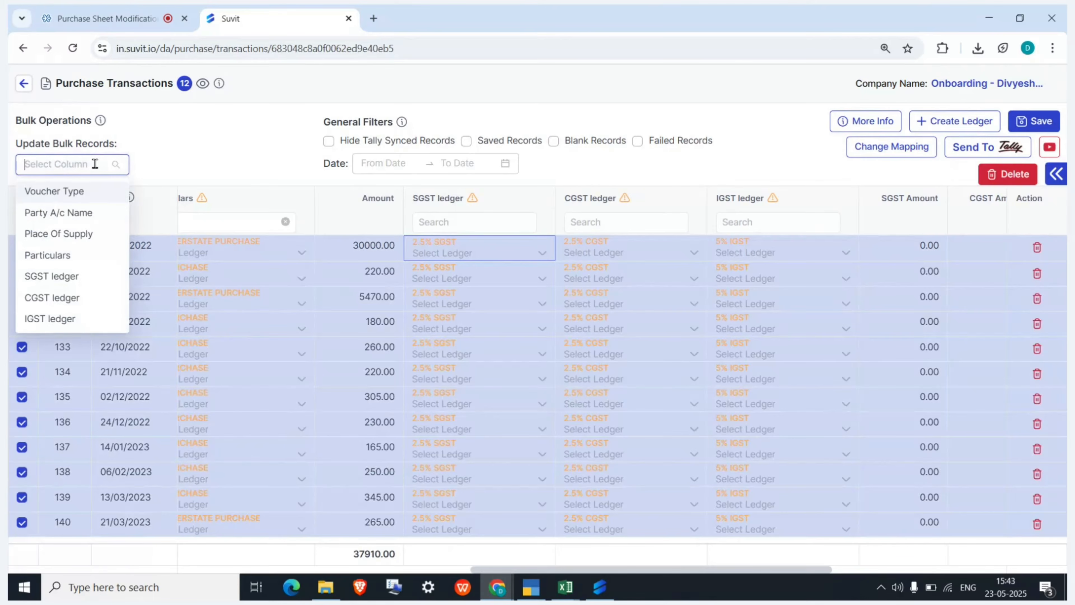
click(49, 276)
click(190, 164)
text(2.5)
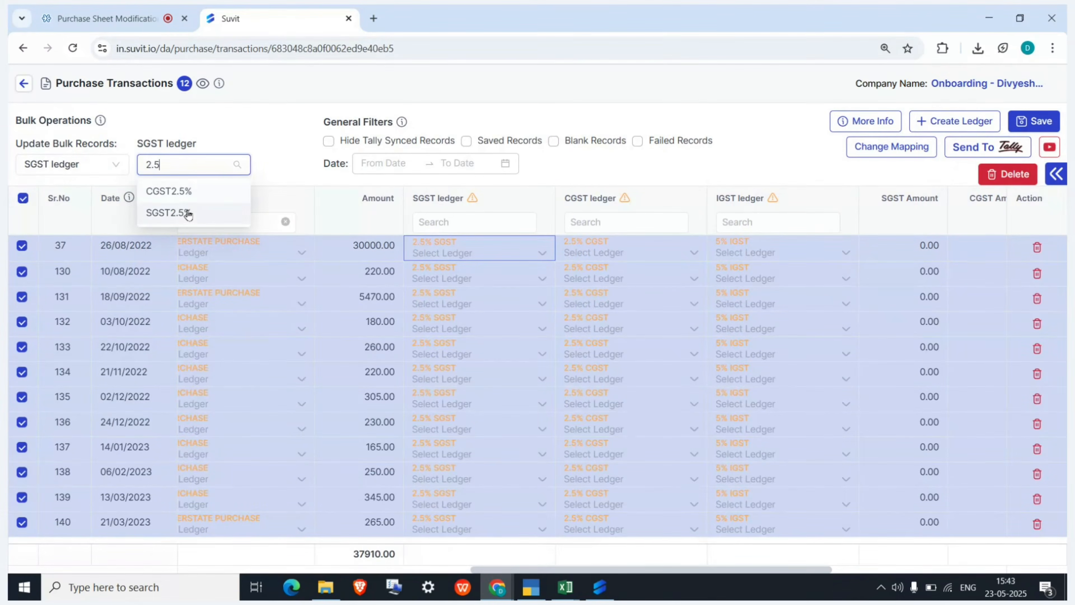
click(187, 213)
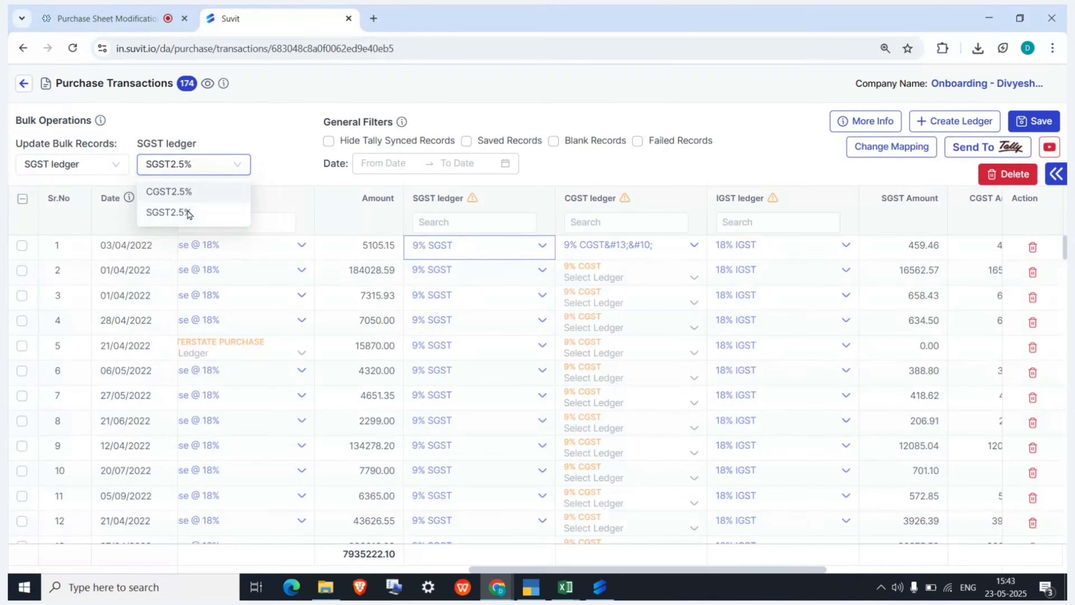
- Bulk update the CGST ledger of the selected 5% purchase transactions to CGST2.5%
click(93, 165)
click(49, 297)
click(190, 164)
text(2.5)
click(168, 191)
- Bulk update the IGST ledger of the selected transactions to IGST5%, save the records, and clear the selection
click(94, 165)
click(65, 318)
click(190, 164)
text(5)
click(193, 237)
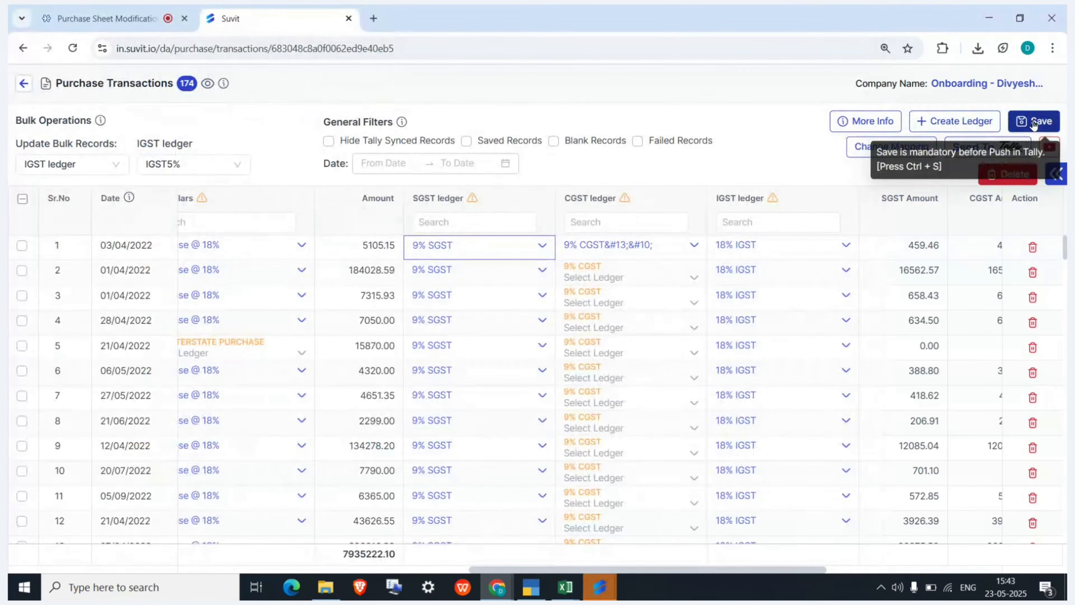
click(1032, 121)
click(22, 200)
click(22, 201)
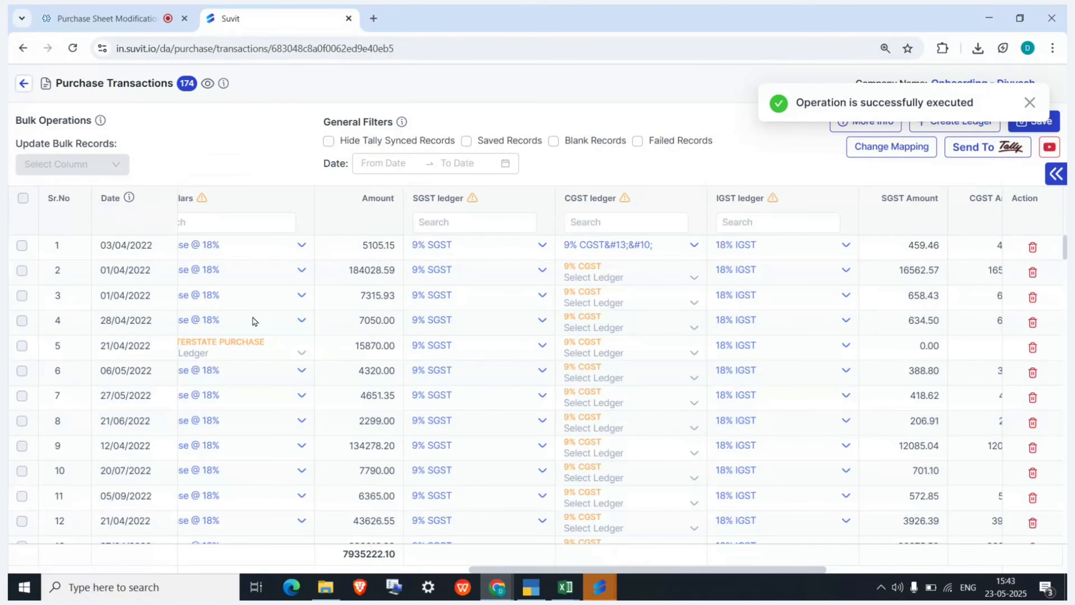
- Filter the purchase transactions by 3 in the Particulars column to inspect the matches, and clear the filter
scroll(253, 318, left, 6)
scroll(803, 315, left, 5)
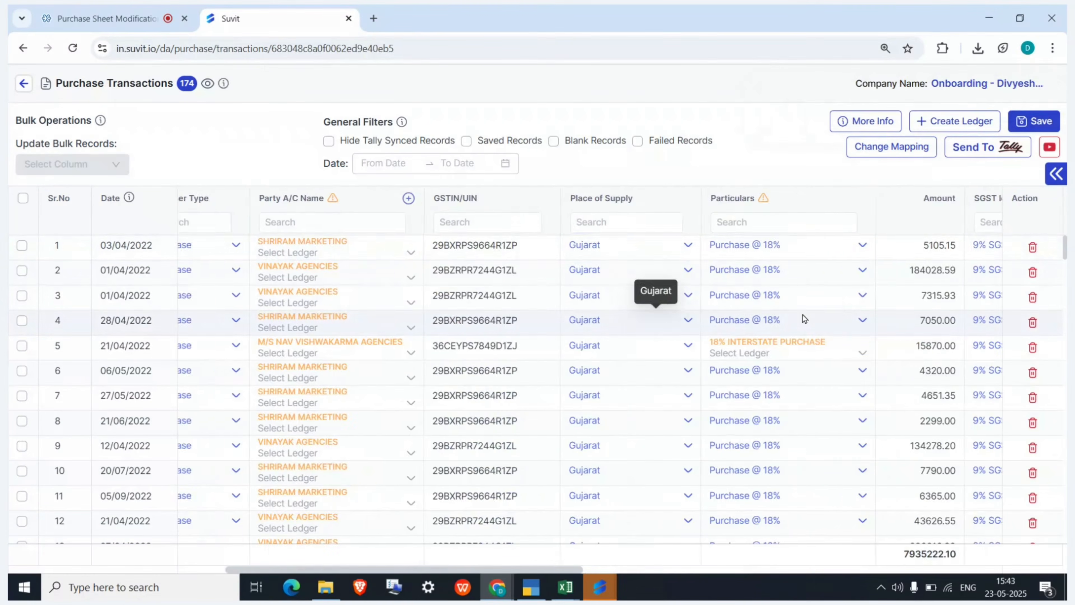
click(752, 224)
text(3)
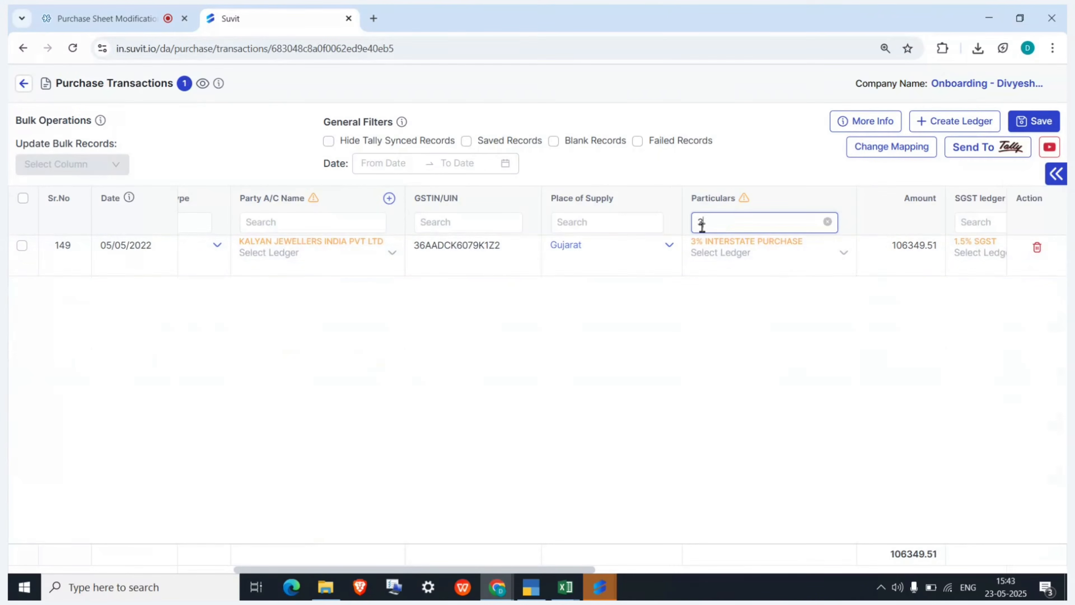
click(828, 221)
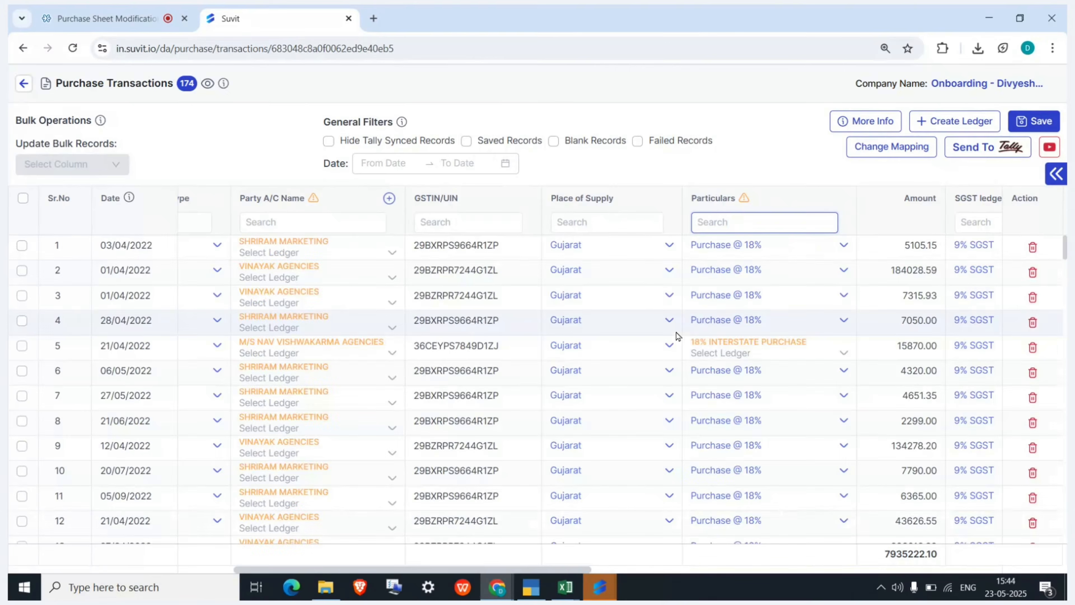
- Create the missing Party A/C ledgers automatically with Review Before Creation and Trade Name, and acknowledge the master sync notice
click(518, 198)
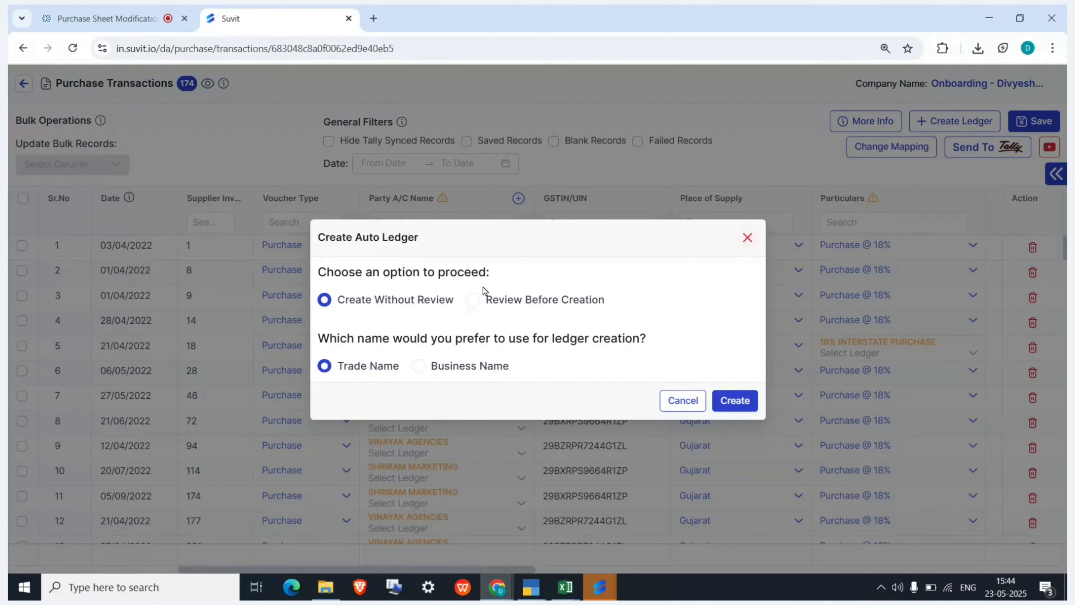
click(474, 299)
click(726, 400)
click(643, 535)
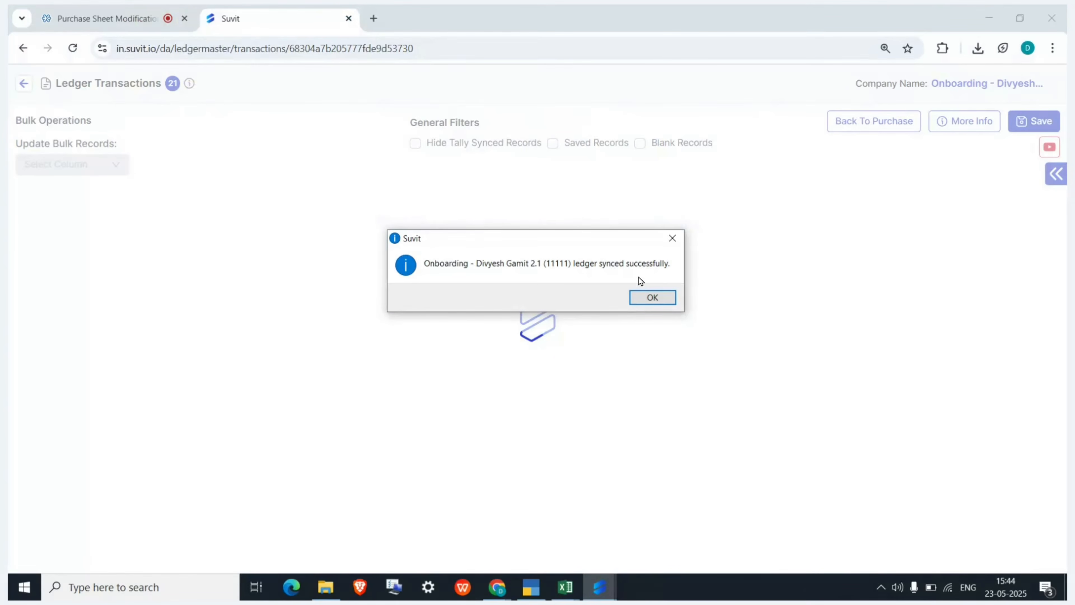
click(649, 304)
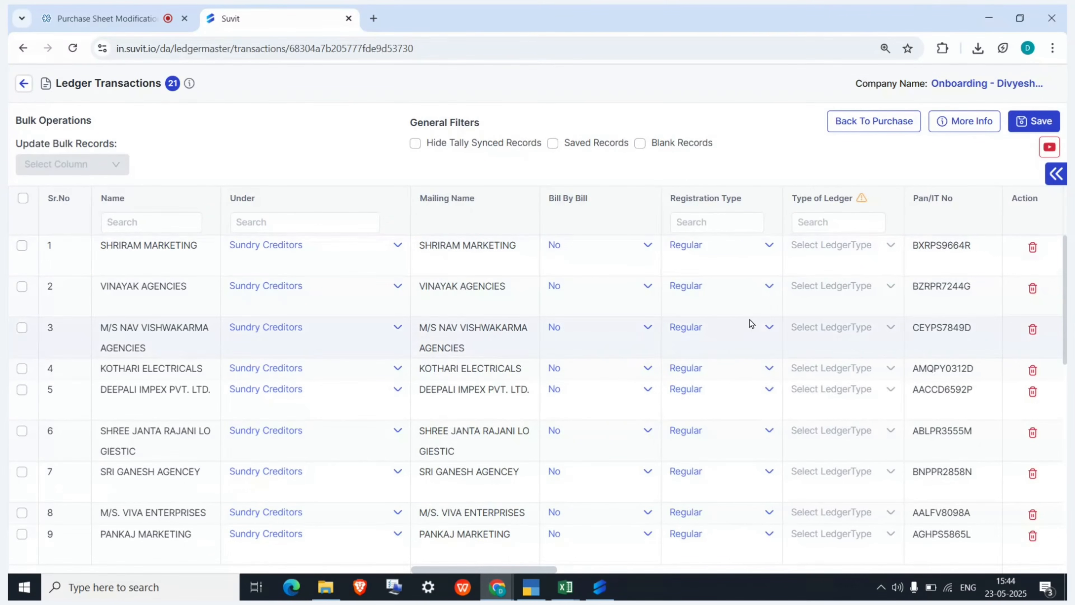
- Review the generated party ledger details, select and save all the ledger records, and return to the purchase transactions
scroll(751, 324, right, 1)
scroll(752, 325, left, 1)
scroll(750, 324, right, 7)
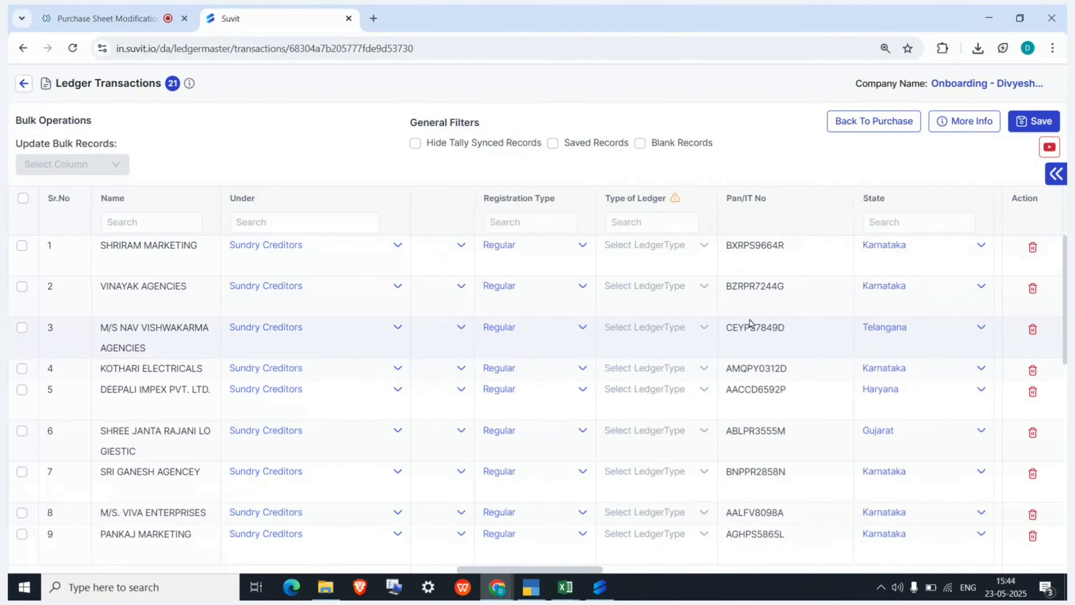
scroll(750, 324, right, 9)
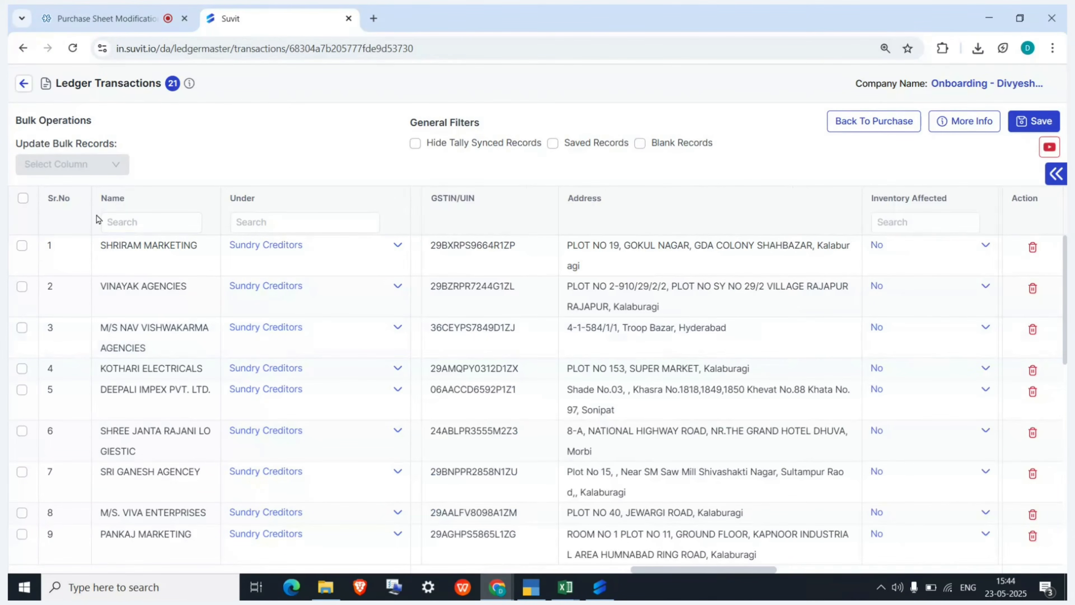
click(23, 200)
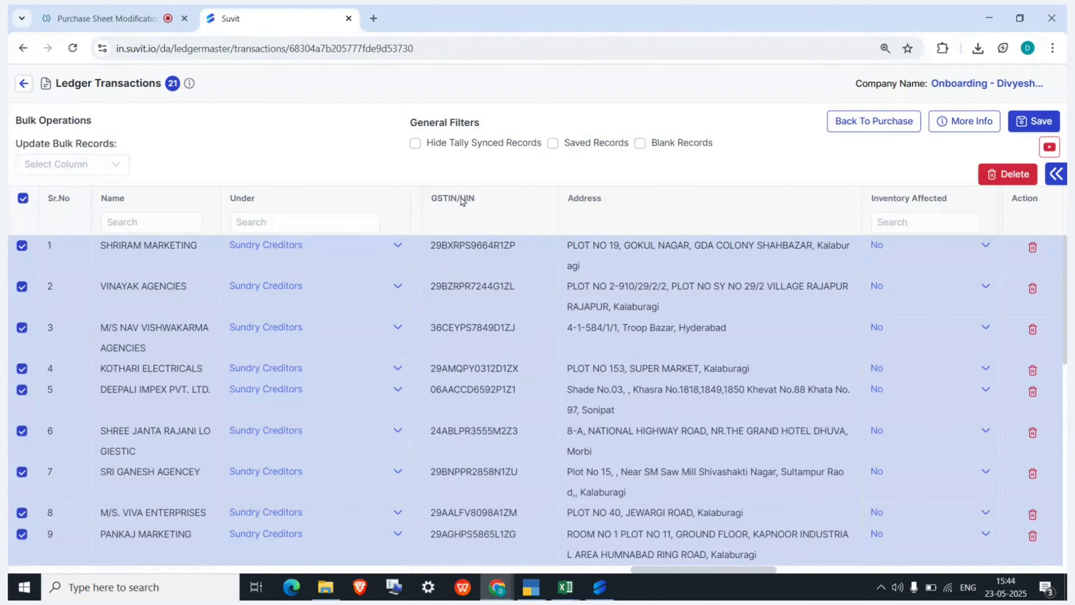
click(1020, 122)
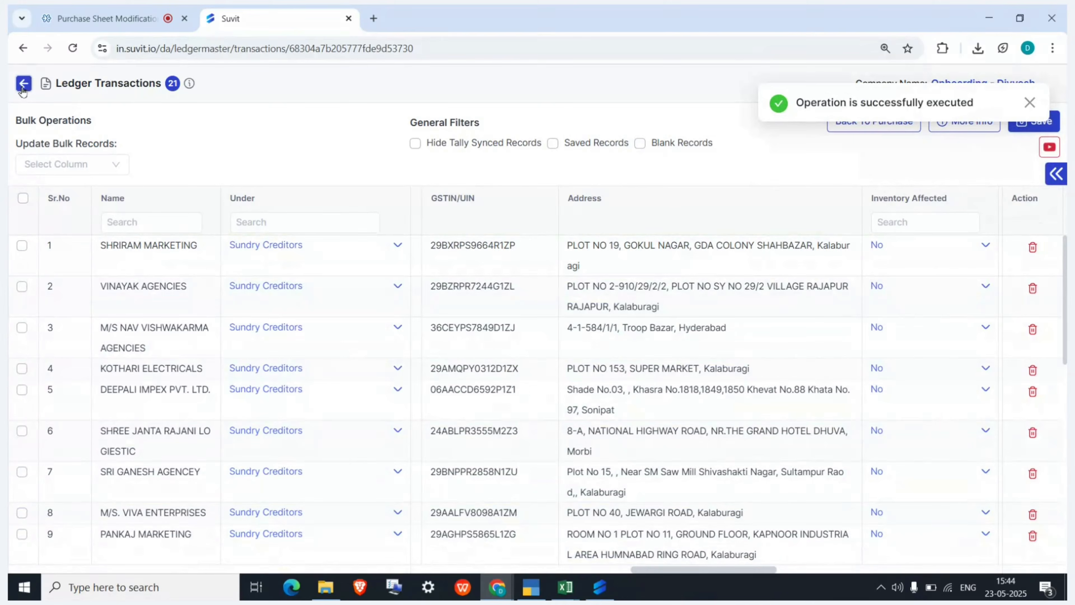
click(1030, 103)
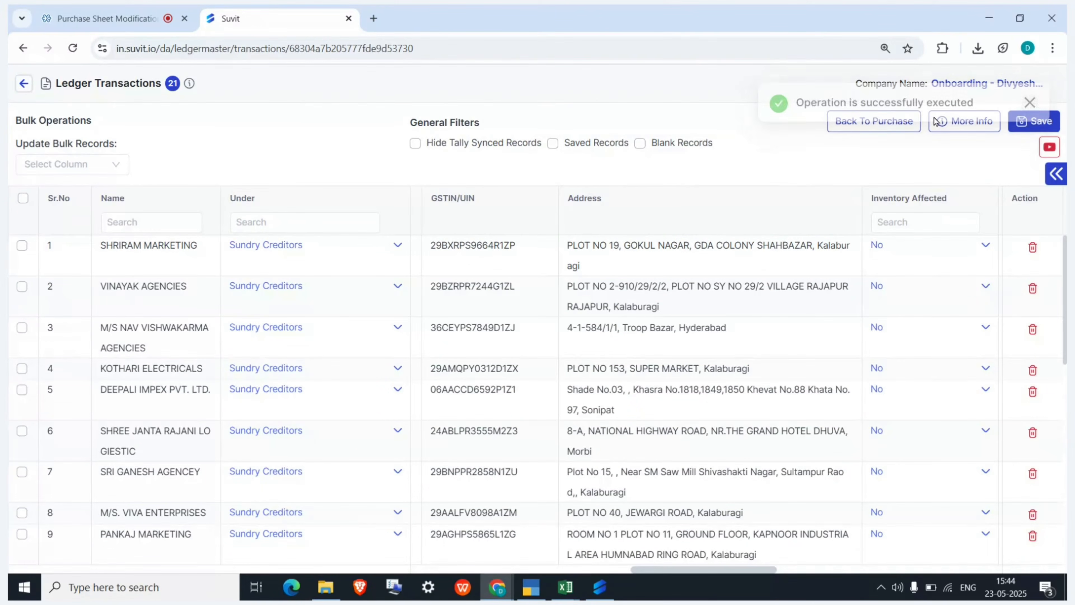
click(874, 123)
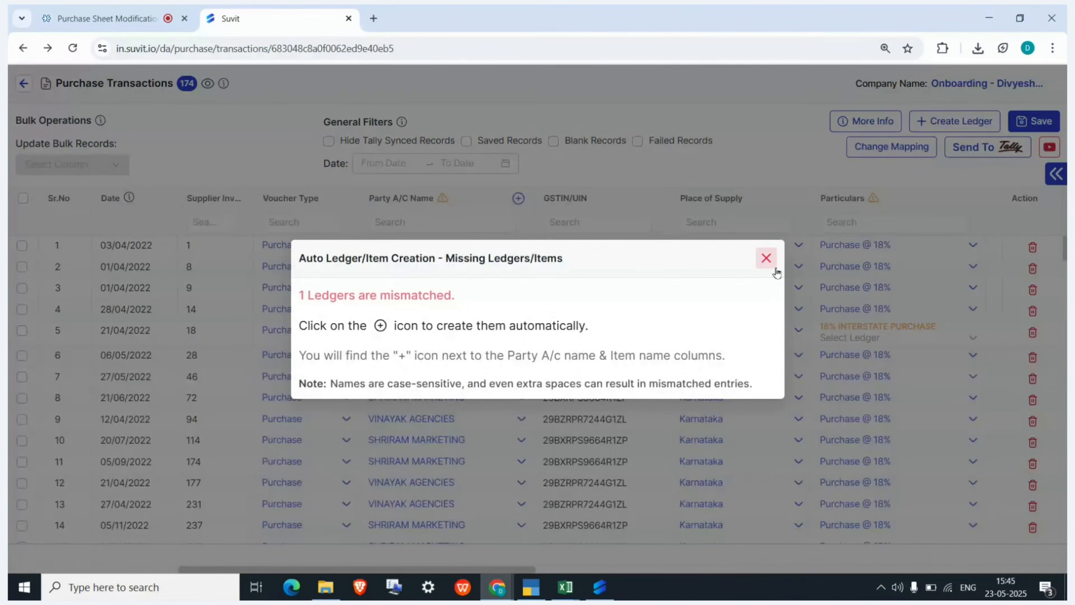
- Dismiss the mismatched ledger notice, select and save purchase transactions 36 and 37, and send them to Tally
click(768, 261)
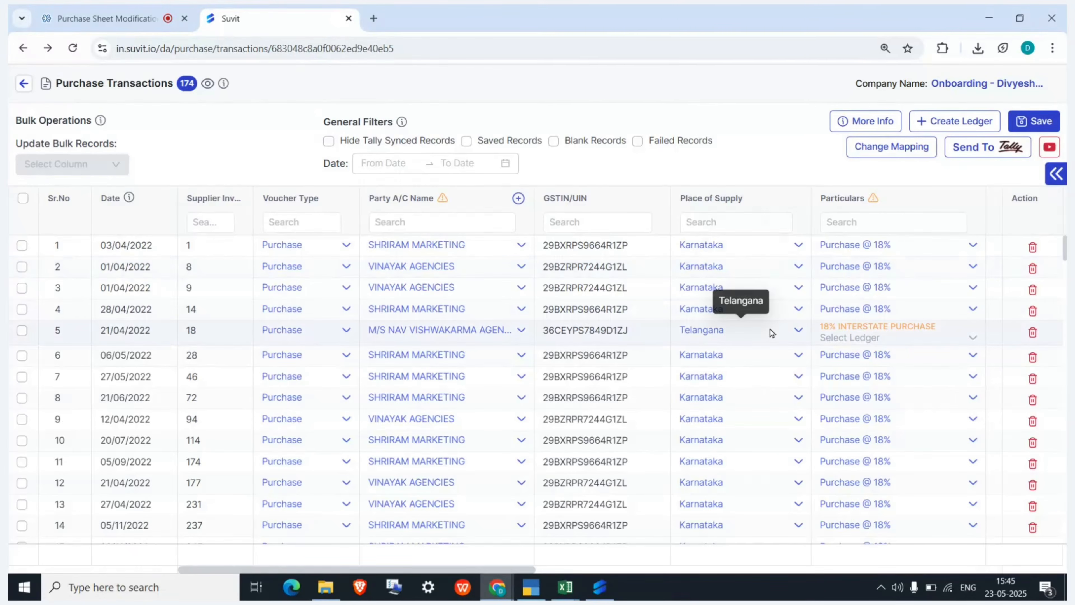
scroll(770, 330, down, 3)
scroll(770, 330, up, 3)
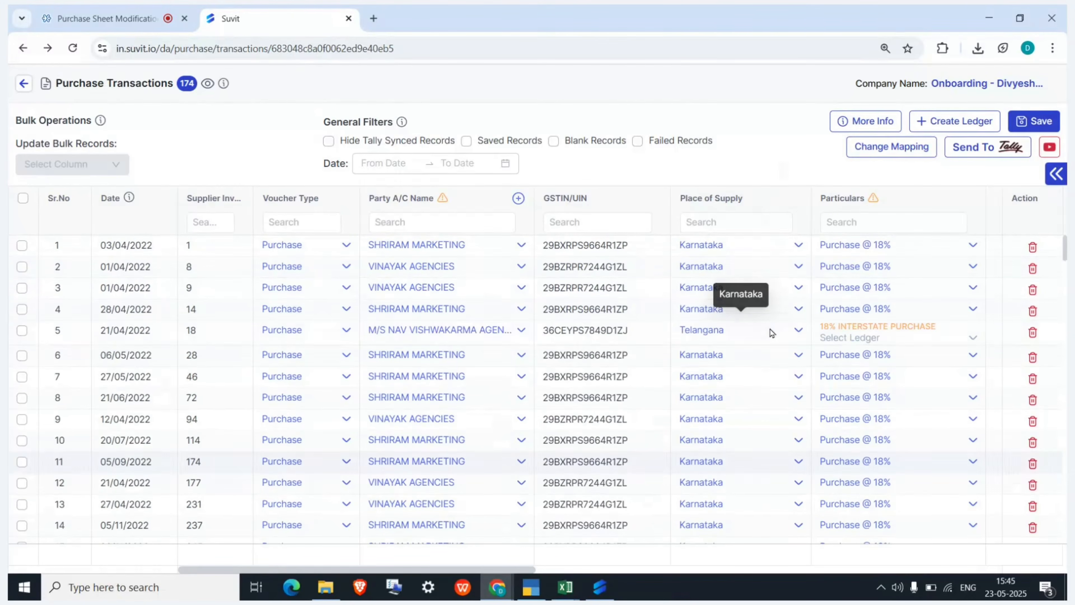
scroll(770, 329, right, 5)
scroll(770, 329, down, 5)
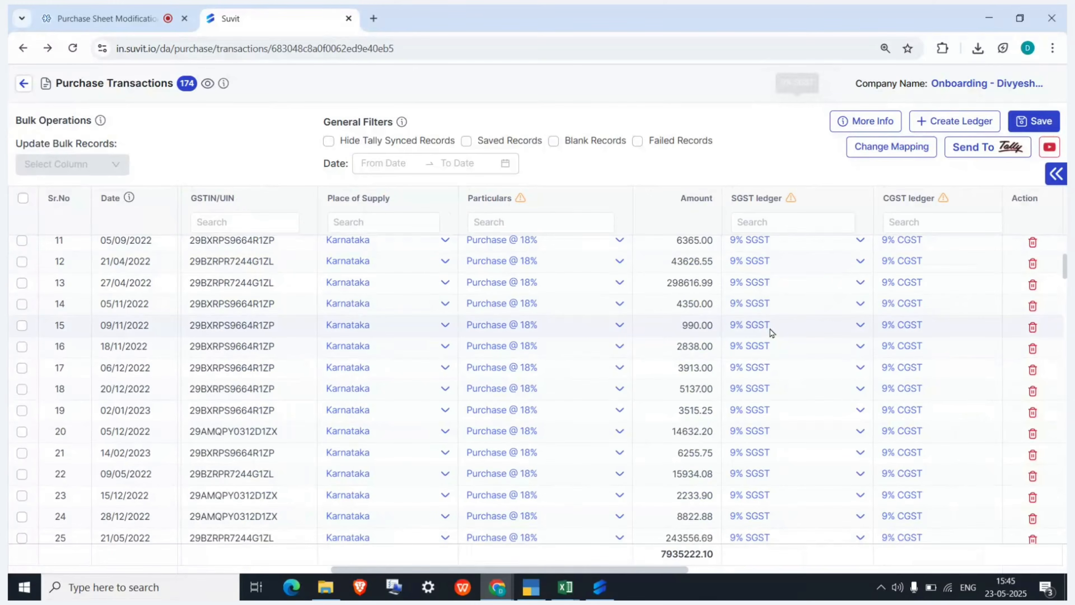
scroll(137, 279, up, 5)
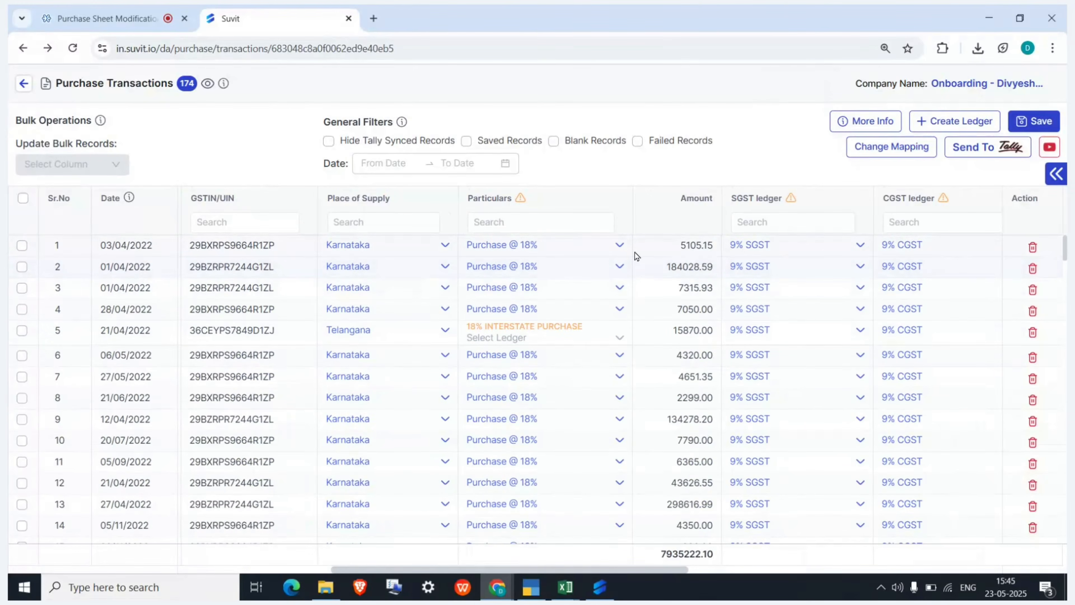
scroll(637, 353, down, 5)
scroll(637, 353, down, 6)
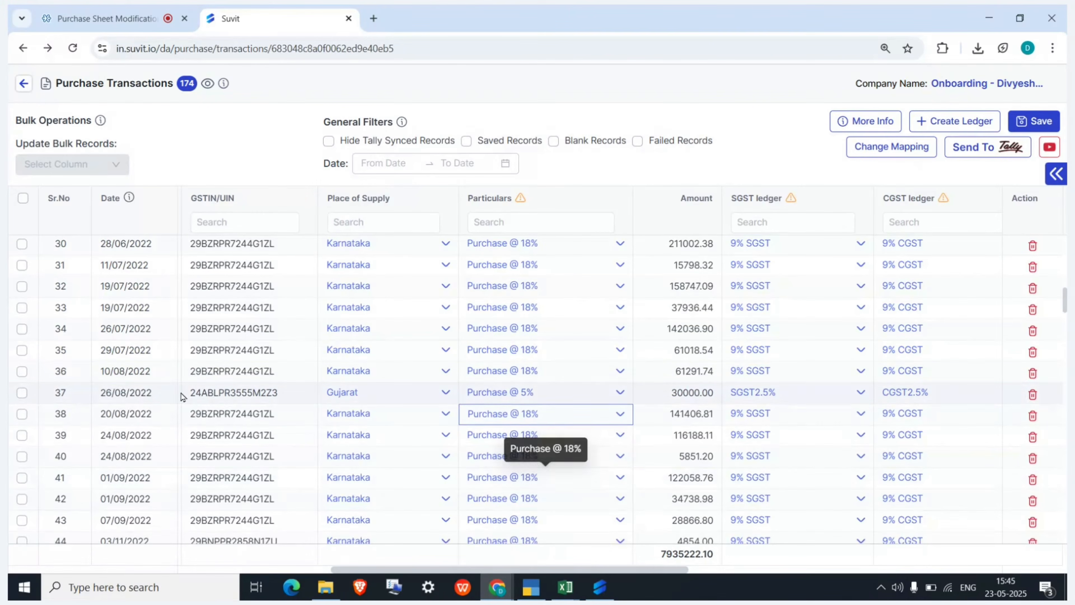
click(19, 376)
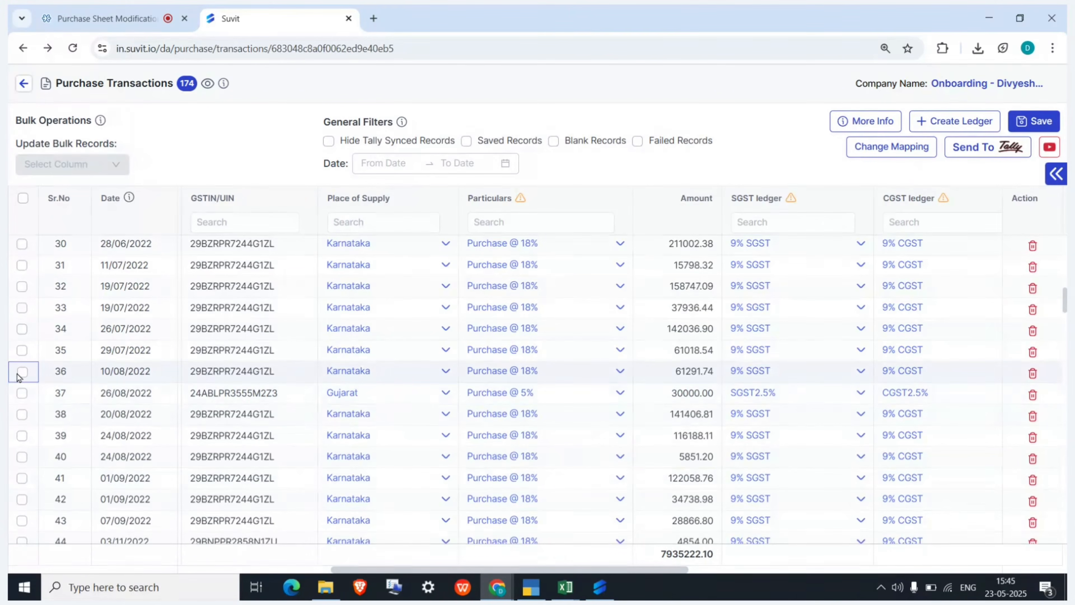
click(20, 373)
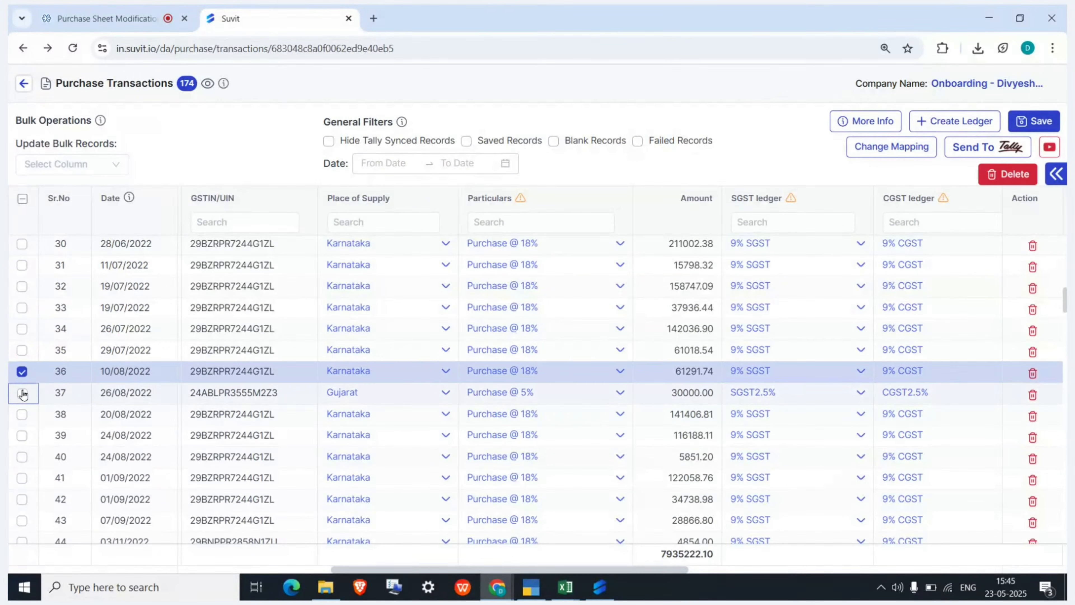
click(22, 394)
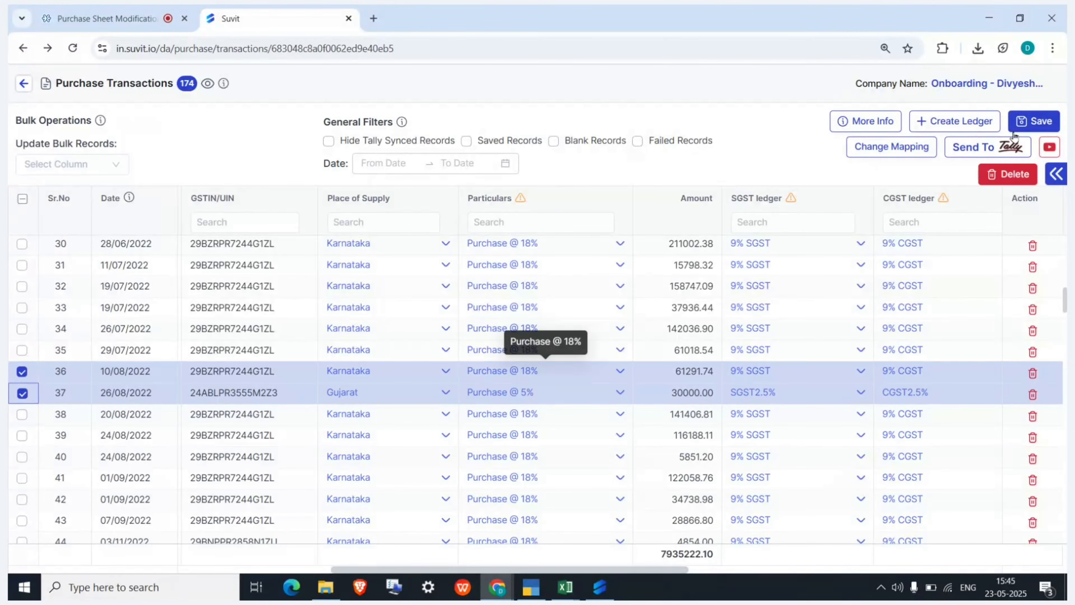
click(1028, 124)
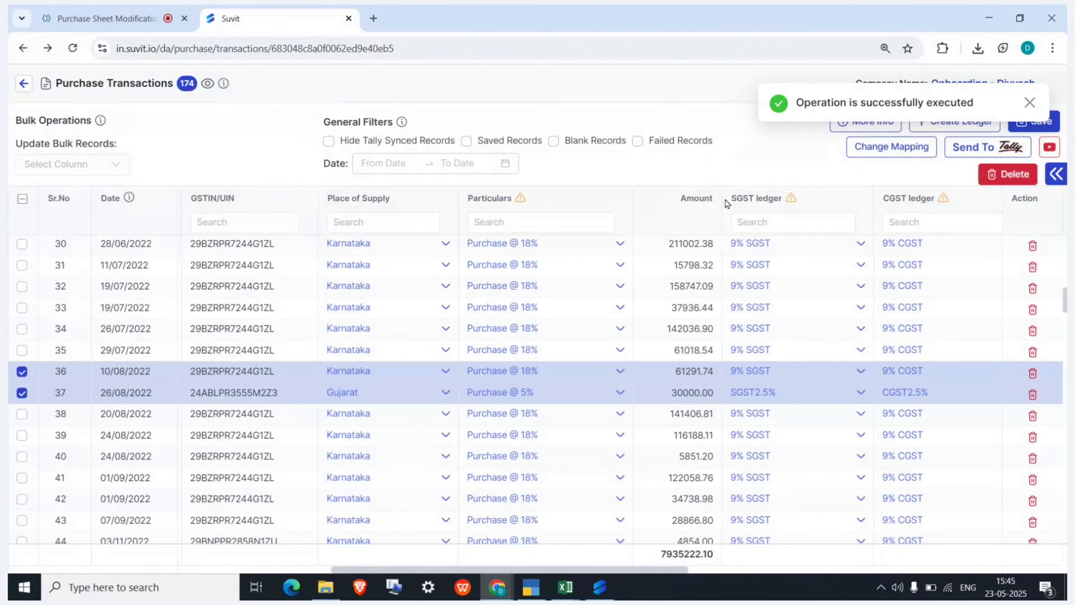
click(995, 149)
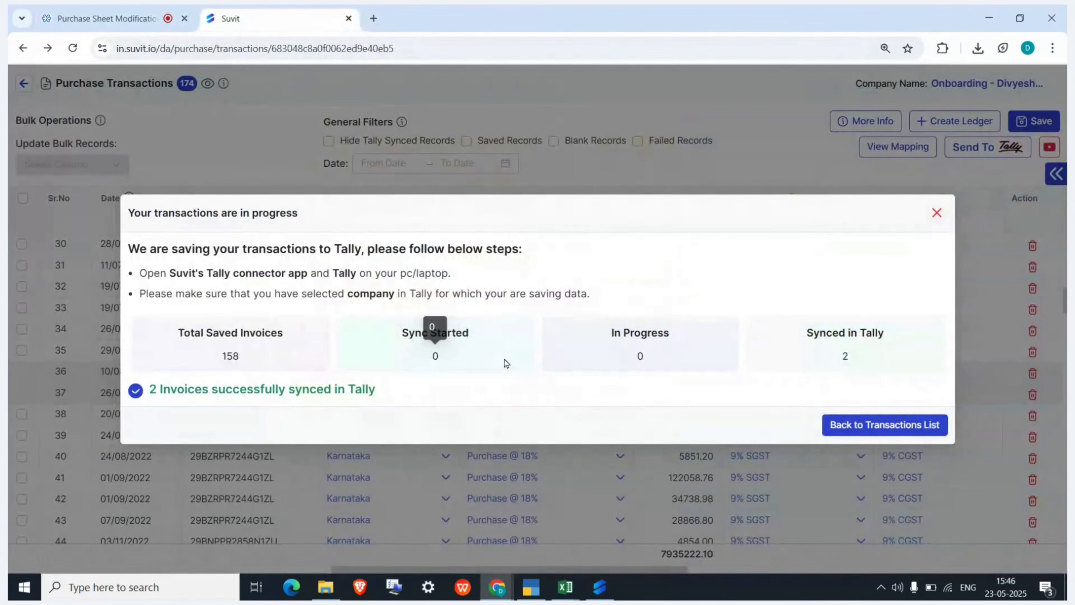
- Switch to TallyPrime, open the Purchase Register for August 2022, and review the vouchers dated 10-Aug-22 and 26-Aug-22
click(536, 592)
key(Escape)
key(Escape)
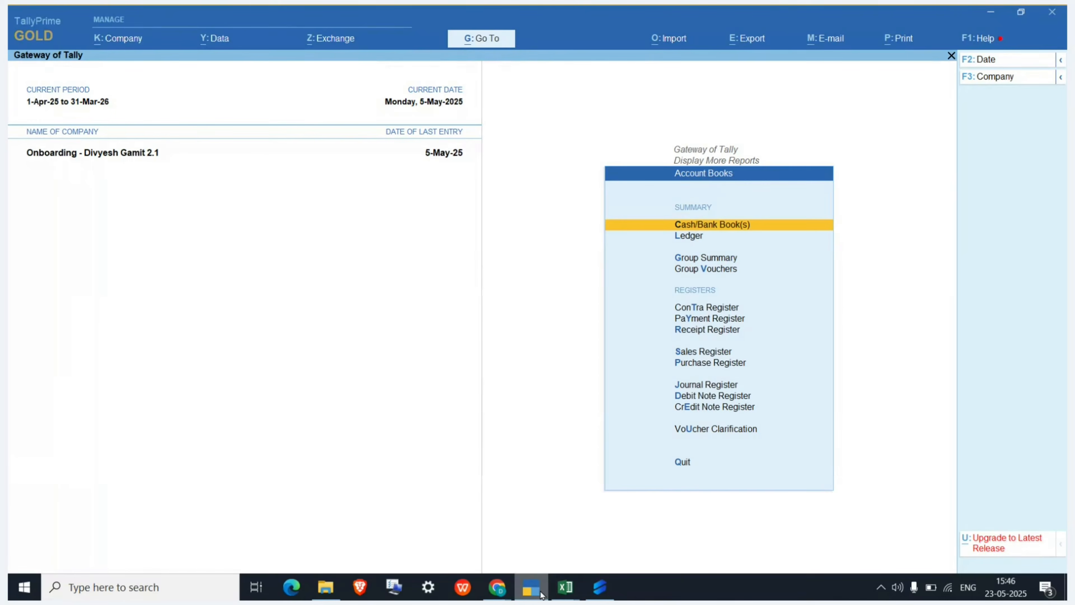
key(p)
key(F2)
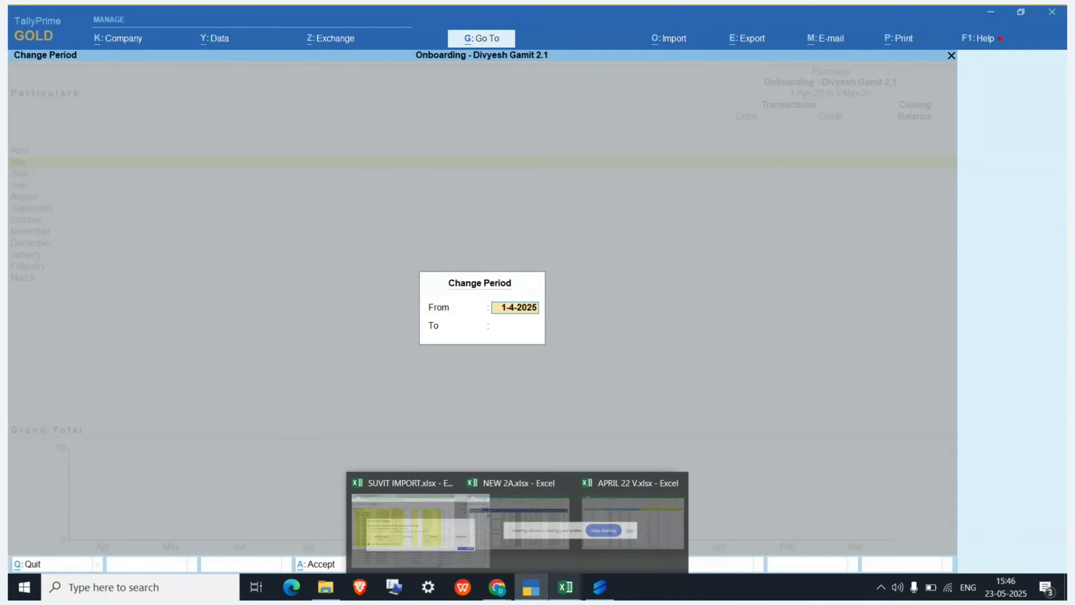
click(497, 587)
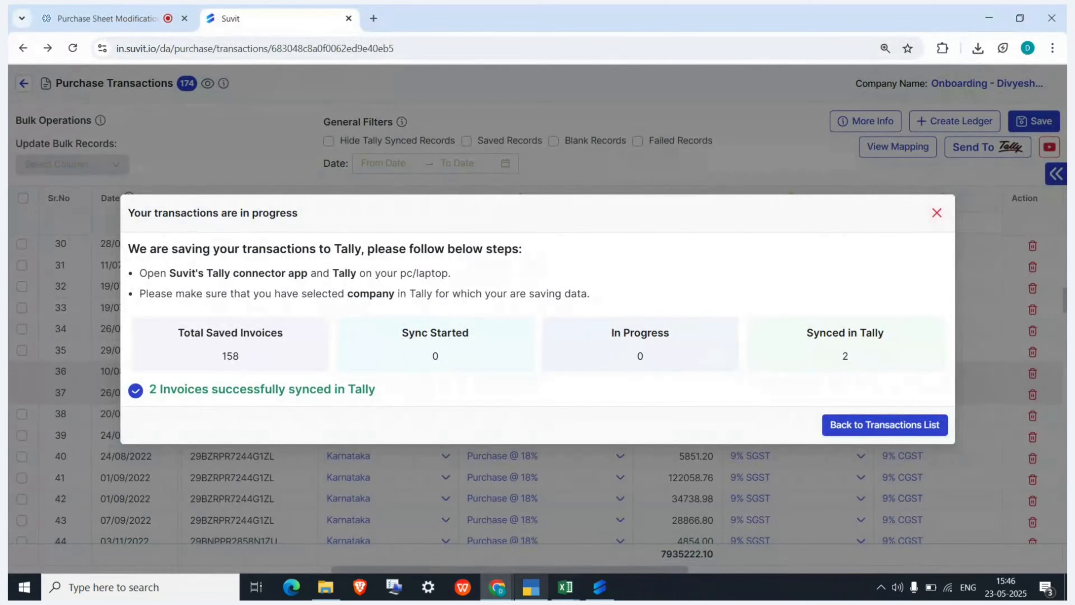
click(530, 586)
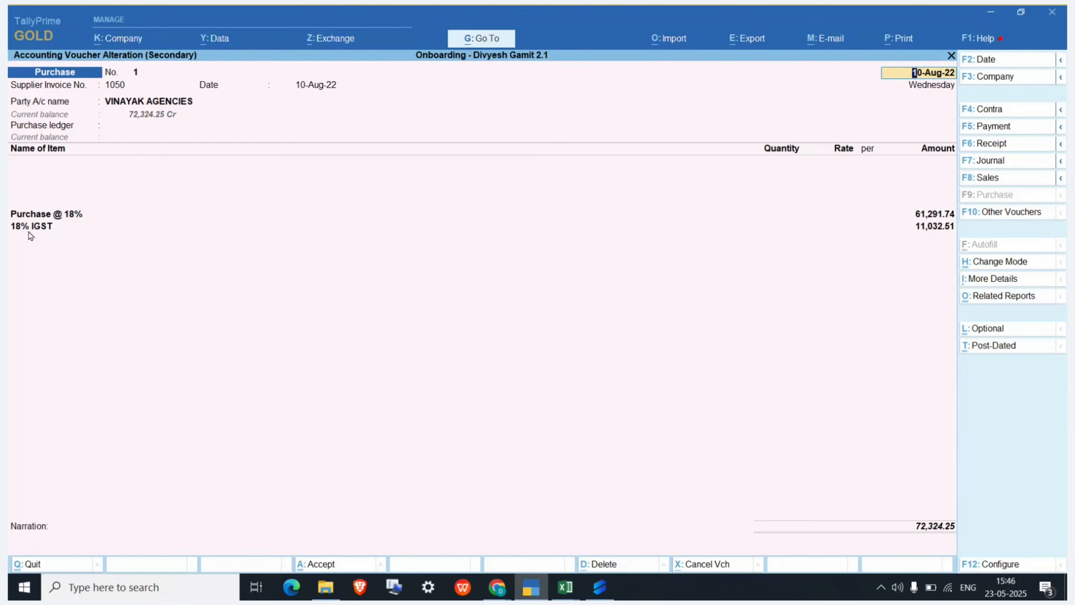
key(Page_Down)
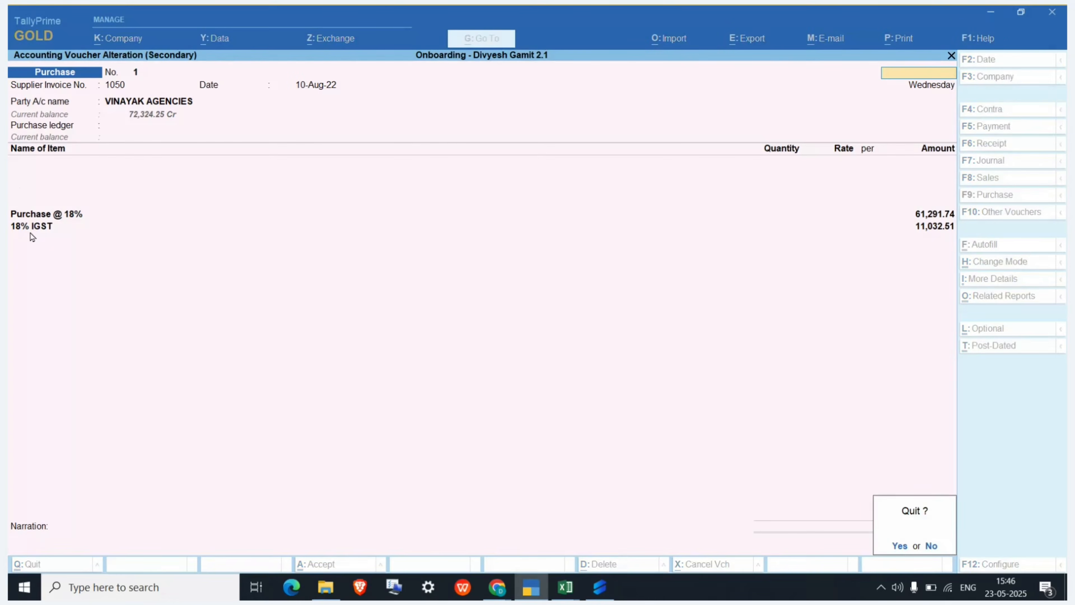
key(Return)
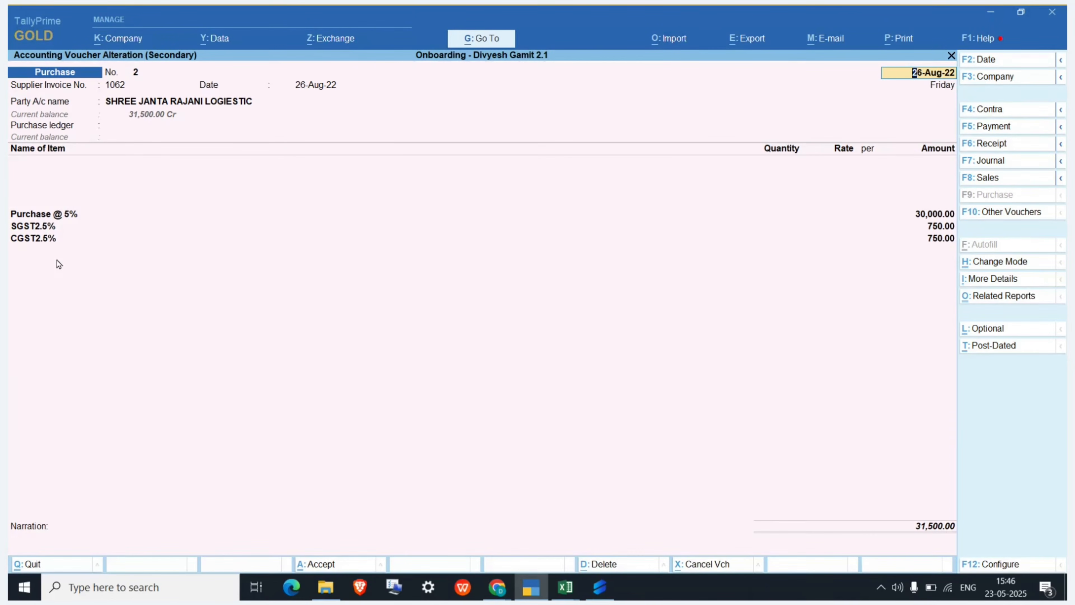
- Switch to APRIL 22 V.xlsx in Excel and examine its 5%, 12% and 18% tax columns and the Purchase ledger column
key(alt+Tab)
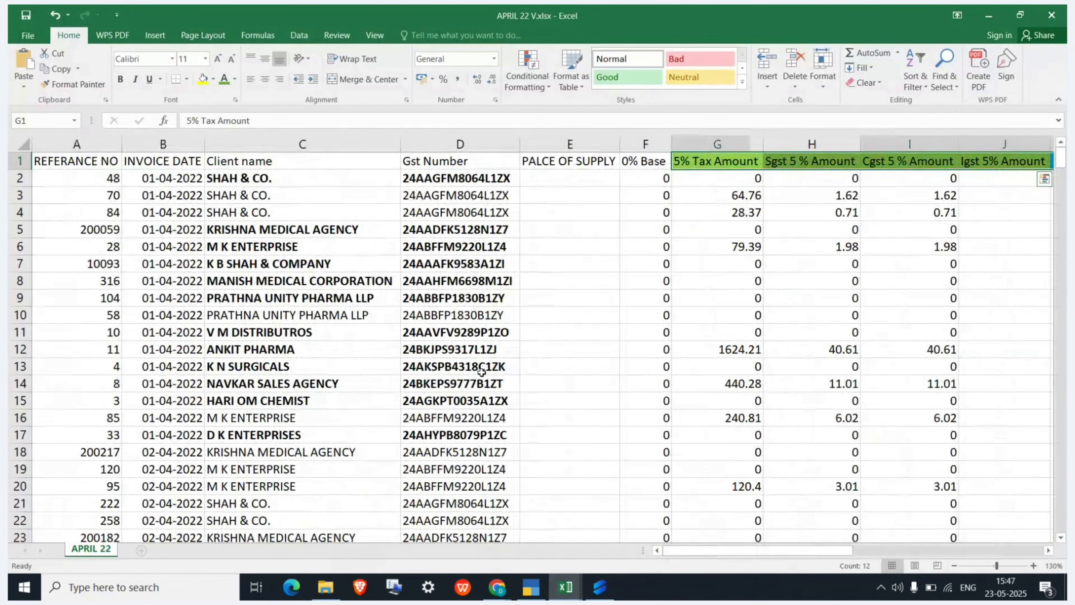
scroll(481, 372, right, 2)
scroll(481, 371, right, 4)
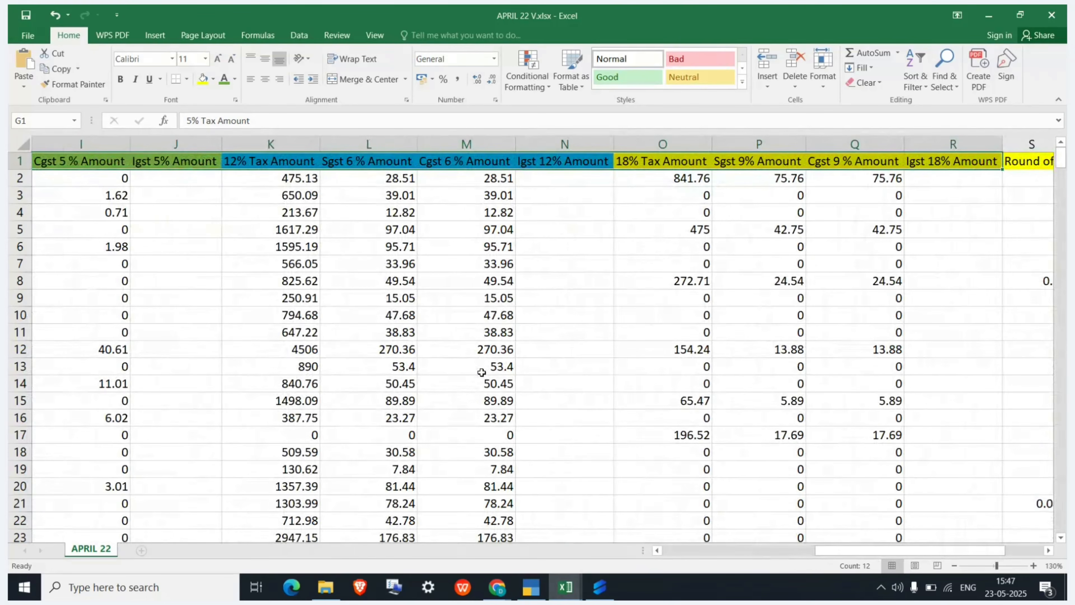
scroll(481, 372, right, 3)
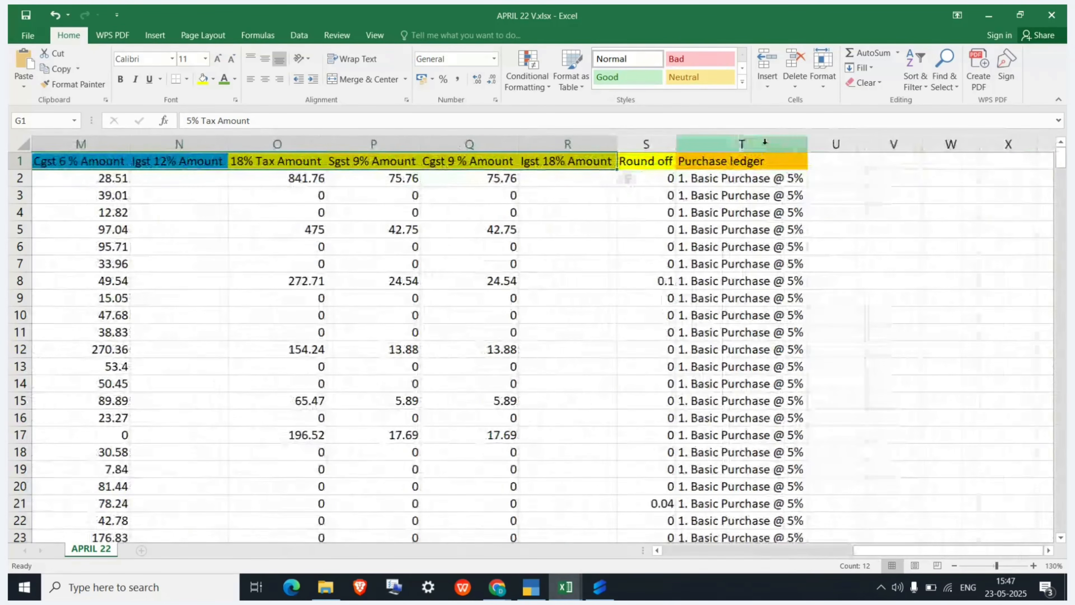
click(765, 142)
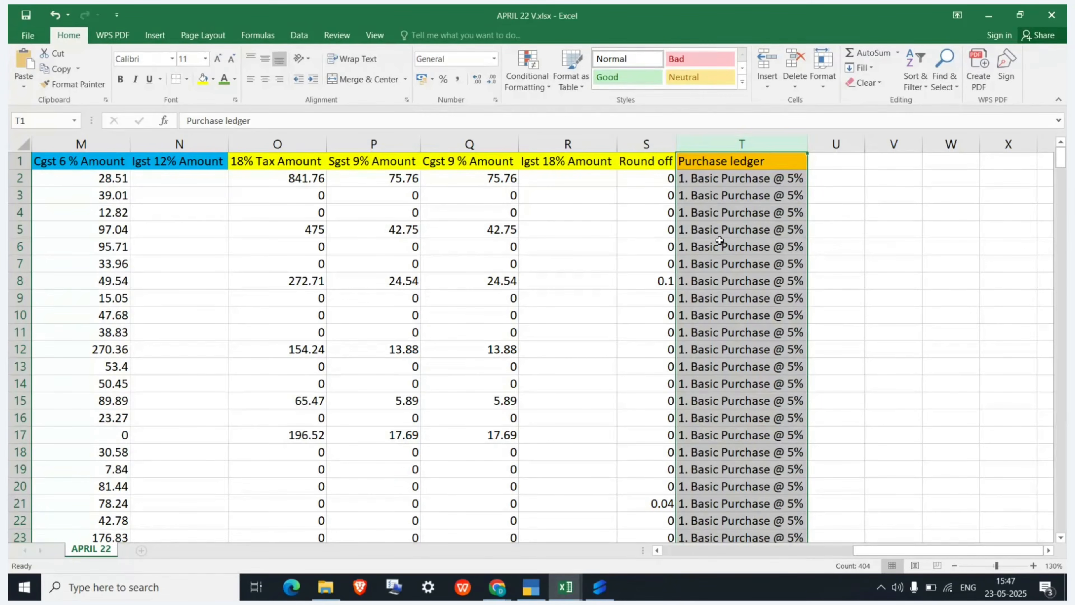
click(720, 245)
scroll(720, 244, left, 10)
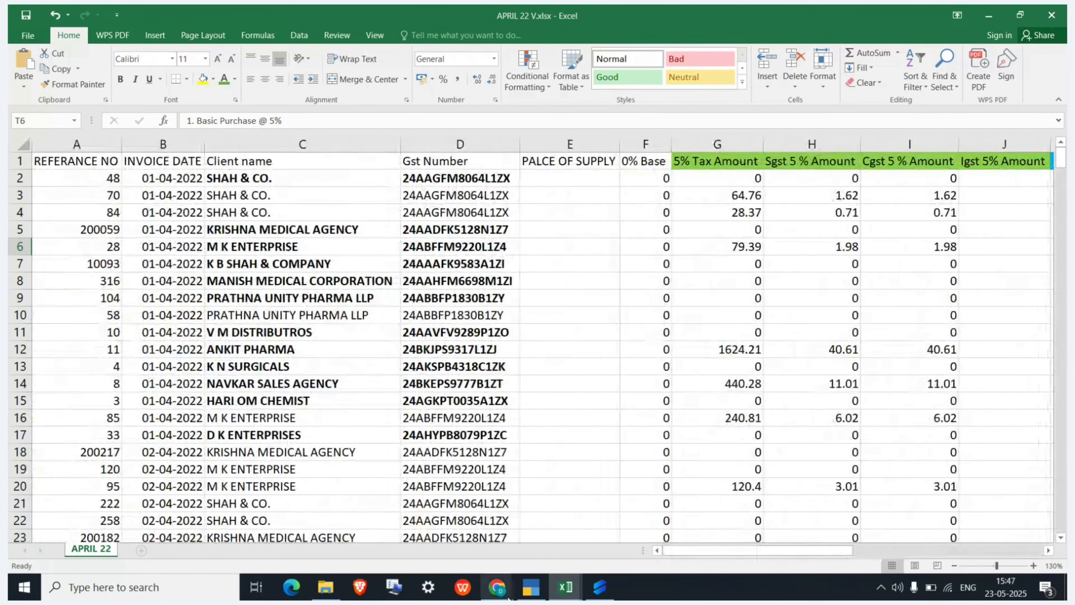
- Upload the purchase file APRIL 22 V.xlsx in Suvit and acknowledge the field mapping information
mouse_move(497, 586)
click(432, 542)
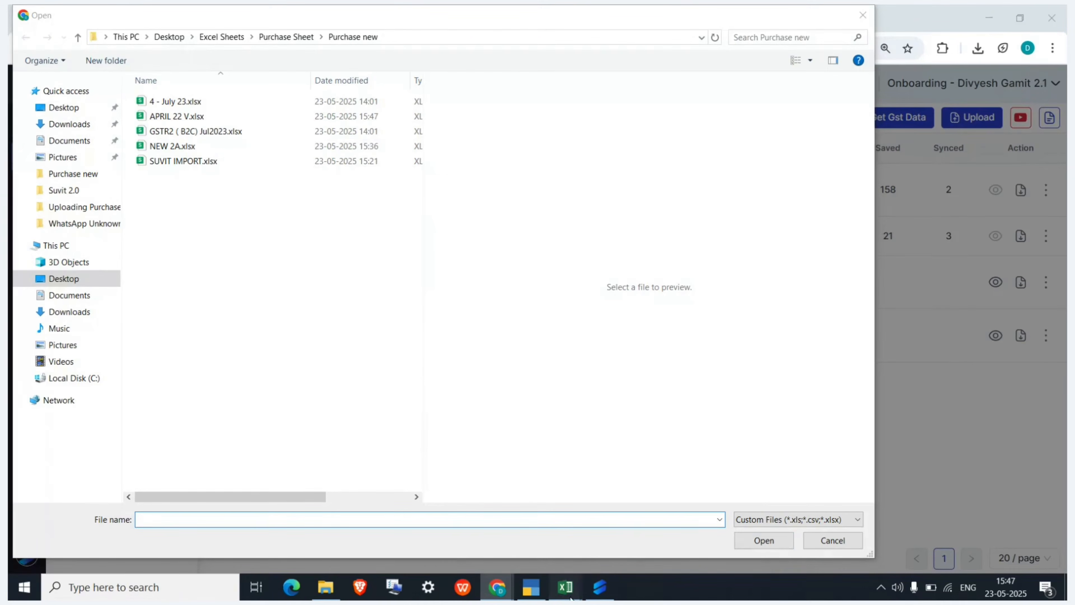
mouse_move(569, 595)
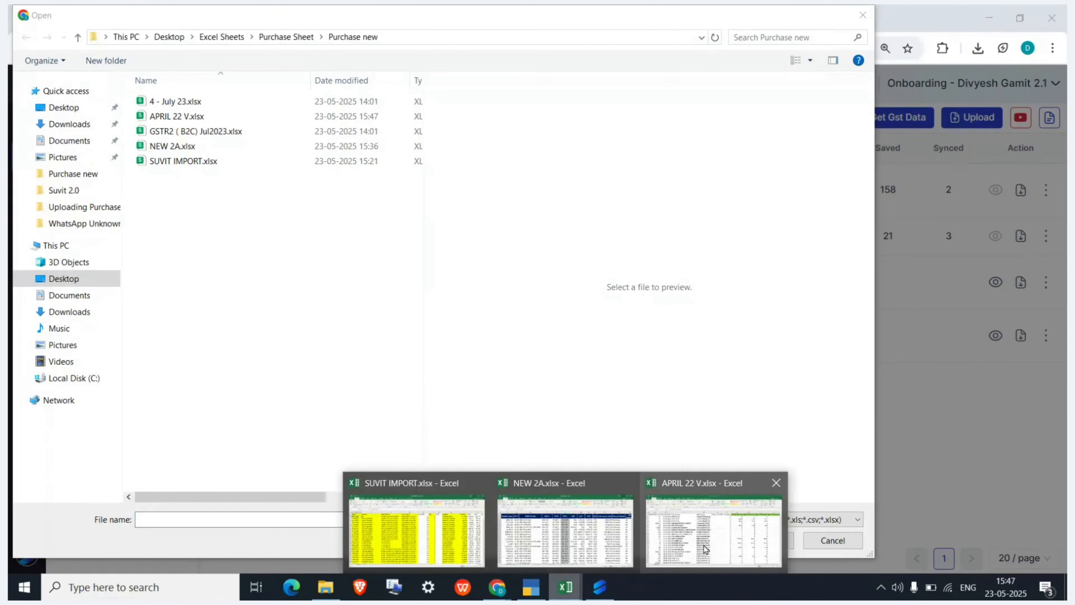
click(177, 117)
click(780, 542)
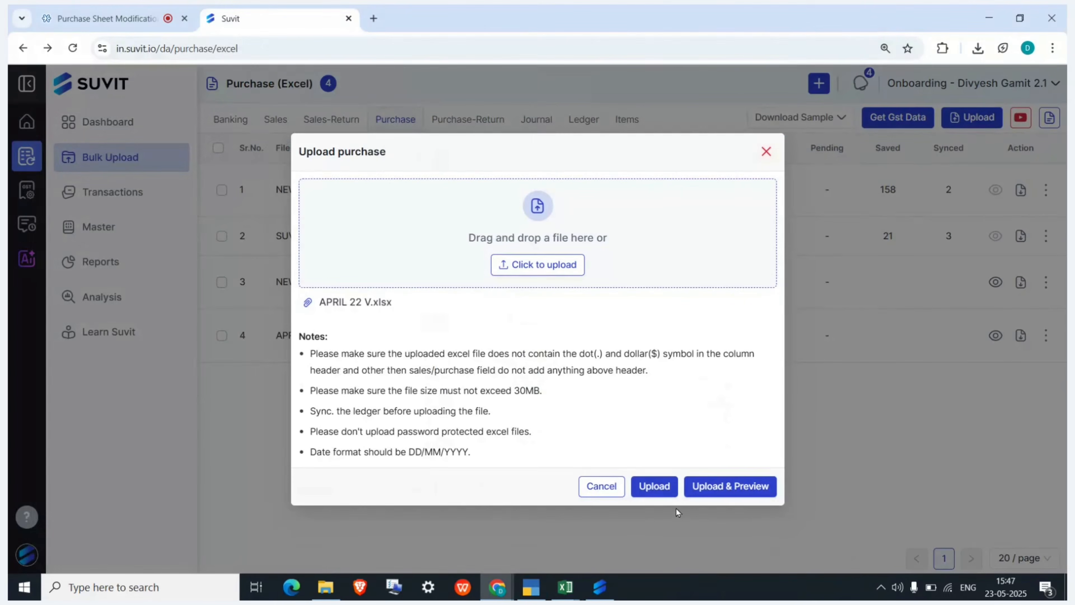
click(654, 483)
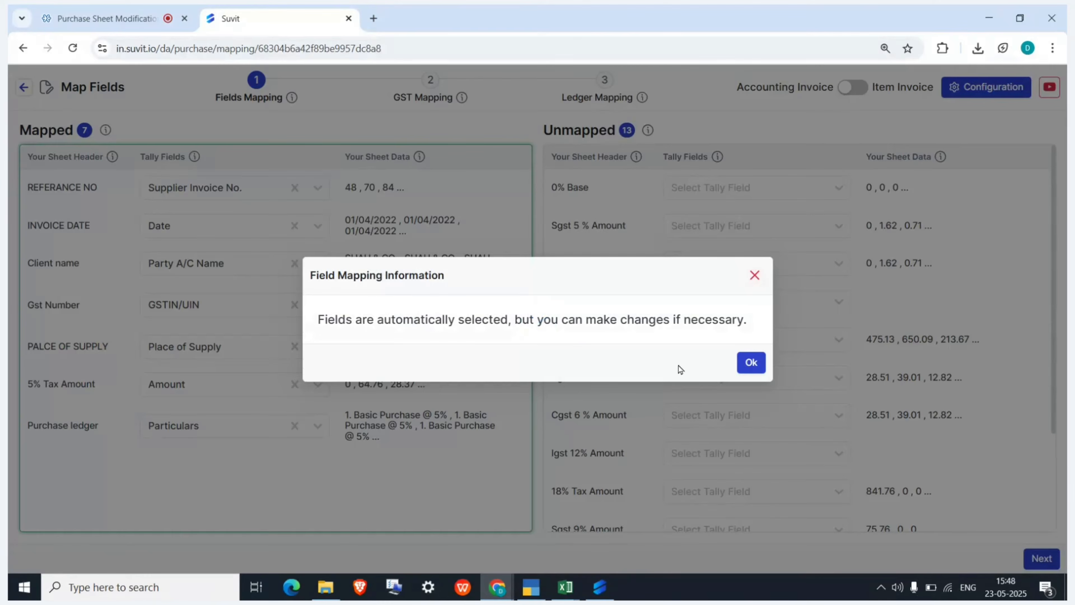
click(748, 364)
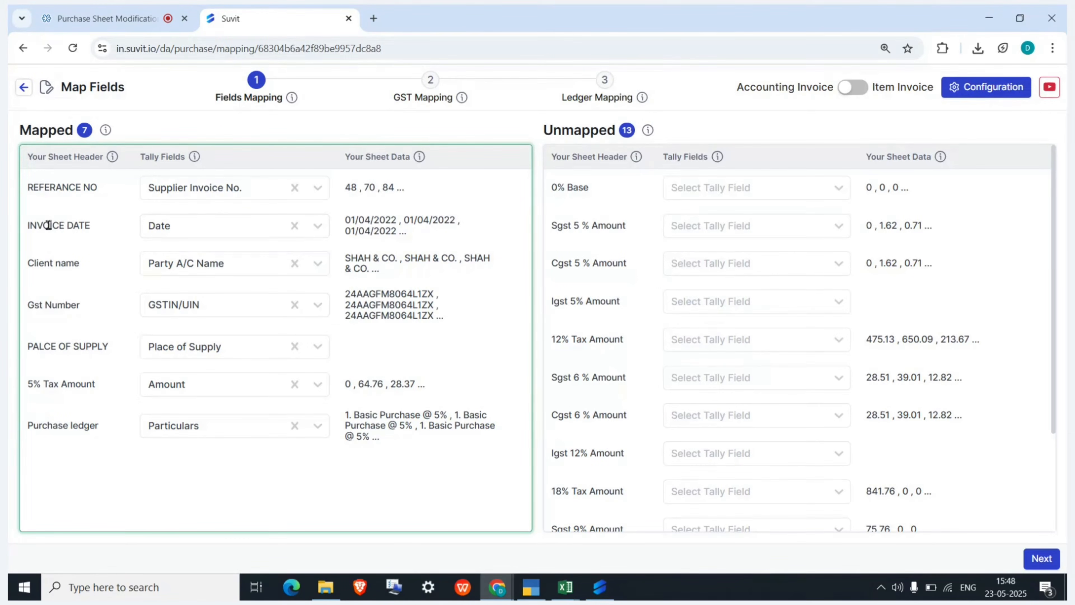
- Check the mapped sheet headers from REFERANCE NO to Purchase ledger against their Tally fields
drag(39, 187, 75, 187)
drag(50, 225, 86, 225)
drag(54, 258, 78, 262)
drag(51, 305, 86, 313)
click(55, 383)
drag(55, 384, 97, 383)
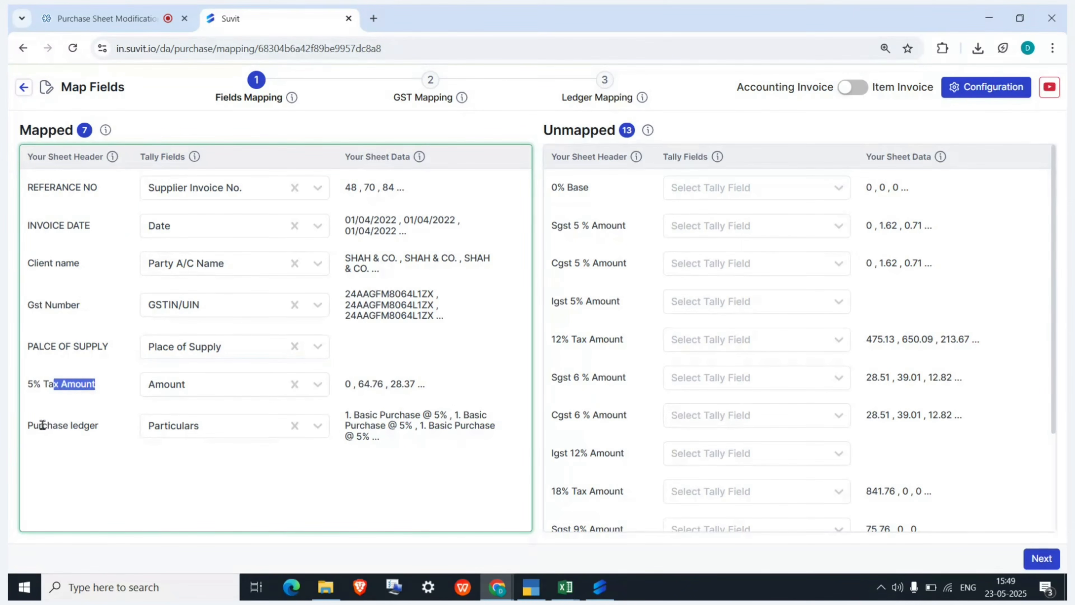
drag(42, 425, 79, 429)
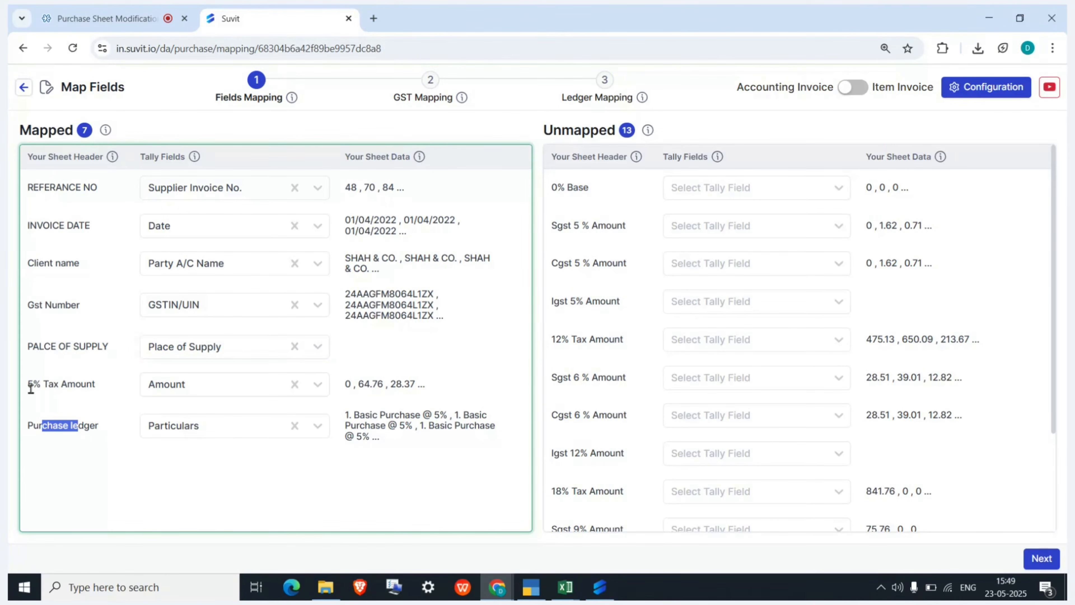
- Enlarge the page and examine the 5% Tax Amount mapping and the sheet data for the Purchase ledger
drag(28, 385, 65, 385)
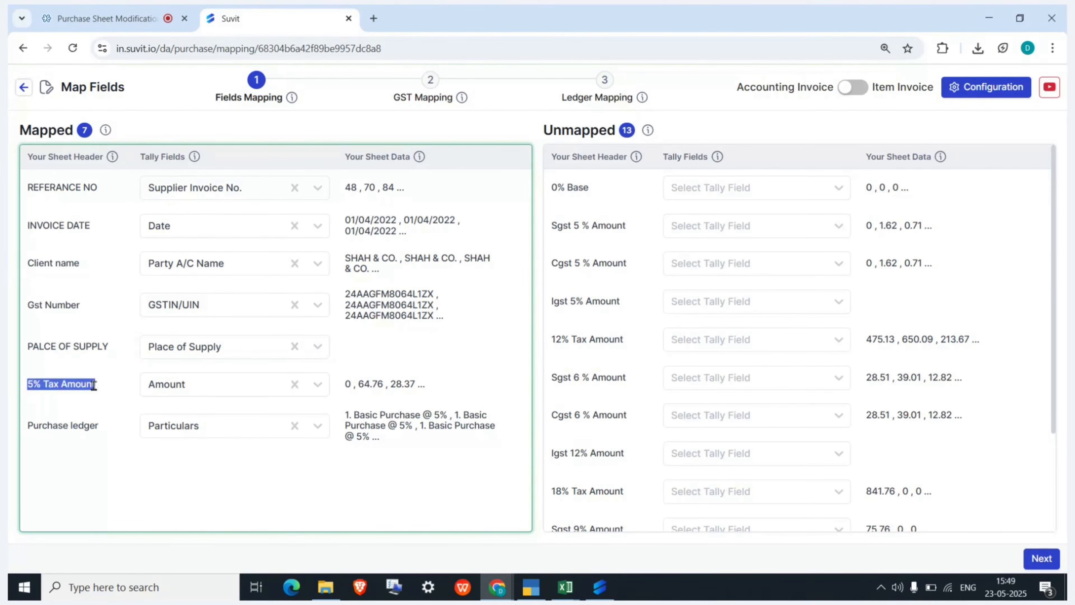
key(ctrl+plus)
key(ctrl+plus)
key(ctrl+plus)
scroll(95, 389, down, 2)
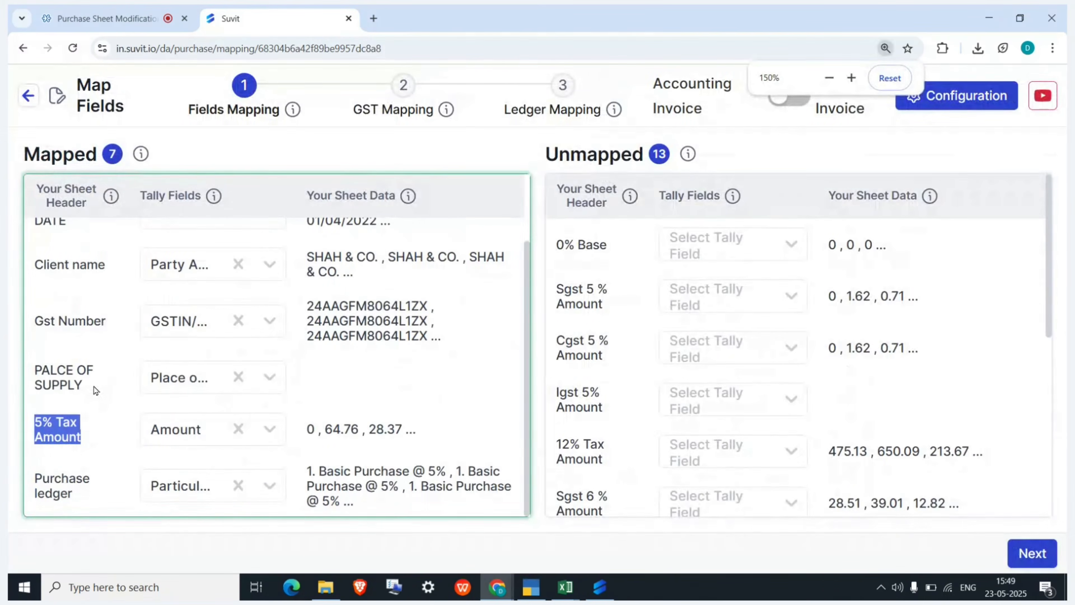
key(ctrl+minus)
click(32, 441)
drag(32, 441, 98, 440)
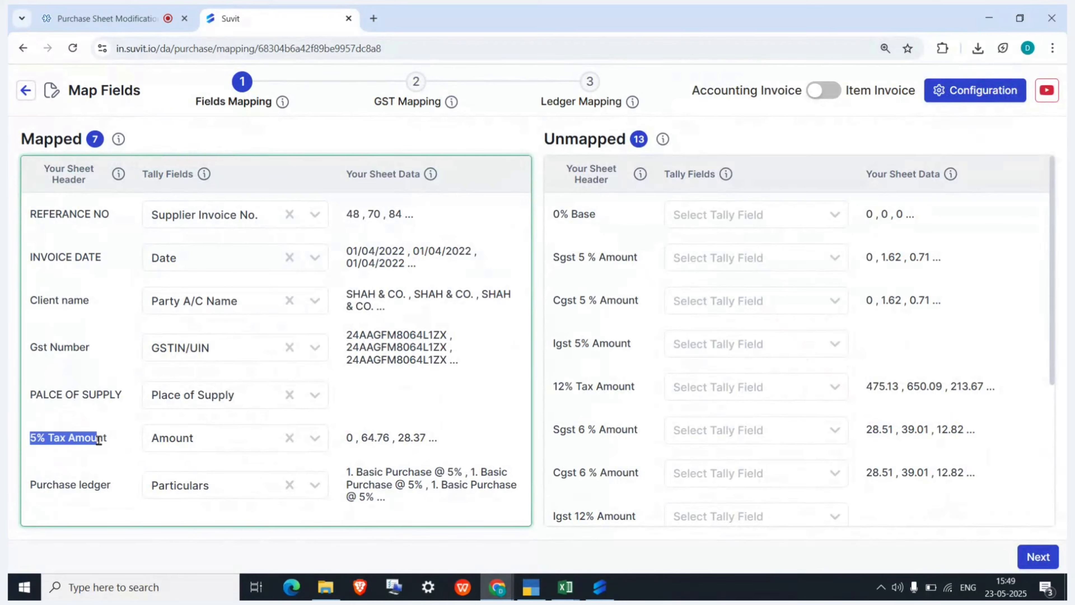
drag(363, 472, 439, 496)
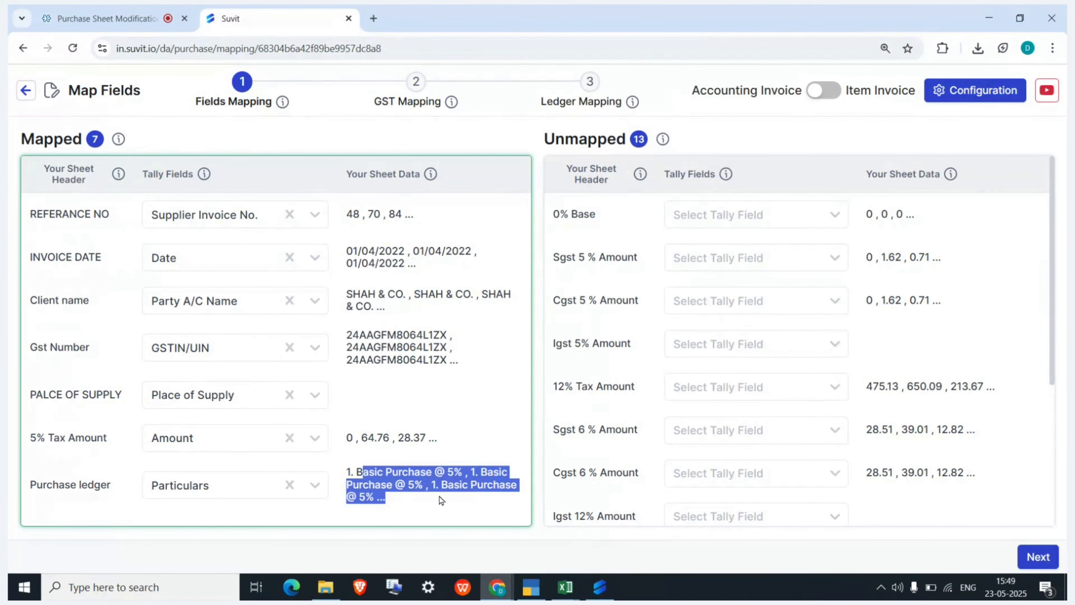
- Review the GST Mapping and Ledger Mapping stages, and return to GST Mapping
click(416, 83)
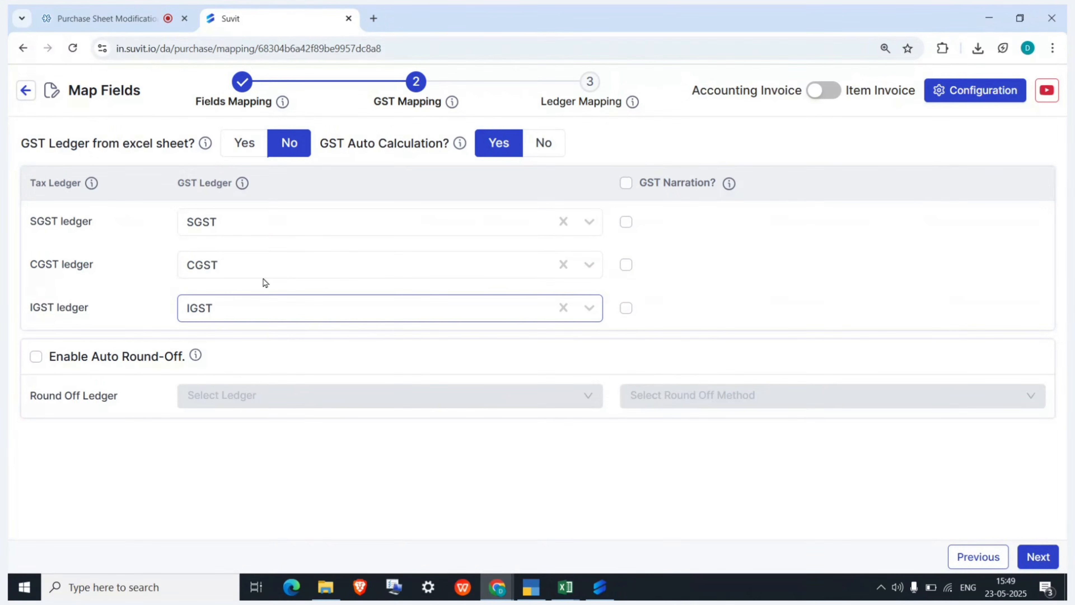
click(589, 82)
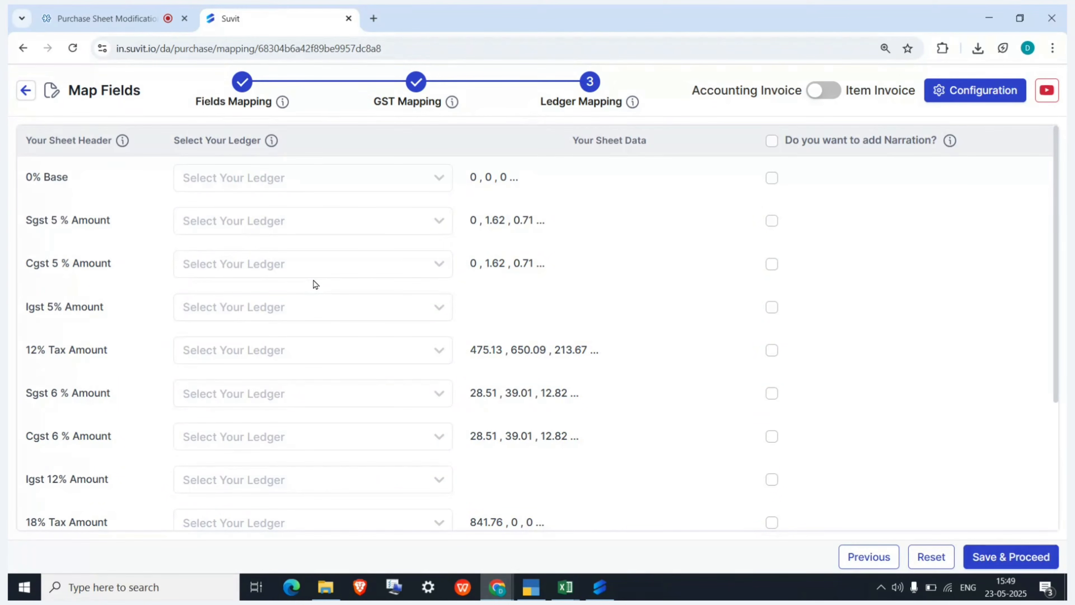
click(418, 87)
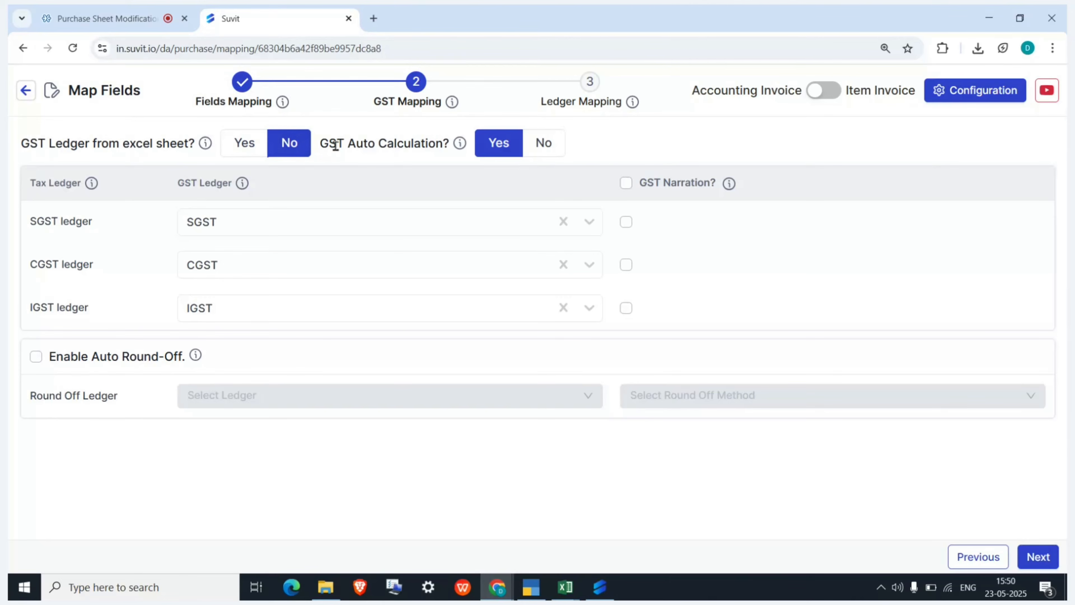
- Turn off GST Auto Calculation, assign the Sgst, Cgst and Igst 5% amounts to their matching ledger amounts, and proceed to Ledger Mapping
drag(335, 145, 421, 144)
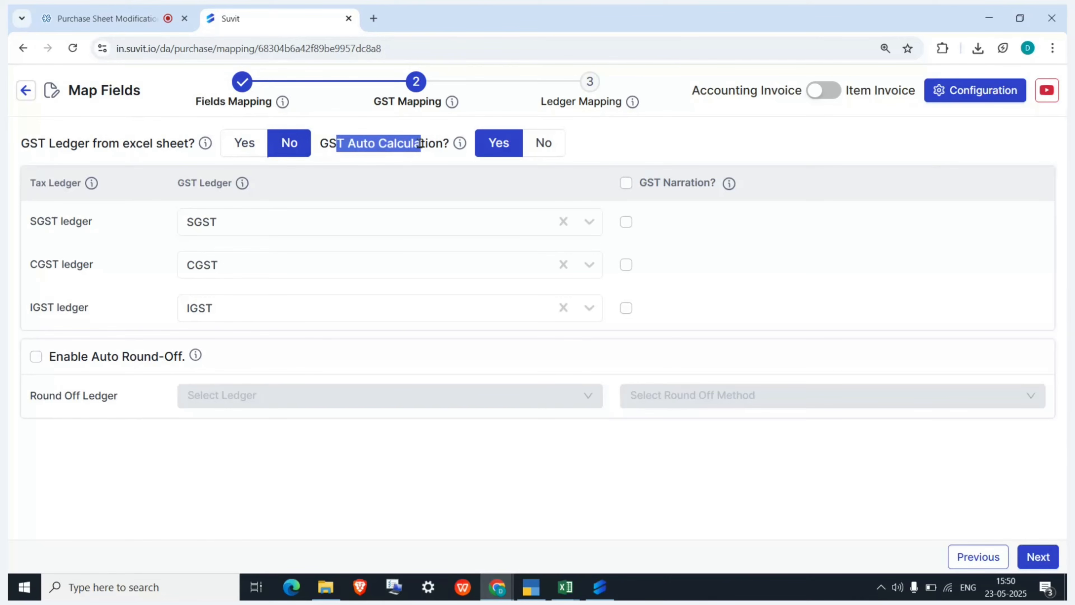
click(552, 142)
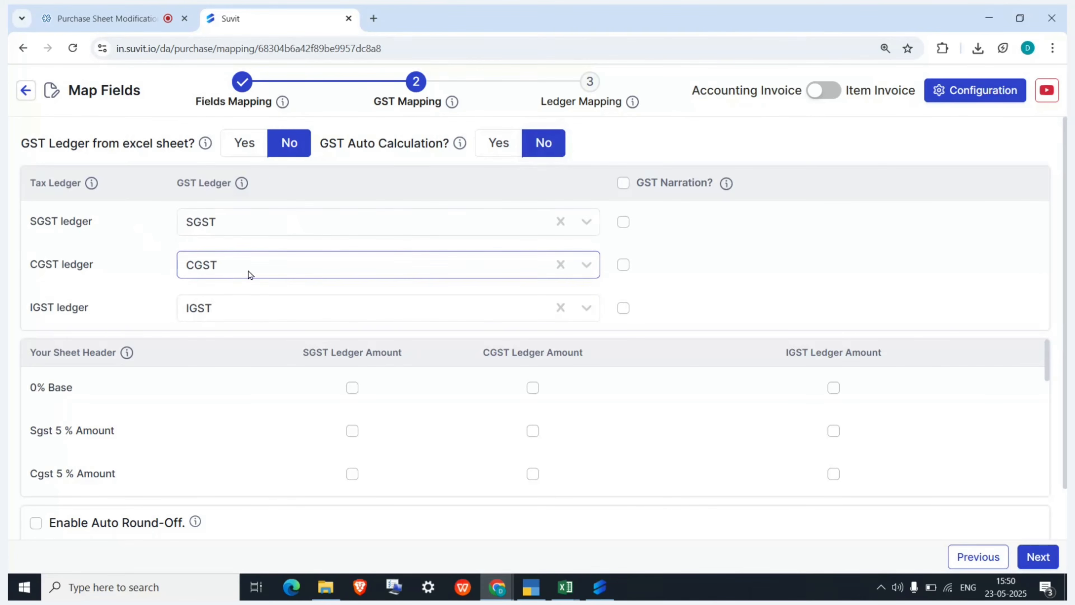
scroll(221, 362, down, 1)
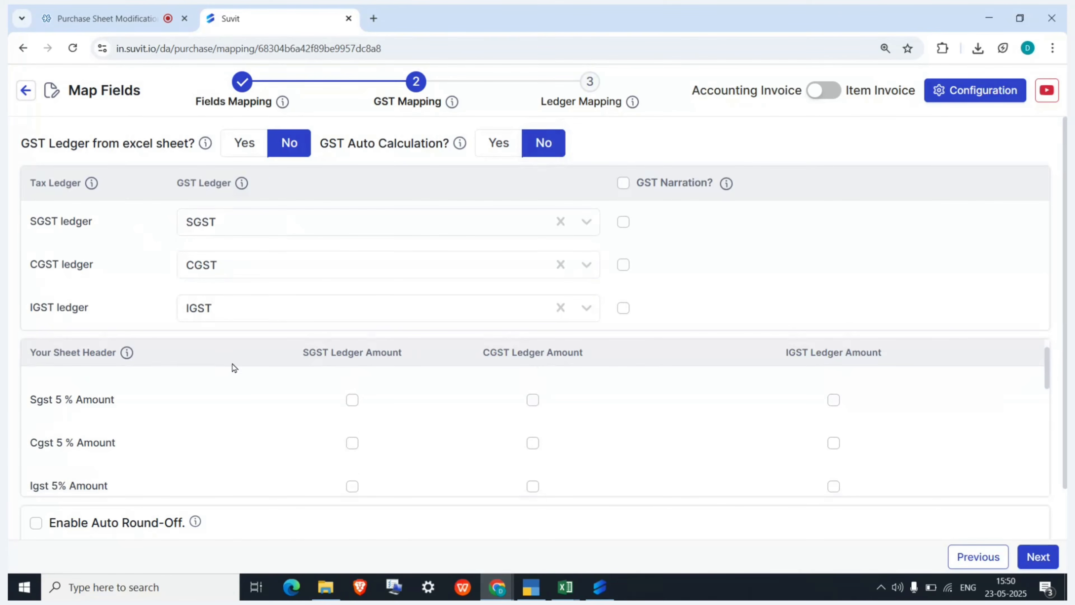
click(352, 400)
click(533, 443)
scroll(834, 486, down, 1)
click(833, 482)
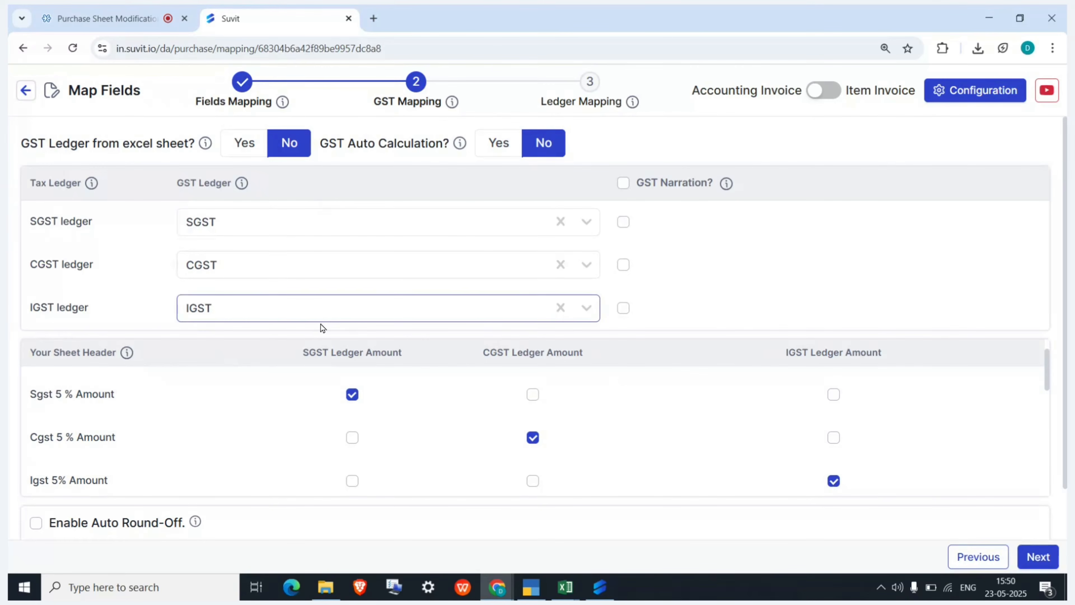
drag(299, 355, 413, 352)
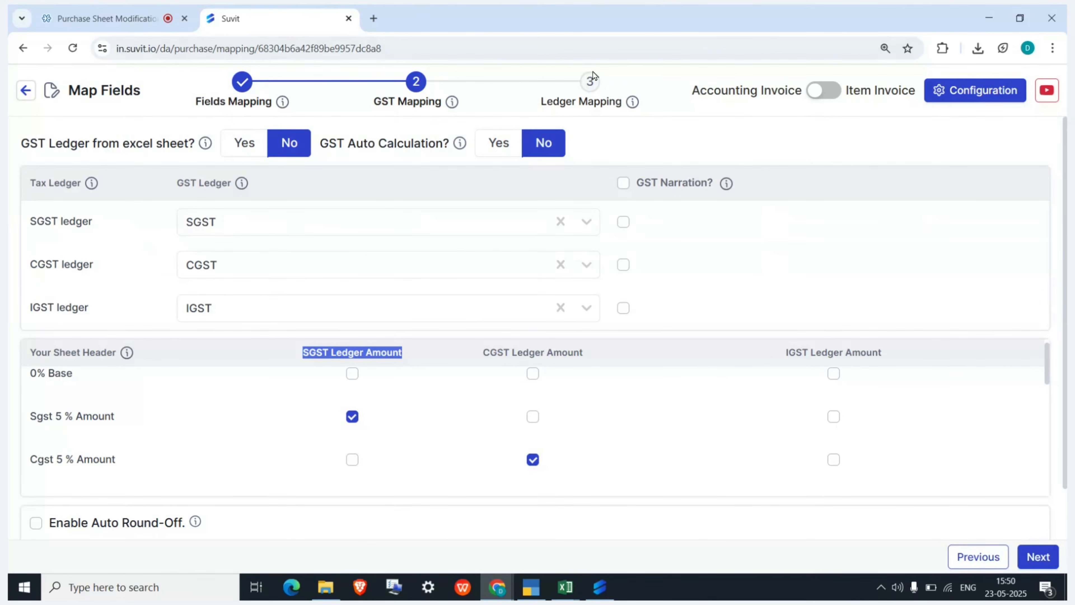
click(590, 79)
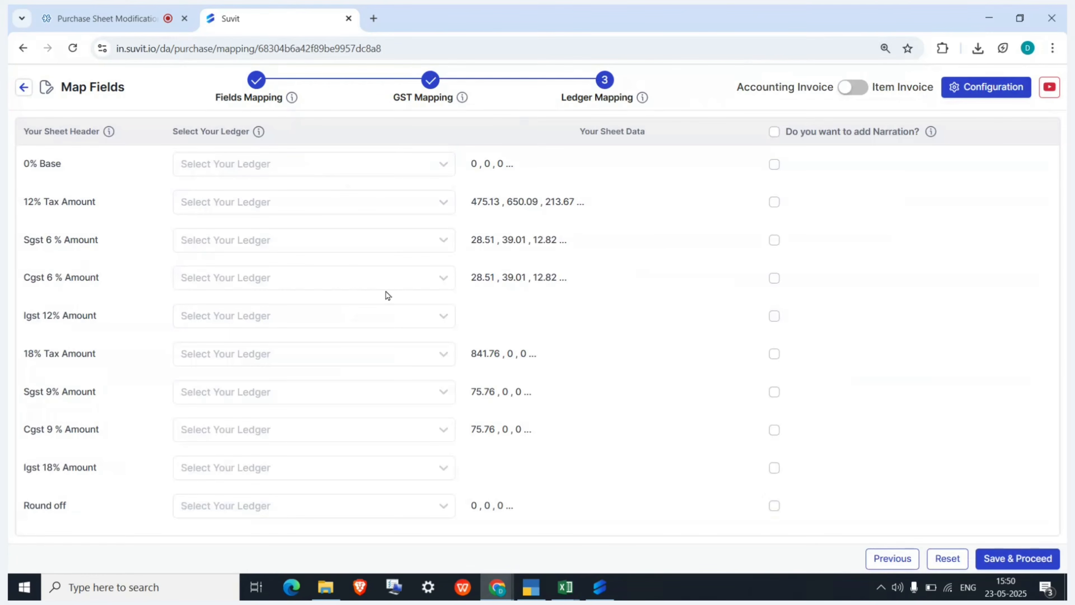
- Map the 12% Tax Amount header to the Purchase @ 12% ledger
click(304, 203)
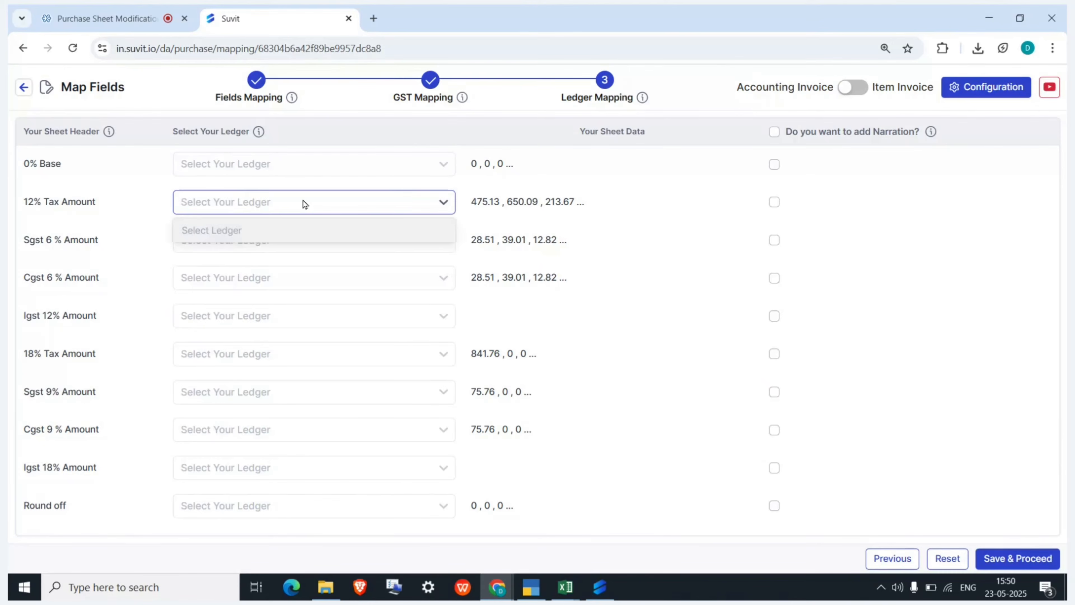
text(PUR)
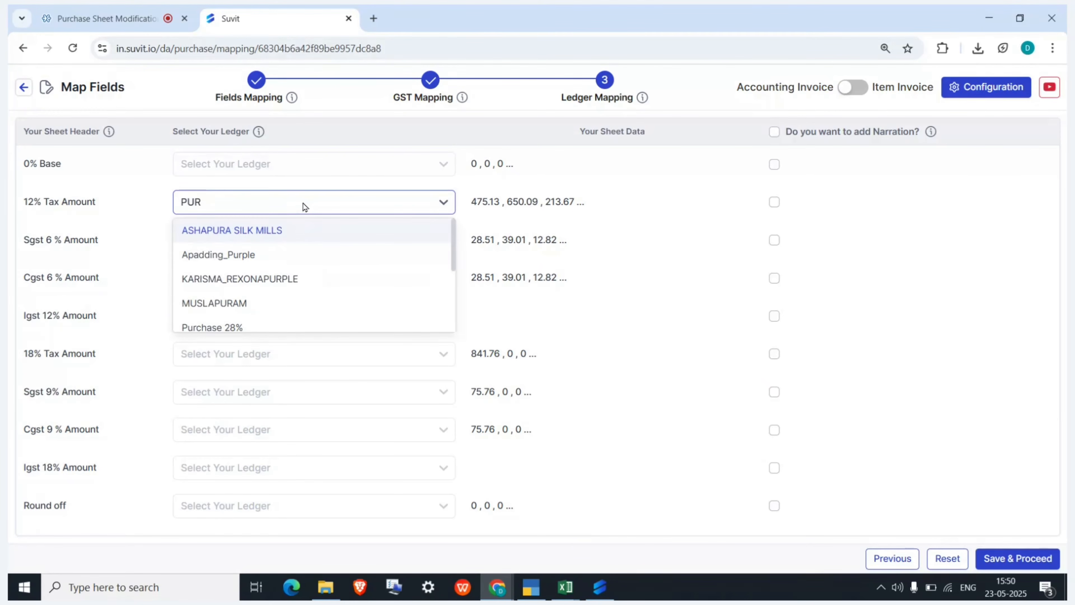
key(BackSpace)
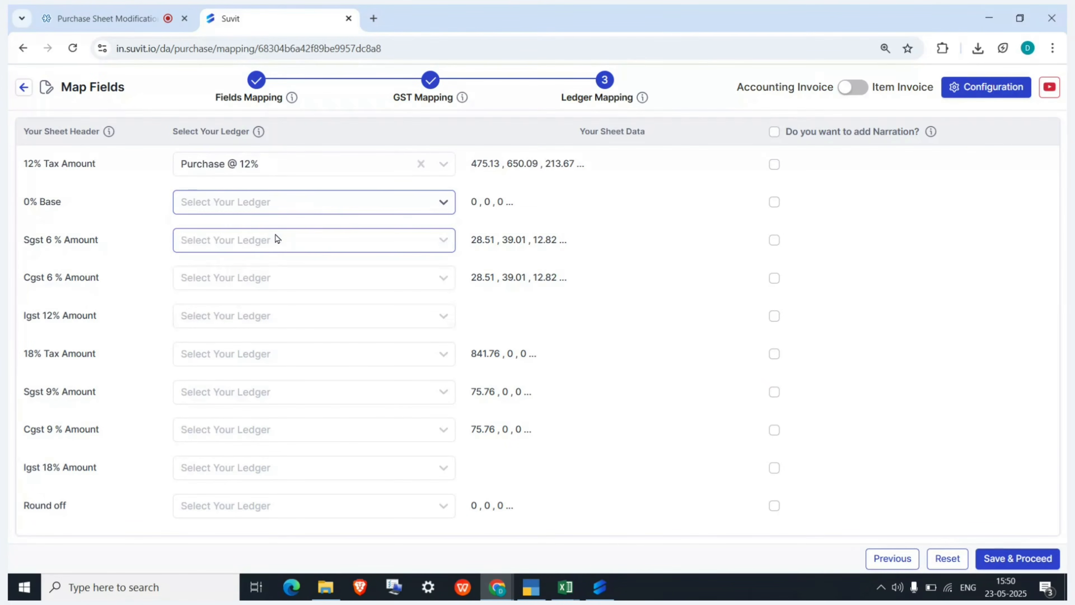
- Try to find a matching ledger for Sgst 6 % Amount by searching for 6 and SG
click(276, 238)
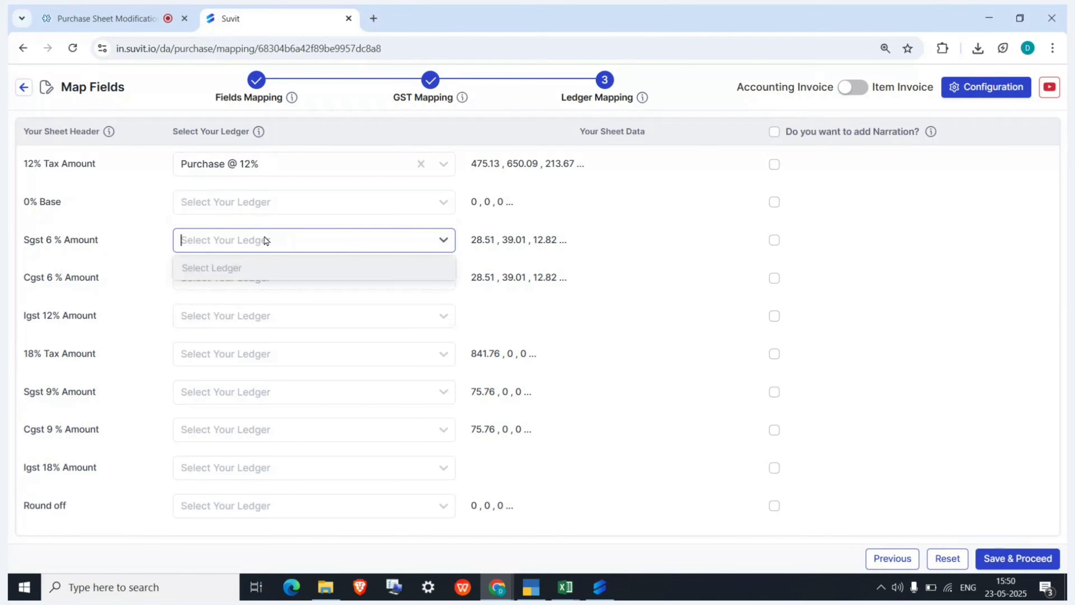
text(6)
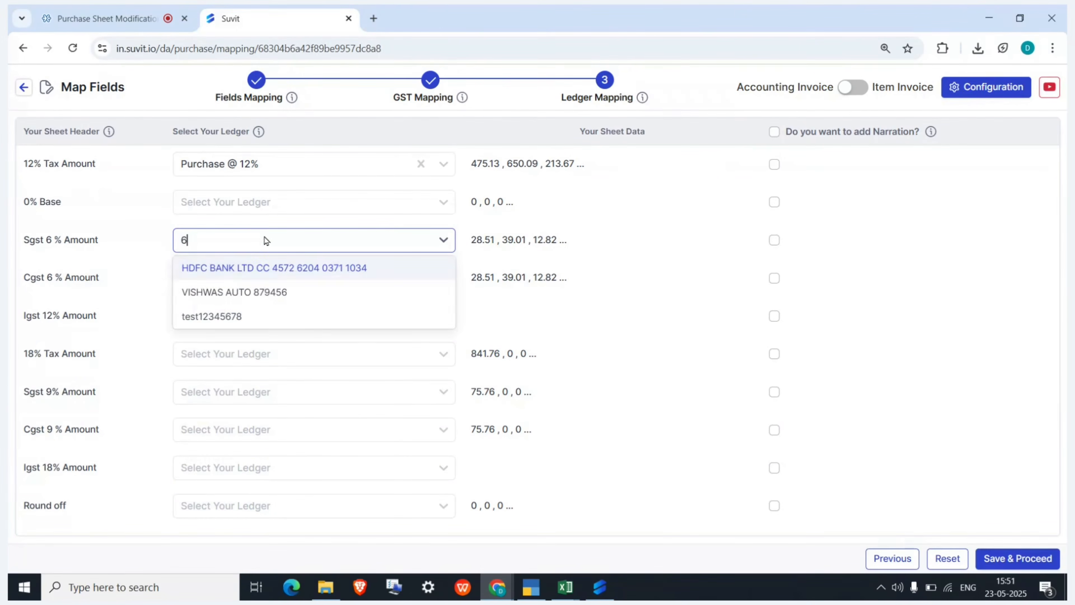
key(BackSpace)
text(SG)
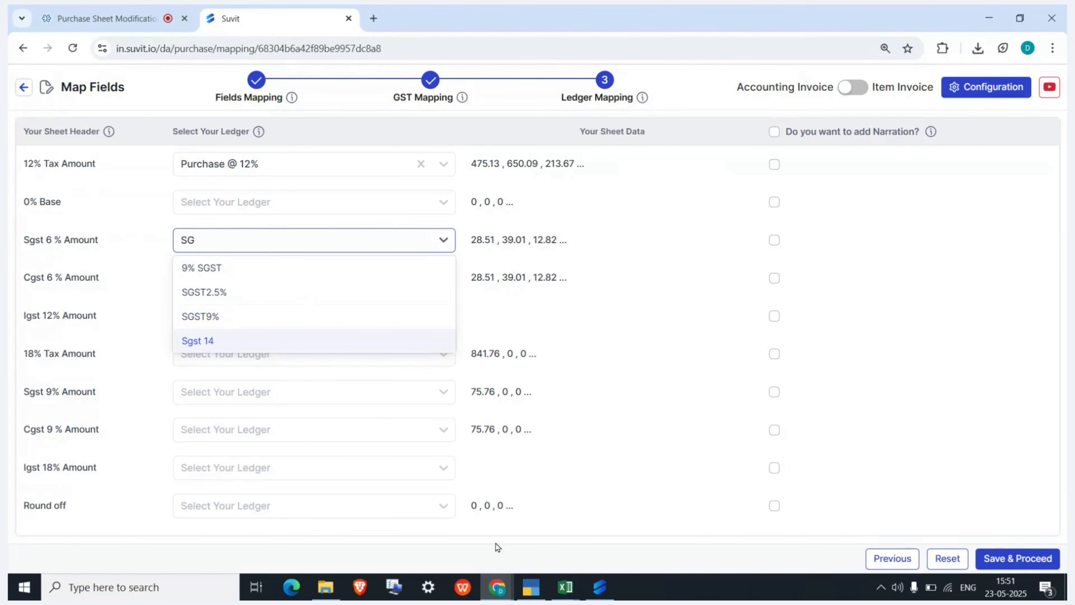
key(BackSpace)
key(BackSpace)
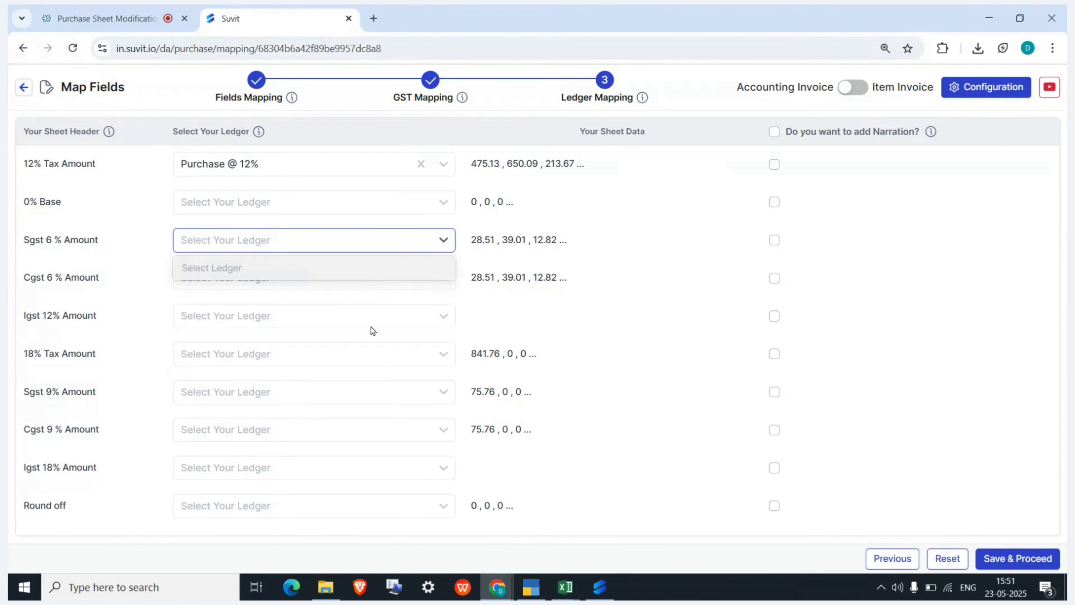
- Map the 18% Tax Amount header to Purchase @ 18% and clear the ledger chosen for 12% Tax Amount
click(247, 356)
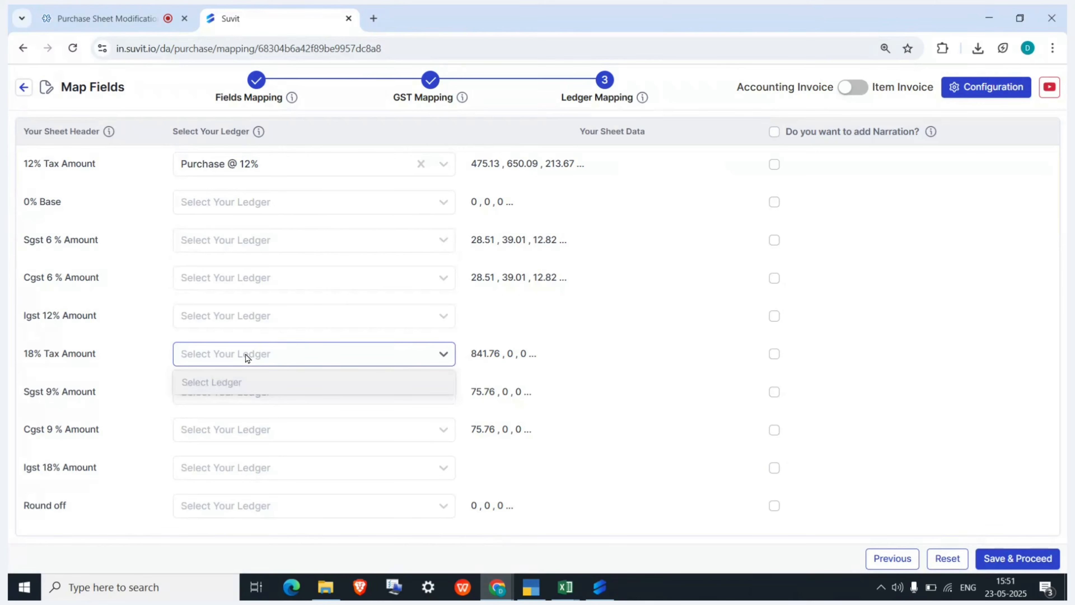
text(18)
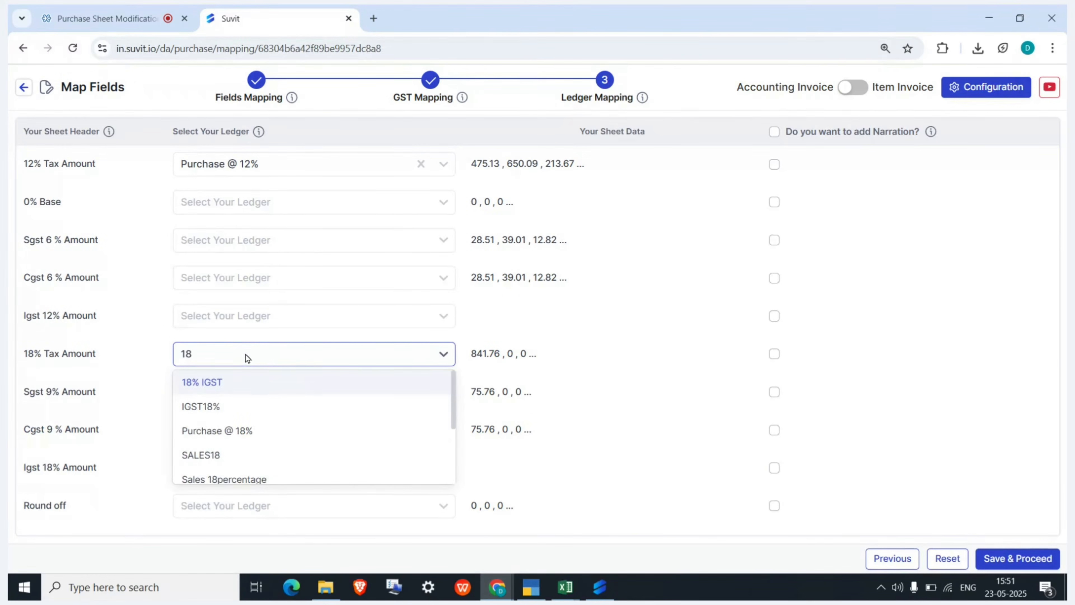
click(259, 426)
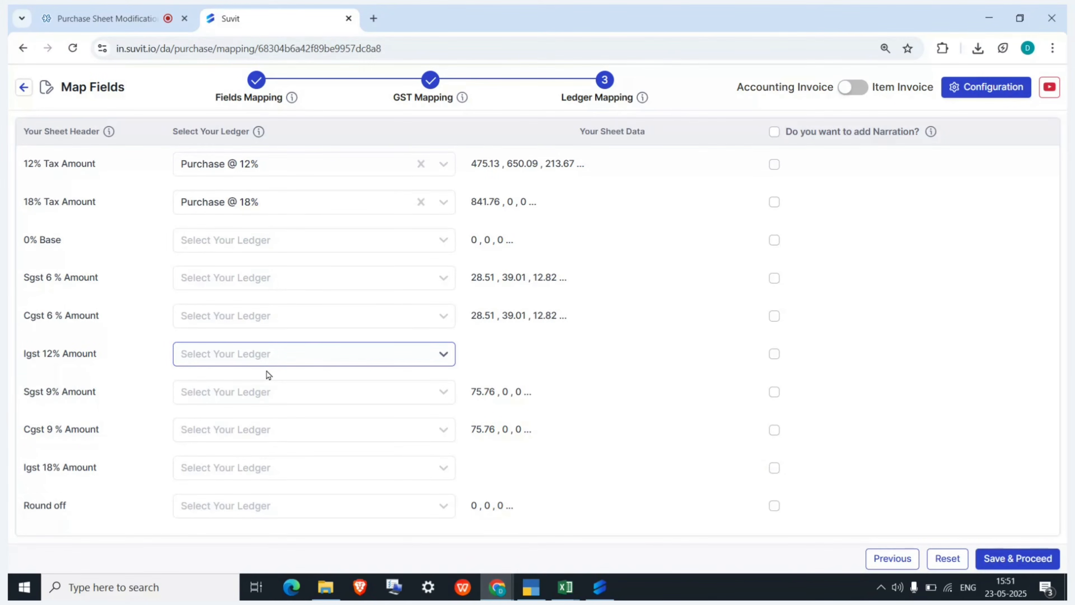
click(421, 164)
- Map Sgst 9% Amount to 9% SGST and Cgst 9 % Amount to 9% CGST, and save the mapping to proceed
click(239, 428)
text(9)
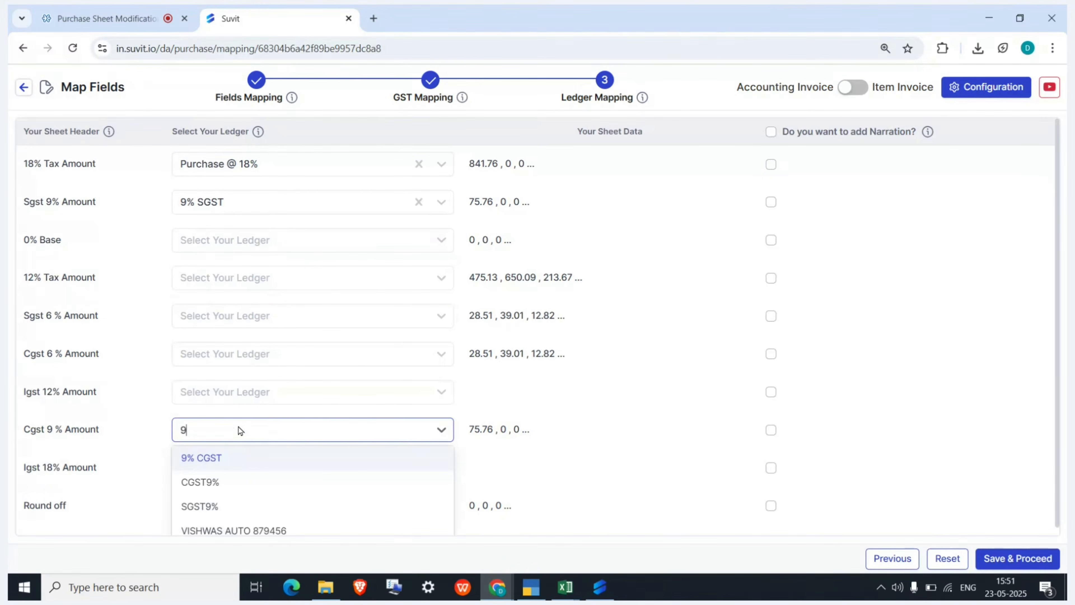
key(Return)
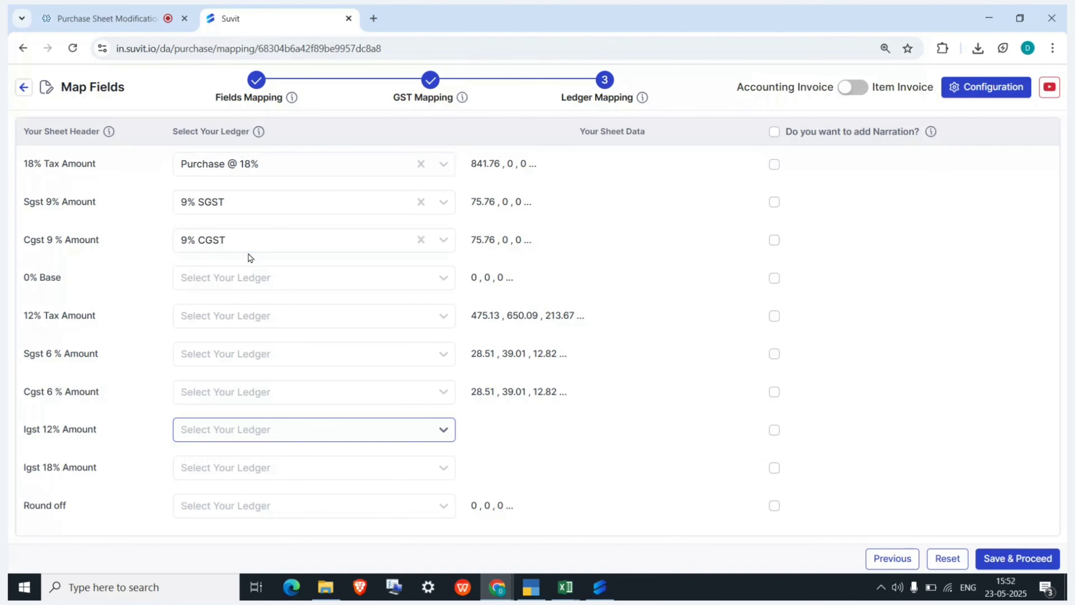
click(1012, 557)
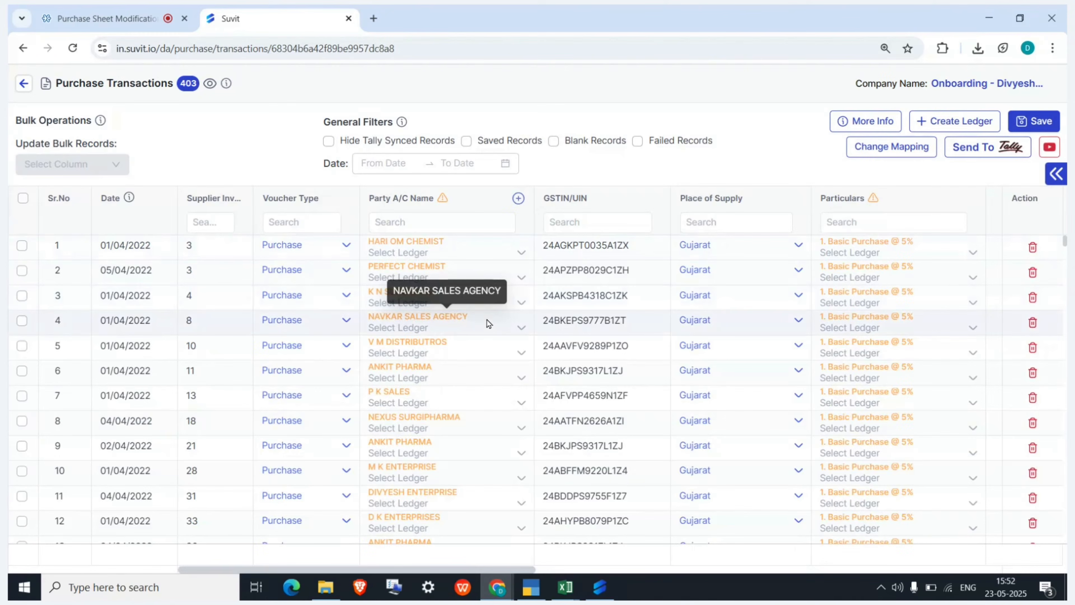
- Create the missing party ledgers automatically, without review, using the Trade Name
click(518, 198)
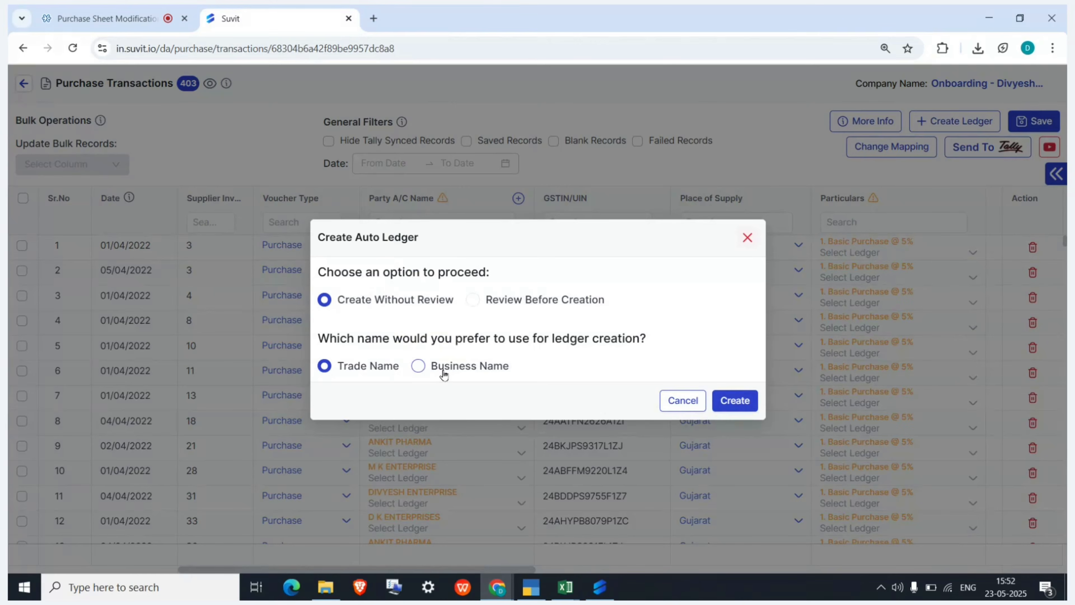
drag(349, 300, 423, 301)
click(532, 358)
click(735, 405)
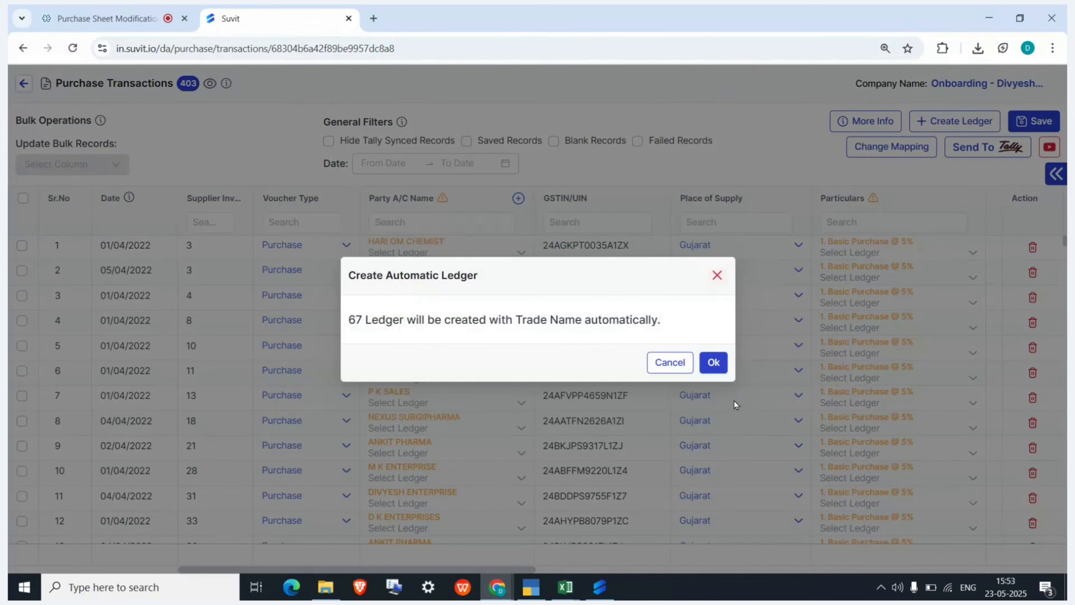
click(713, 363)
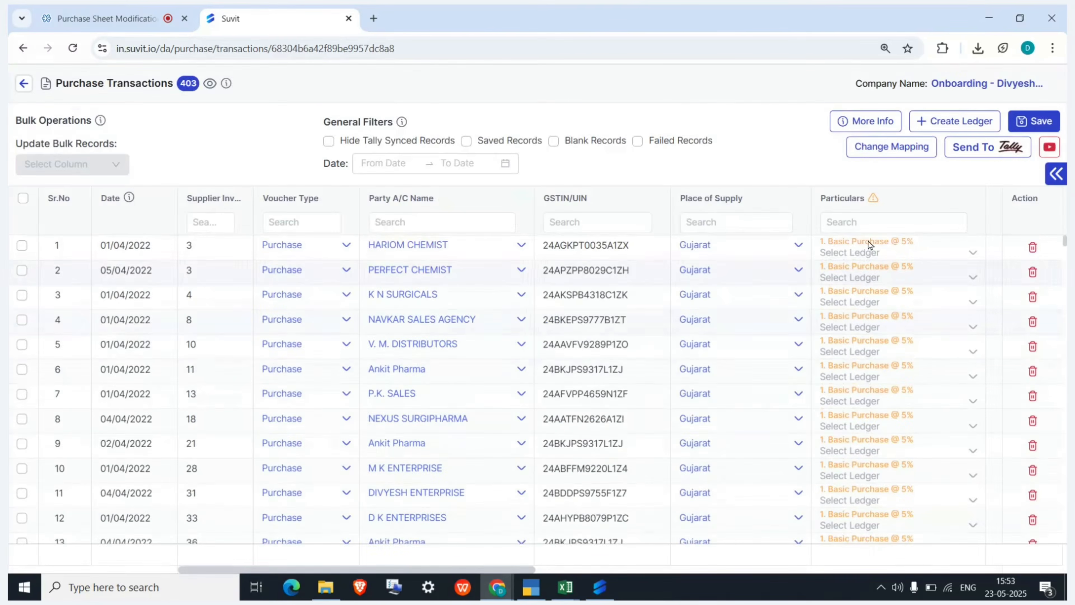
- Switch to the APRIL 22 V.xlsx workbook in Excel and change the Purchase ledger entry in T2 to Purchase @ 5%
scroll(776, 308, right, 3)
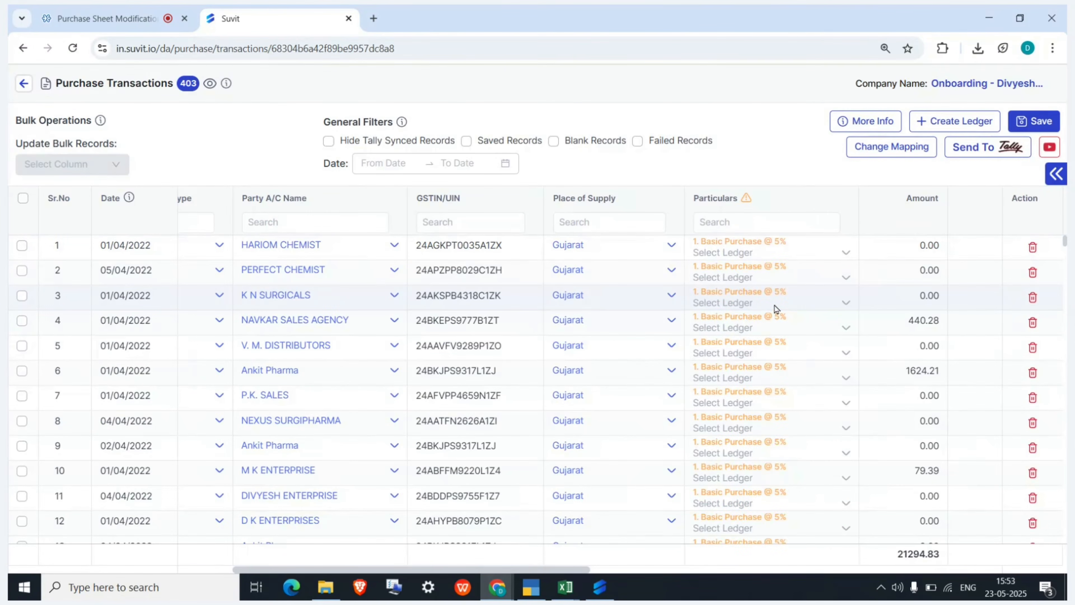
click(530, 589)
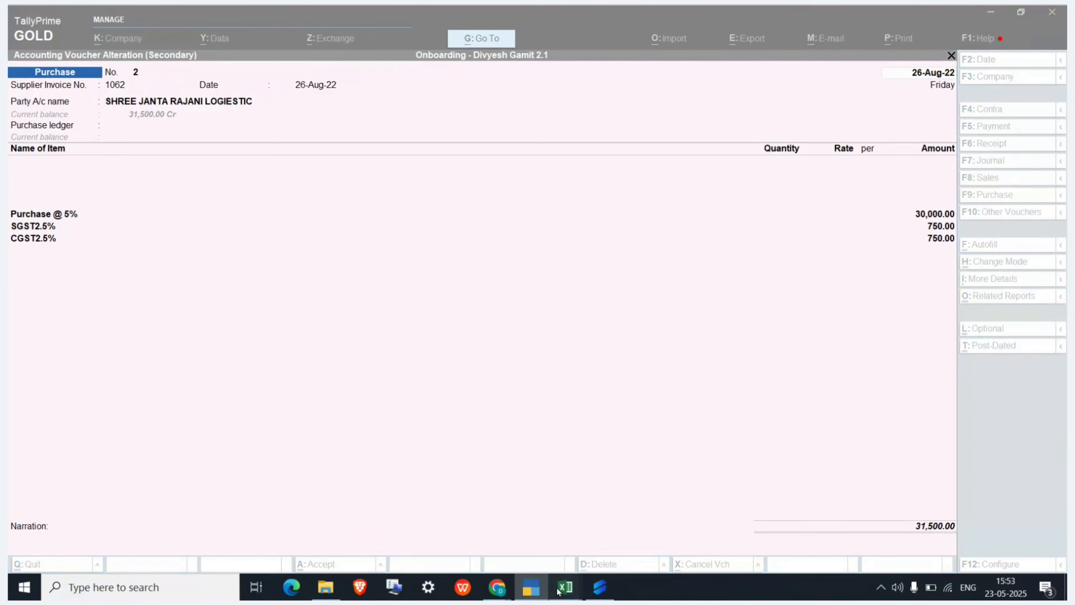
mouse_move(559, 591)
click(709, 536)
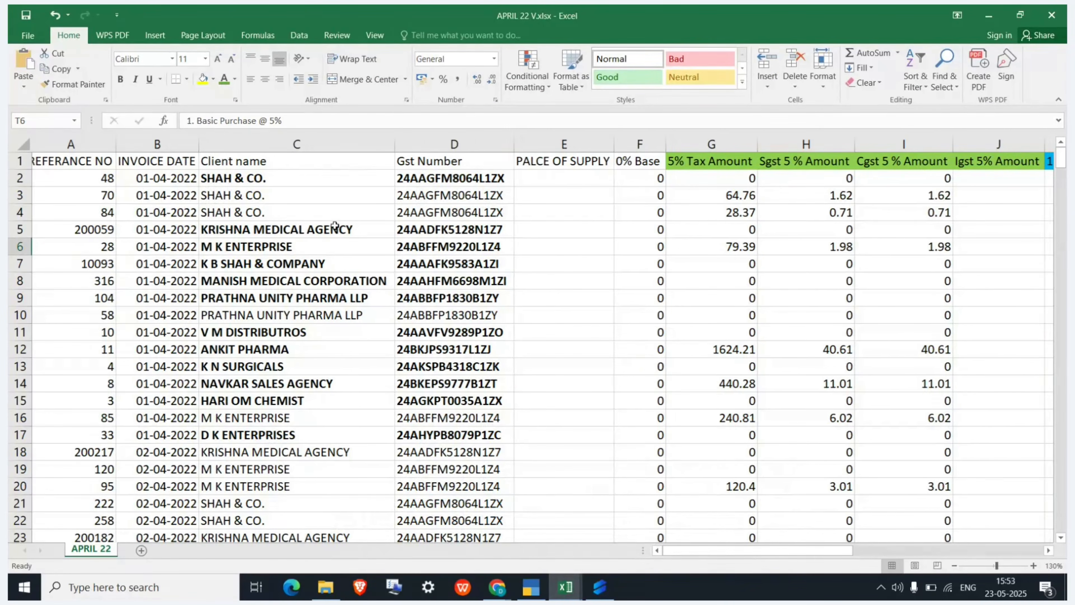
scroll(335, 225, right, 10)
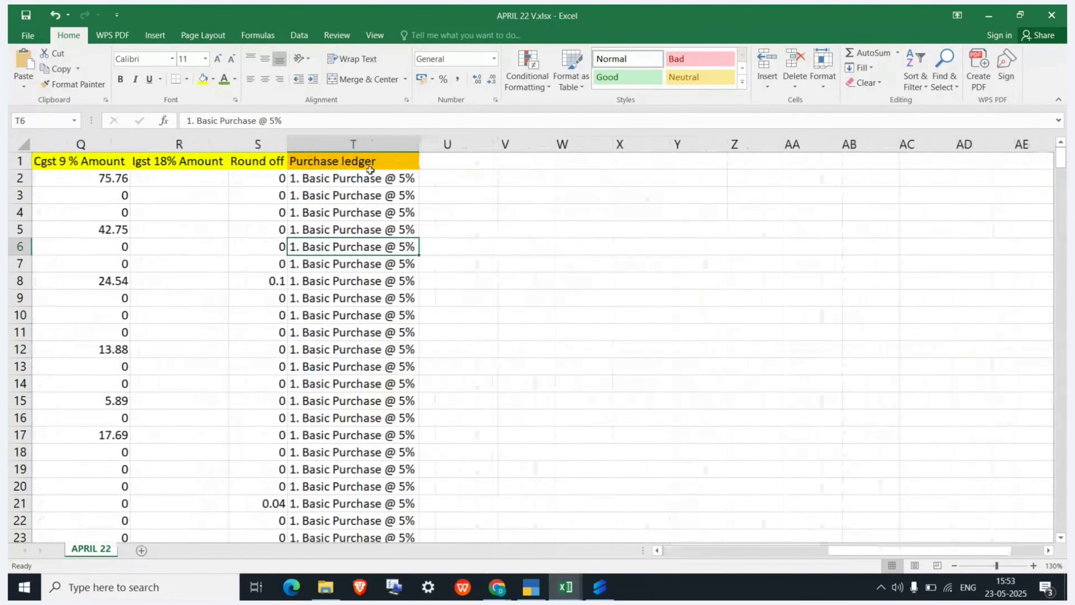
click(357, 177)
drag(221, 125, 178, 128)
key(BackSpace)
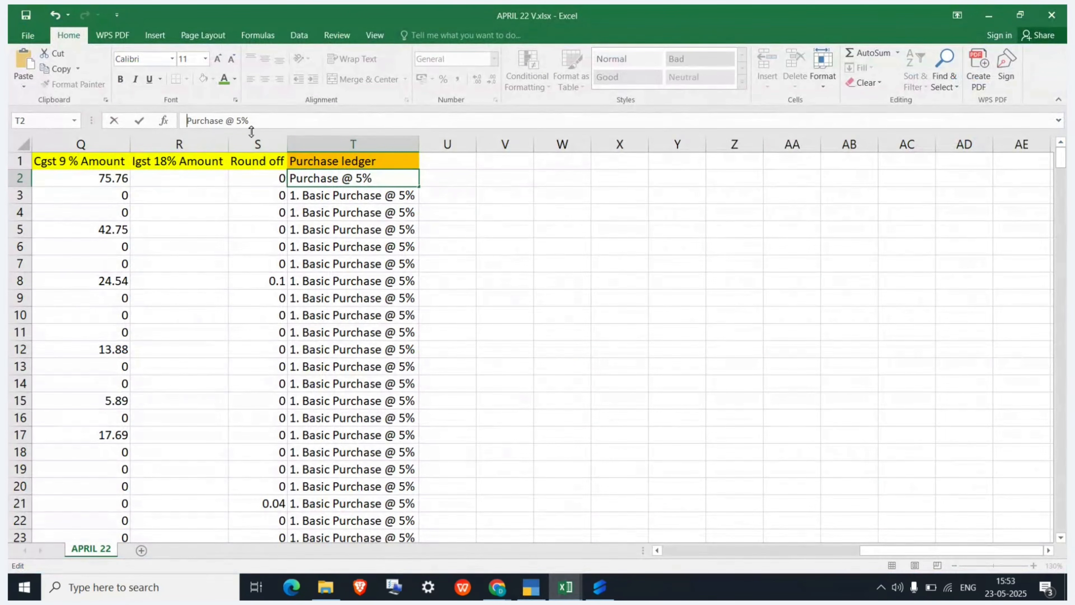
click(424, 331)
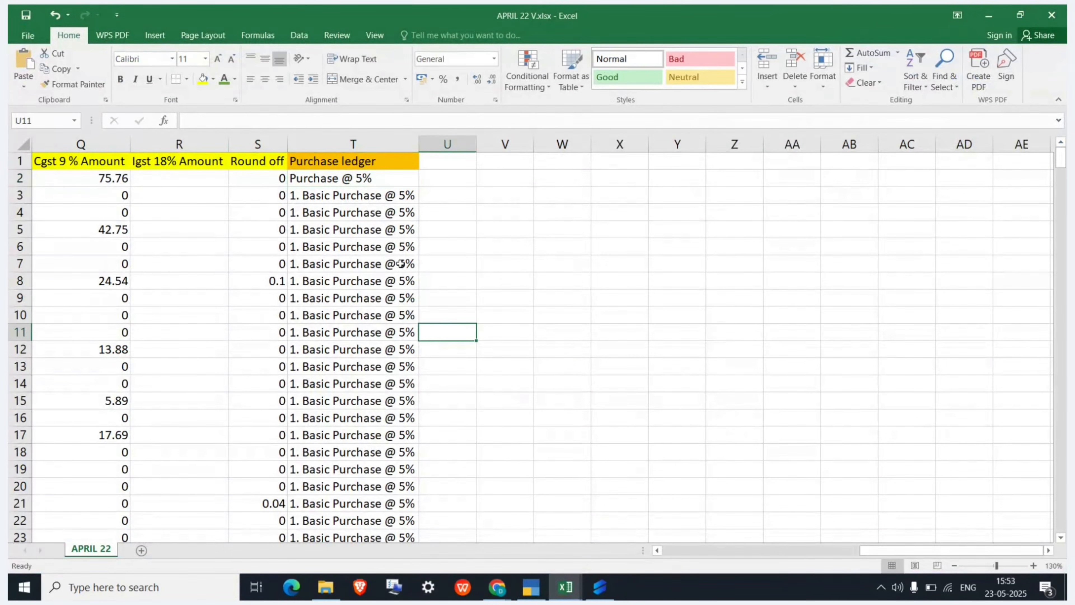
click(365, 180)
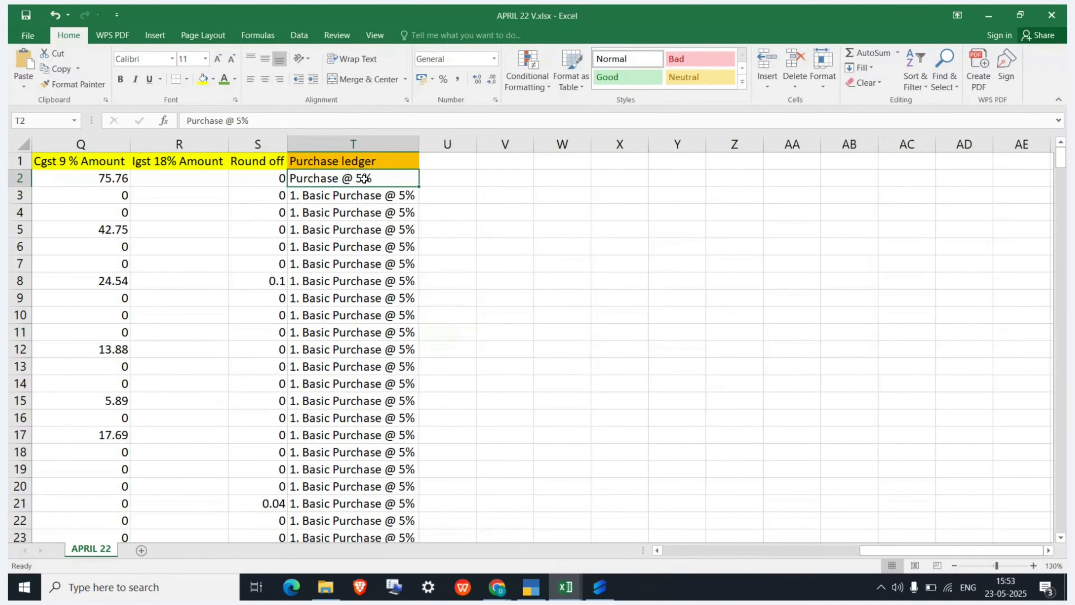
- Return to Suvit, filter the purchase transactions' Particulars by 5, and select all the records
click(988, 15)
click(727, 221)
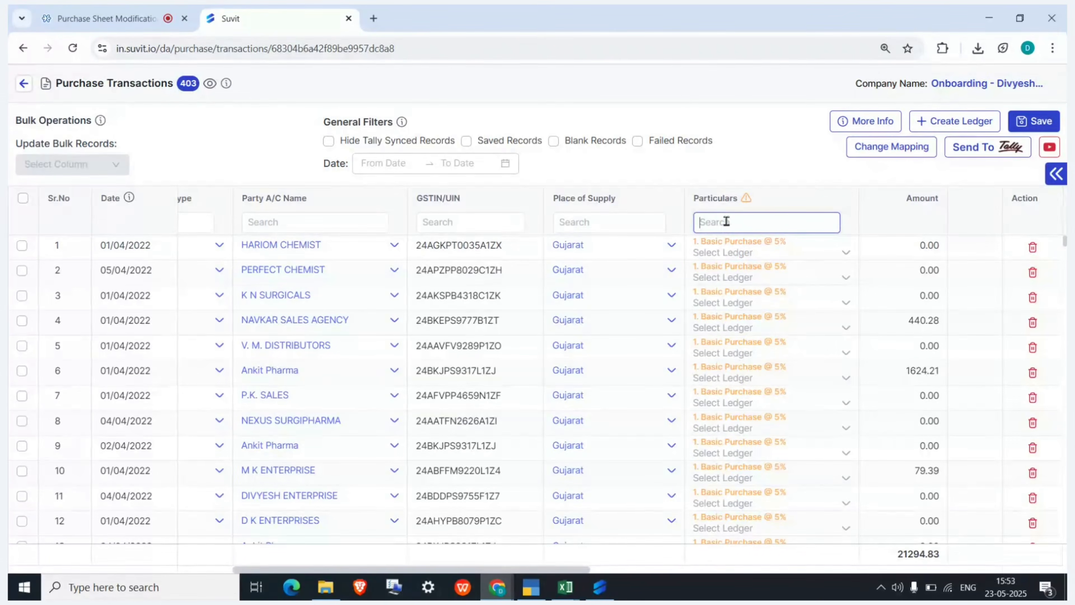
text(5)
click(24, 199)
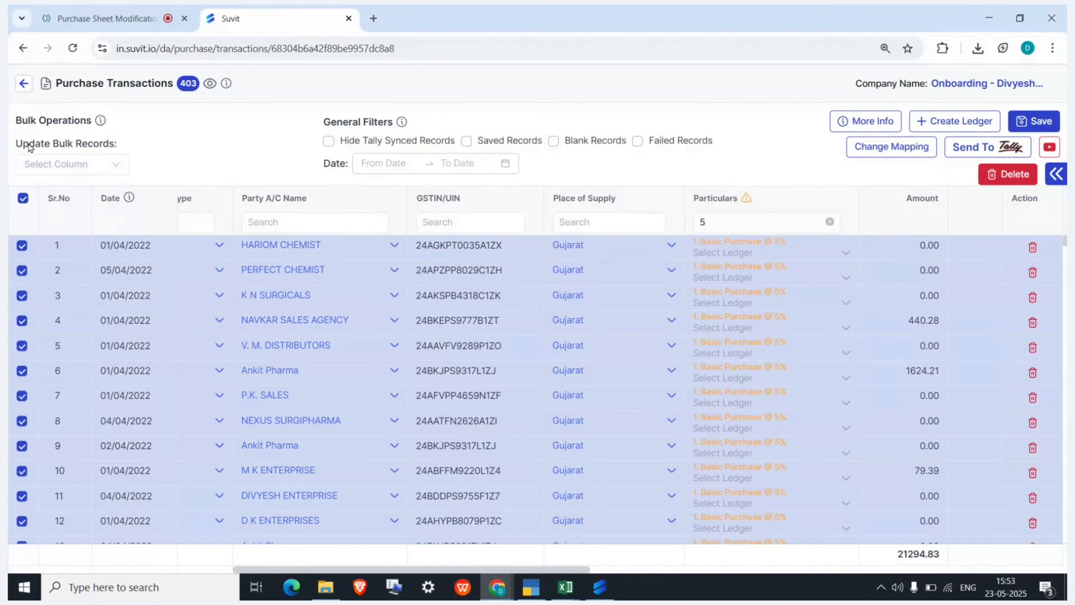
- Bulk update the Particulars of the selected records to the Purchase @ 5% ledger
drag(29, 143, 82, 142)
click(91, 165)
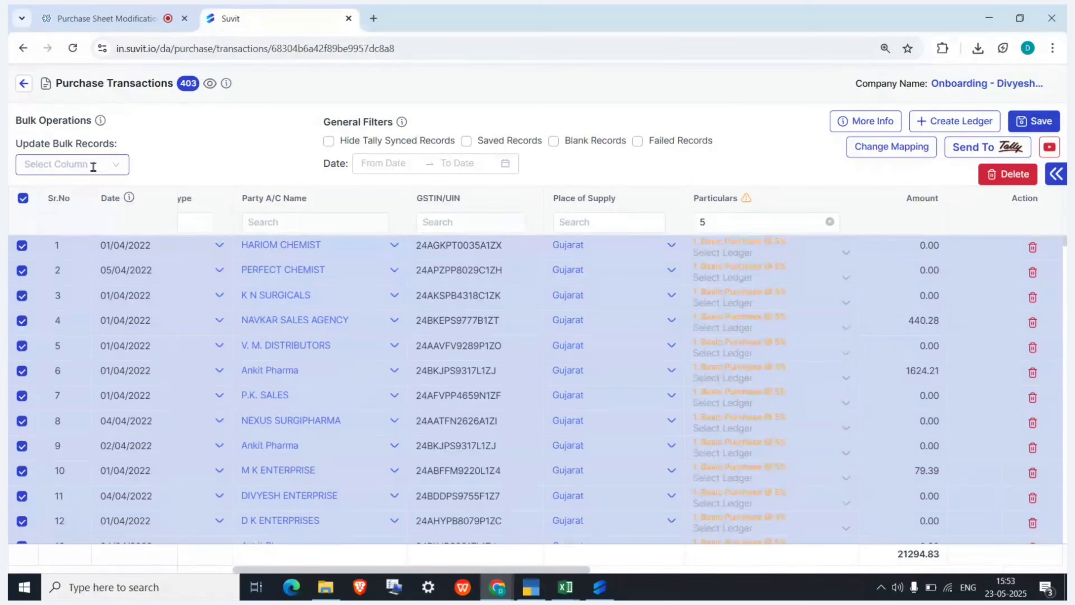
click(70, 257)
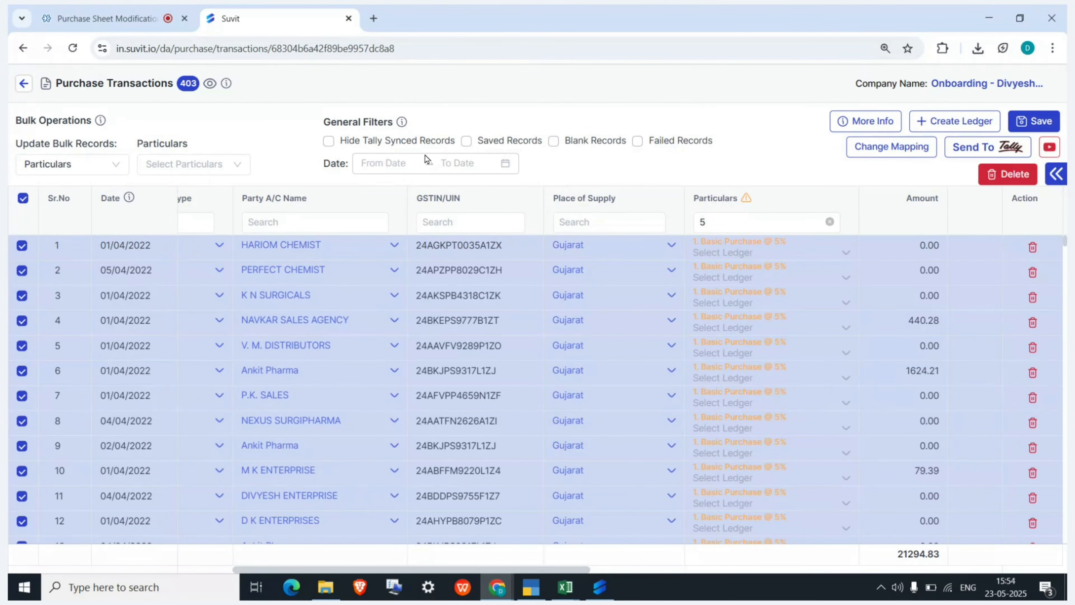
click(205, 164)
text(5)
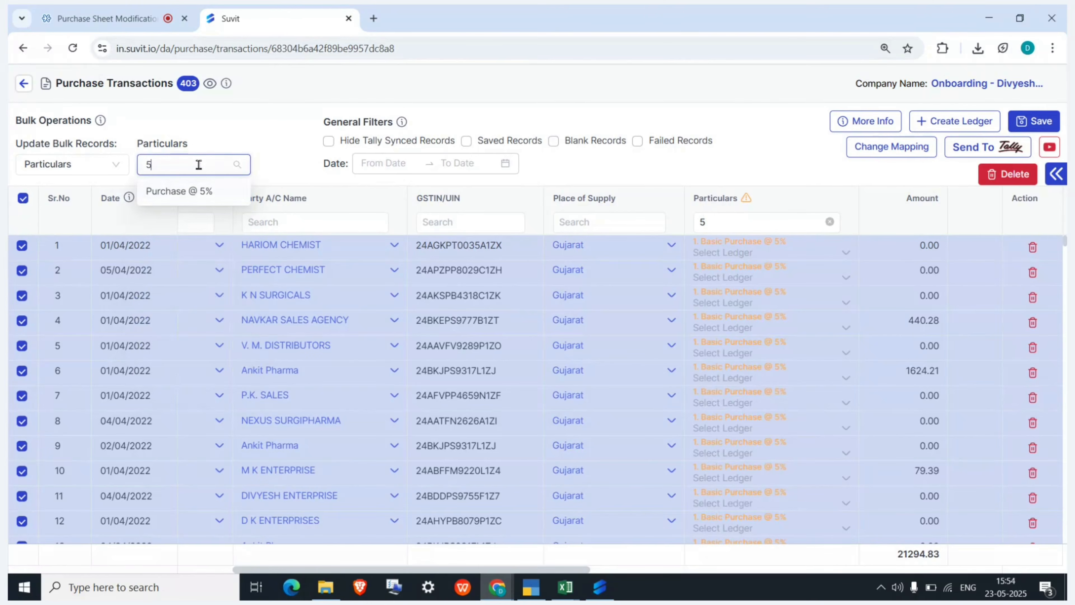
click(199, 190)
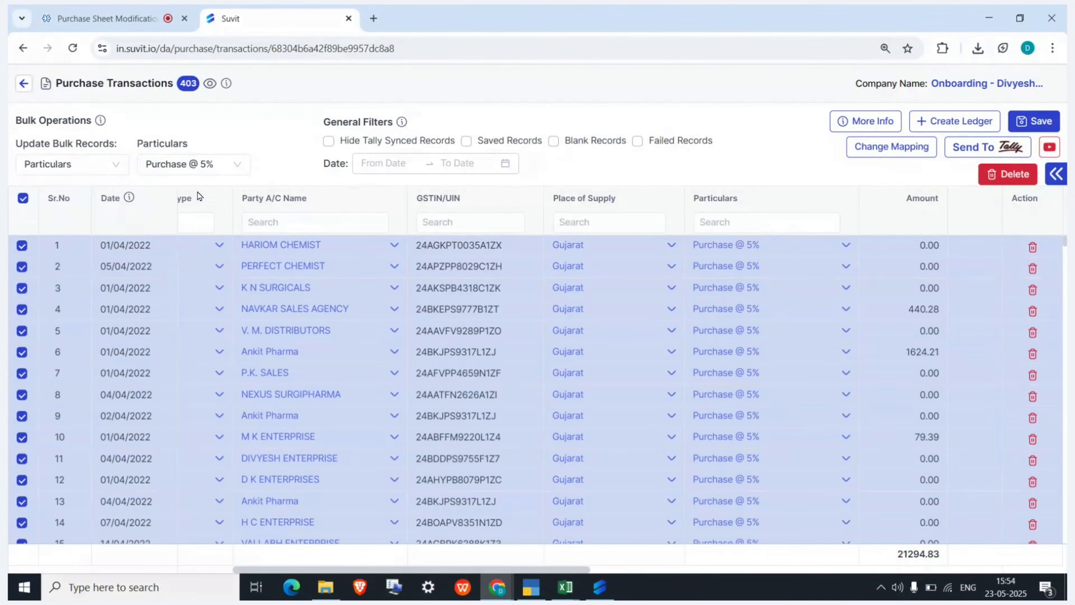
- Save the bulk-updated purchase transactions and leave only records 2, 3, 4, 9 and 10 selected
click(1040, 122)
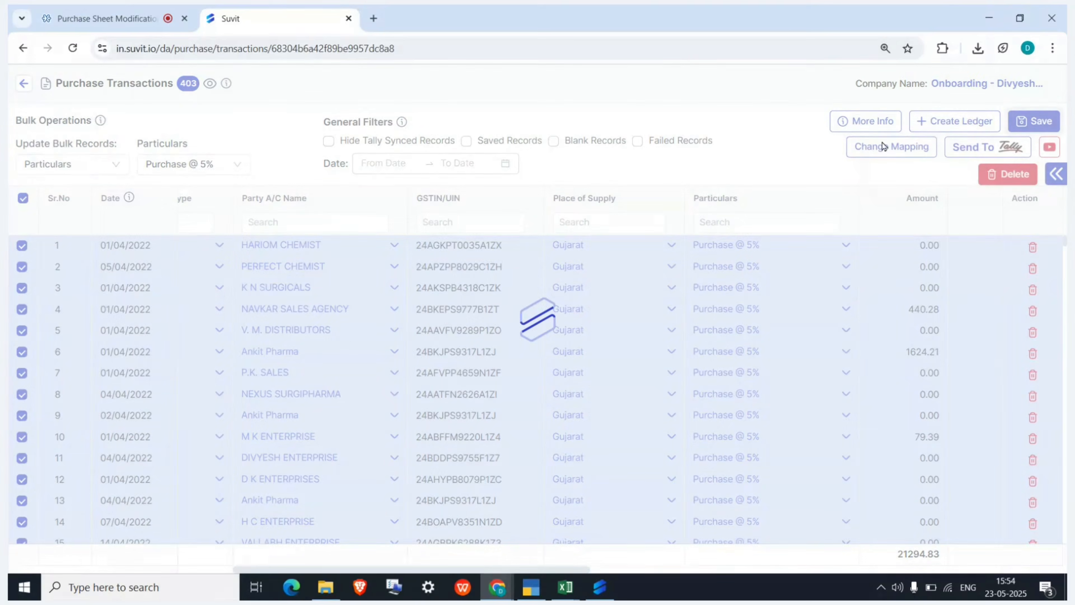
click(22, 267)
click(22, 246)
scroll(519, 364, right, 10)
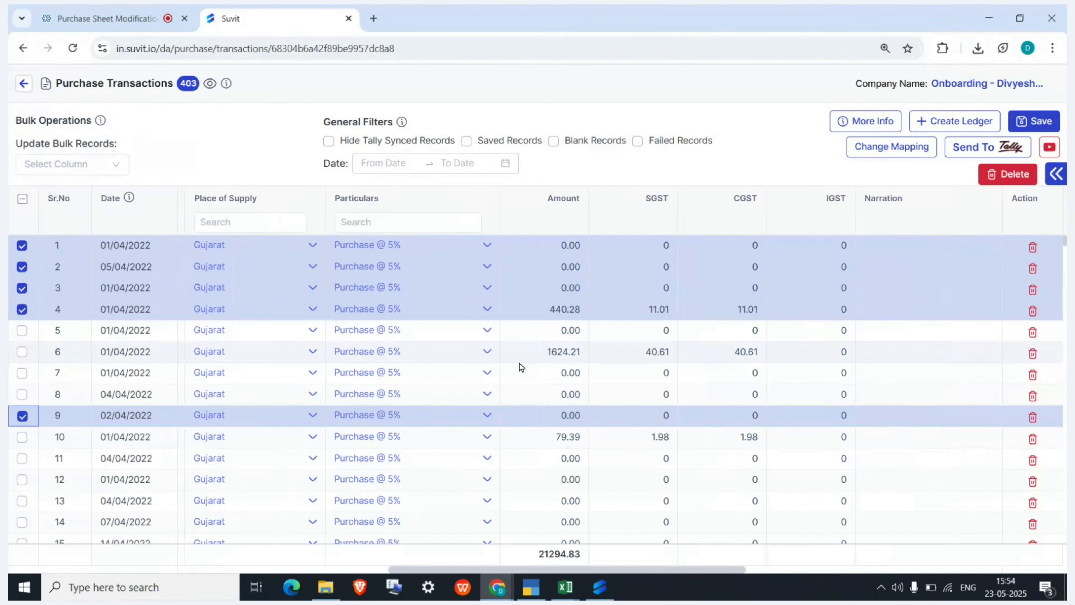
scroll(518, 363, right, 5)
click(22, 246)
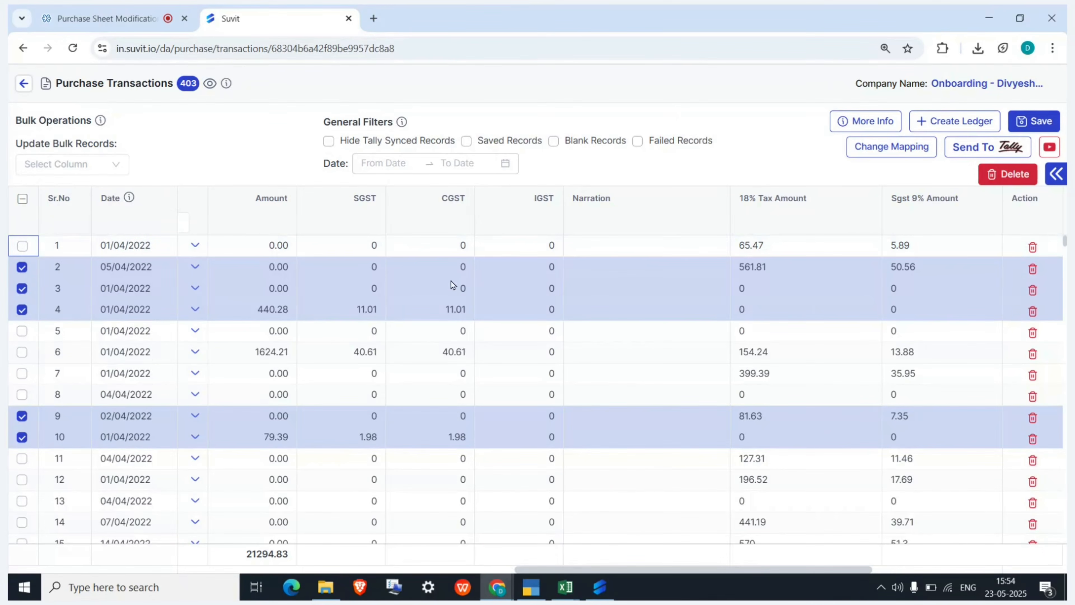
- Save the selected purchase records, send them to Tally, and minimize the Suvit connector window
click(1052, 123)
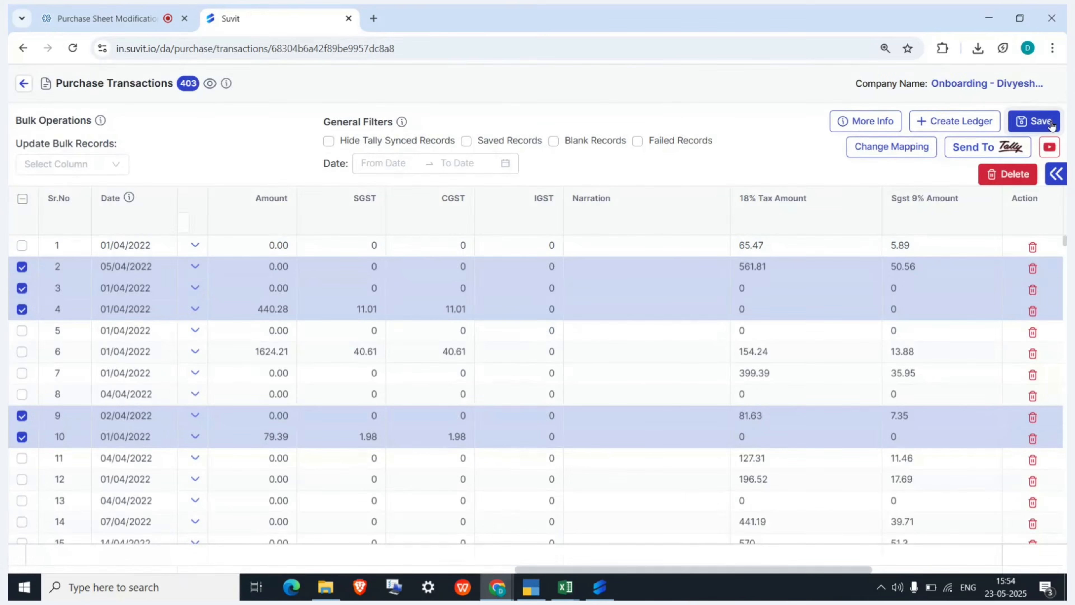
click(959, 156)
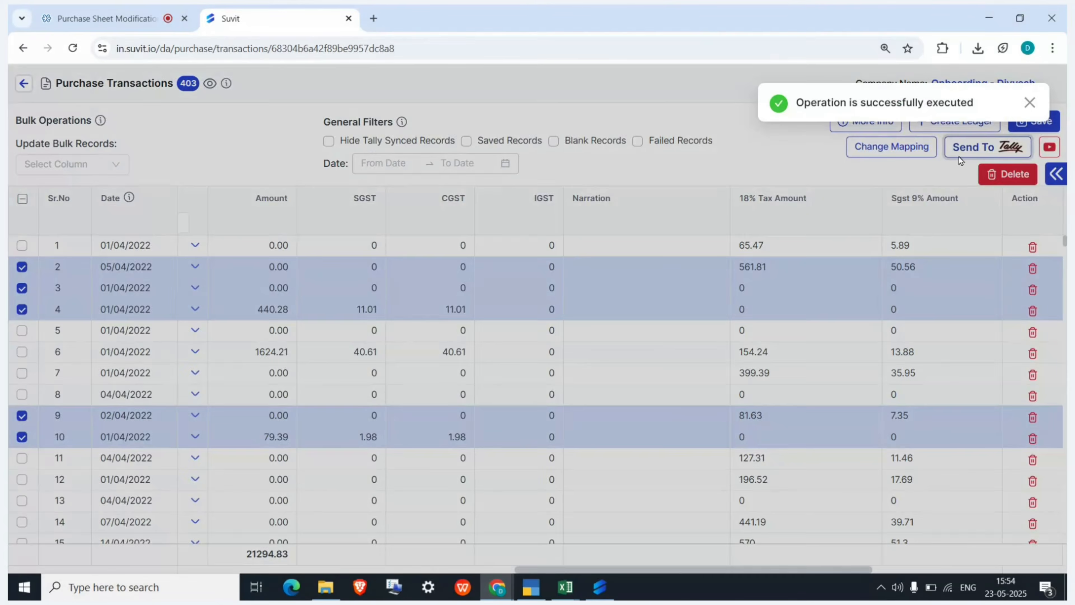
click(659, 349)
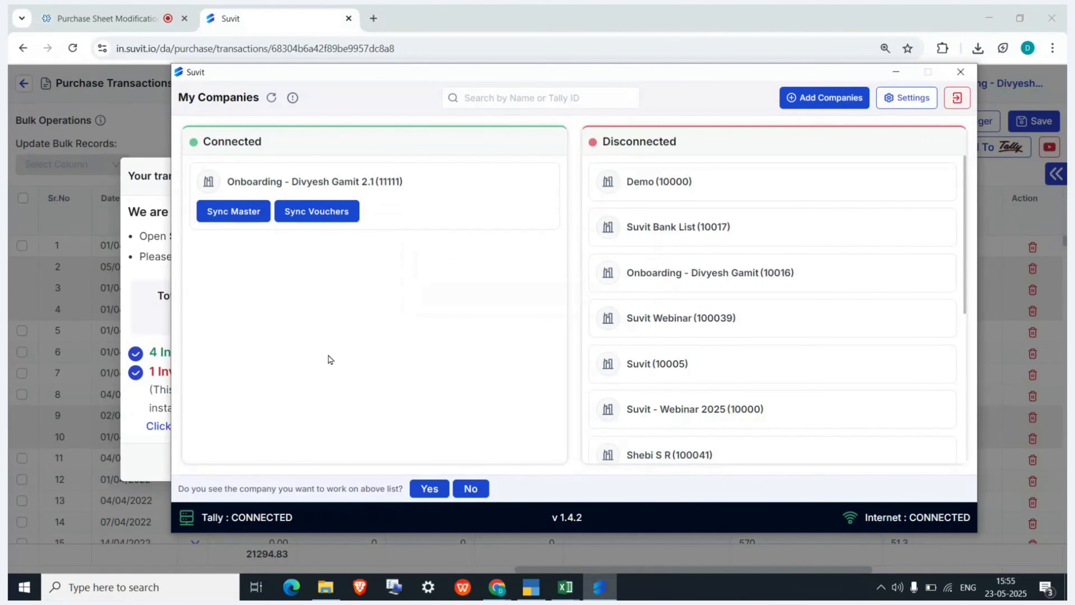
click(896, 75)
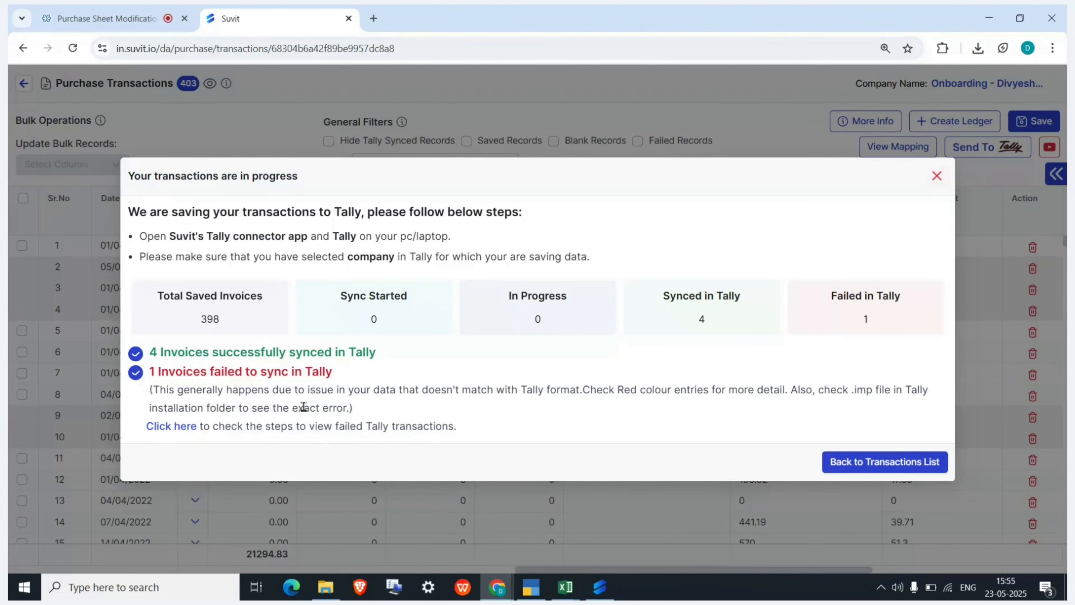
- Review the failed-sync notice in the transfer status and open the linked help article on viewing failed Tally transactions
drag(159, 371, 319, 372)
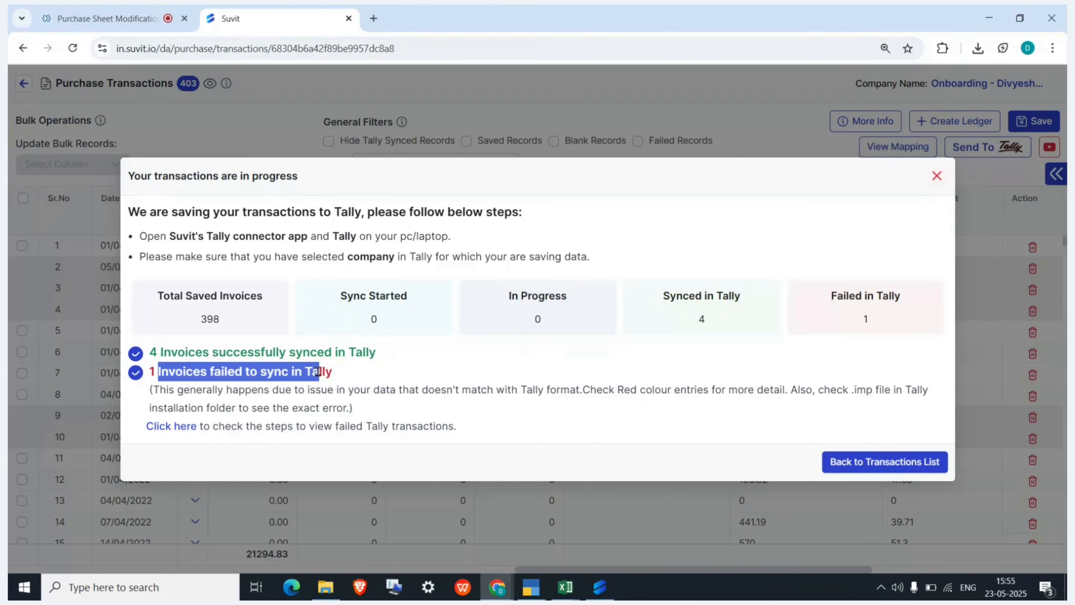
drag(154, 389, 388, 413)
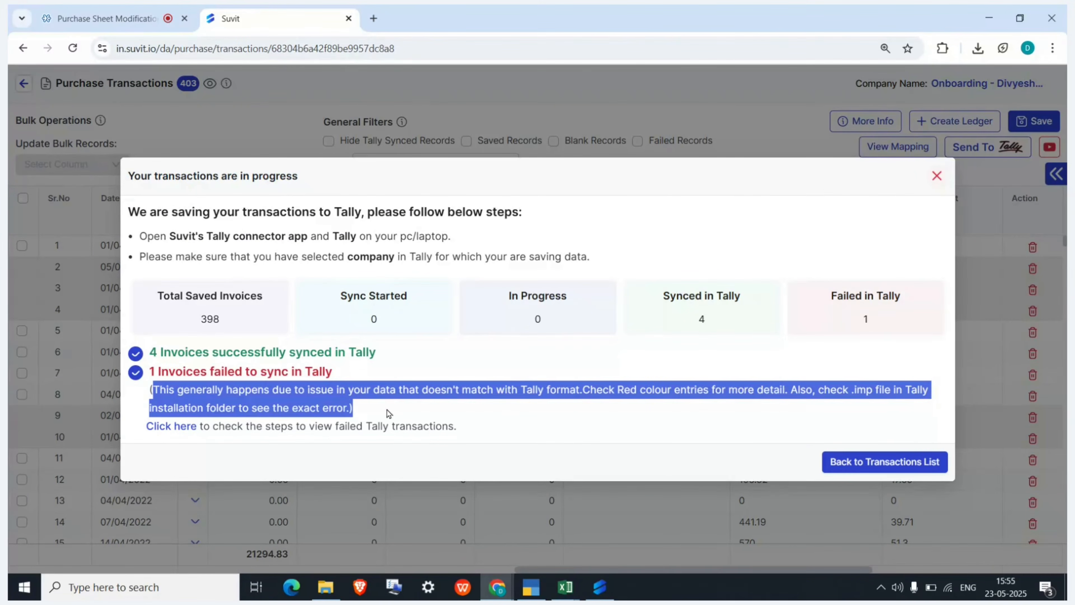
click(405, 410)
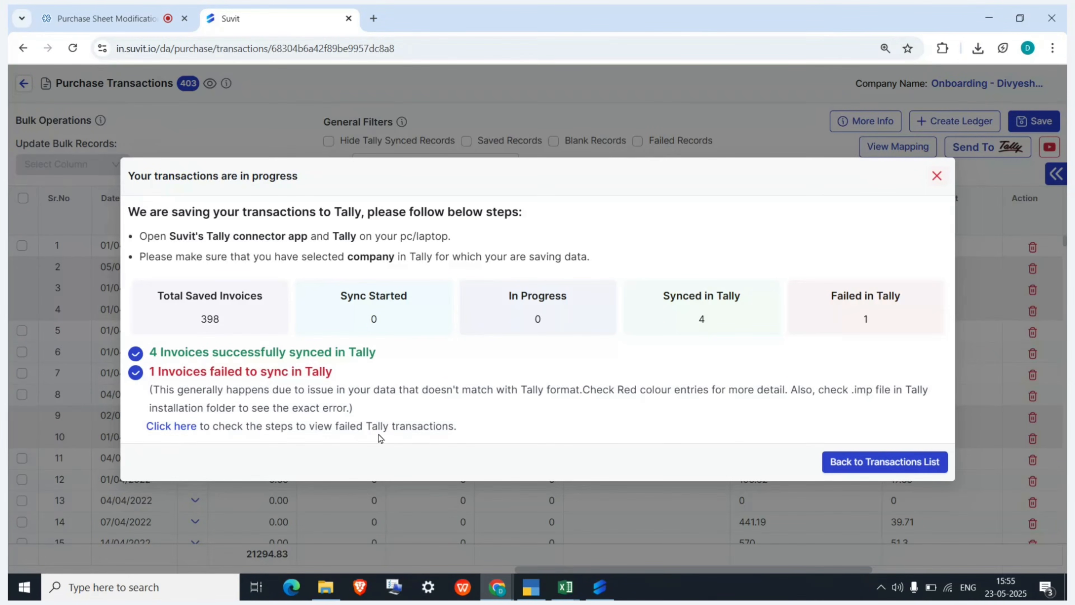
click(176, 428)
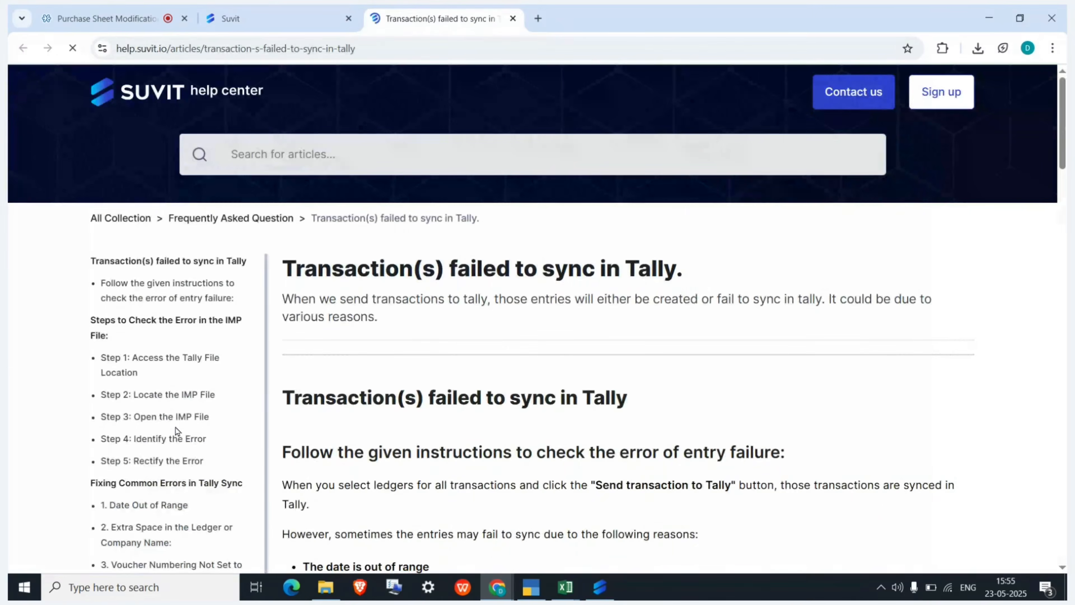
scroll(466, 429, down, 10)
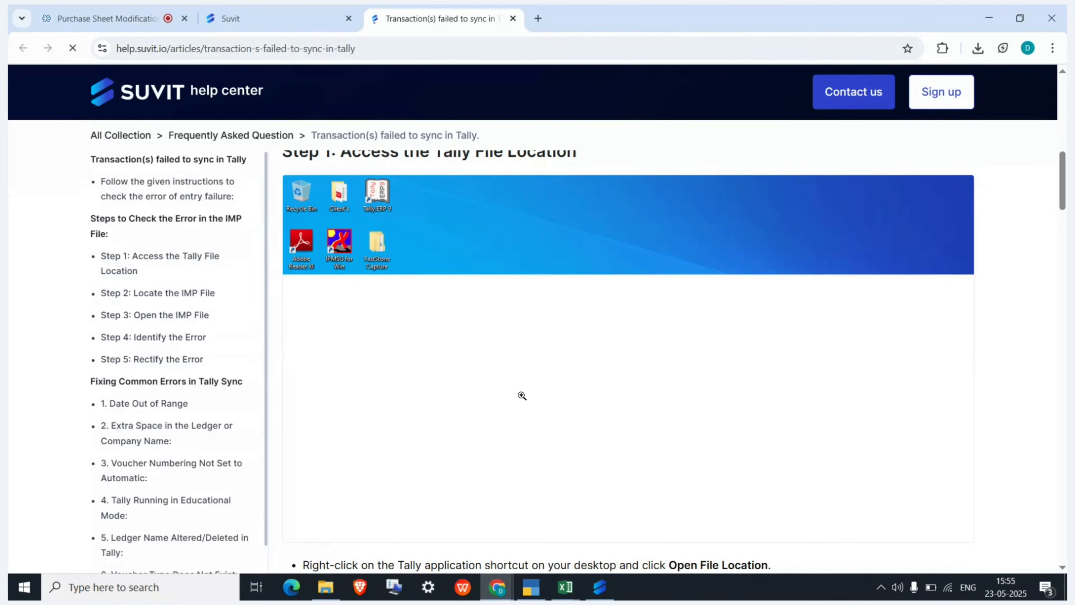
- Open the TallyPrime installation folder in File Explorer from the running application's shortcut properties
mouse_move(531, 588)
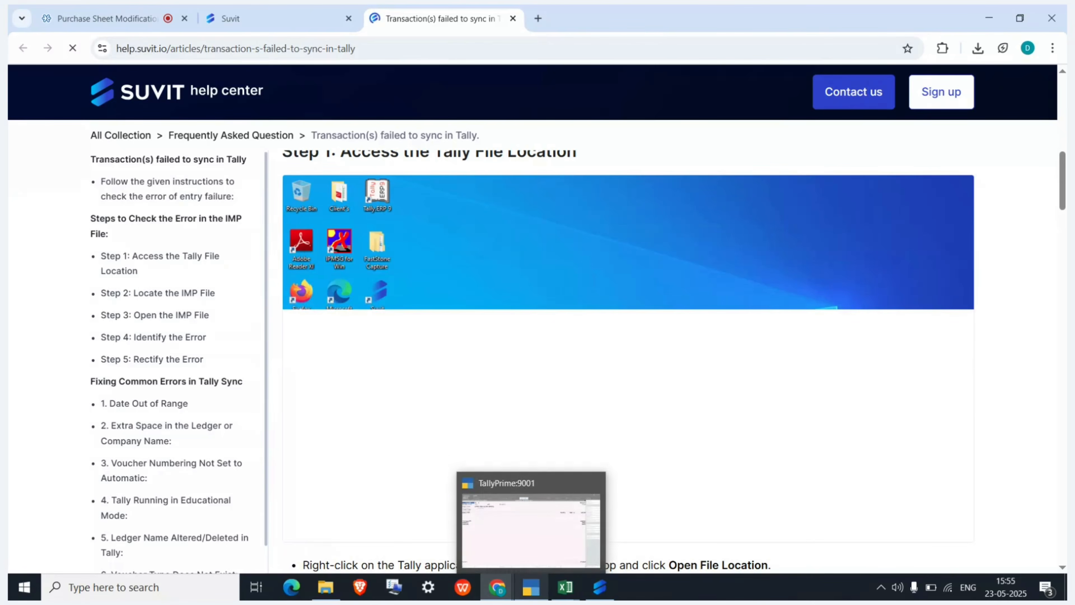
right_click(532, 595)
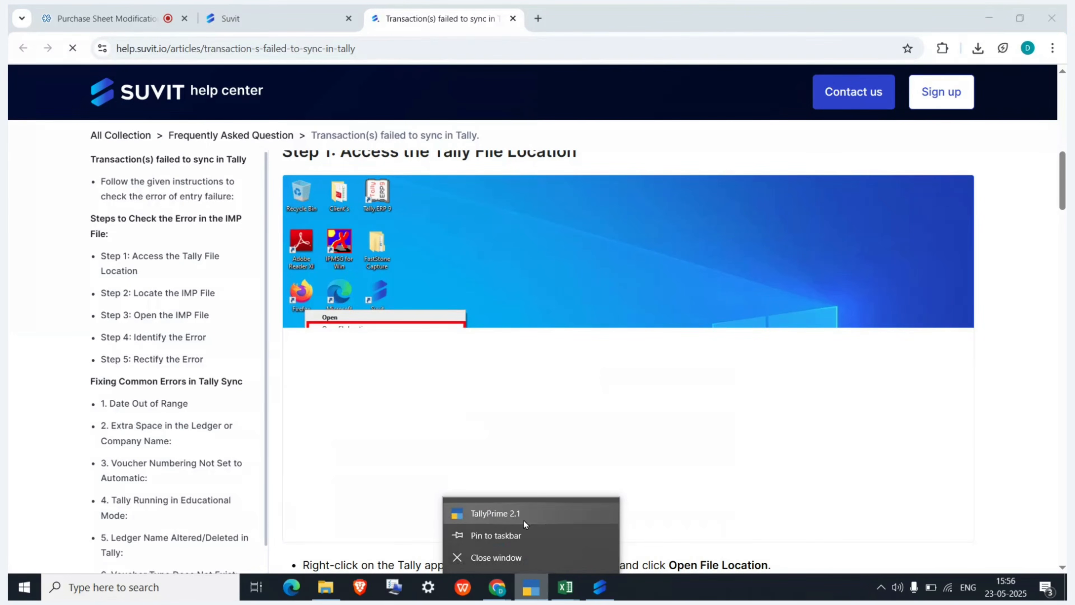
right_click(515, 508)
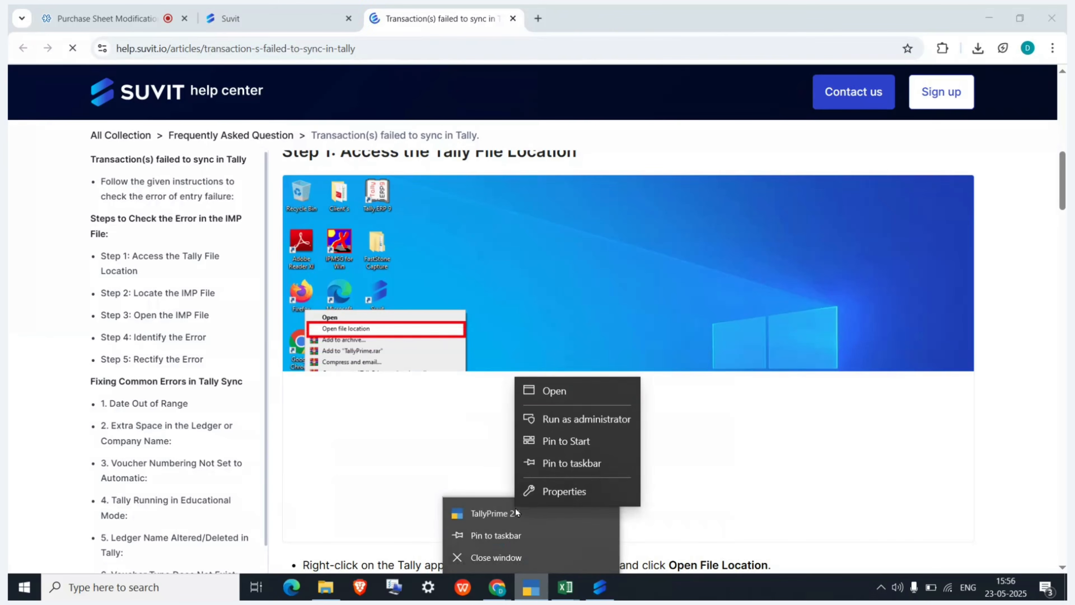
click(555, 492)
click(600, 446)
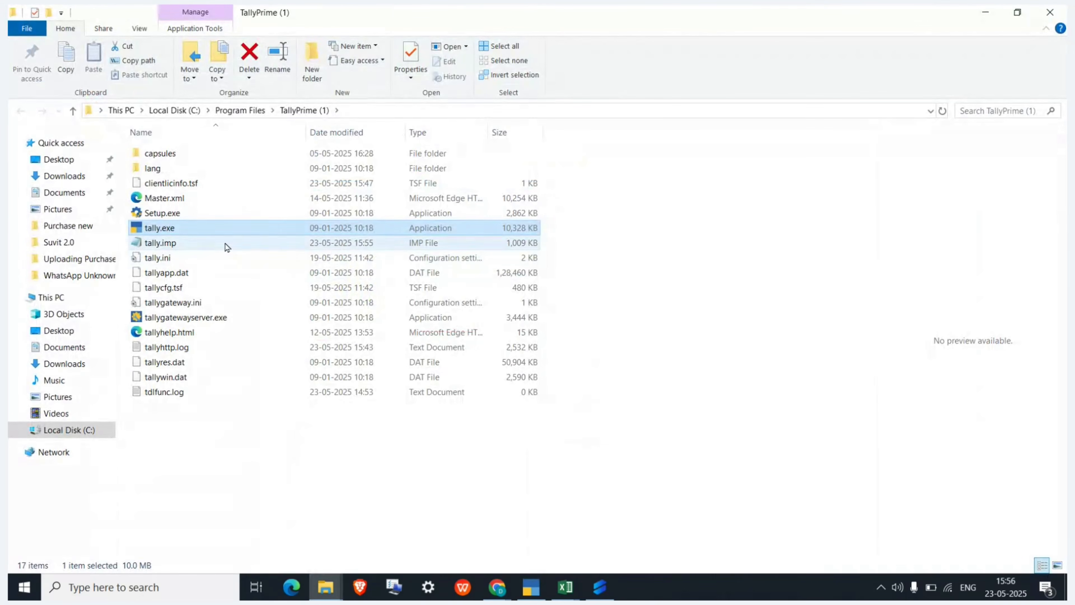
- Open the tally.imp log from the TallyPrime folder in Notepad and maximize its window
click(226, 244)
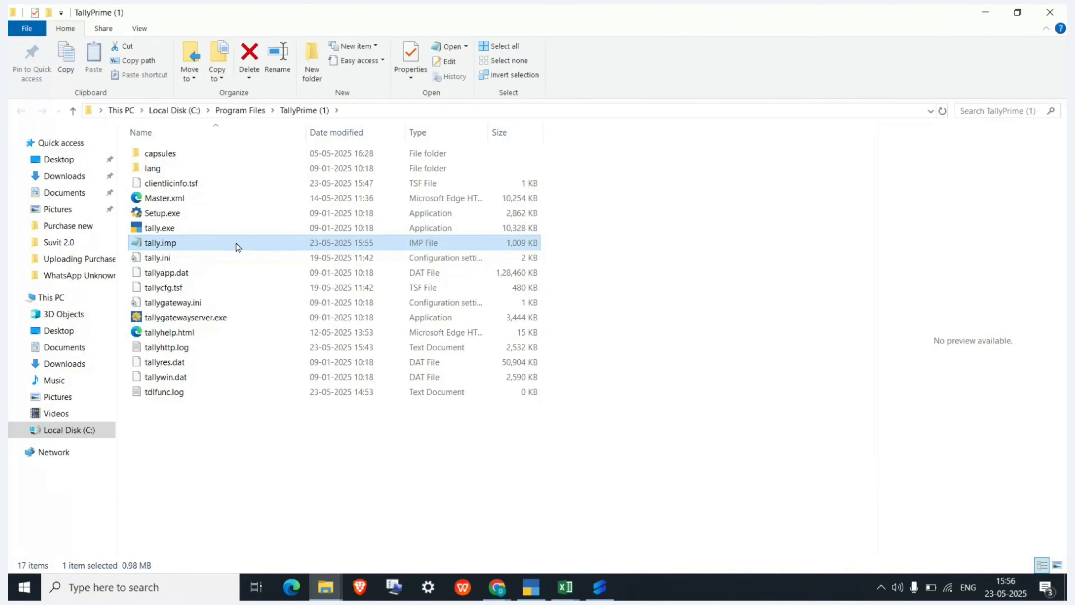
right_click(237, 248)
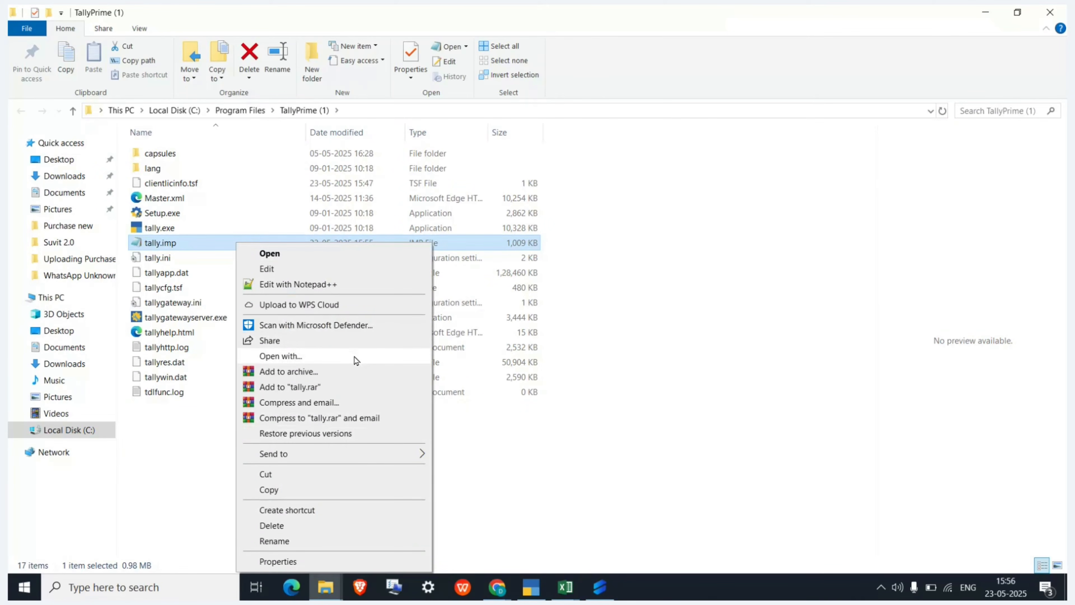
double_click(202, 250)
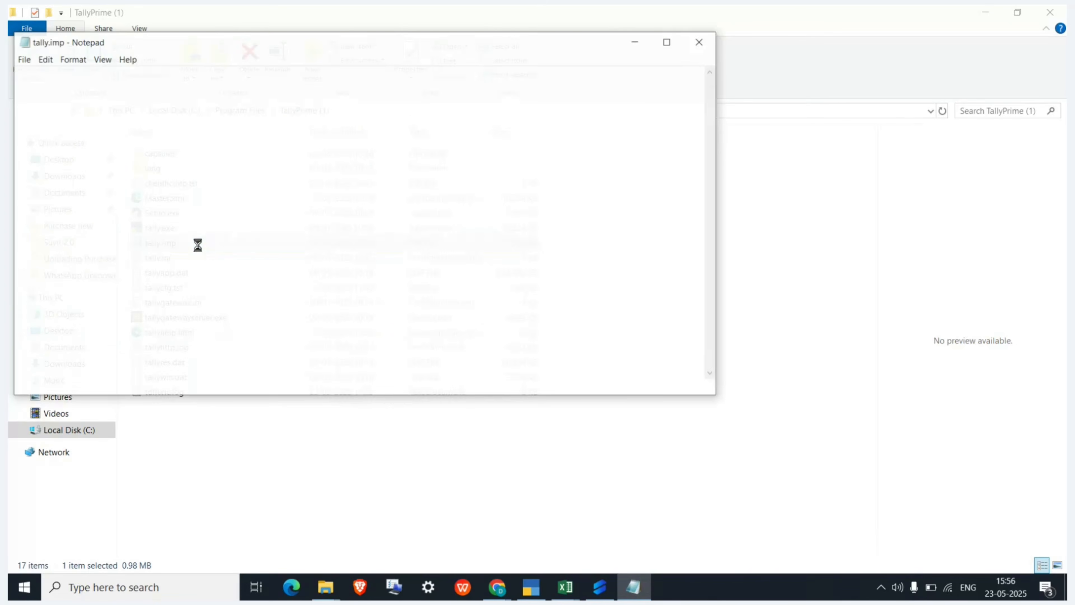
drag(362, 115, 518, 122)
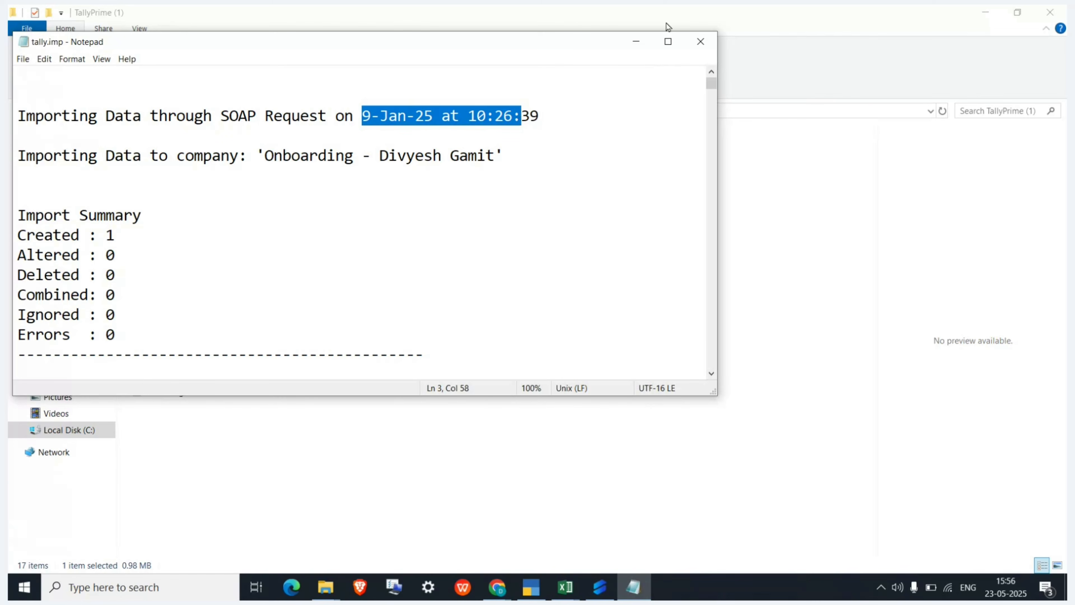
click(668, 41)
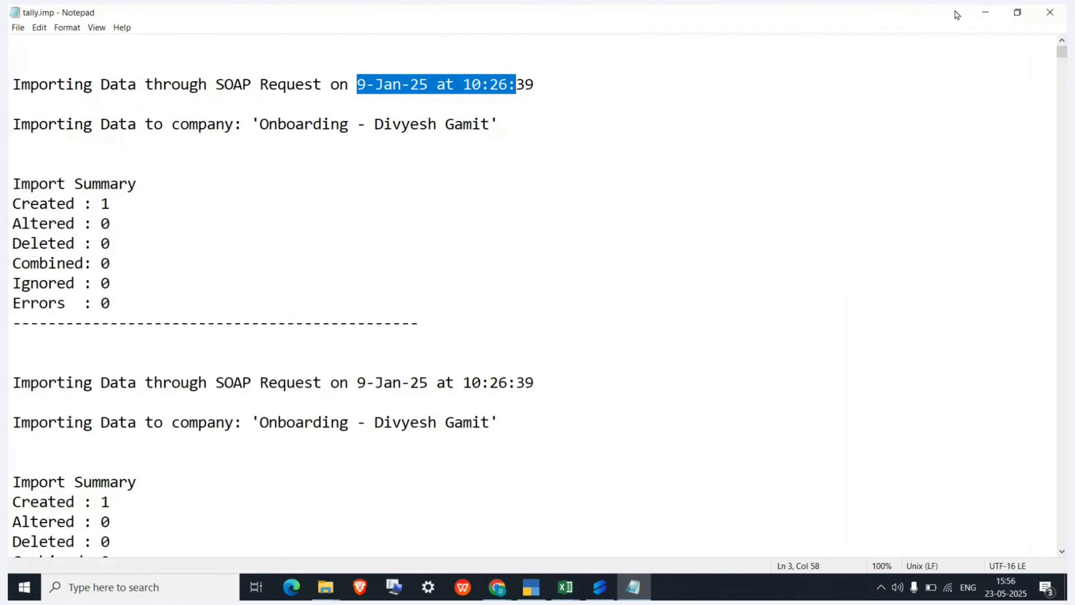
- Search upward from the end of tally.imp for an import summary with Errors : 1 and examine its error message
drag(1061, 58, 1062, 466)
drag(1061, 459, 1063, 553)
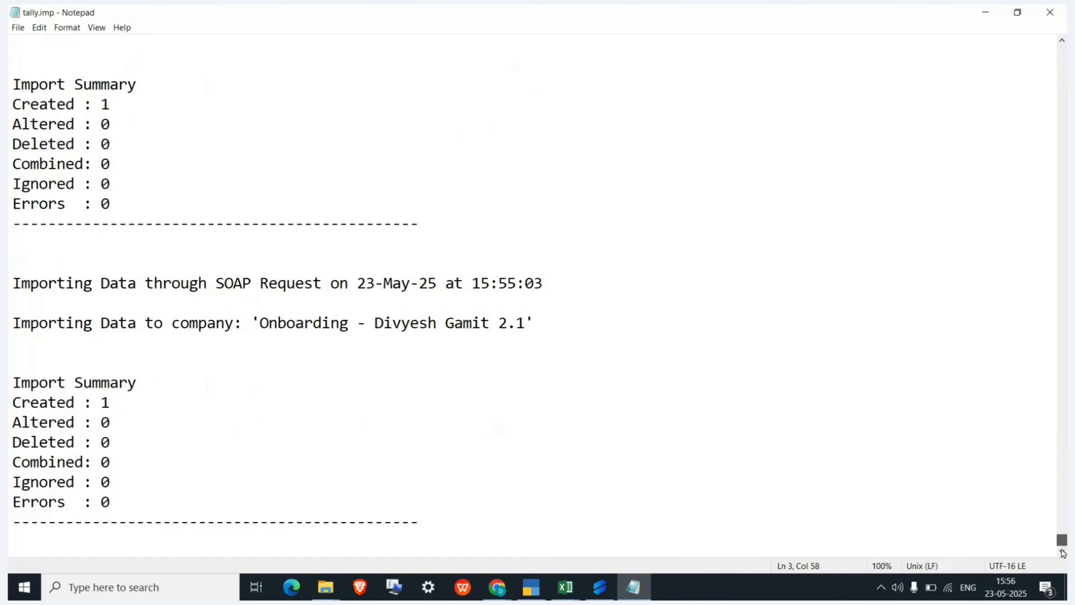
drag(110, 504, 14, 504)
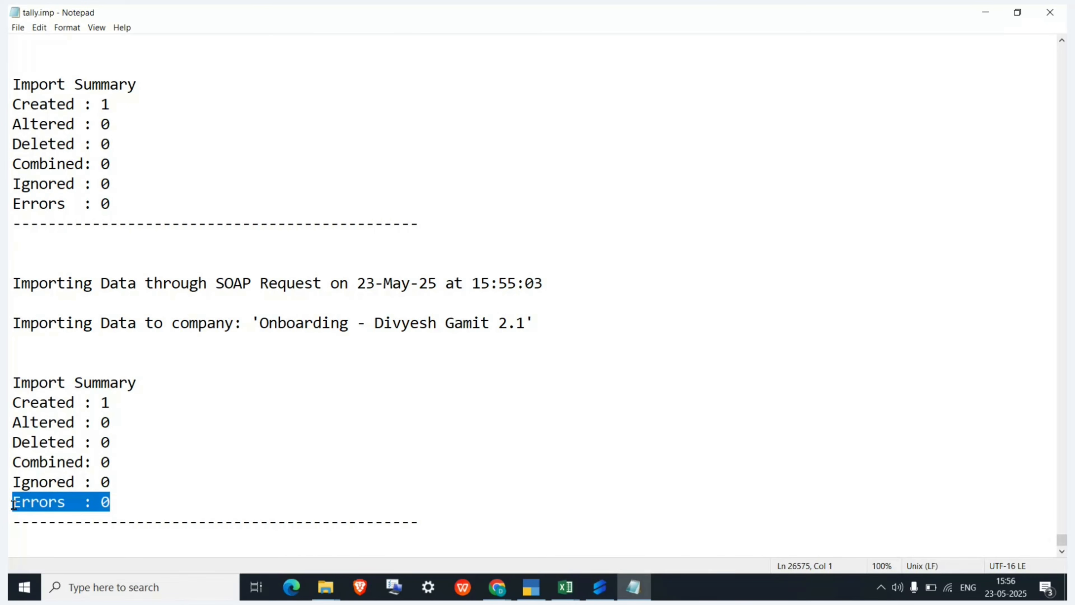
key(ctrl+f)
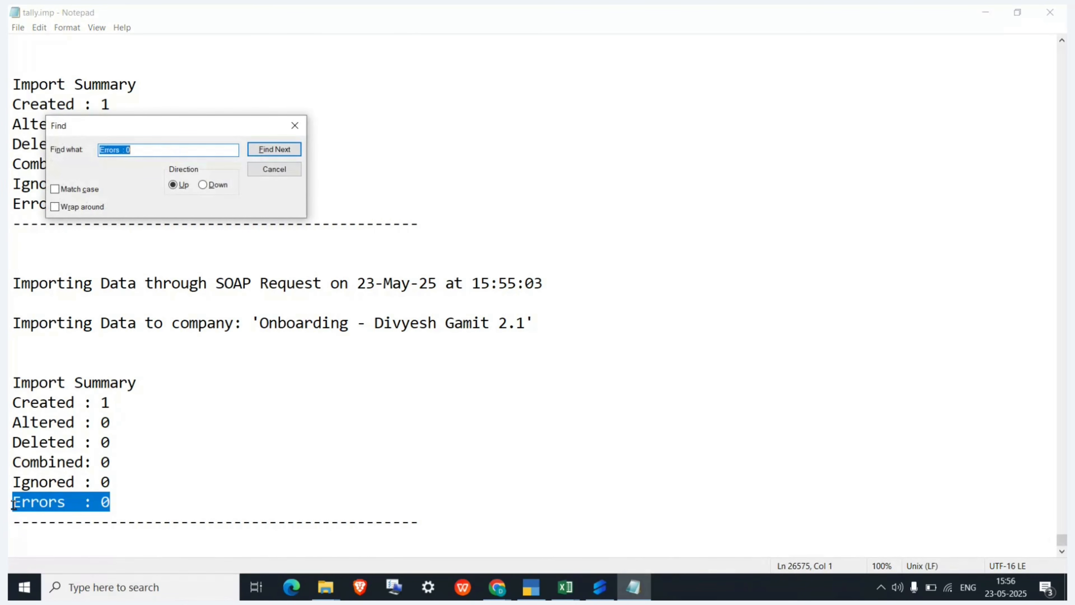
click(159, 152)
text(1)
click(278, 156)
click(295, 127)
scroll(294, 131, up, 5)
drag(75, 184, 279, 189)
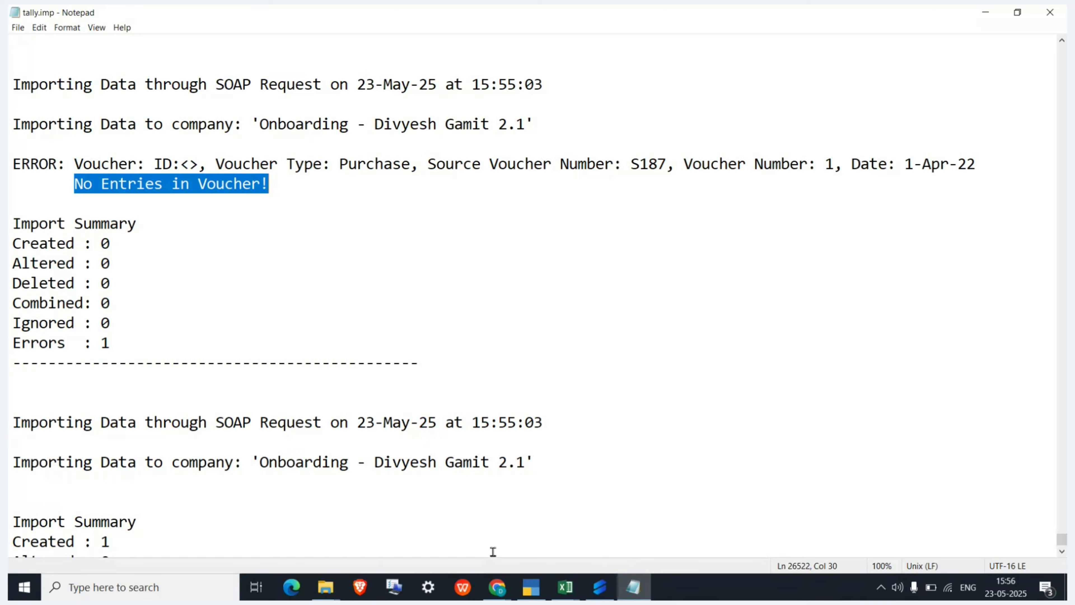
- Return to Suvit, close the transfer status, and inspect the amounts of the failed record 3 in the purchase transactions
mouse_move(496, 587)
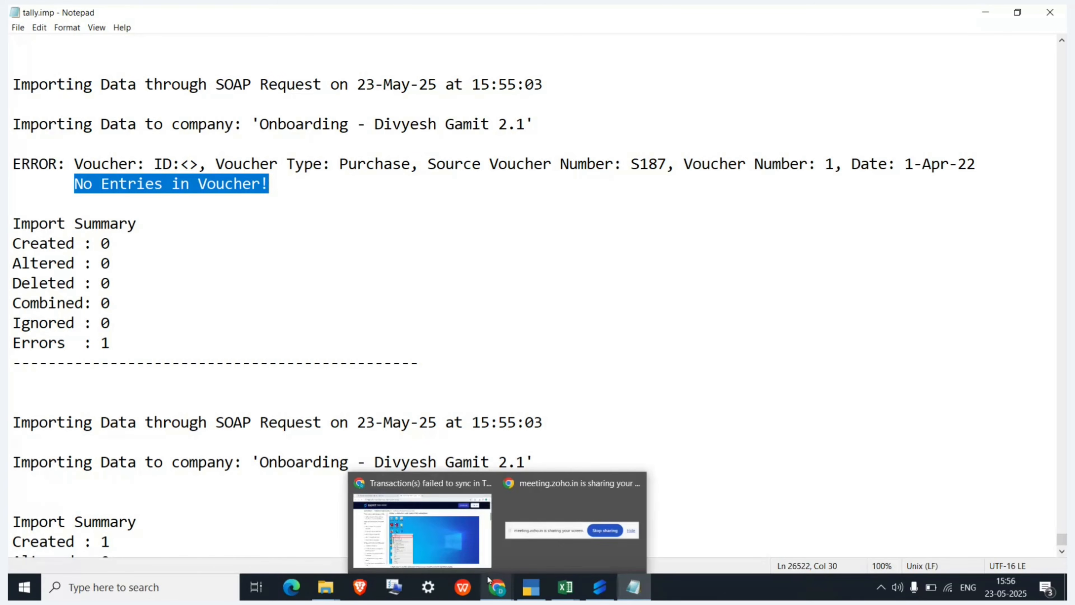
click(450, 554)
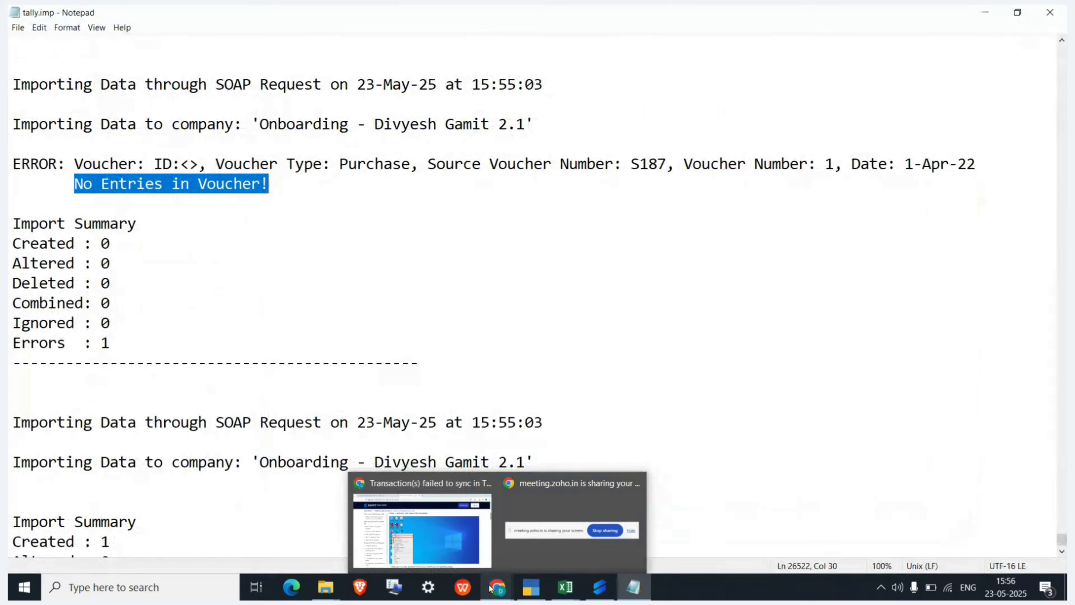
click(446, 540)
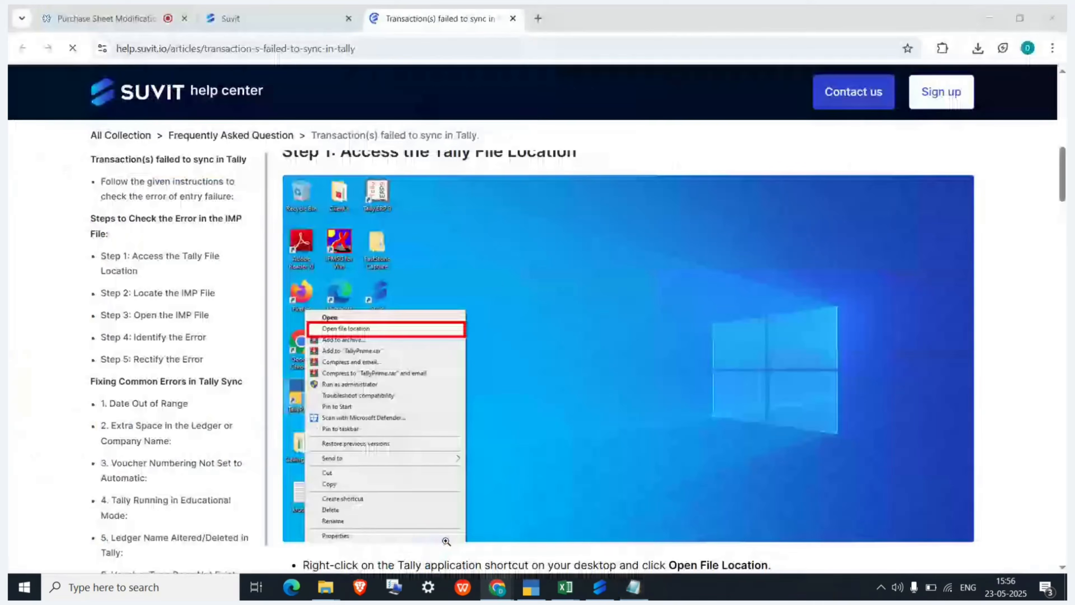
click(282, 11)
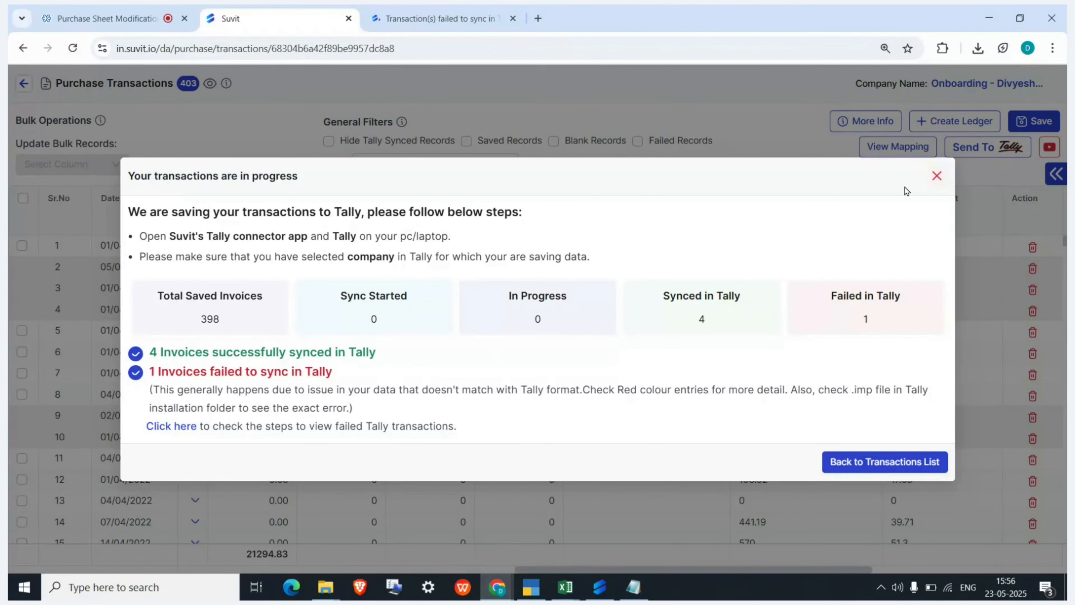
click(937, 176)
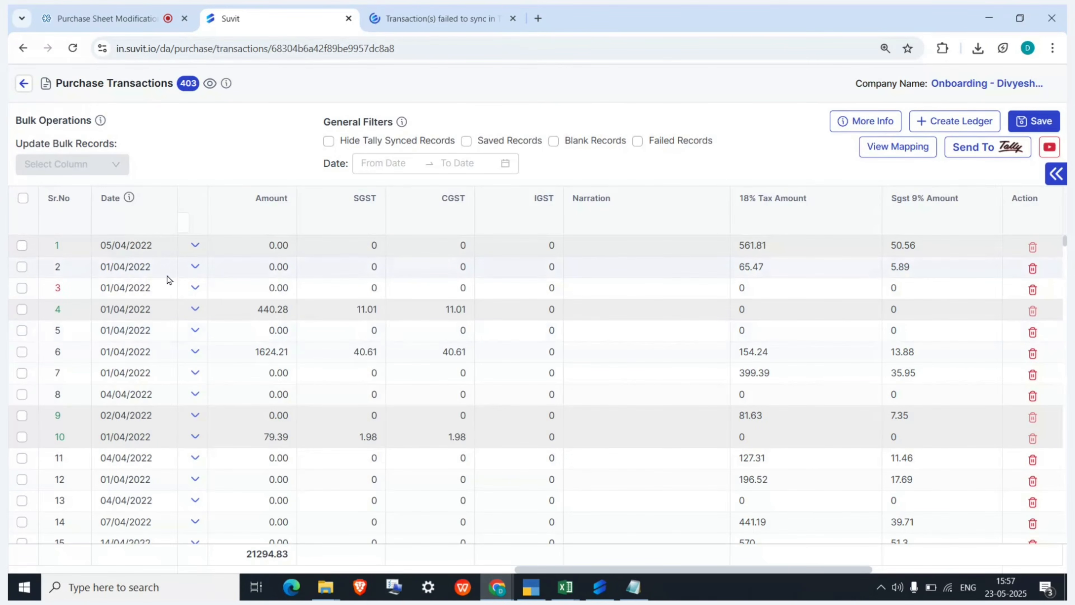
click(22, 290)
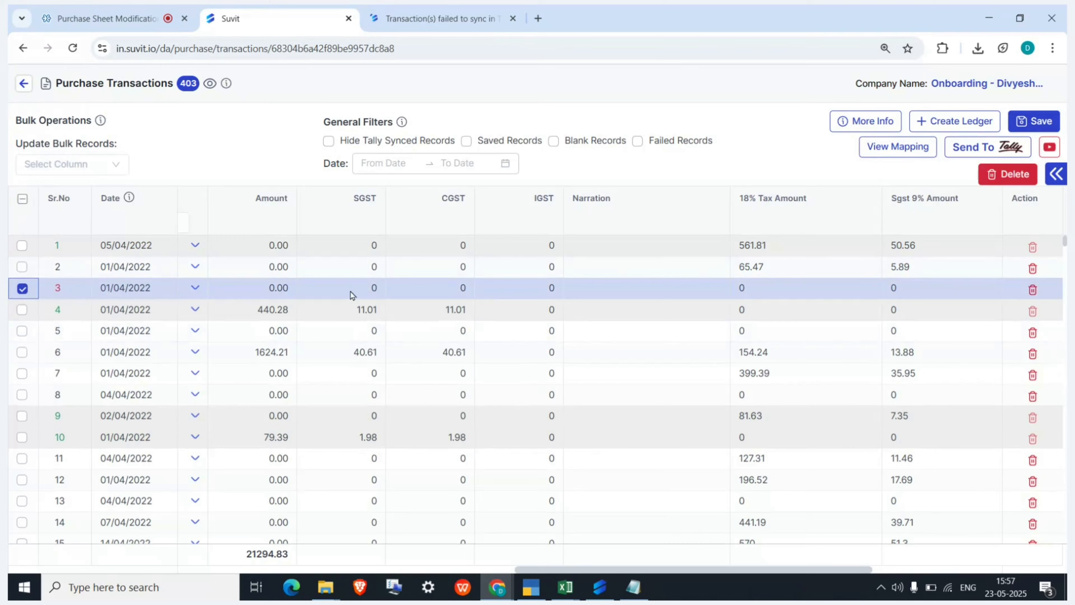
click(22, 290)
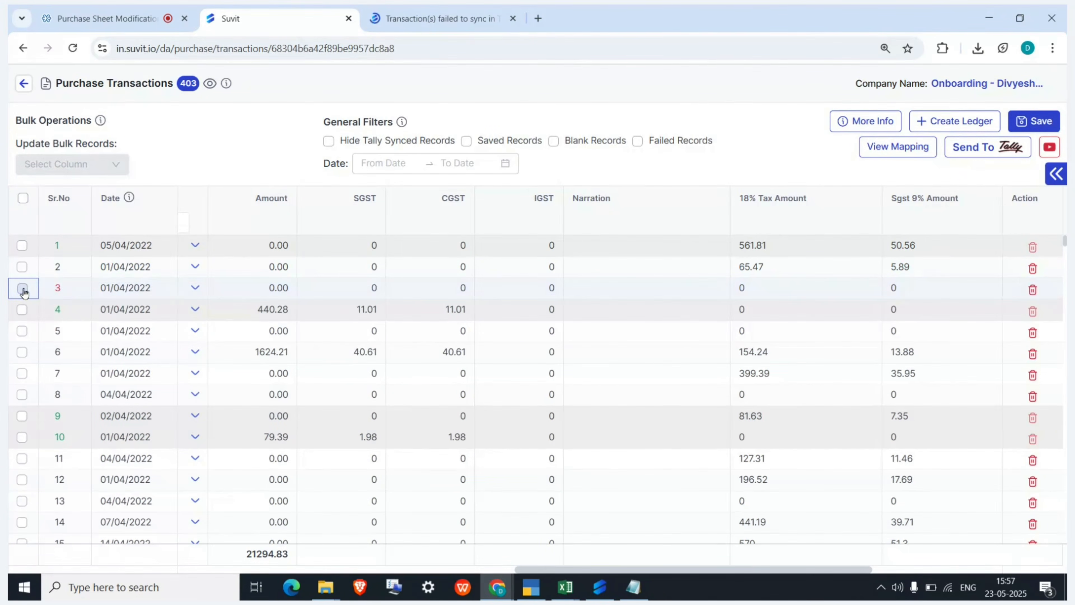
- Search the Suvit help center for ZERO and open the article How to send Zero ( 0 ) valued bill in Tally
click(470, 19)
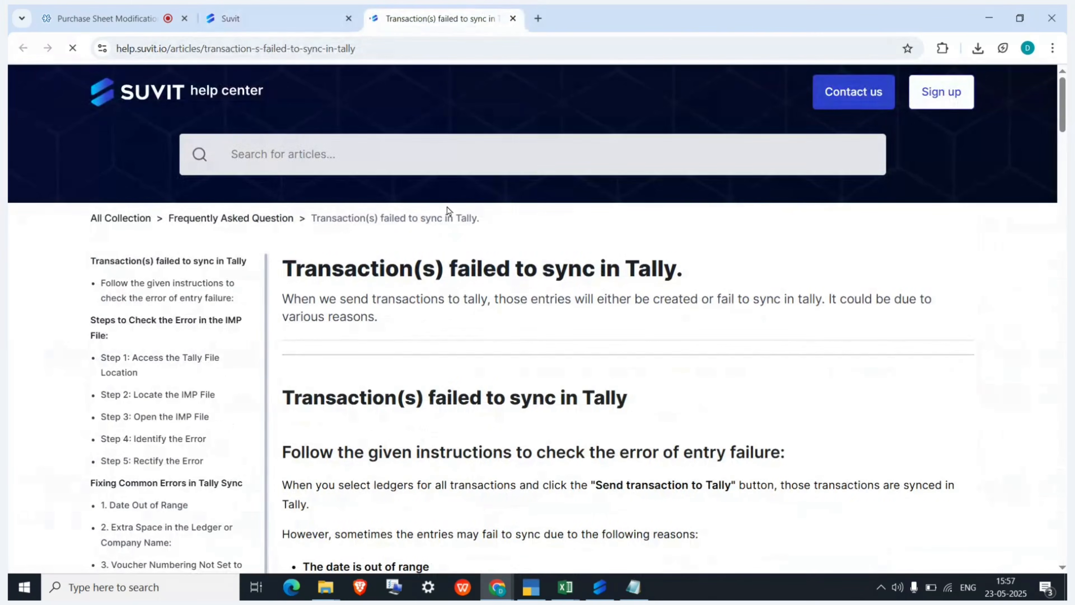
text(ZERO)
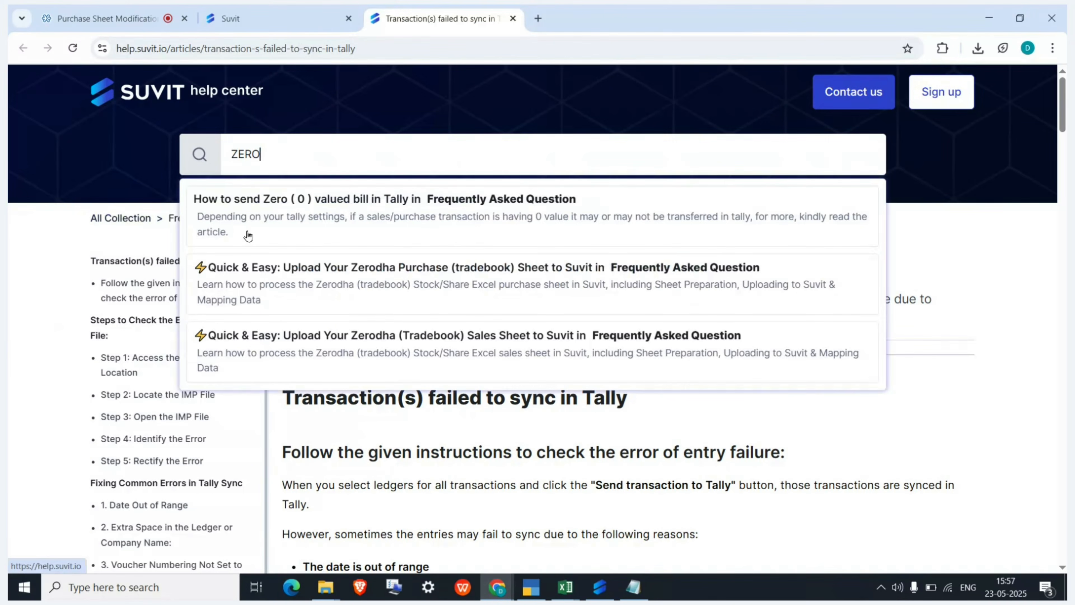
click(324, 216)
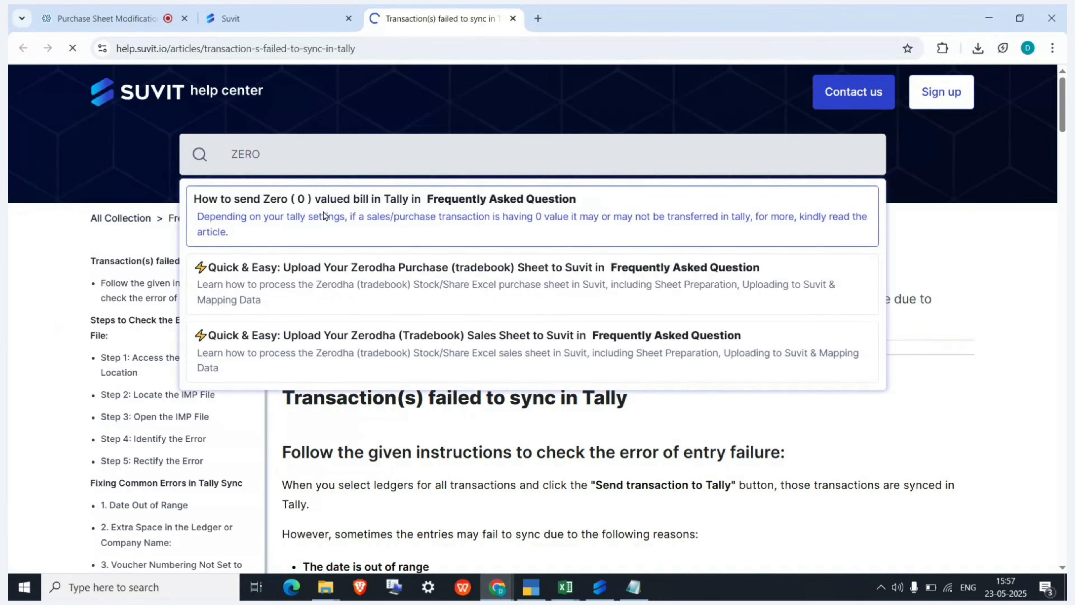
- Read the zero-valued bill article through its Tally imp file error example, and return to the purchase transactions
scroll(441, 335, down, 10)
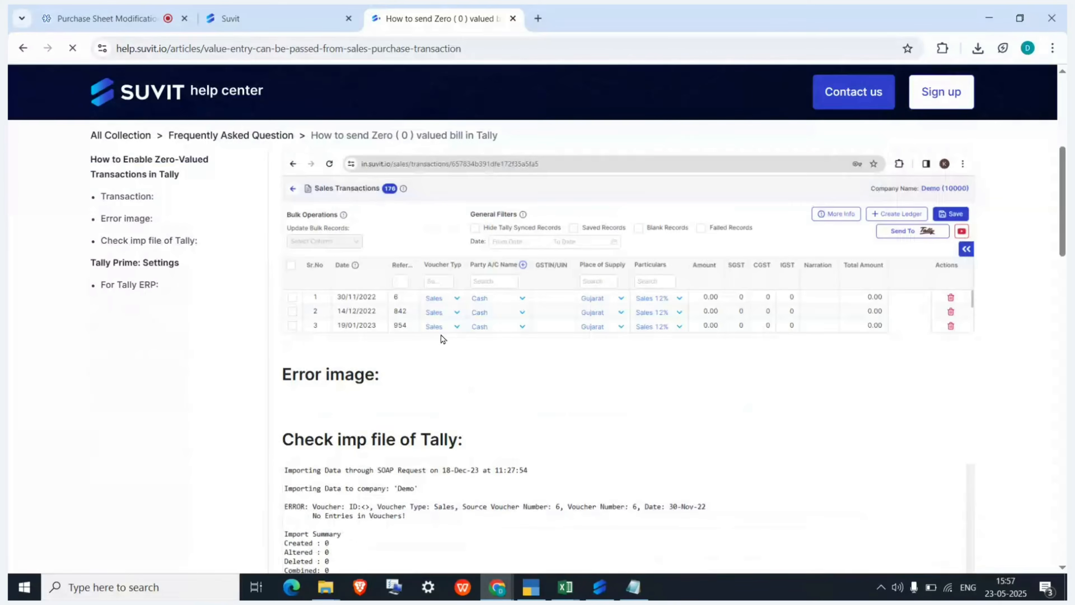
scroll(441, 335, down, 4)
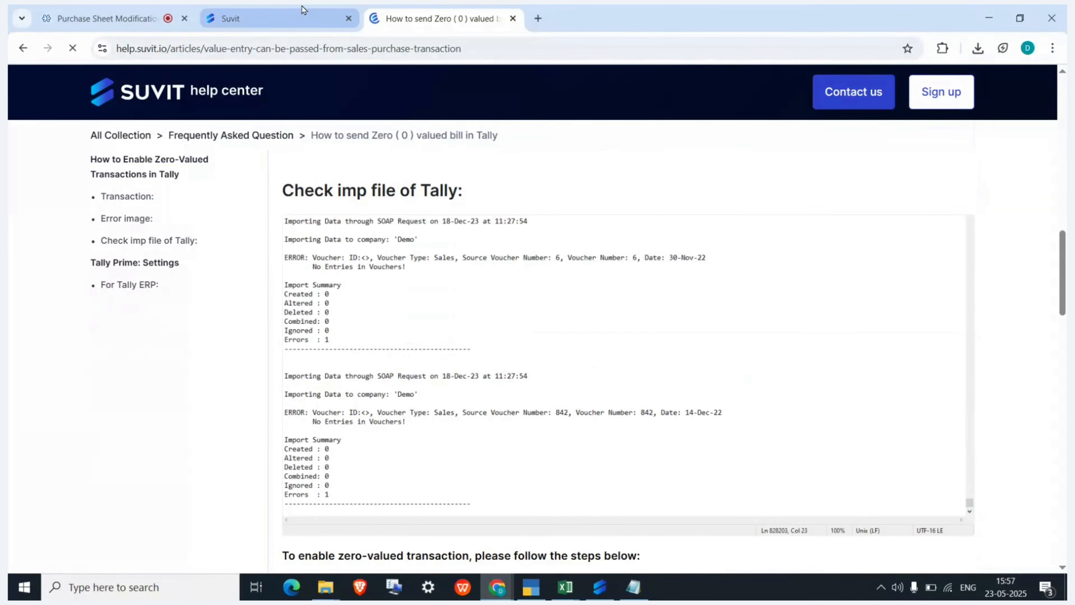
click(302, 16)
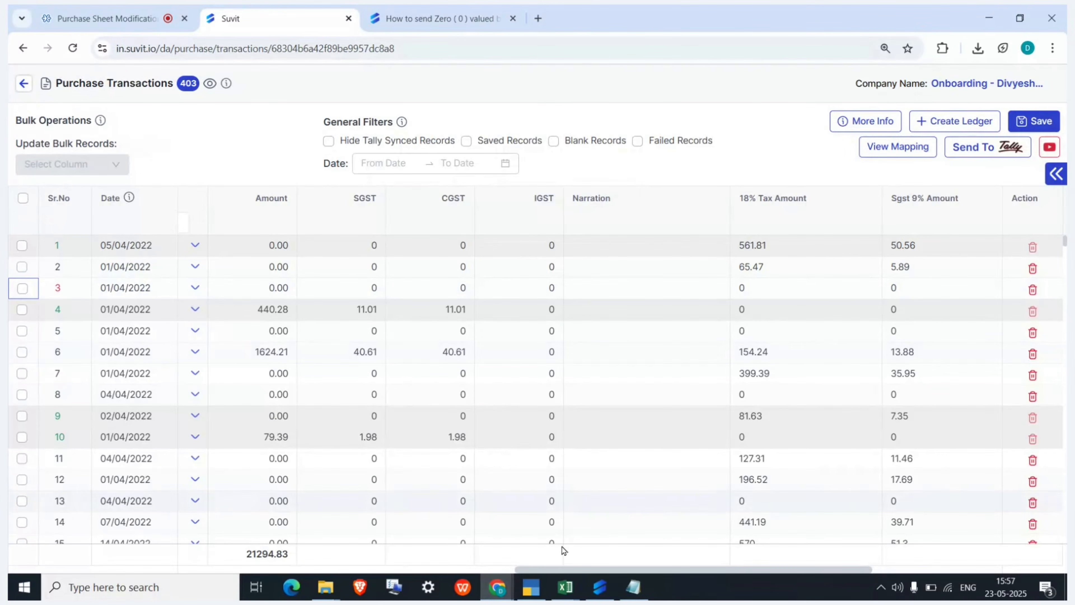
- Switch to TallyPrime, leave the August voucher, and examine the ledgers and tax amounts of April purchase voucher 1 from NAVKAR SALES AGENCY
click(531, 587)
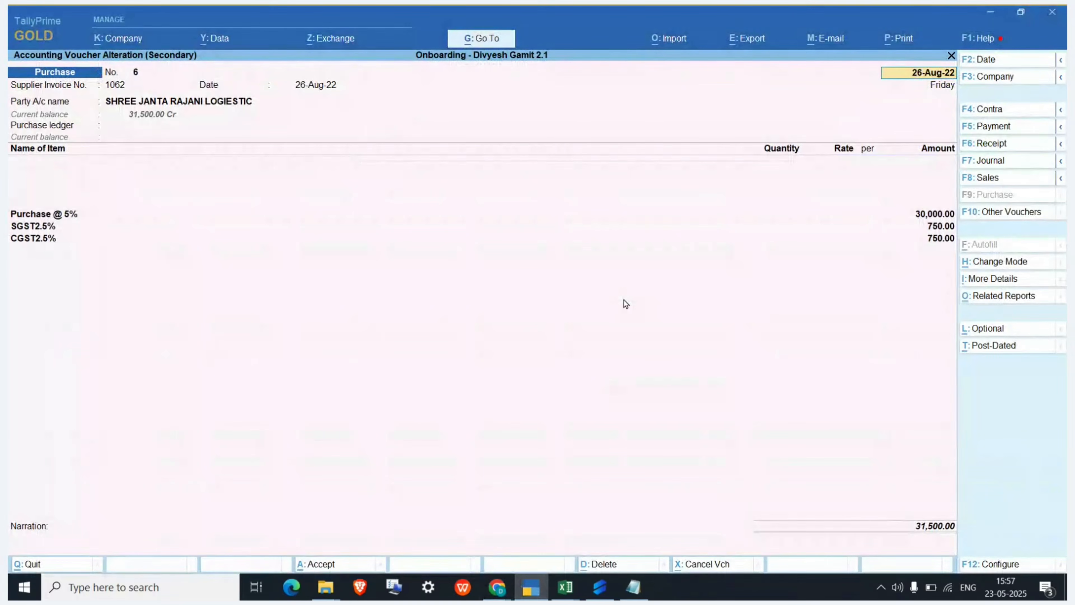
key(Escape)
key(y)
key(Escape)
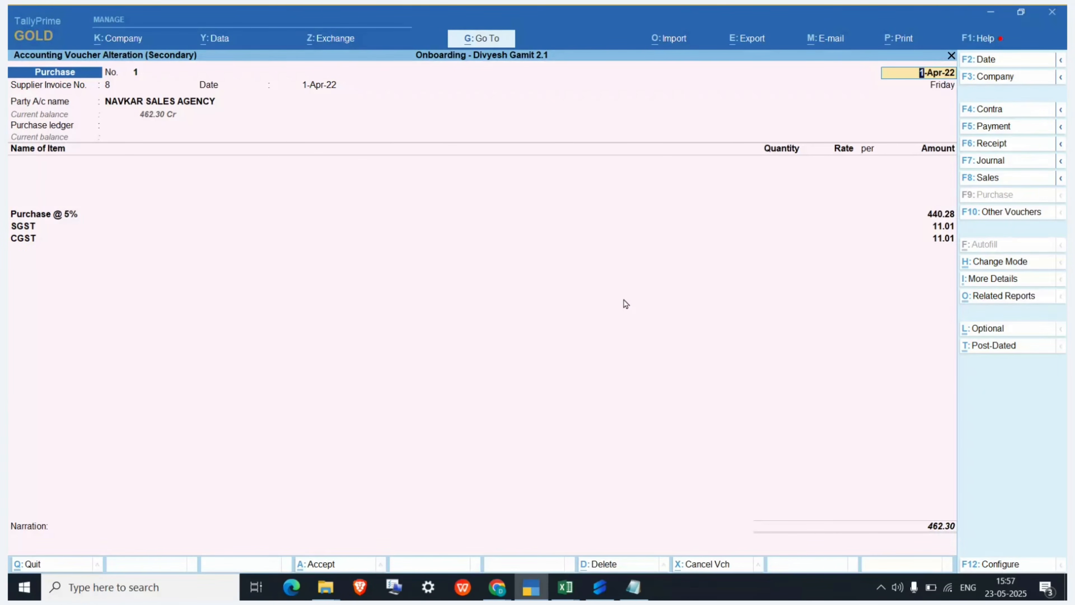
key(BackSpace)
key(Escape)
key(y)
- Examine the April purchase vouchers of M K ENTERPRISE, Ankit Pharma and PERFECT CHEMIST, and return to the voucher register
key(Down)
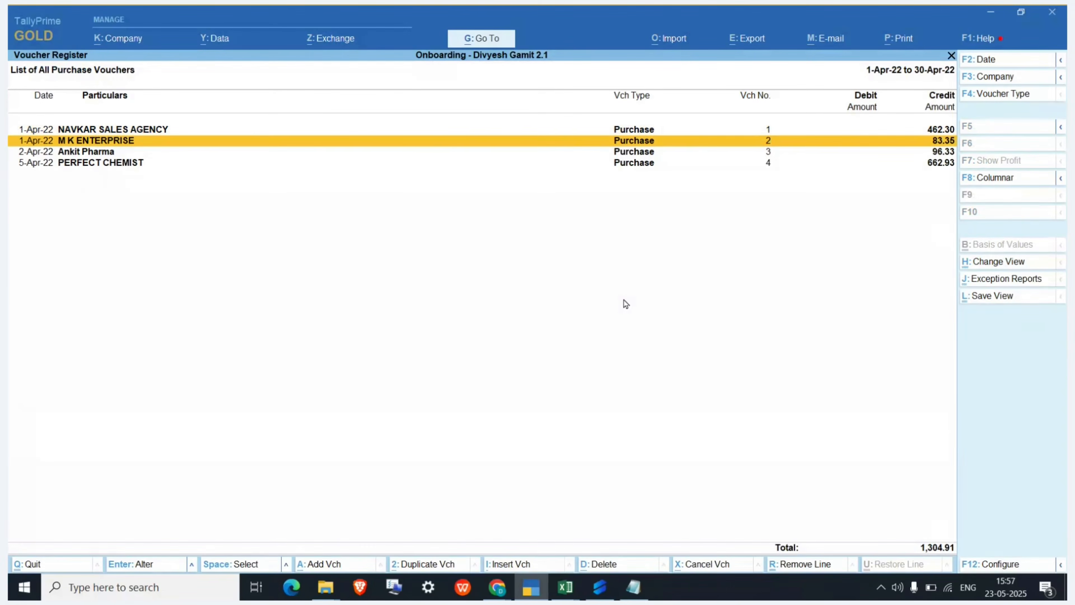
key(Return)
key(Escape)
key(y)
key(Down)
key(Return)
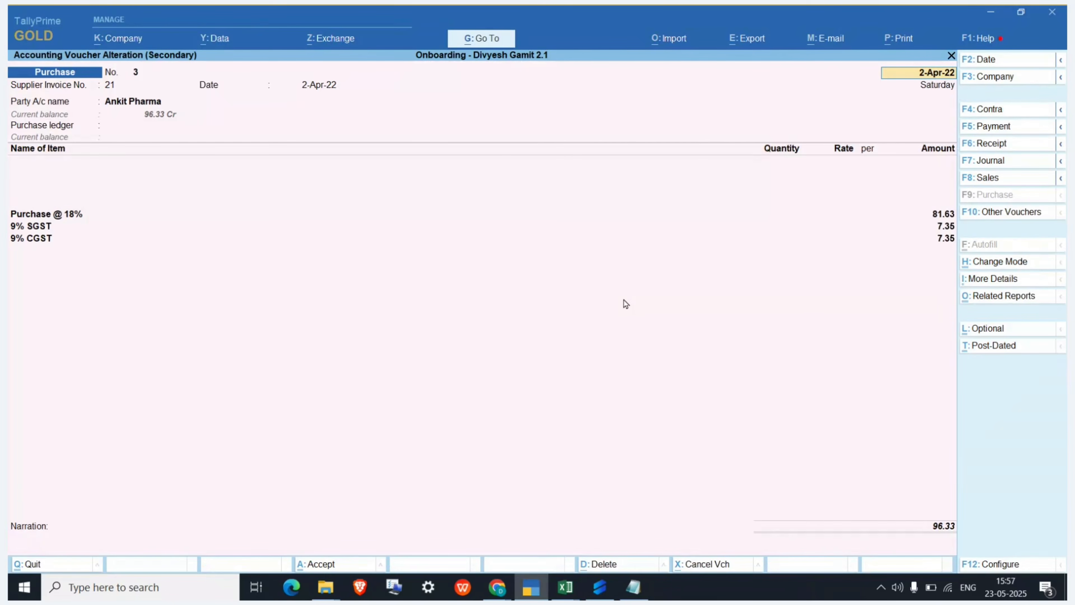
key(Page_Down)
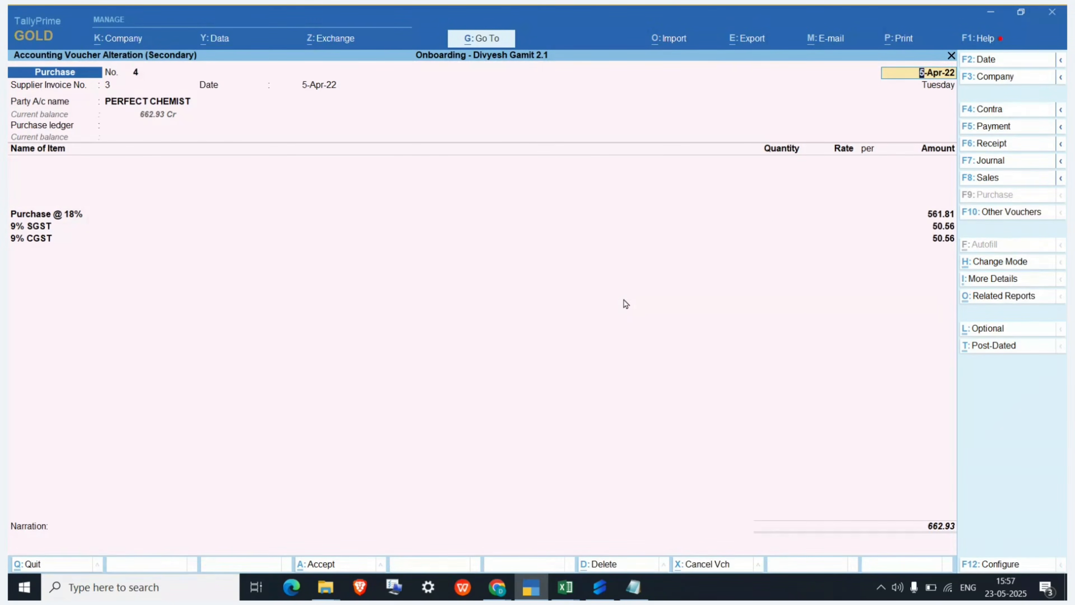
key(BackSpace)
key(Escape)
key(y)
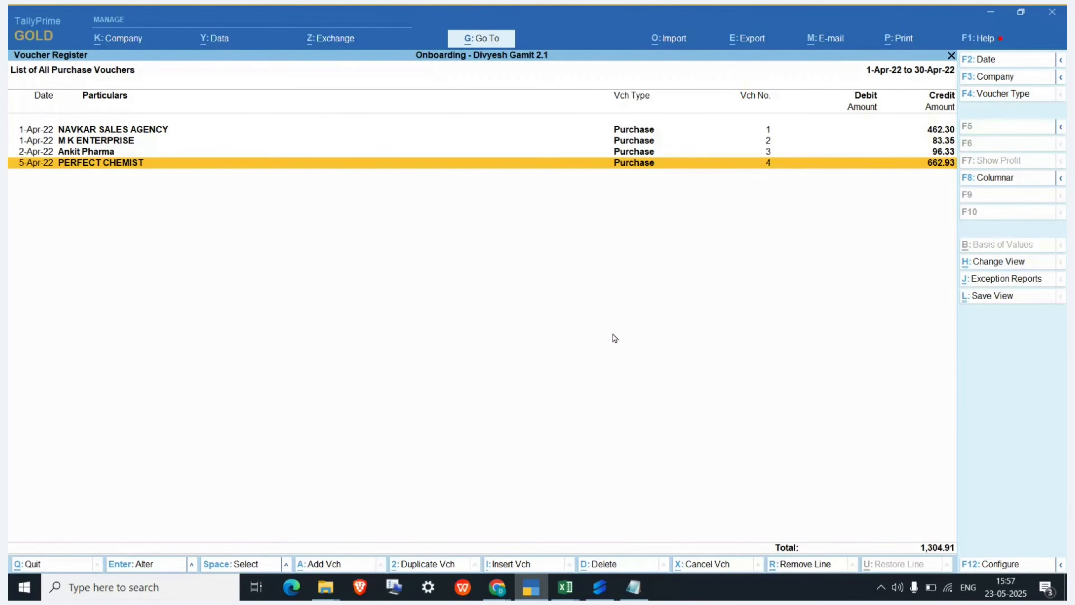
- In NEW 2A.xlsx, enter the taxable values 65165, 6516 and 5 in cells F2 to F4, and minimize the workbook
click(497, 587)
mouse_move(569, 595)
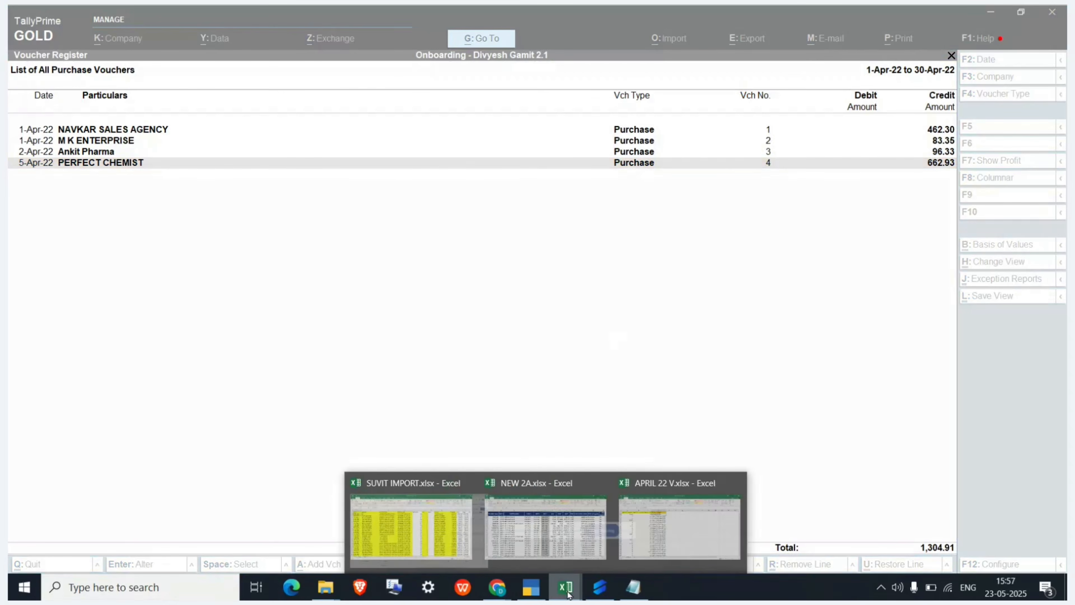
click(507, 546)
click(87, 208)
text(65165)
key(Return)
text(6516)
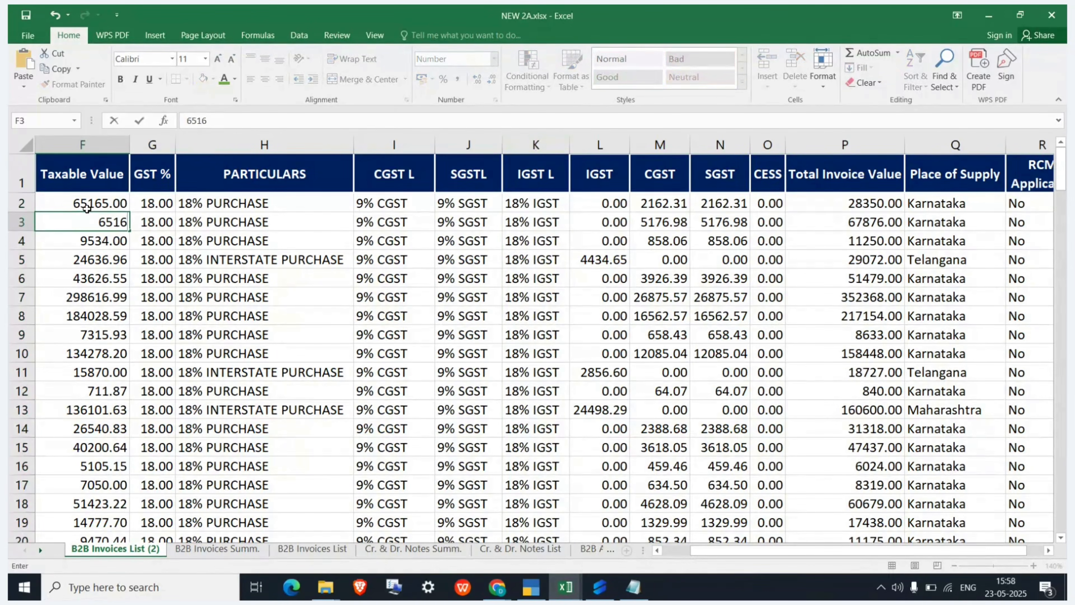
key(Return)
text(5)
key(Tab)
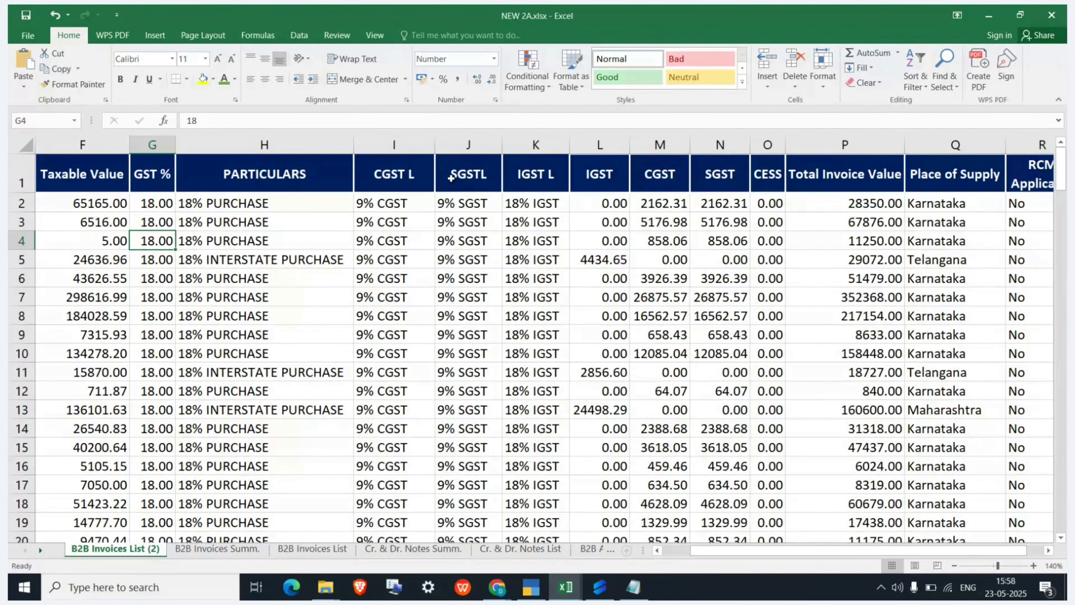
click(992, 16)
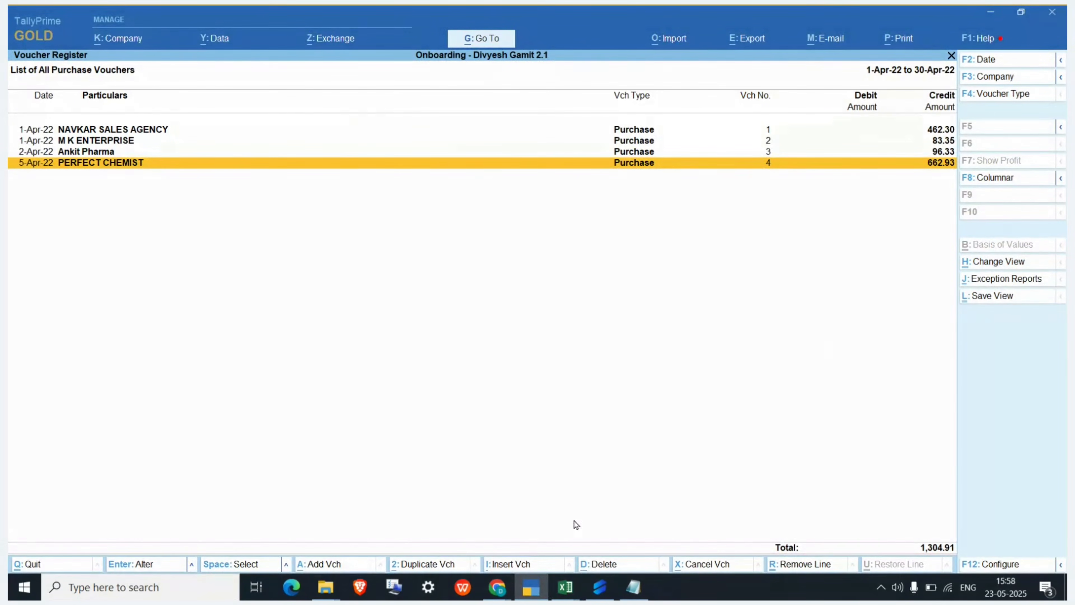
- Return to Suvit, reopen the synced APRIL 22 V.xlsx transactions from the purchase file list, and view their field mapping
mouse_move(496, 586)
click(429, 529)
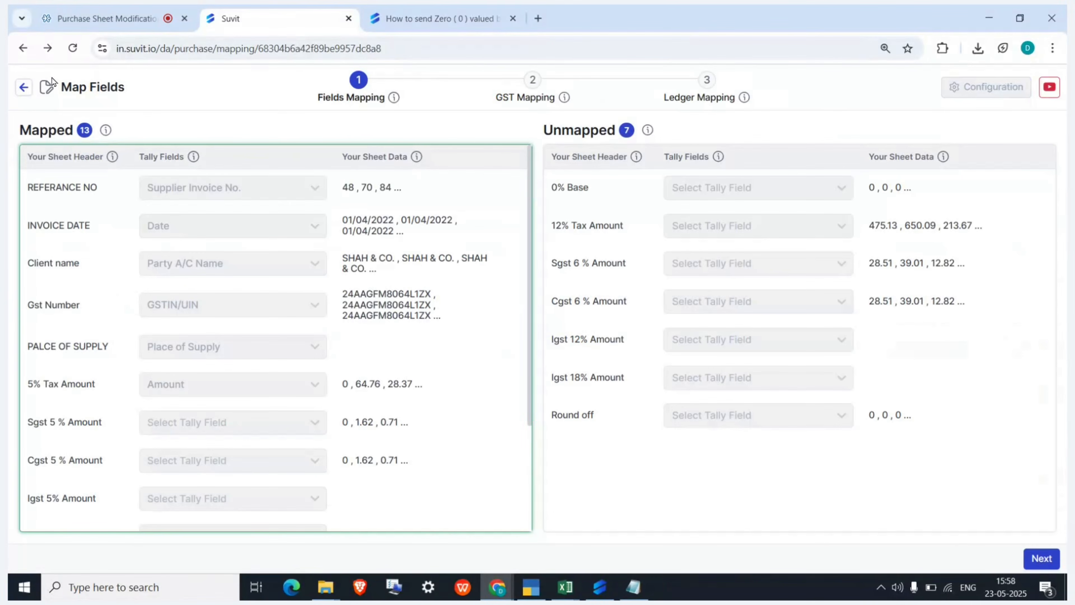
click(24, 87)
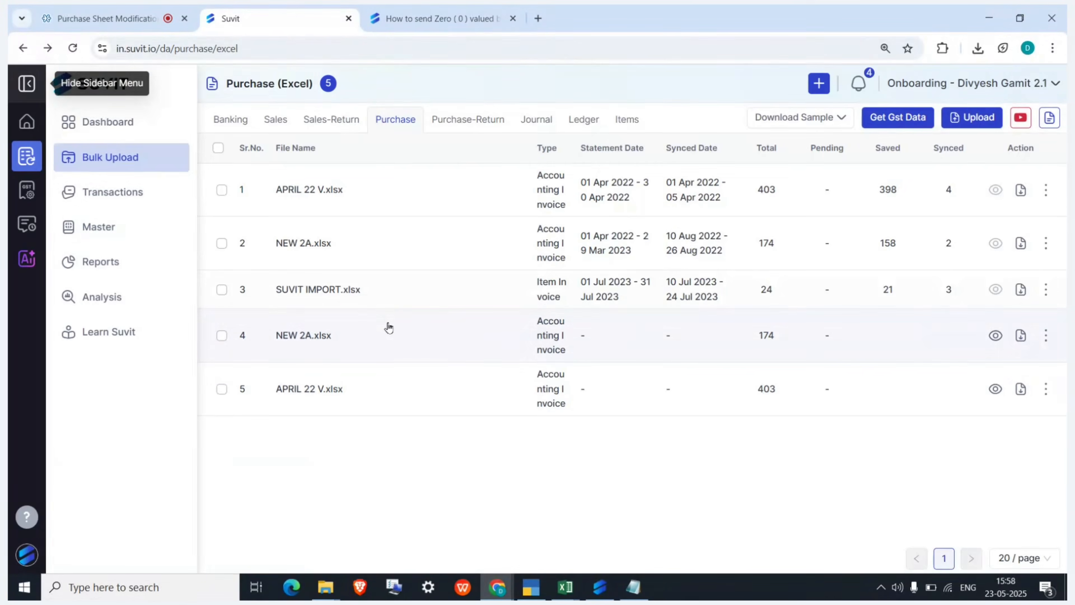
click(758, 201)
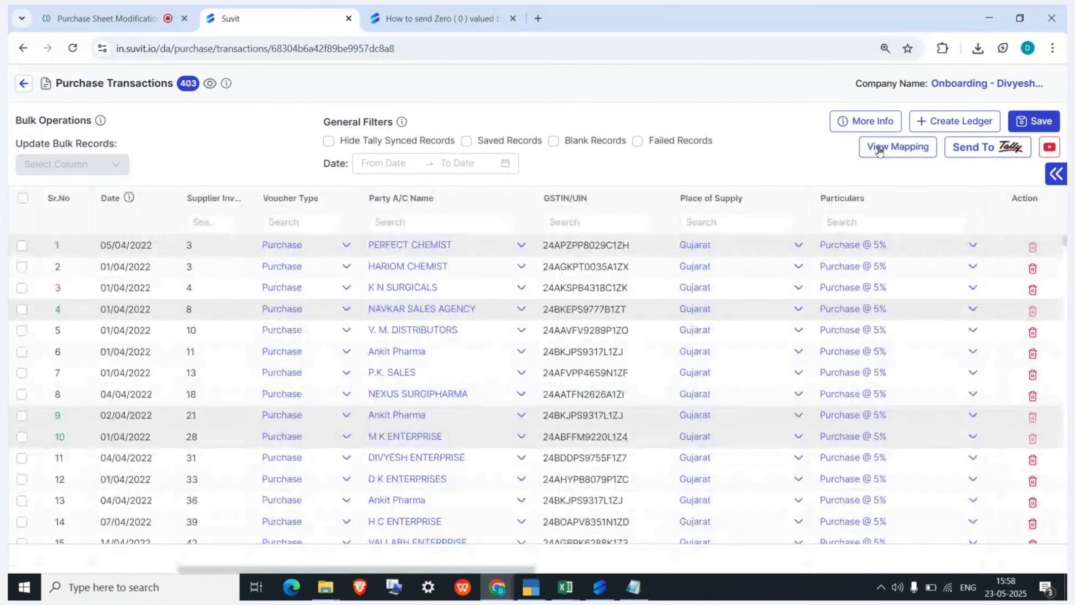
click(879, 148)
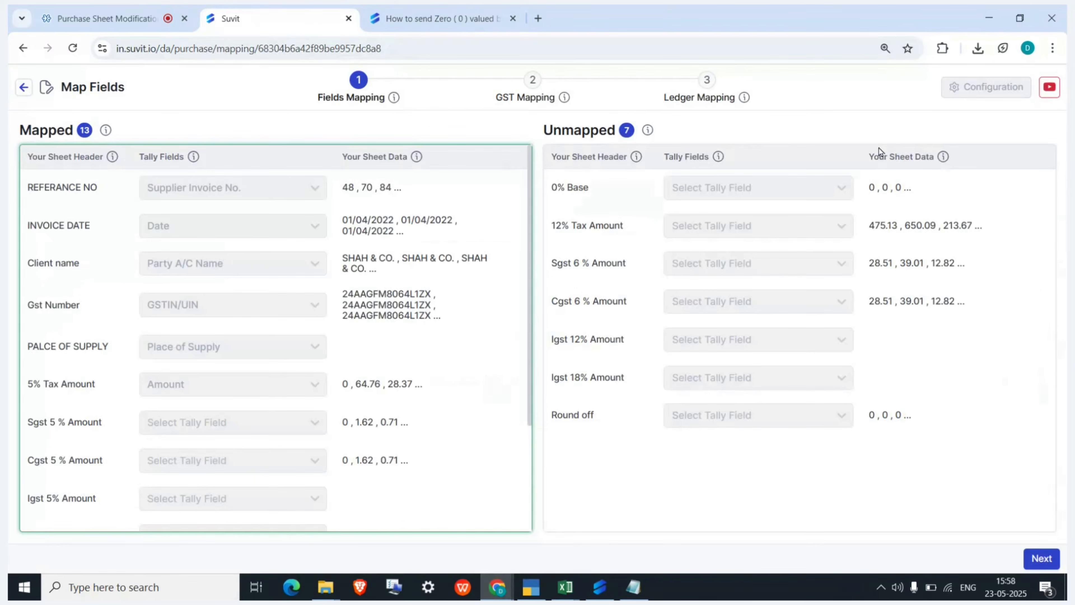